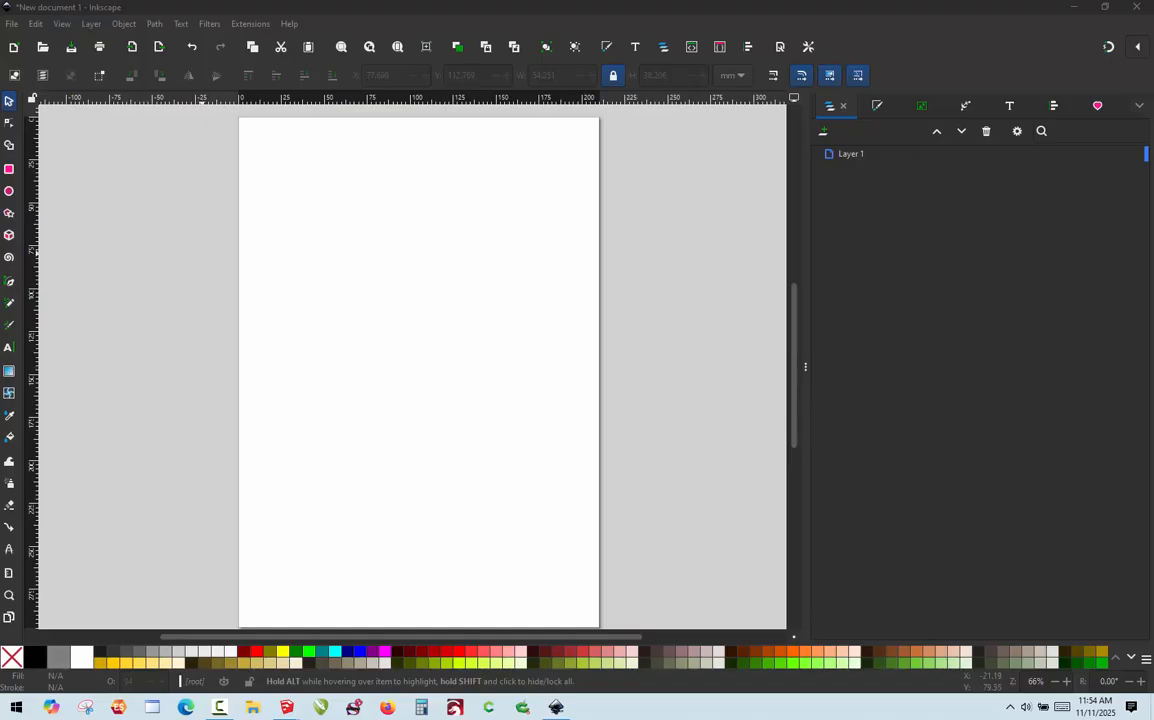
Import the PNG image of the letter L with grass, embedded, with DPI from file and automatic rendering mode
{"action": "left_click", "coordinate": [12, 24]}
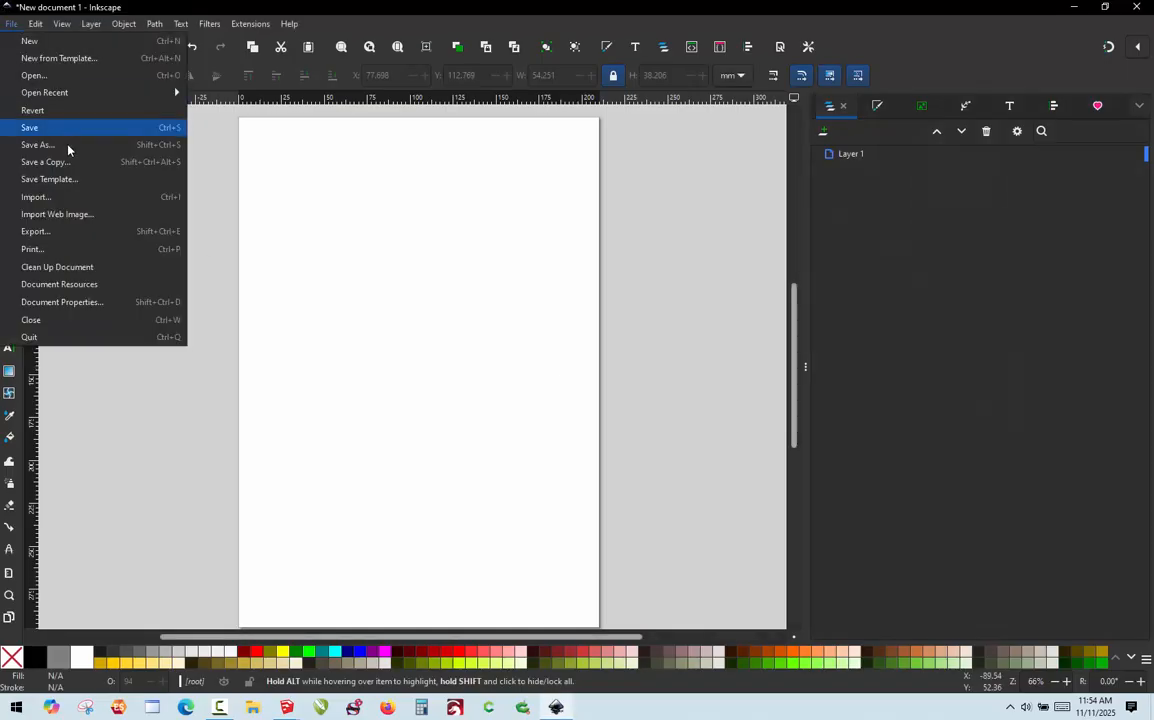
{"action": "left_click", "coordinate": [66, 200]}
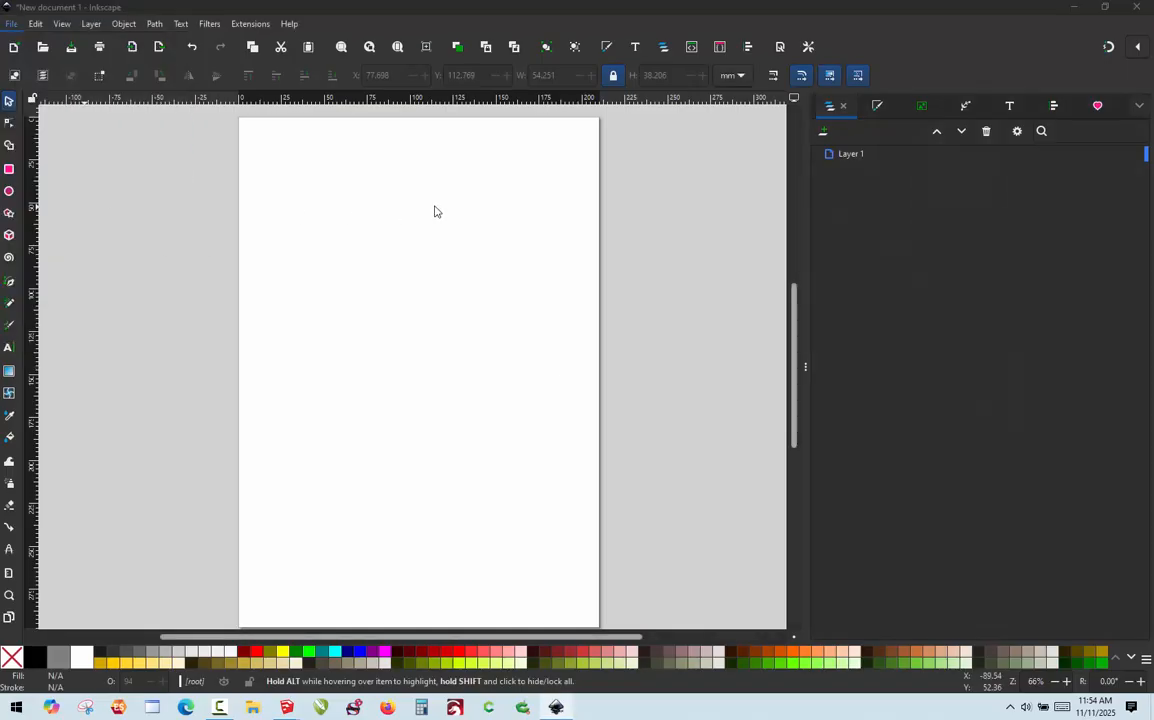
{"action": "scroll", "coordinate": [320, 224], "scroll_direction": "down", "scroll_amount": 5}
{"action": "double_click", "coordinate": [180, 160]}
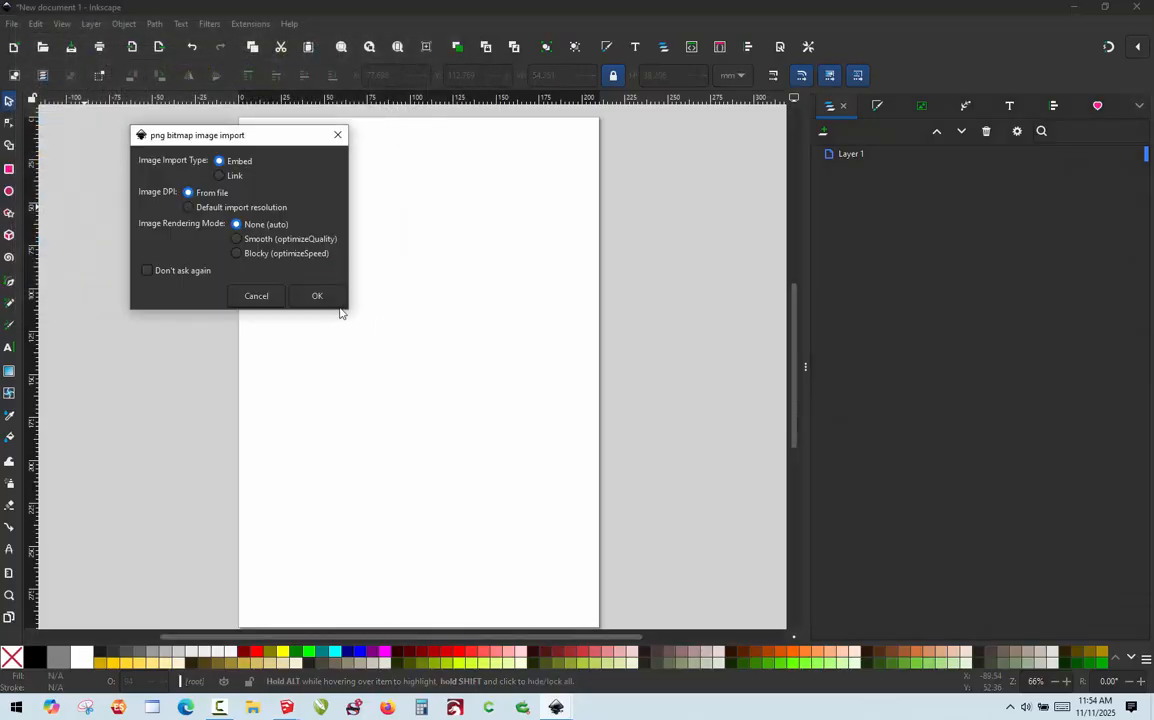
{"action": "left_click", "coordinate": [314, 295]}
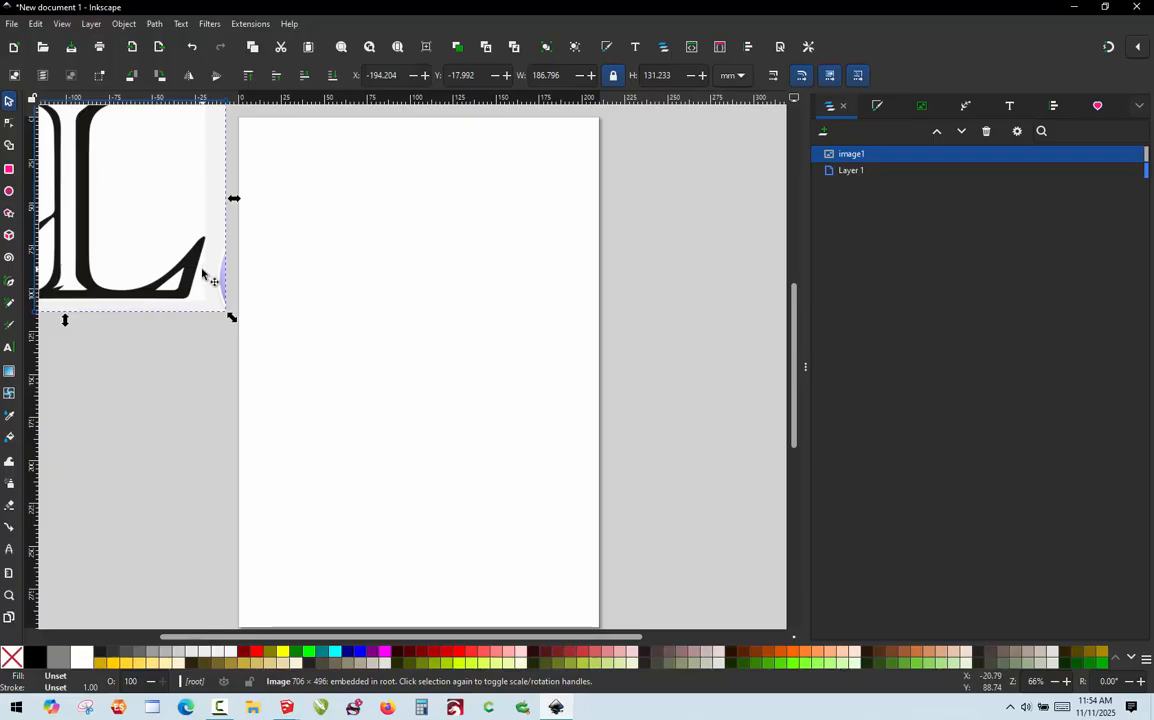
Move the imported L image onto the page so it sits within the page width
{"action": "left_click_drag", "start_coordinate": [215, 275], "coordinate": [570, 421]}
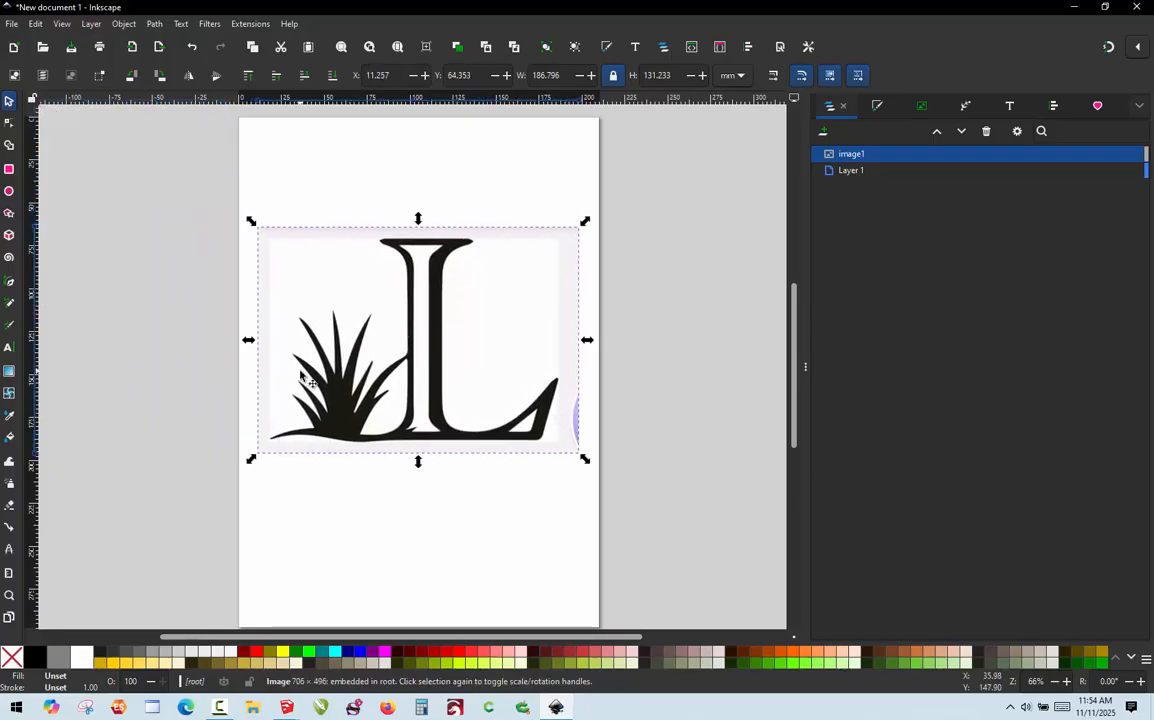
{"action": "scroll", "coordinate": [300, 375], "scroll_direction": "up", "scroll_amount": 1}
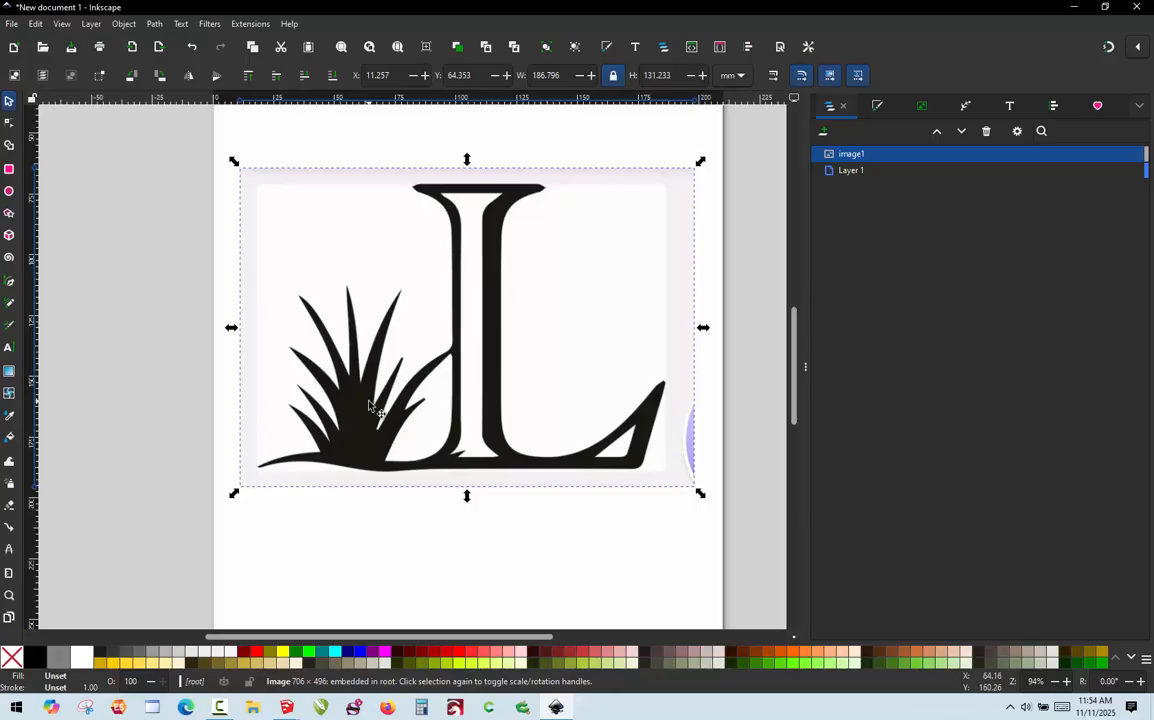
{"action": "left_click_drag", "start_coordinate": [368, 402], "coordinate": [368, 421]}
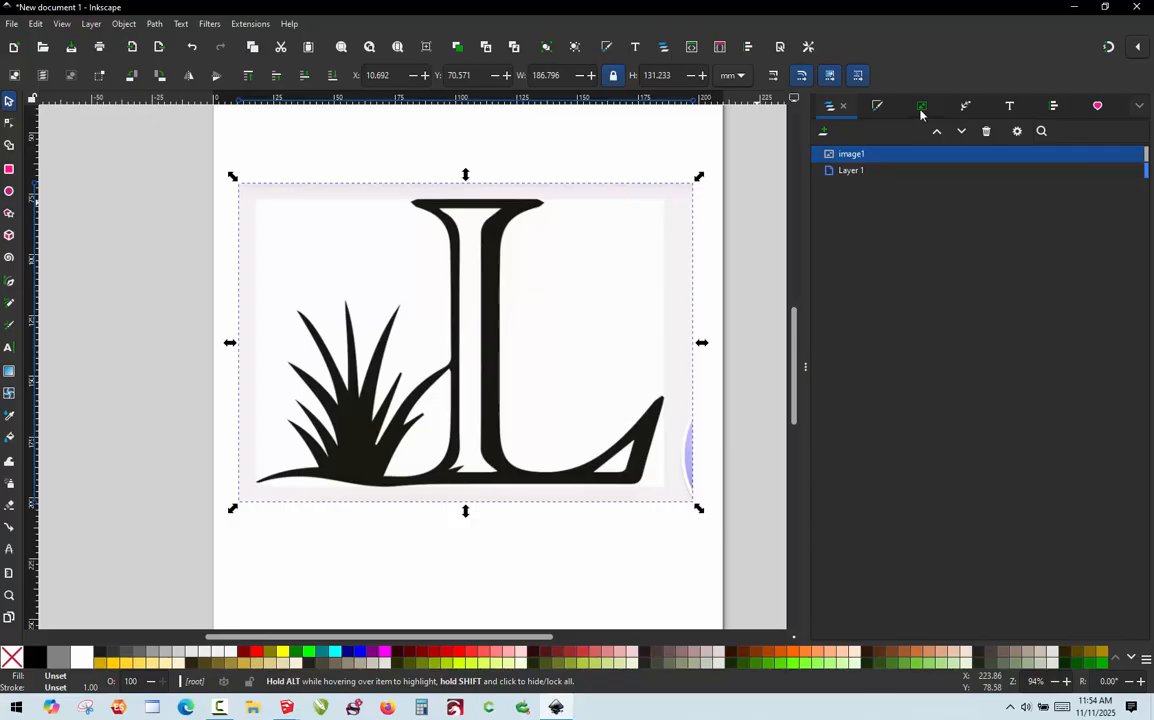
Trace the L image as a single-scan bitmap using brightness cutoff with a threshold of 0.450
{"action": "left_click", "coordinate": [1138, 105]}
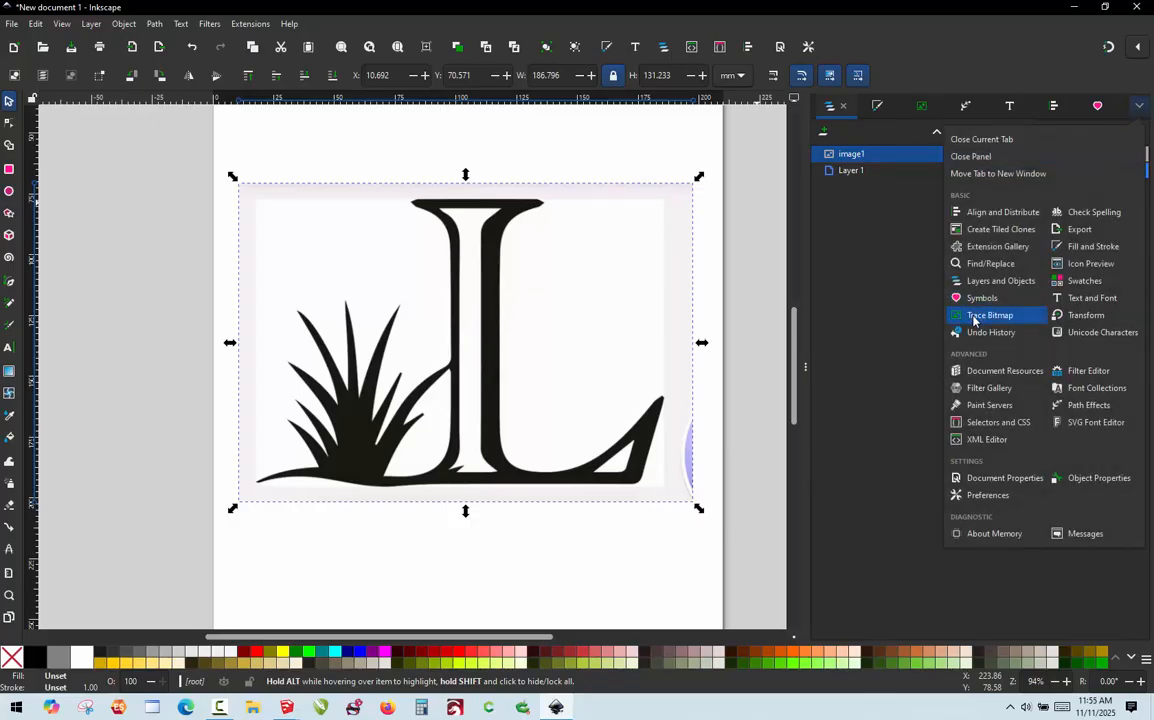
{"action": "left_click", "coordinate": [921, 108]}
{"action": "left_click", "coordinate": [921, 108]}
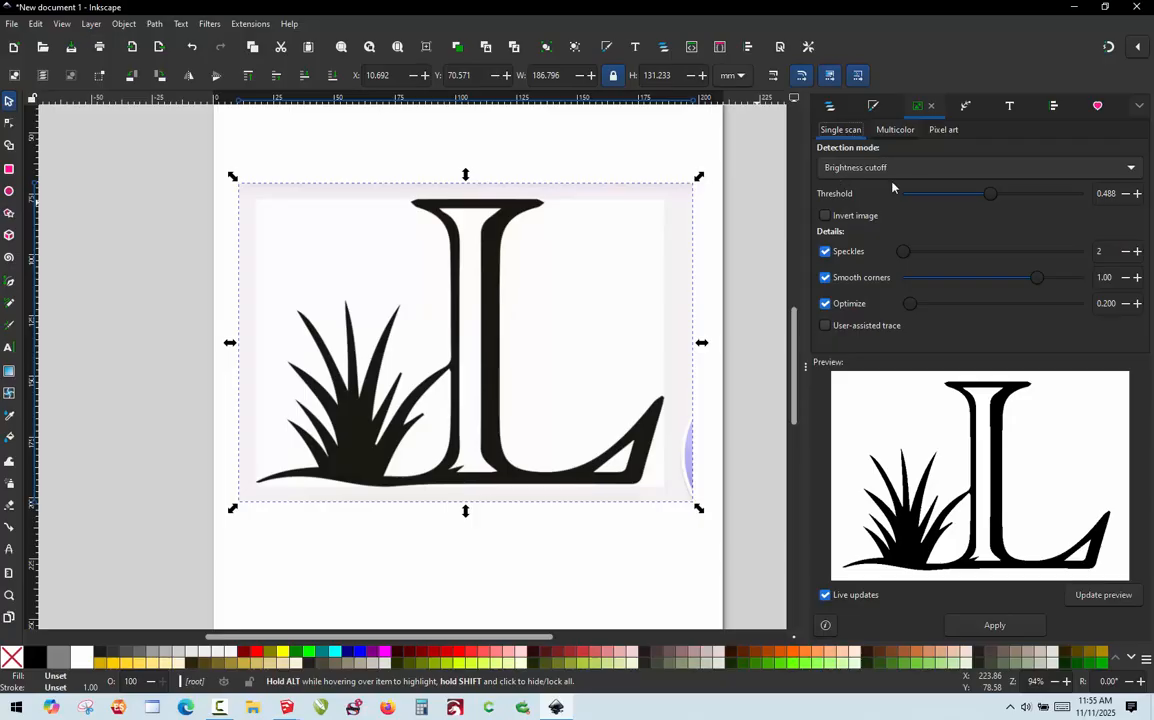
{"action": "mouse_move", "coordinate": [990, 194]}
{"action": "left_mouse_down"}
{"action": "mouse_move", "coordinate": [947, 197]}
{"action": "mouse_move", "coordinate": [986, 193]}
{"action": "left_mouse_up"}
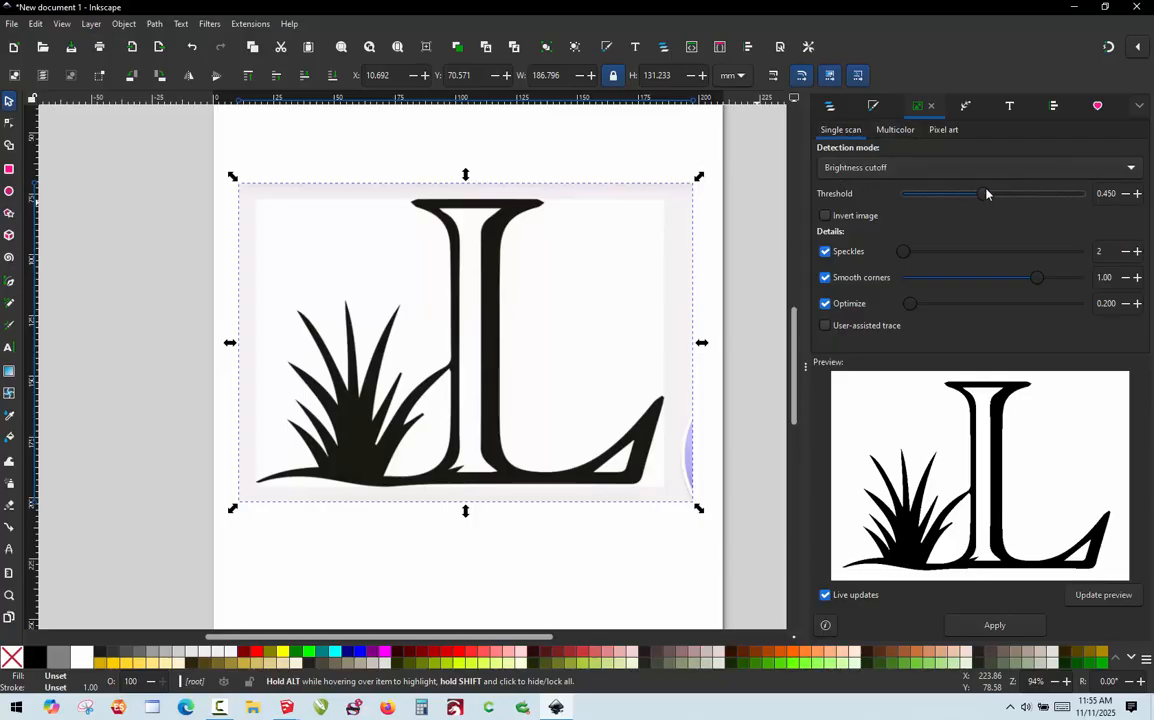
{"action": "left_click", "coordinate": [994, 626]}
{"action": "scroll", "coordinate": [489, 298], "scroll_direction": "down", "scroll_amount": 1, "text": "ctrl"}
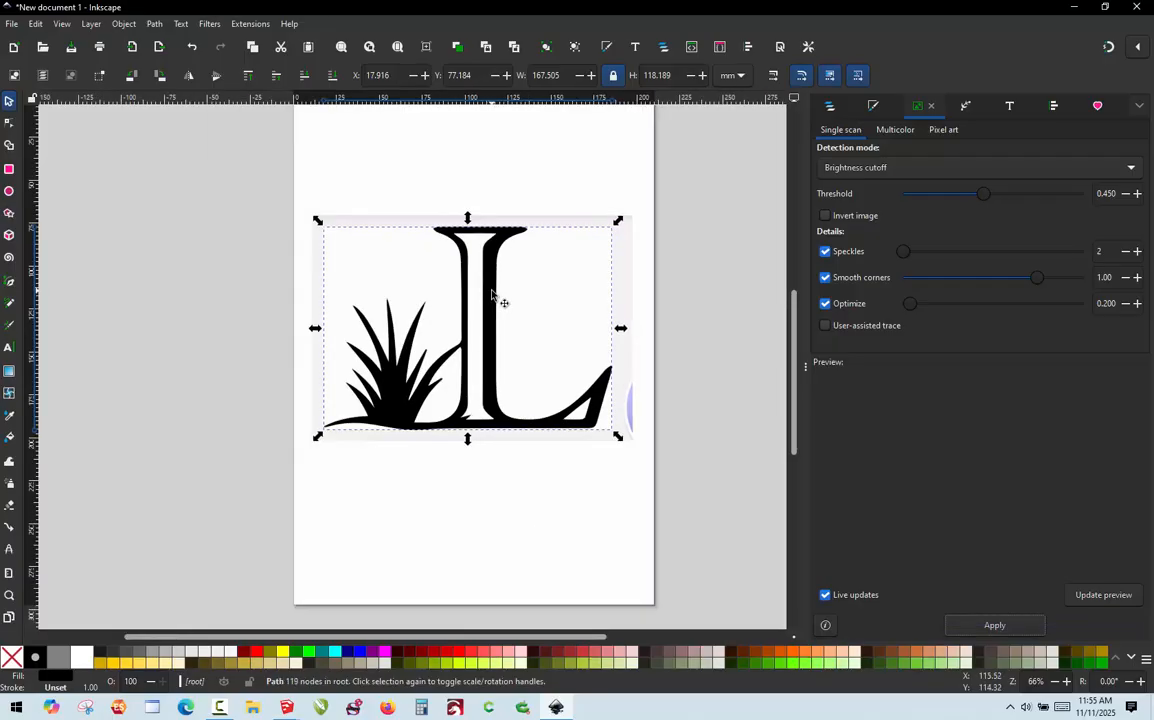
Move the traced L path down off the source image and delete the original bitmap
{"action": "left_click_drag", "start_coordinate": [500, 301], "coordinate": [475, 468]}
{"action": "left_click", "coordinate": [495, 316]}
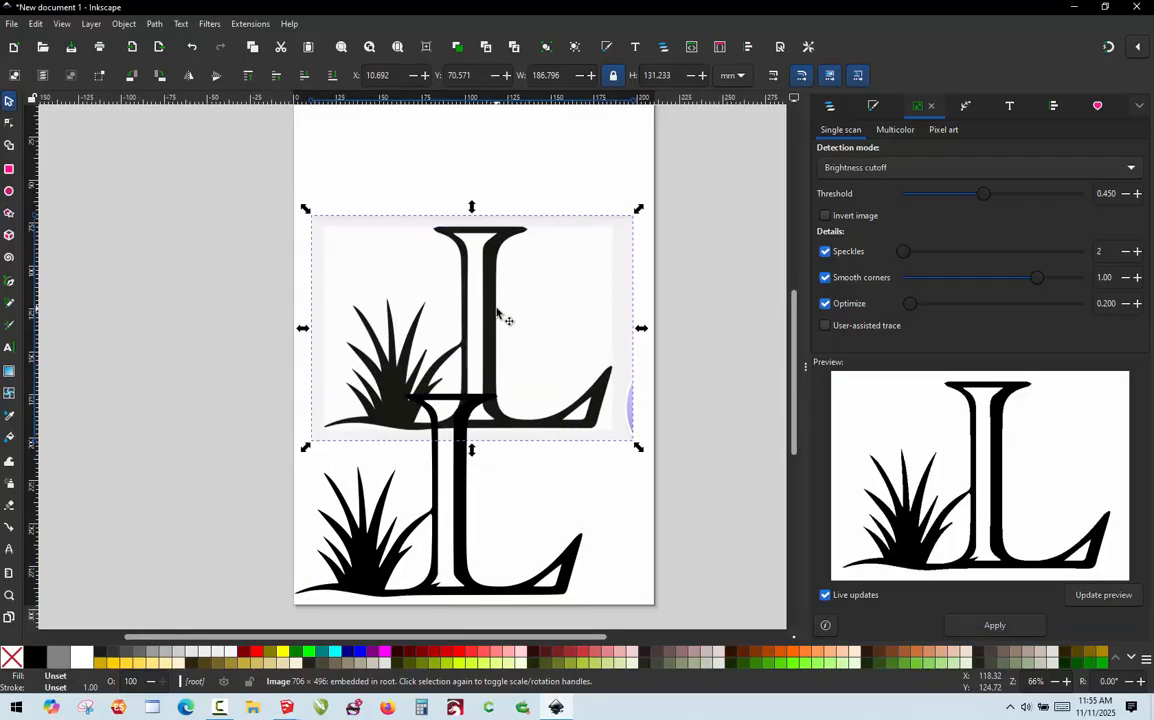
{"action": "key", "text": "Delete"}
Move the traced L path back up to the middle of the page
{"action": "mouse_move", "coordinate": [455, 430]}
{"action": "left_mouse_down"}
{"action": "mouse_move", "coordinate": [475, 268]}
{"action": "mouse_move", "coordinate": [494, 240]}
{"action": "mouse_move", "coordinate": [458, 219]}
{"action": "left_mouse_up"}
{"action": "scroll", "coordinate": [450, 216], "scroll_direction": "up", "scroll_amount": 1, "text": "ctrl"}
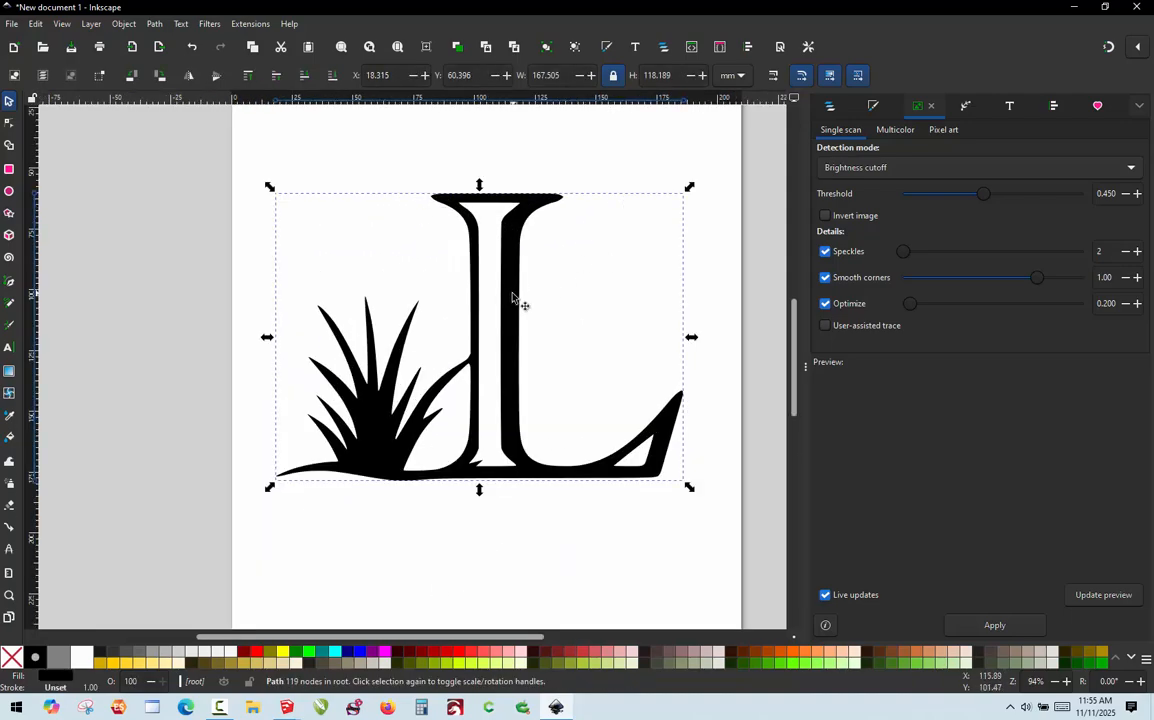
{"action": "left_click_drag", "start_coordinate": [519, 304], "coordinate": [521, 304]}
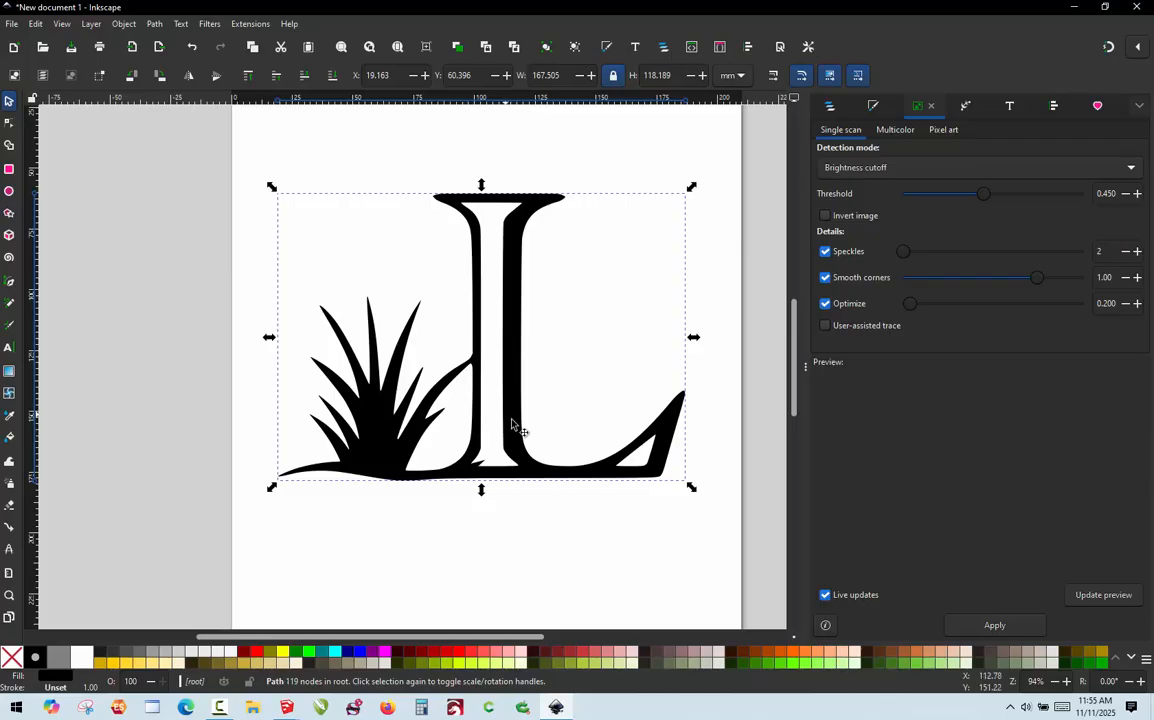
{"action": "left_click_drag", "start_coordinate": [519, 400], "coordinate": [525, 399]}
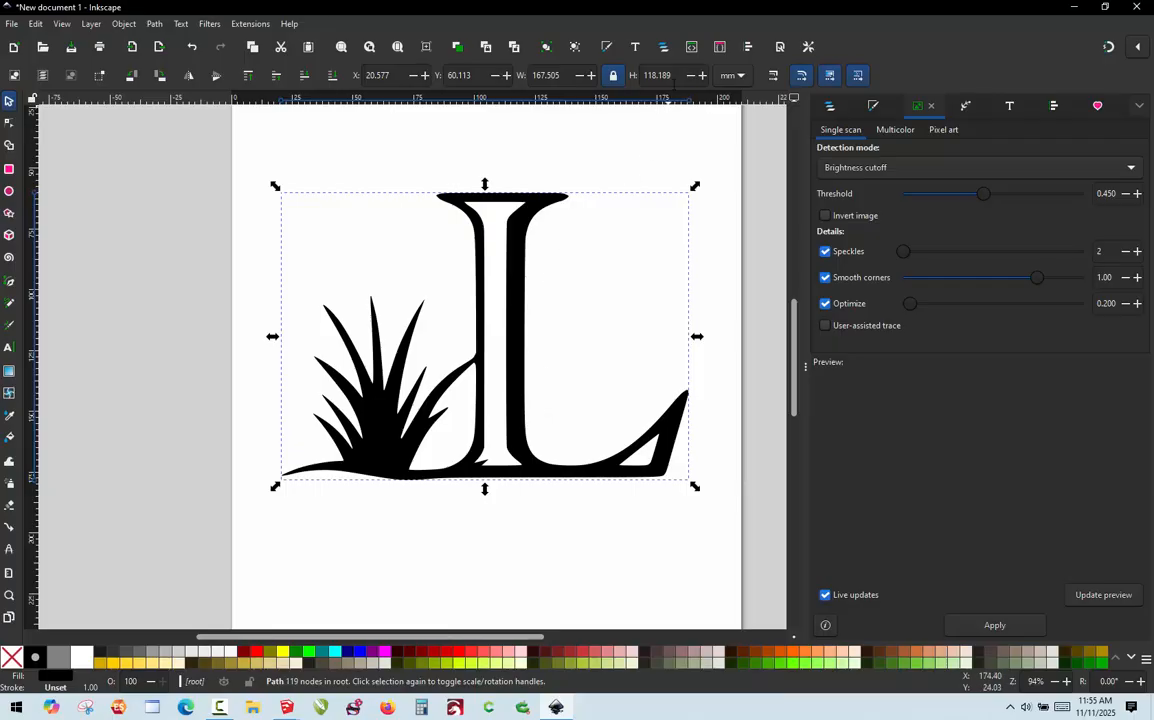
Set the traced L's height to 38 mm with proportions locked and move it towards the page centre
{"action": "double_click", "coordinate": [657, 75]}
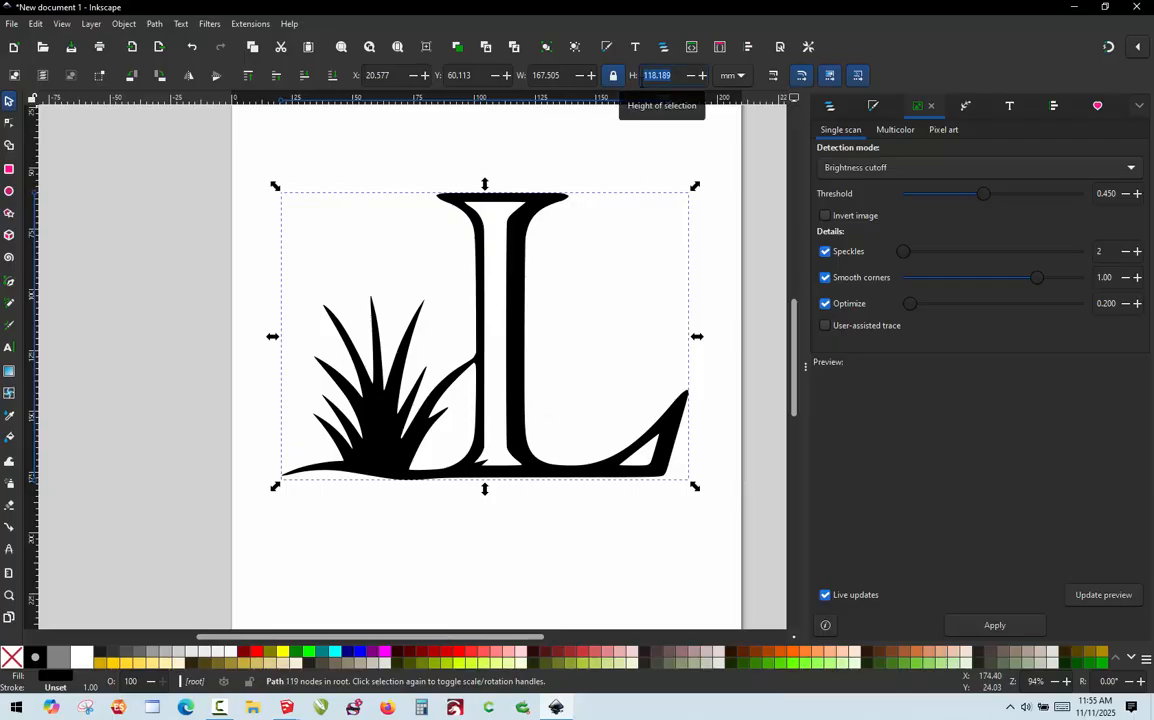
{"action": "type", "text": "38"}
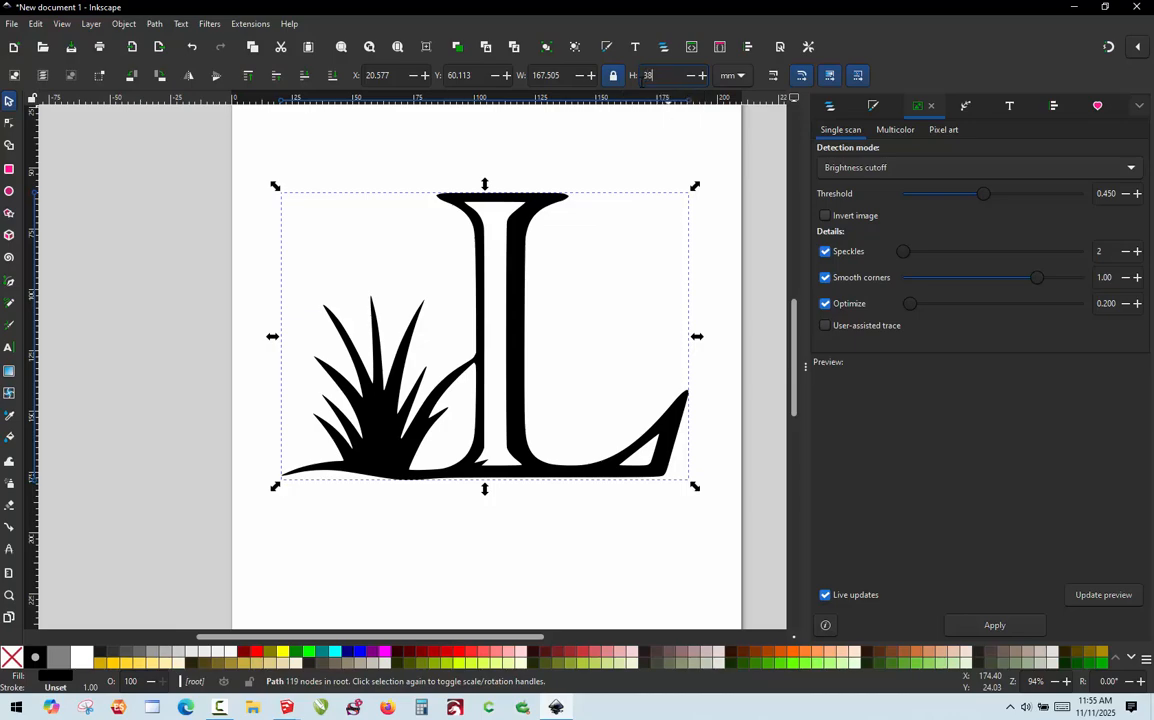
{"action": "key", "text": "Return"}
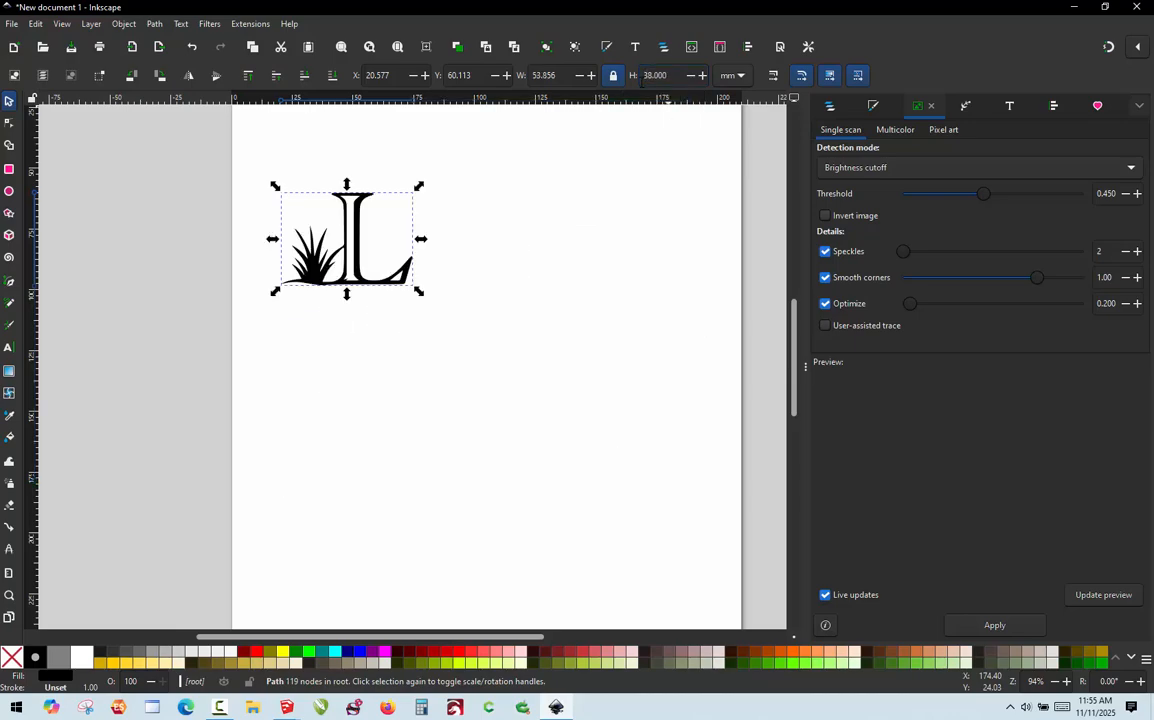
{"action": "mouse_move", "coordinate": [357, 243]}
{"action": "left_mouse_down"}
{"action": "mouse_move", "coordinate": [499, 316]}
{"action": "mouse_move", "coordinate": [522, 351]}
{"action": "left_mouse_up"}
Switch the units to inches, set the traced L's height to 1.5 in and shift it slightly up and left
{"action": "left_click", "coordinate": [742, 80]}
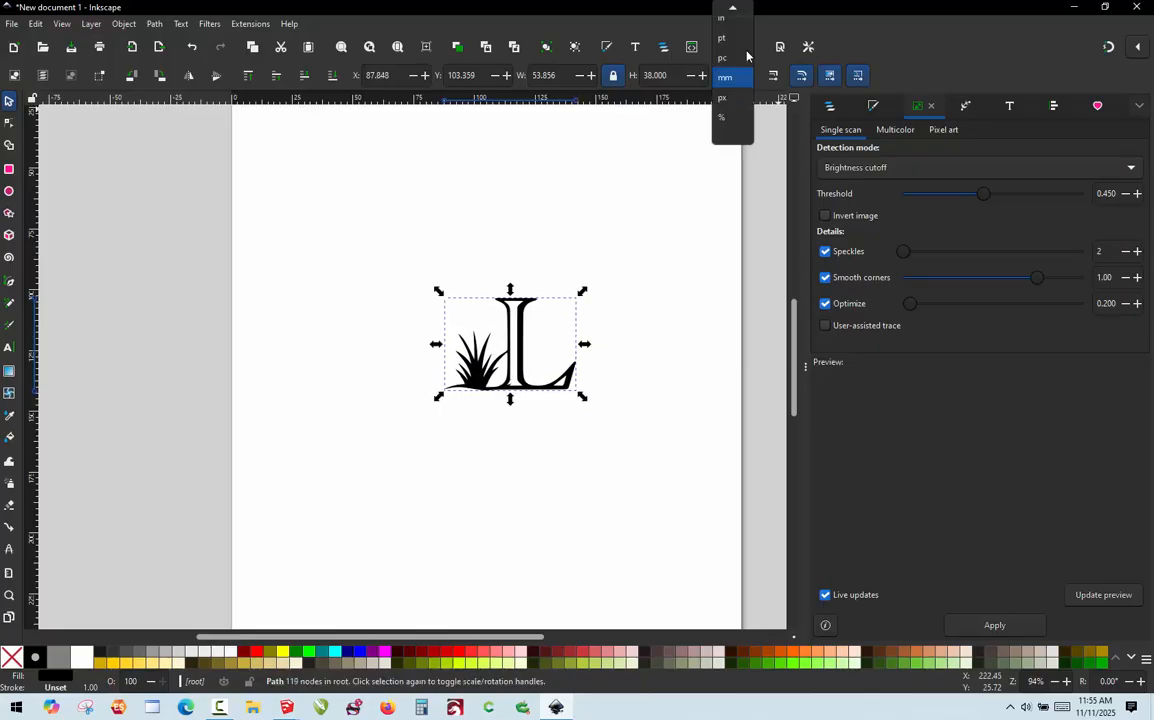
{"action": "left_click", "coordinate": [733, 25]}
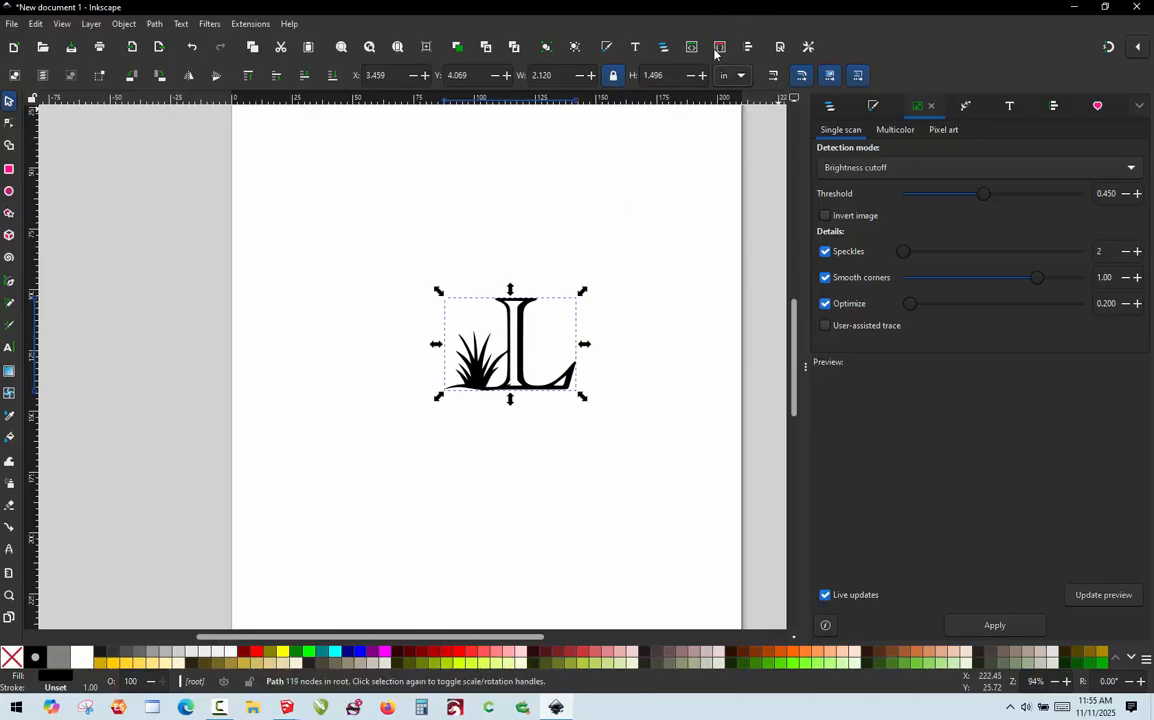
{"action": "key", "text": "Escape"}
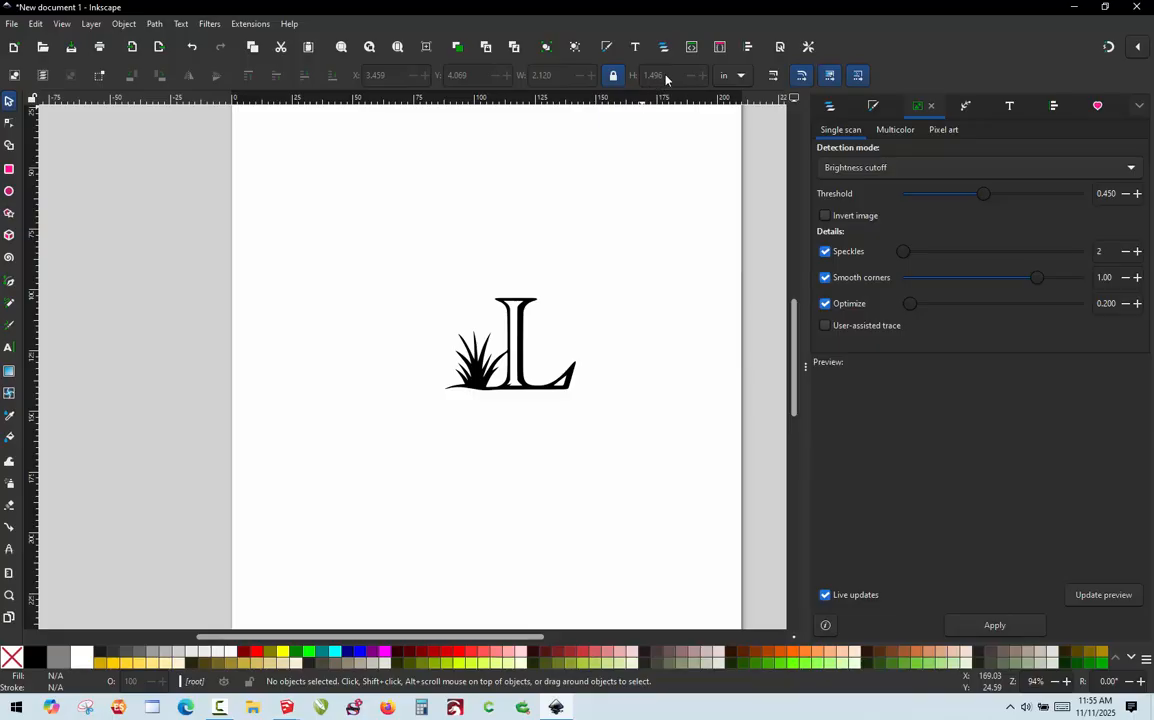
{"action": "left_click", "coordinate": [506, 318]}
{"action": "type", "text": "1.5"}
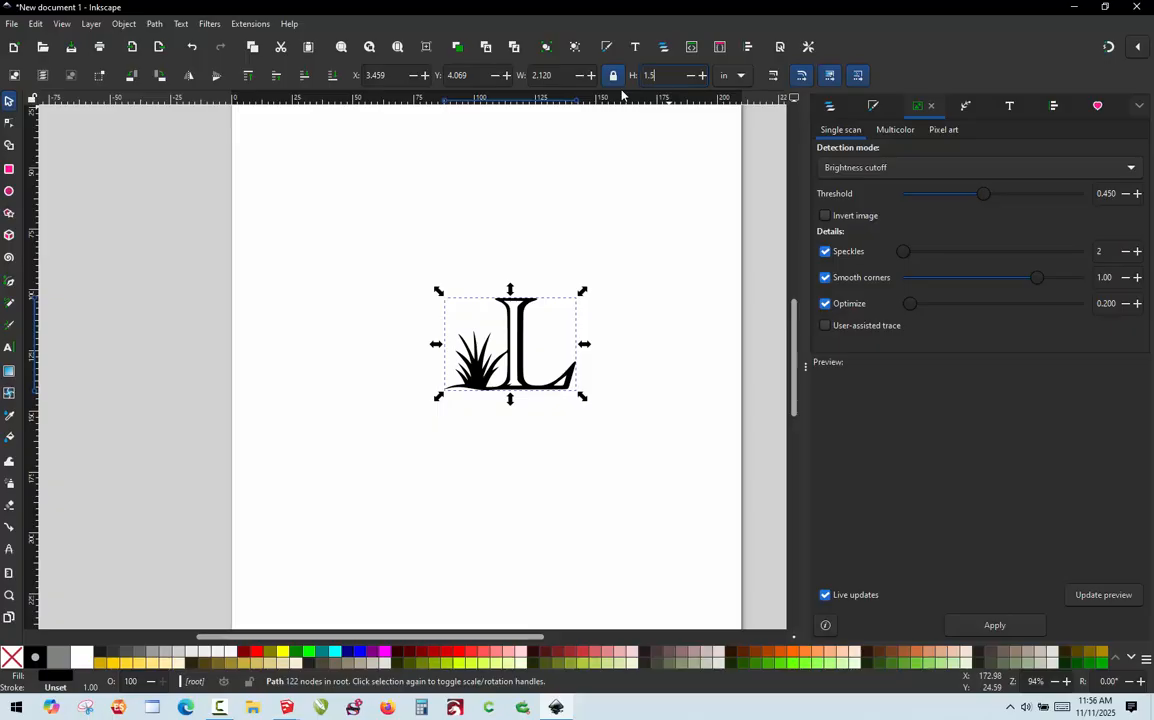
{"action": "key", "text": "Return"}
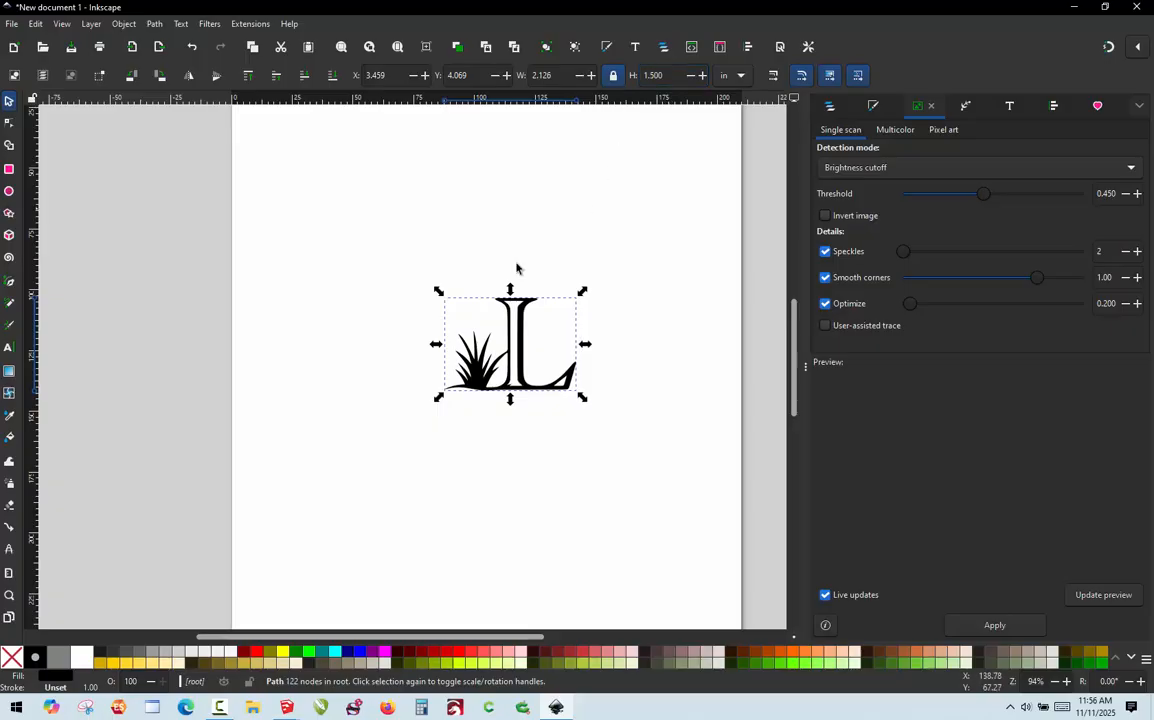
{"action": "scroll", "coordinate": [531, 335], "scroll_direction": "up", "scroll_amount": 2}
{"action": "left_click_drag", "start_coordinate": [533, 325], "coordinate": [462, 302]}
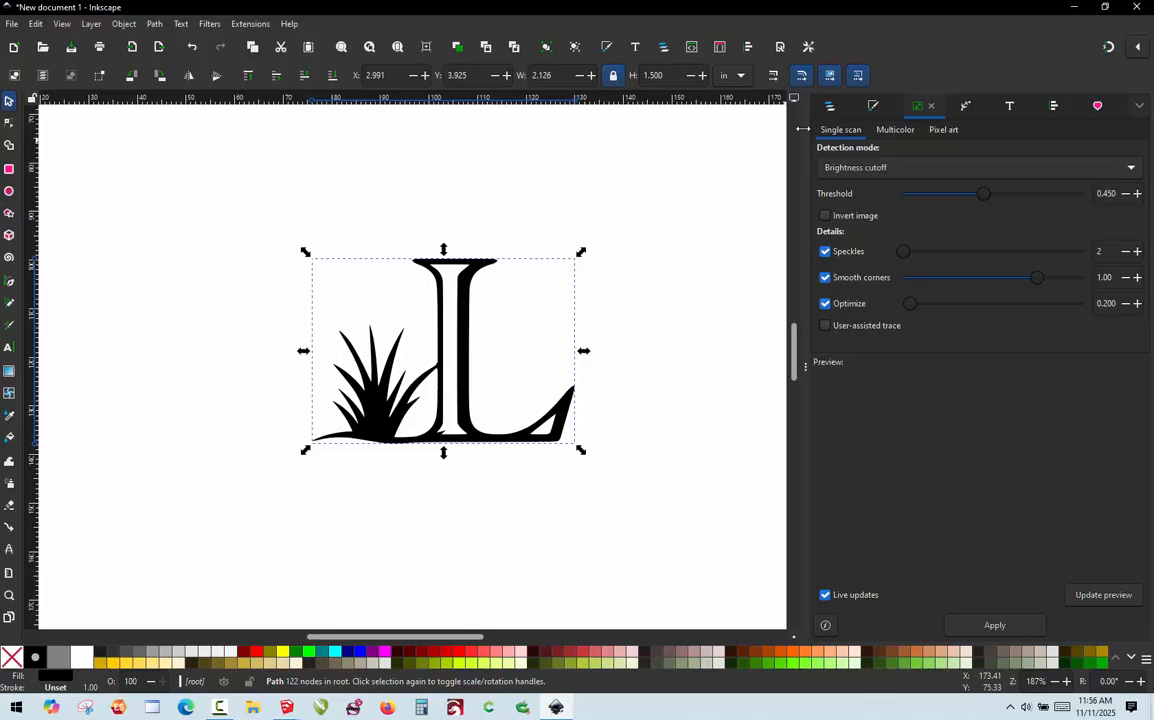
Lock Layer 1 and lower its opacity to 37.6%
{"action": "left_click", "coordinate": [830, 107]}
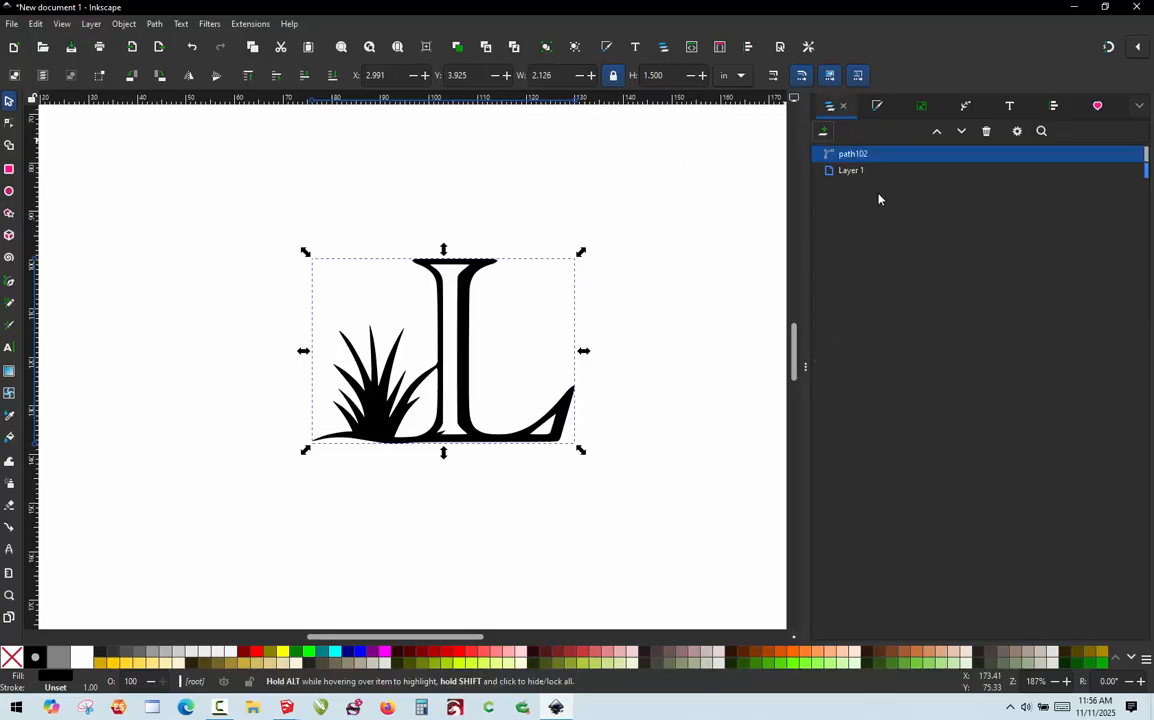
{"action": "left_click", "coordinate": [853, 171]}
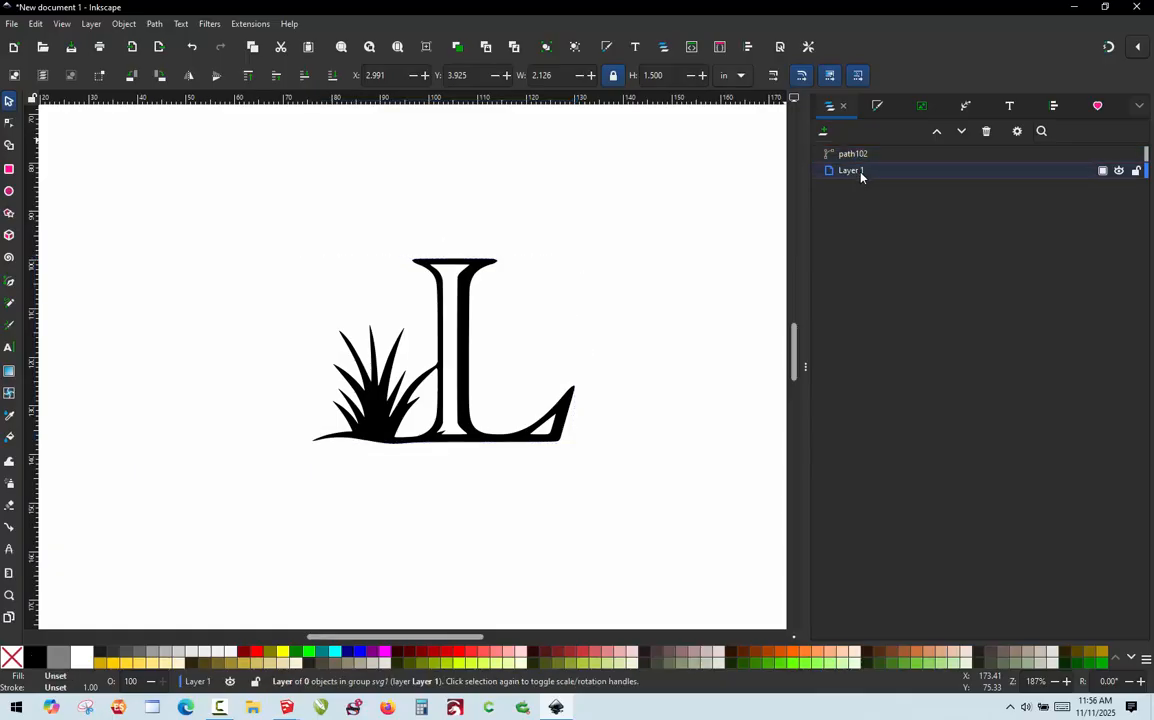
{"action": "left_click", "coordinate": [1136, 173]}
{"action": "left_click", "coordinate": [1104, 172]}
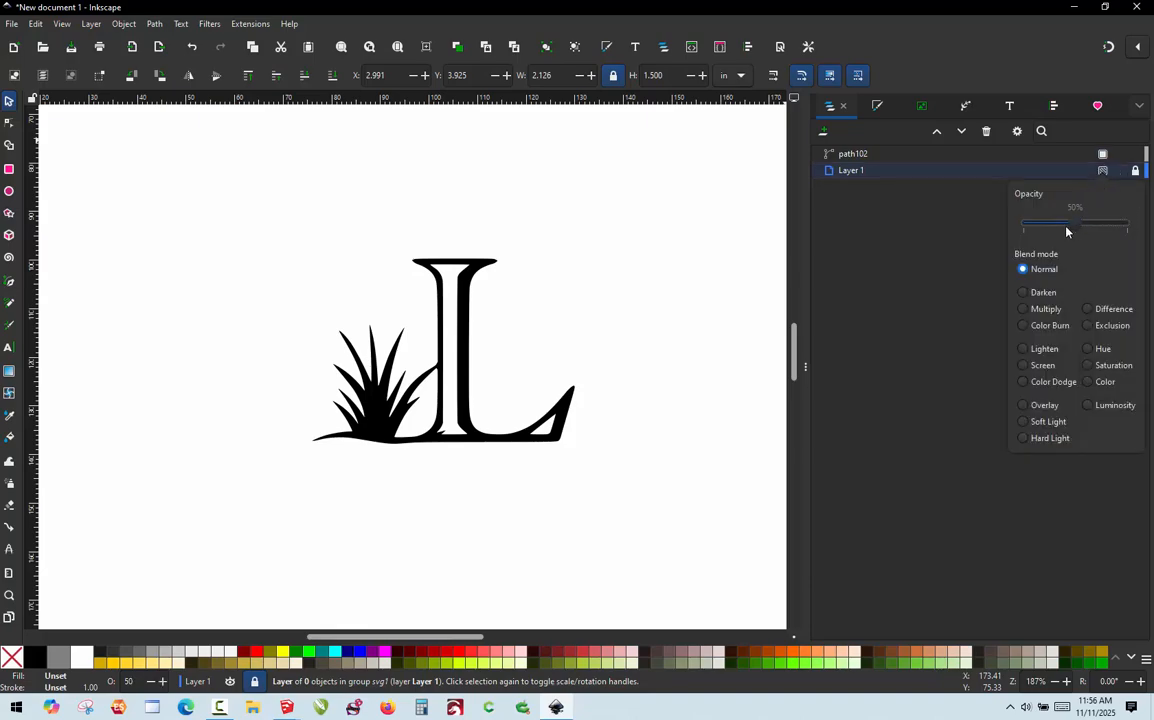
{"action": "left_click_drag", "start_coordinate": [1066, 231], "coordinate": [1063, 231]}
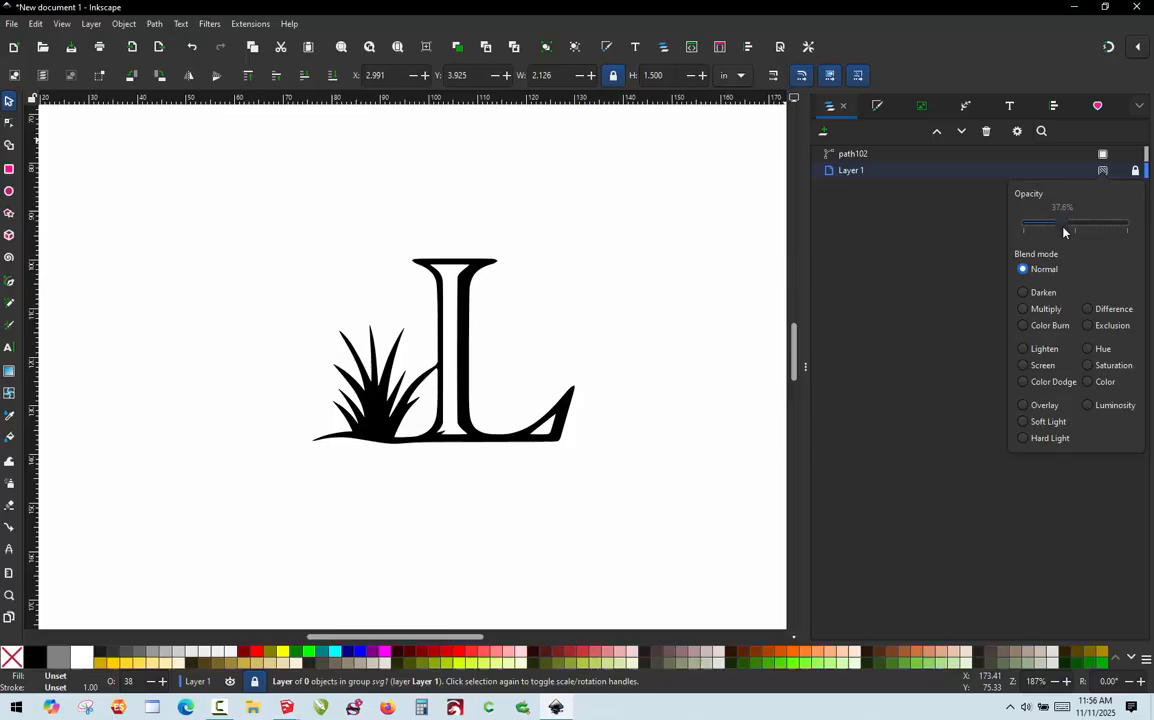
{"action": "left_click", "coordinate": [916, 295]}
Move the traced L path into Layer 1 and raise the layer's opacity to 100%
{"action": "left_click", "coordinate": [448, 335]}
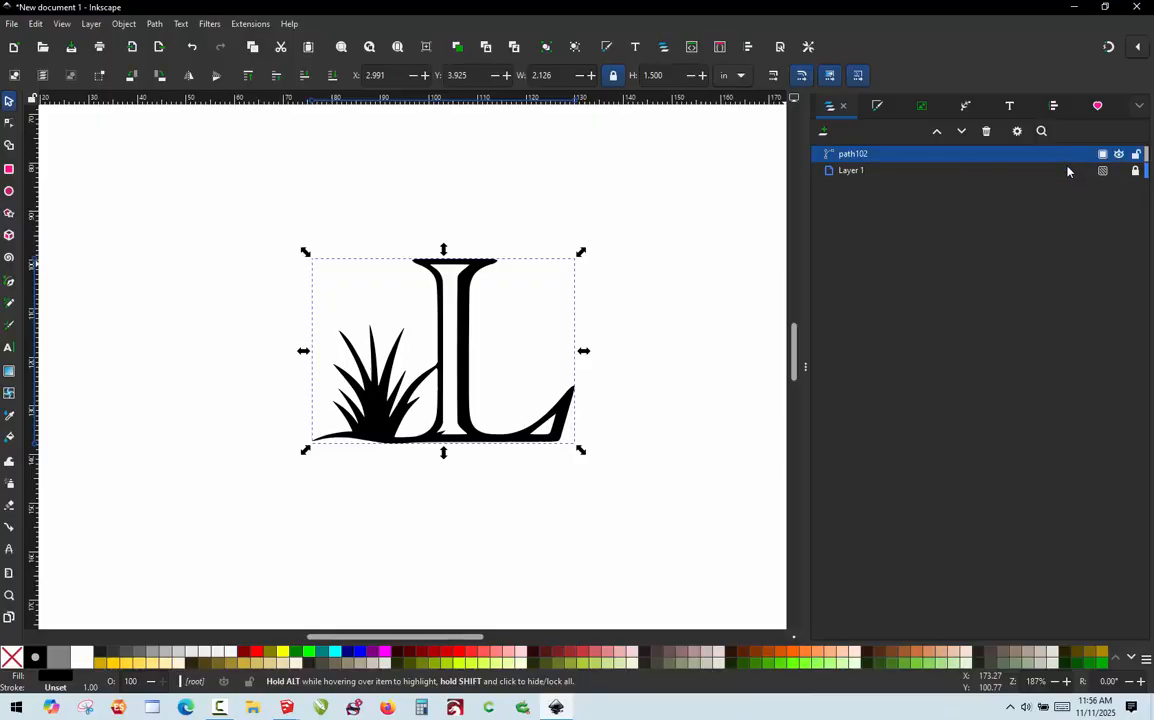
{"action": "left_click_drag", "start_coordinate": [1067, 167], "coordinate": [1068, 175]}
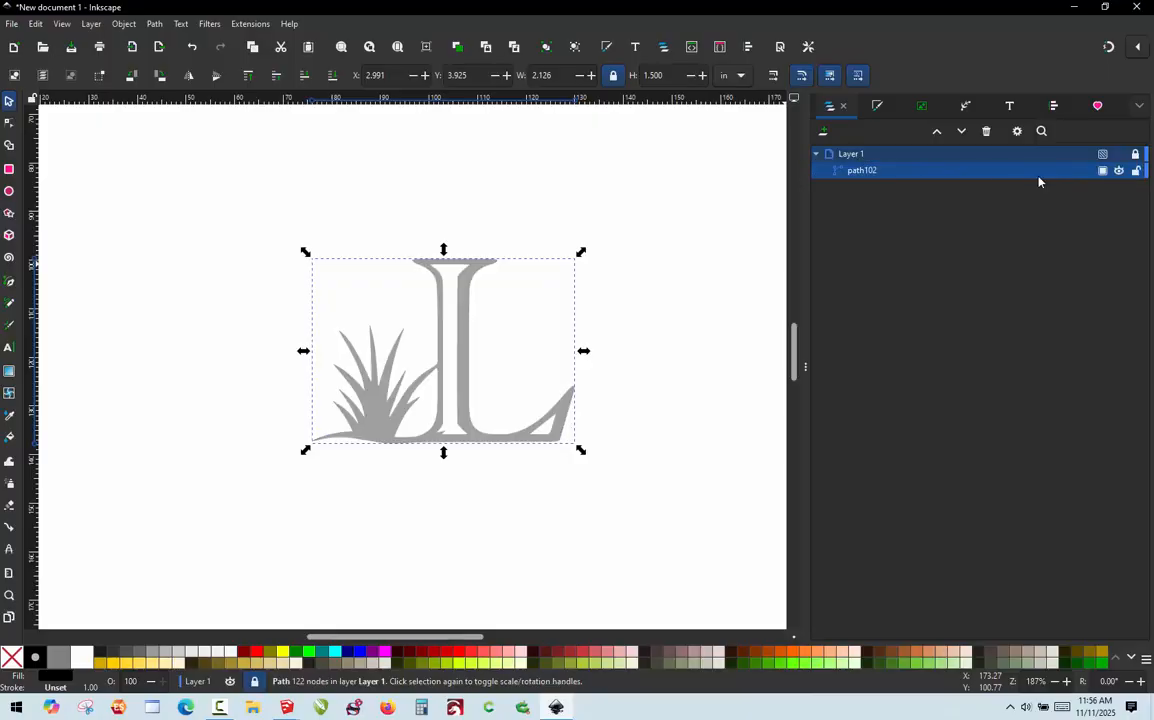
{"action": "left_click", "coordinate": [1103, 156]}
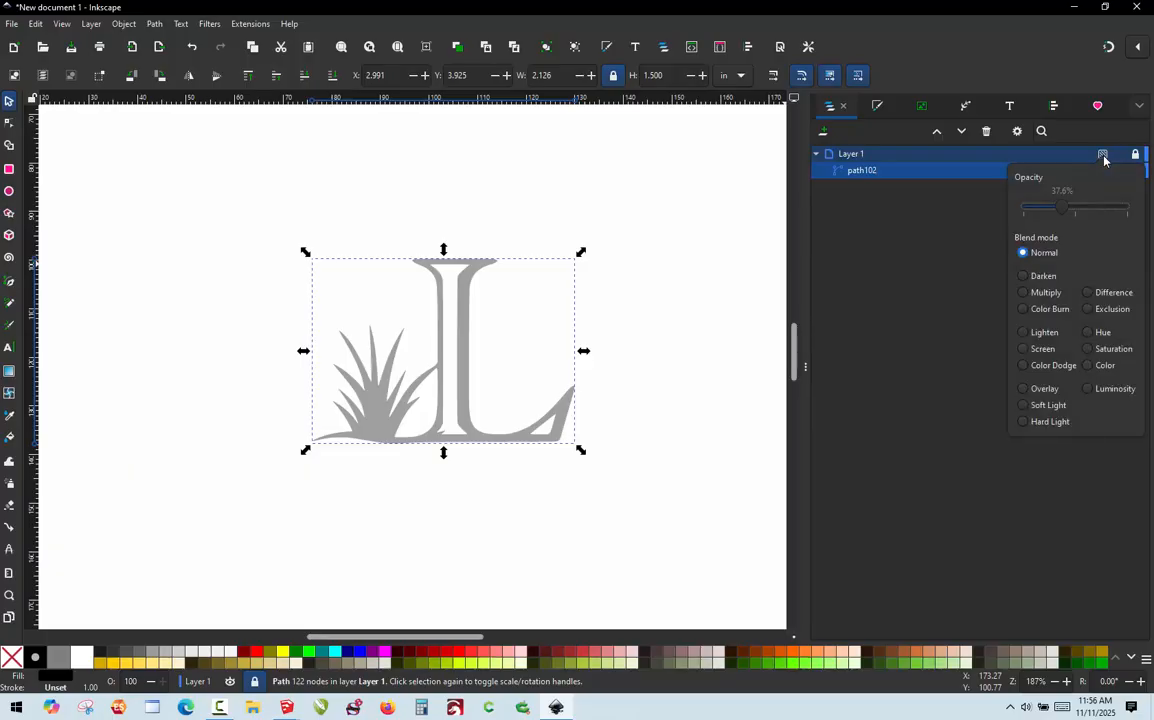
{"action": "left_click_drag", "start_coordinate": [1149, 212], "coordinate": [1149, 212]}
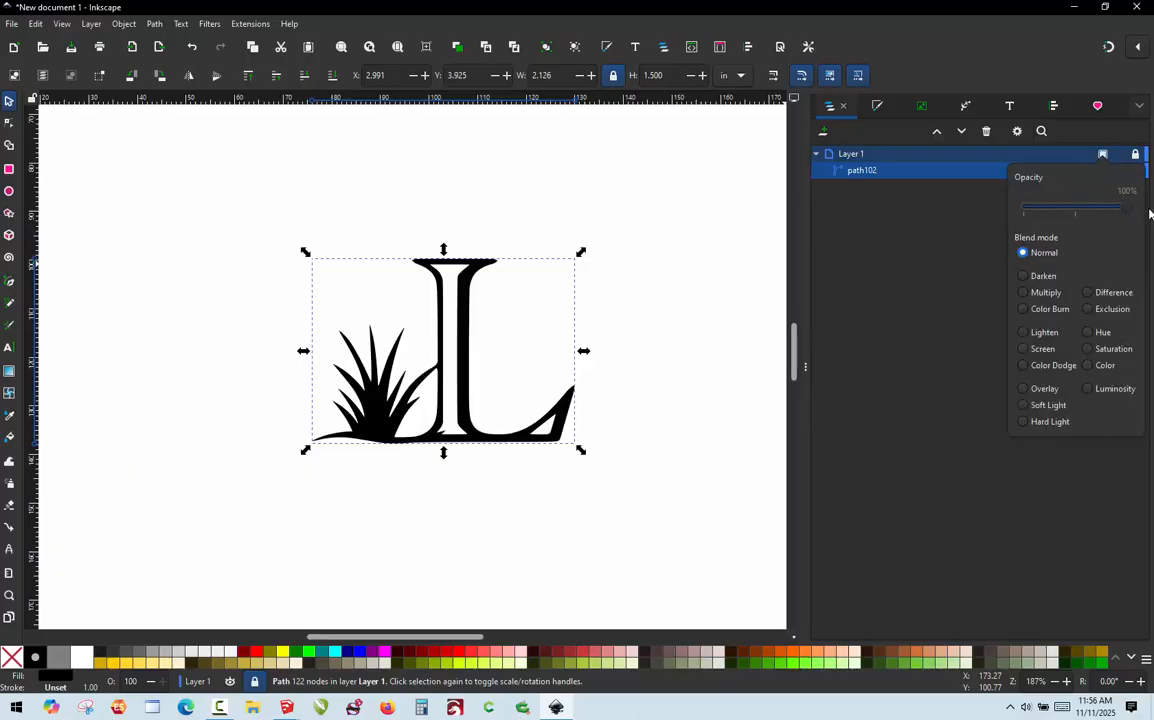
{"action": "left_click", "coordinate": [890, 200]}
Lower the traced L path's own opacity to 36% and deselect it
{"action": "left_click", "coordinate": [1102, 172]}
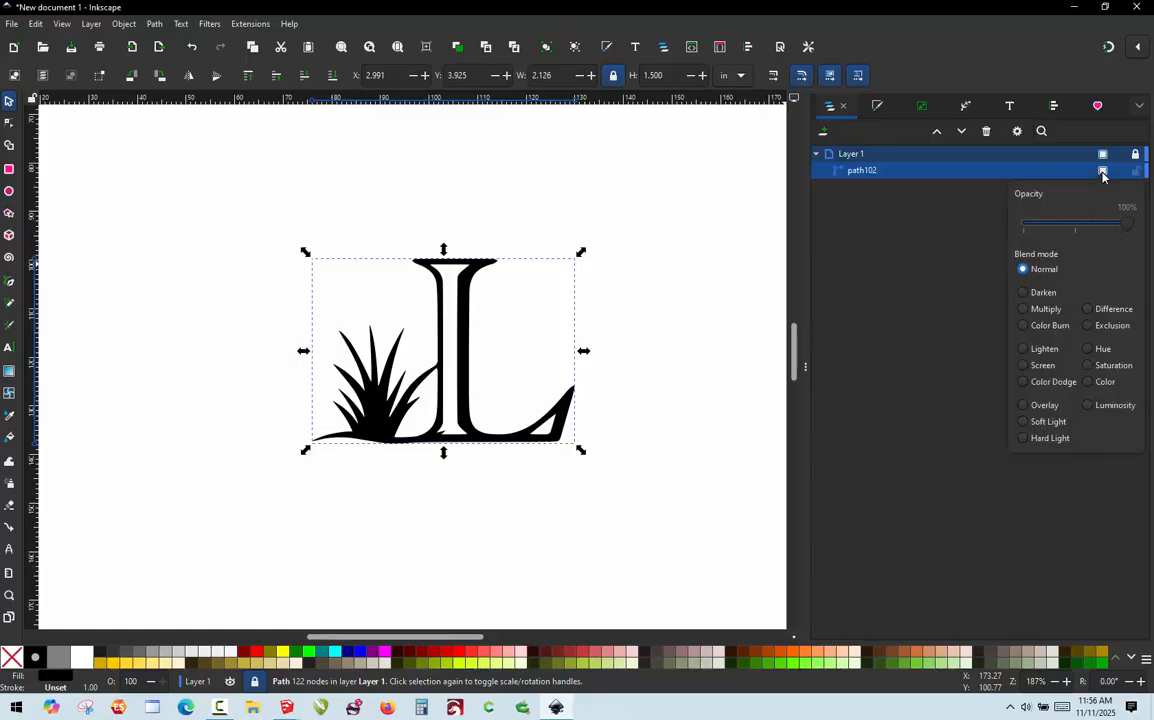
{"action": "left_click_drag", "start_coordinate": [1122, 225], "coordinate": [1057, 234]}
{"action": "left_click", "coordinate": [588, 272]}
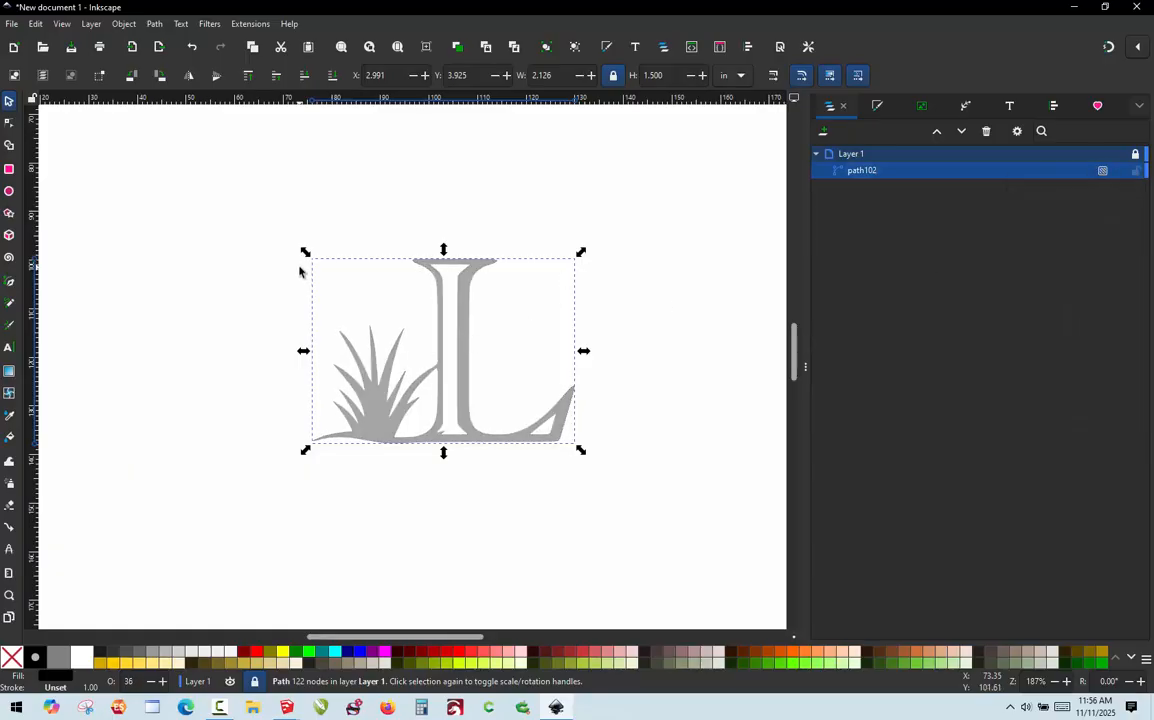
{"action": "scroll", "coordinate": [296, 267], "scroll_direction": "up", "scroll_amount": 2}
{"action": "left_click", "coordinate": [252, 227]}
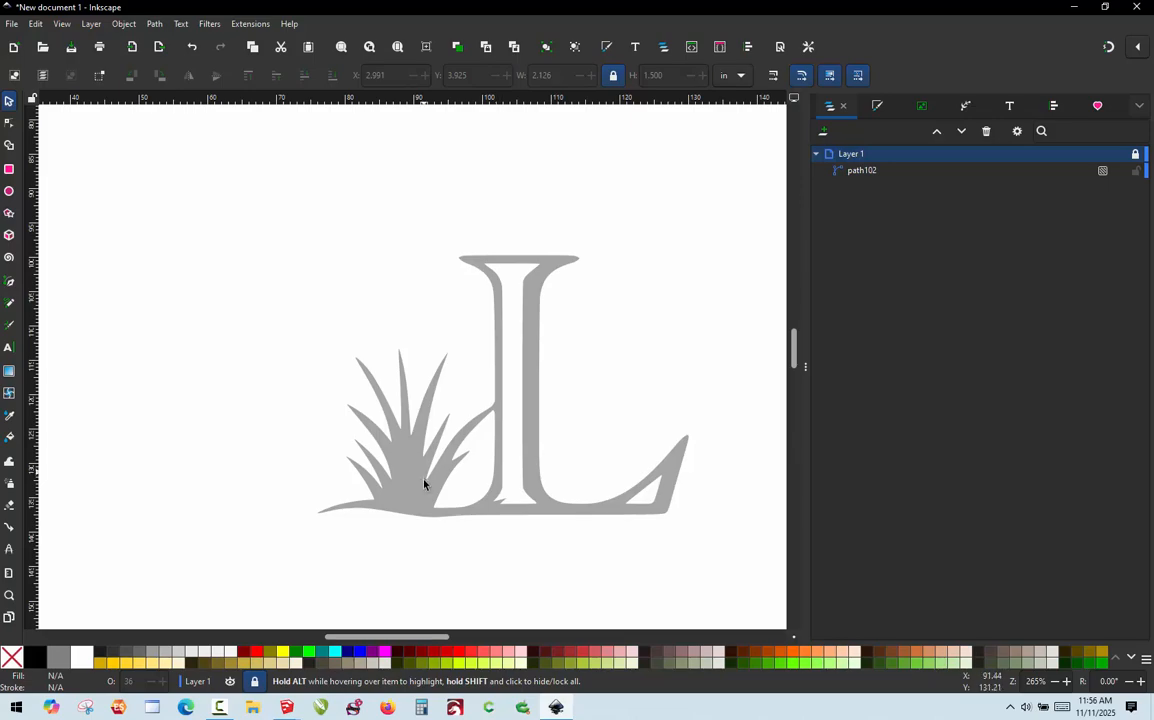
Activate the Pen tool over the grass area and unlock Layer 1 for drawing
{"action": "scroll", "coordinate": [422, 488], "scroll_direction": "up", "scroll_amount": 4}
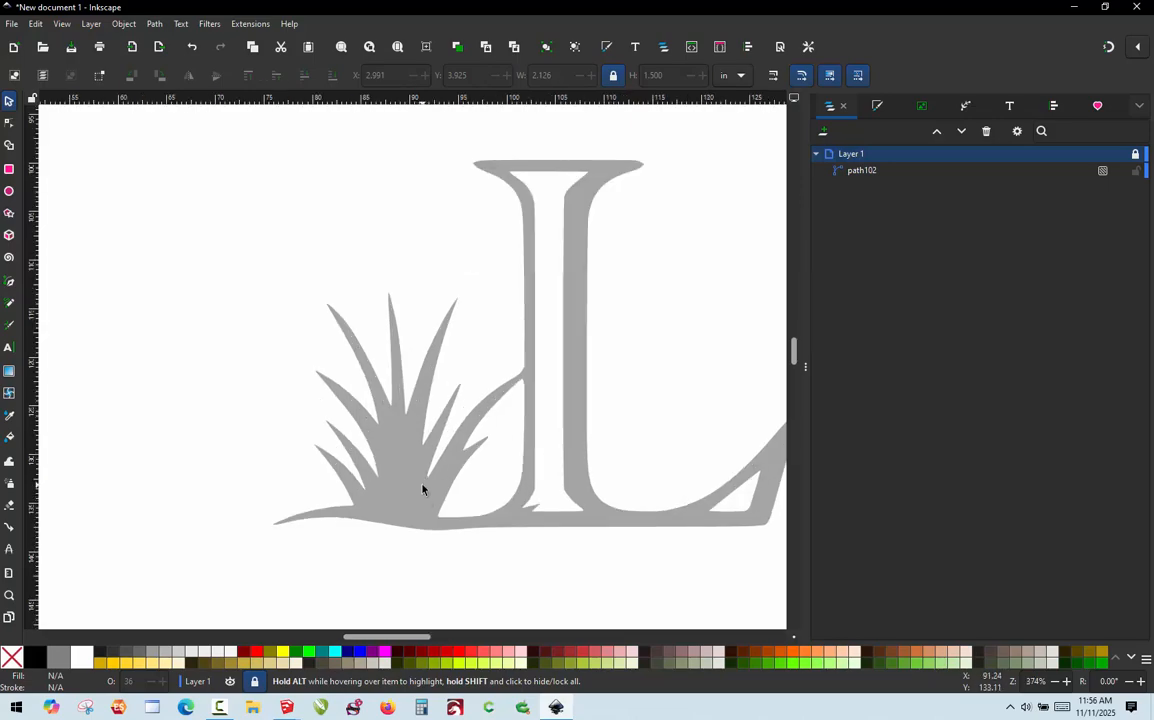
{"action": "scroll", "coordinate": [348, 338], "scroll_direction": "down", "scroll_amount": 1}
{"action": "scroll", "coordinate": [390, 436], "scroll_direction": "up", "scroll_amount": 1}
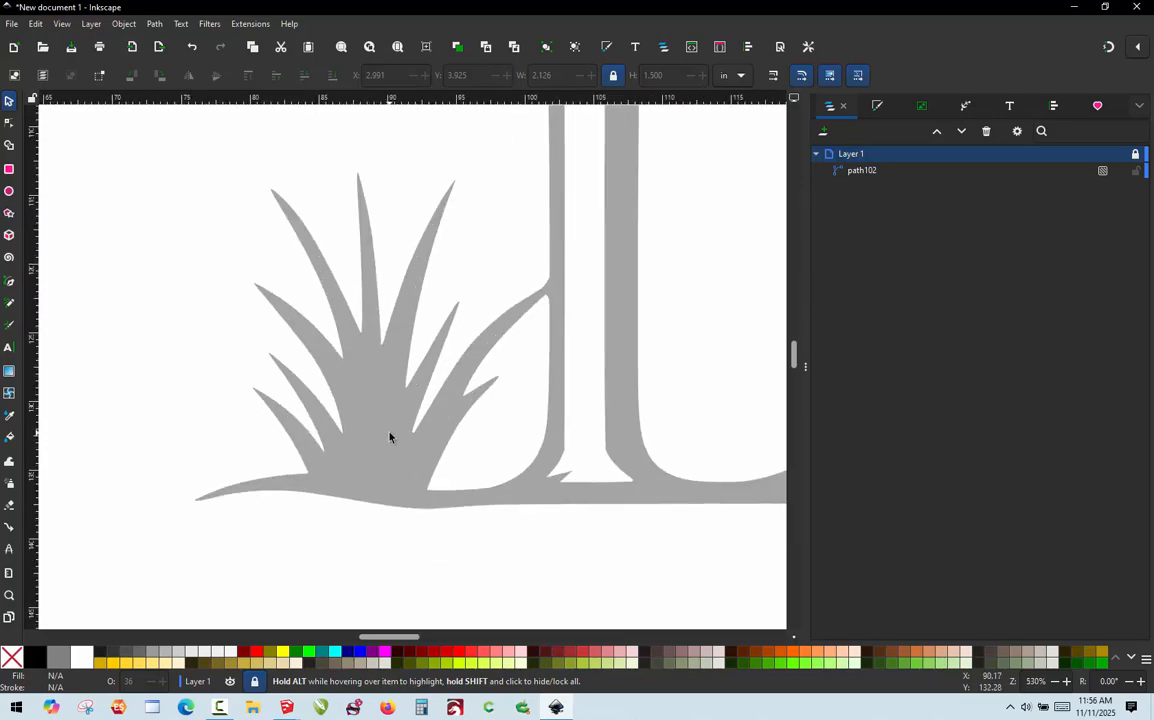
{"action": "scroll", "coordinate": [390, 436], "scroll_direction": "up", "scroll_amount": 1}
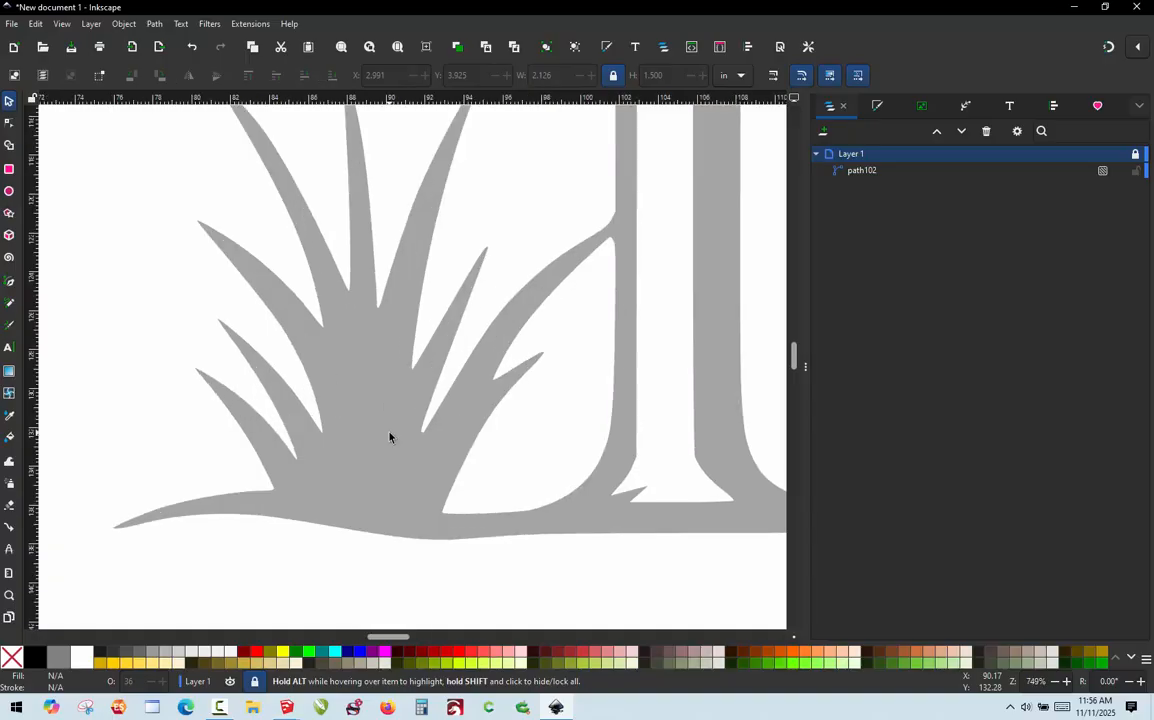
{"action": "key", "text": "b"}
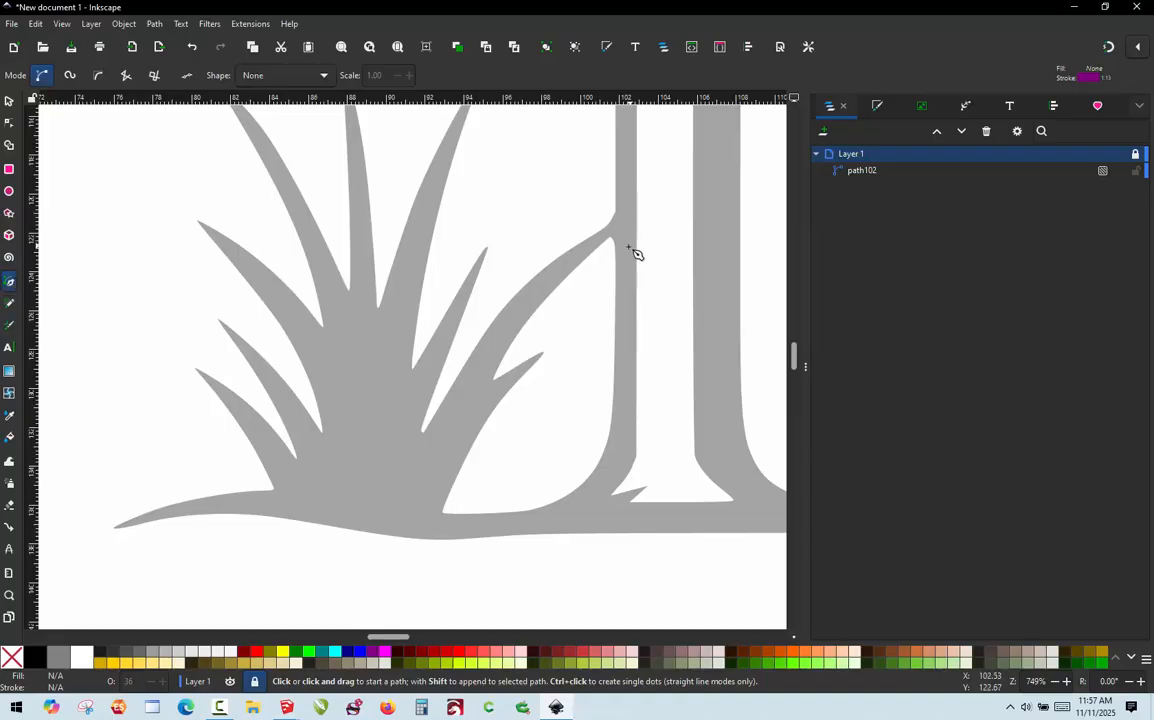
{"action": "scroll", "coordinate": [626, 252], "scroll_direction": "up", "scroll_amount": 1, "text": "ctrl"}
{"action": "scroll", "coordinate": [612, 245], "scroll_direction": "up", "scroll_amount": 1, "text": "ctrl"}
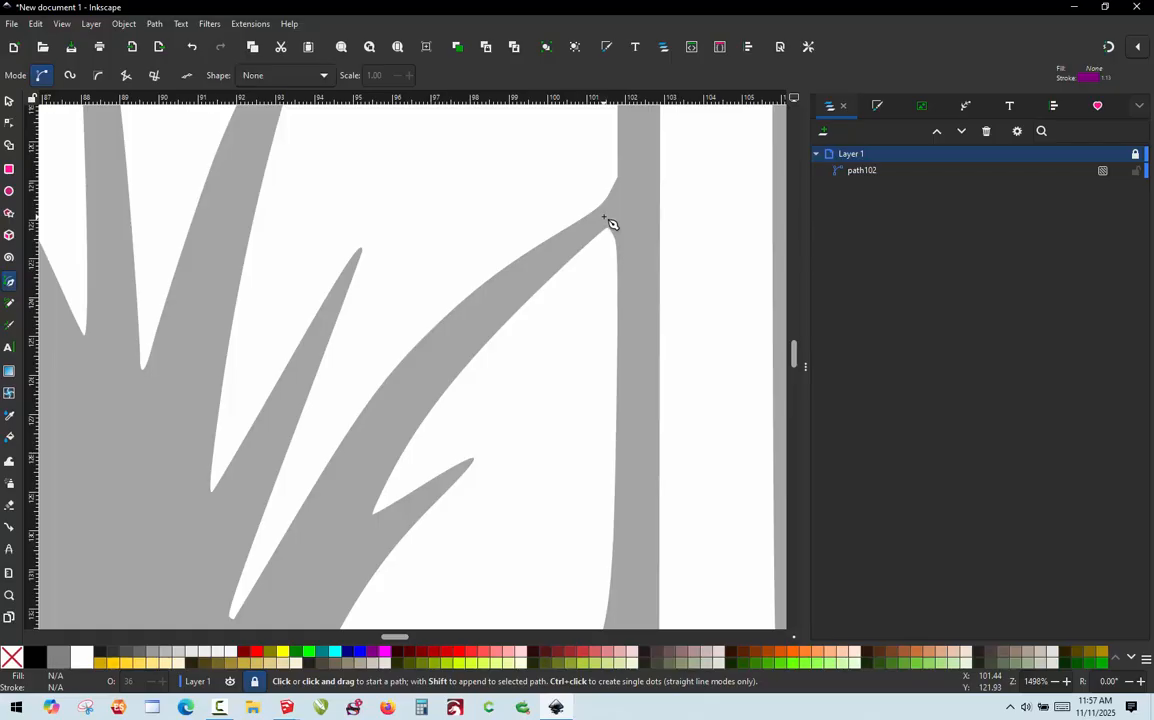
{"action": "left_click", "coordinate": [612, 219]}
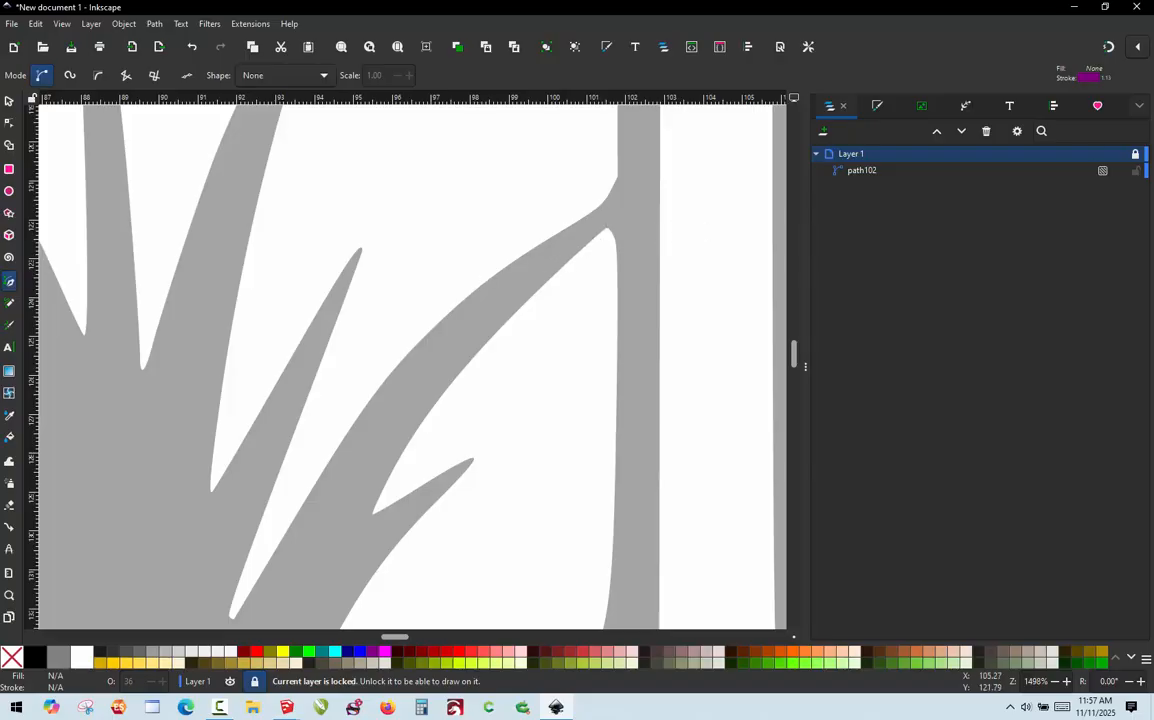
{"action": "left_click", "coordinate": [1135, 153]}
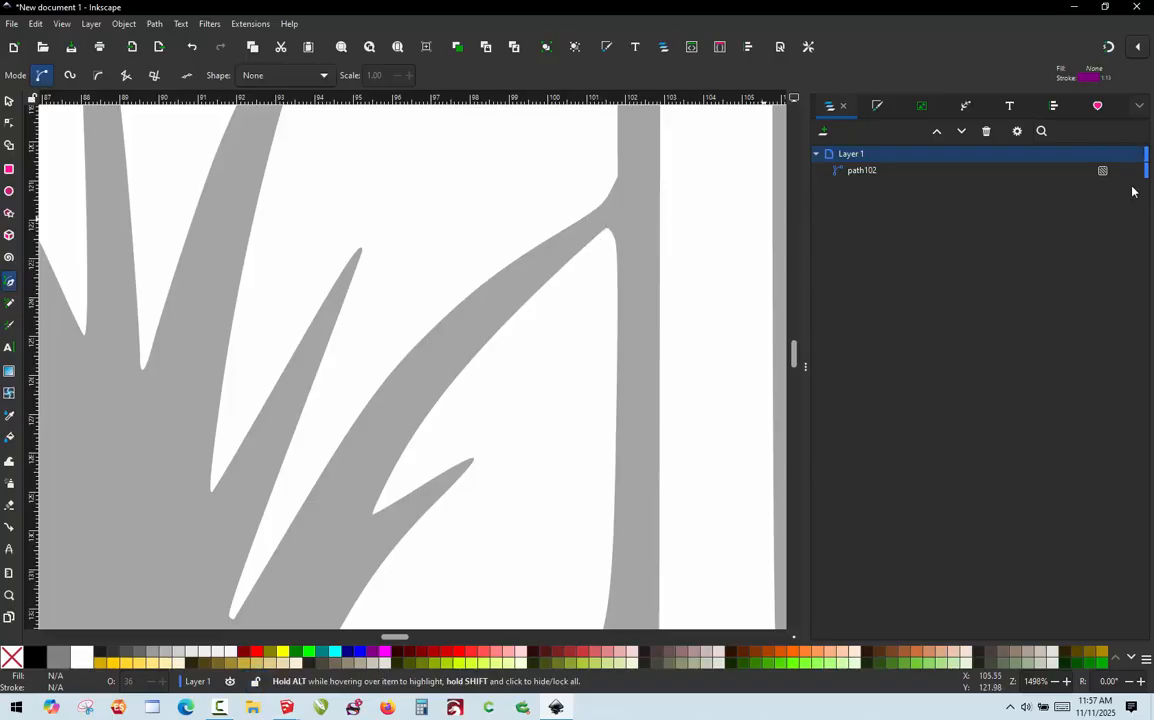
Draw an open zigzag line with the Pen tool down the long grass blade touching the L's stem, from its tip to the clump's base
{"action": "left_click", "coordinate": [608, 213]}
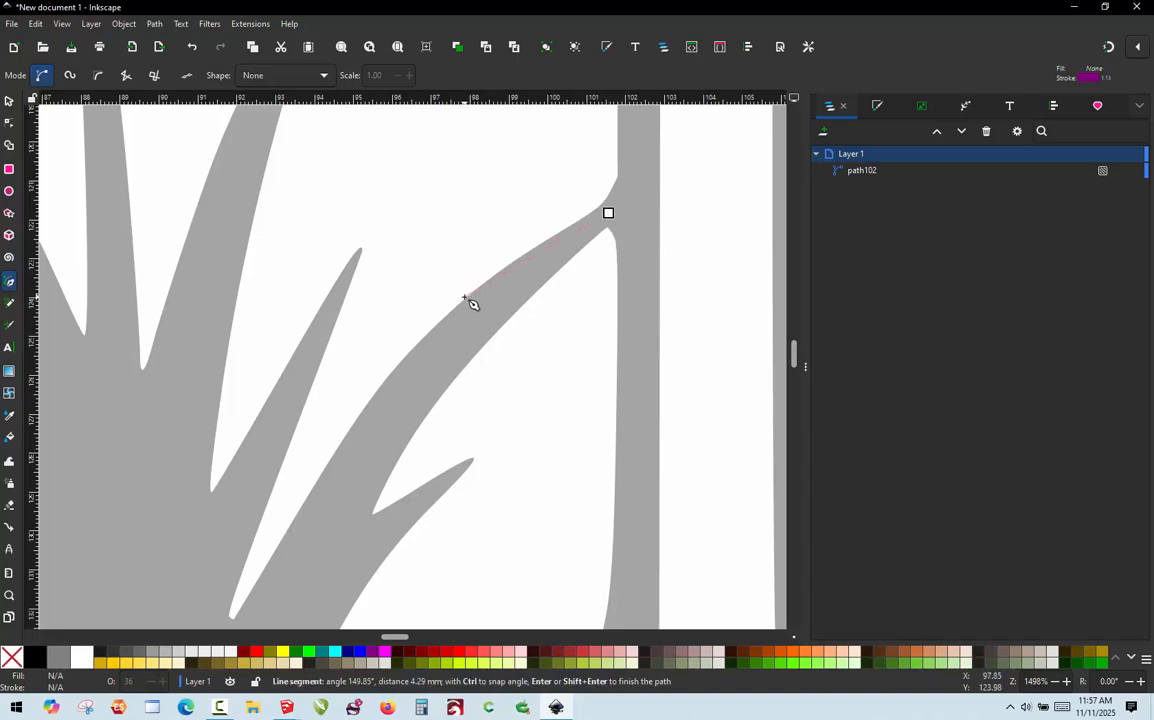
{"action": "left_click", "coordinate": [465, 297]}
{"action": "left_click", "coordinate": [487, 339]}
{"action": "scroll", "coordinate": [531, 168], "scroll_direction": "down", "scroll_amount": 2}
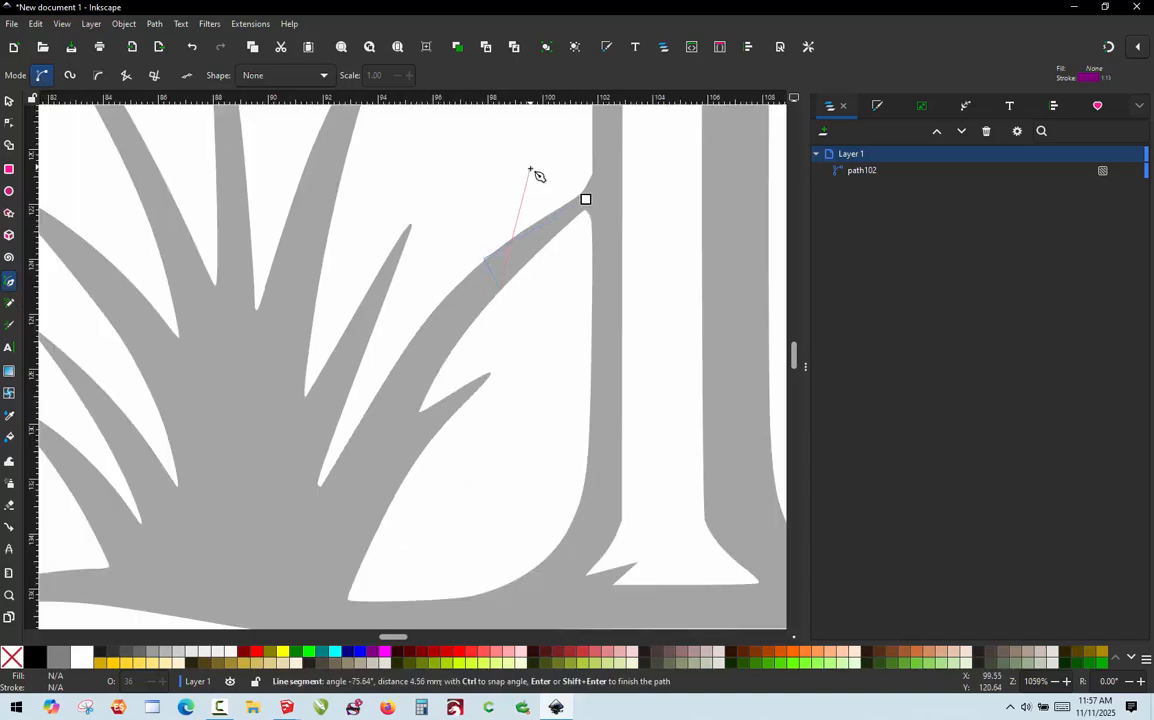
{"action": "scroll", "coordinate": [435, 322], "scroll_direction": "up", "scroll_amount": 1}
{"action": "left_click", "coordinate": [361, 418]}
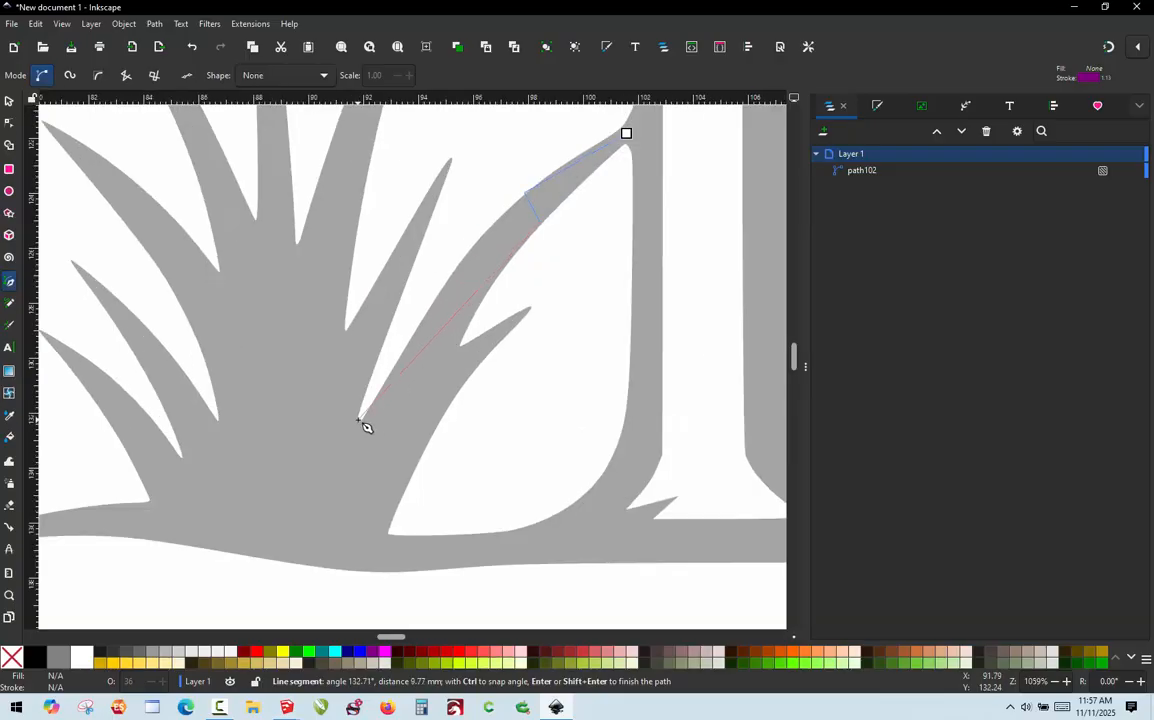
{"action": "left_click", "coordinate": [421, 421]}
{"action": "left_click", "coordinate": [315, 531]}
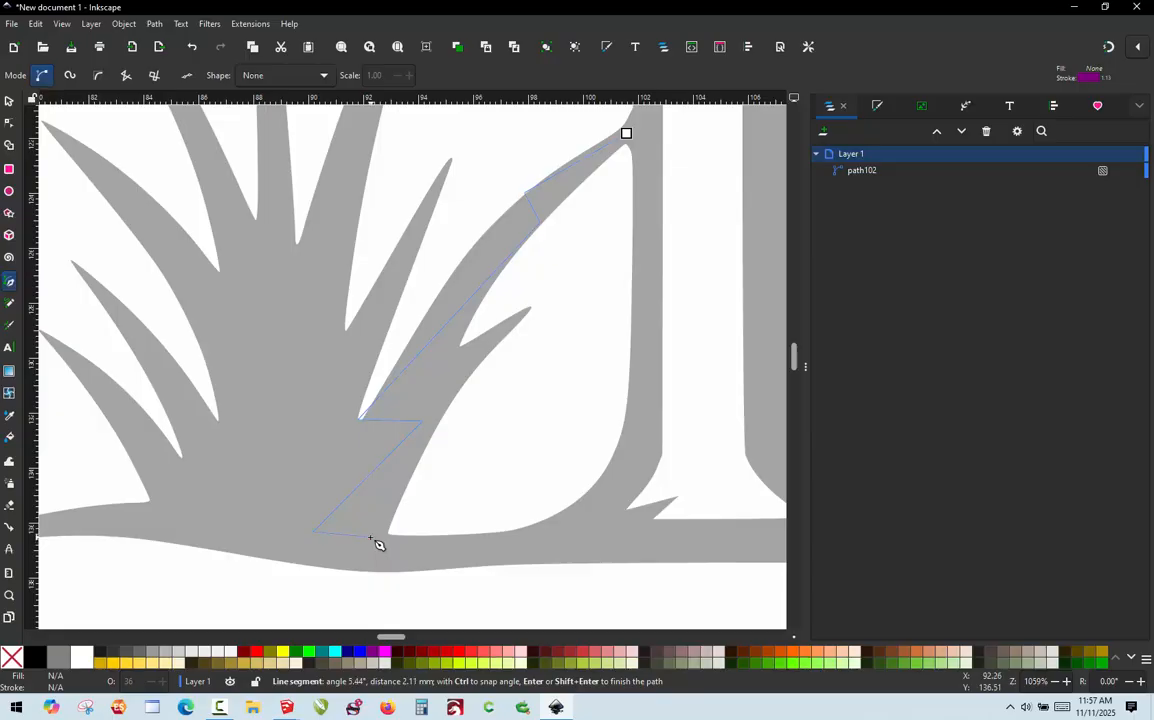
{"action": "double_click", "coordinate": [371, 538]}
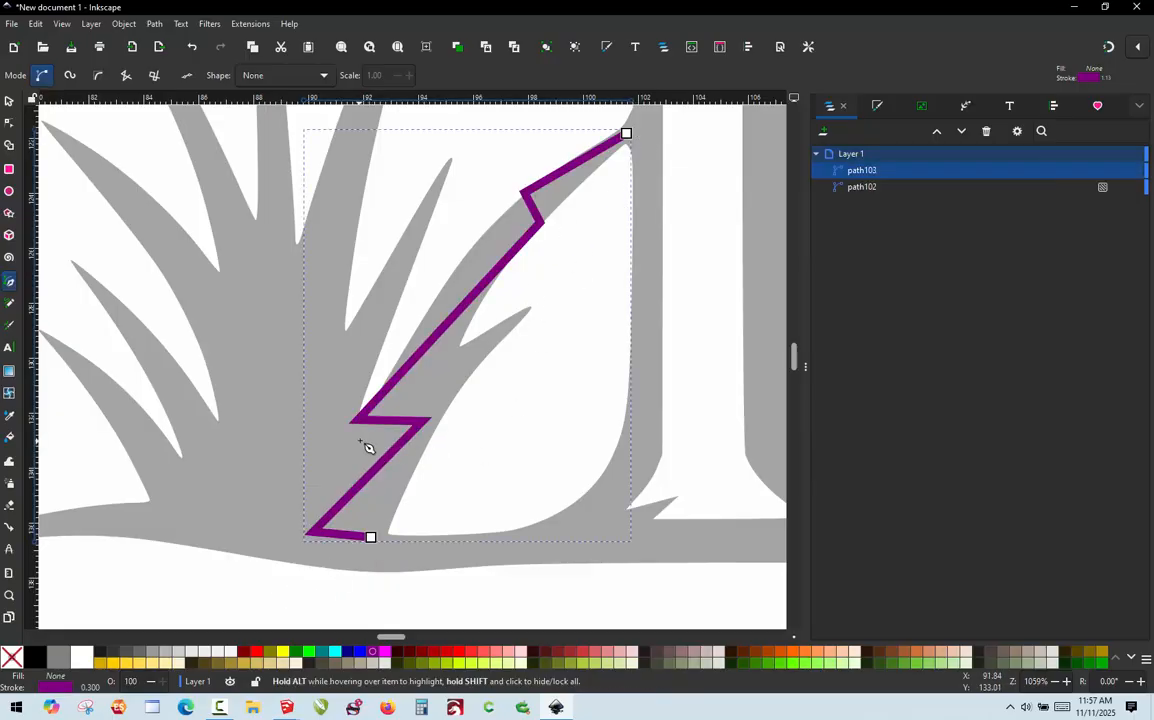
Draw a second open zigzag line from the tip of the short blade nearest the L's base down to the bottom of the clump
{"action": "scroll", "coordinate": [533, 322], "scroll_direction": "up", "scroll_amount": 2}
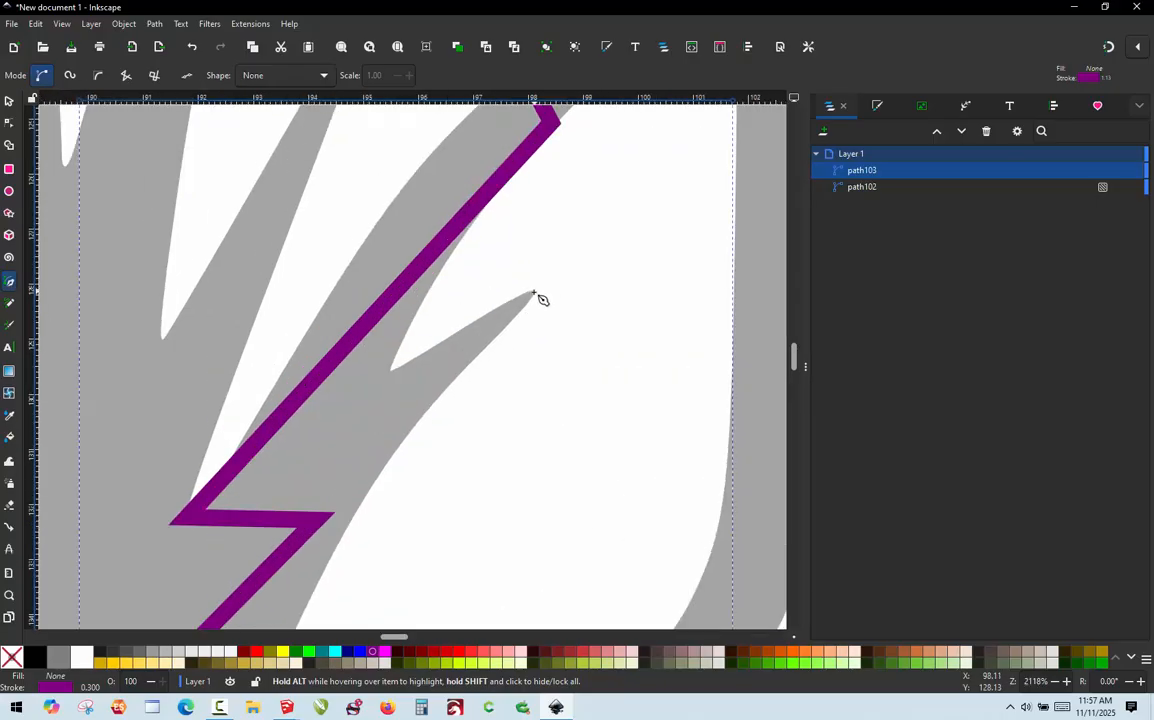
{"action": "left_click", "coordinate": [533, 293]}
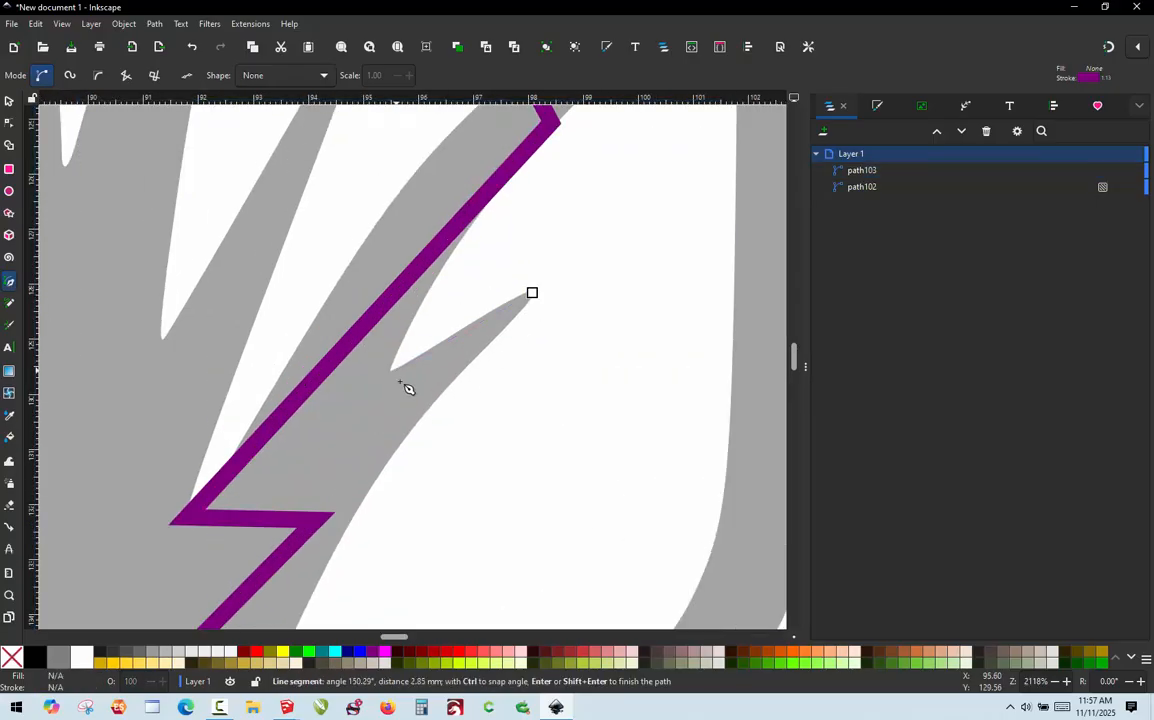
{"action": "left_click", "coordinate": [392, 369]}
{"action": "left_click", "coordinate": [421, 414]}
{"action": "left_click", "coordinate": [303, 453]}
{"action": "scroll", "coordinate": [379, 407], "scroll_direction": "down", "scroll_amount": 2}
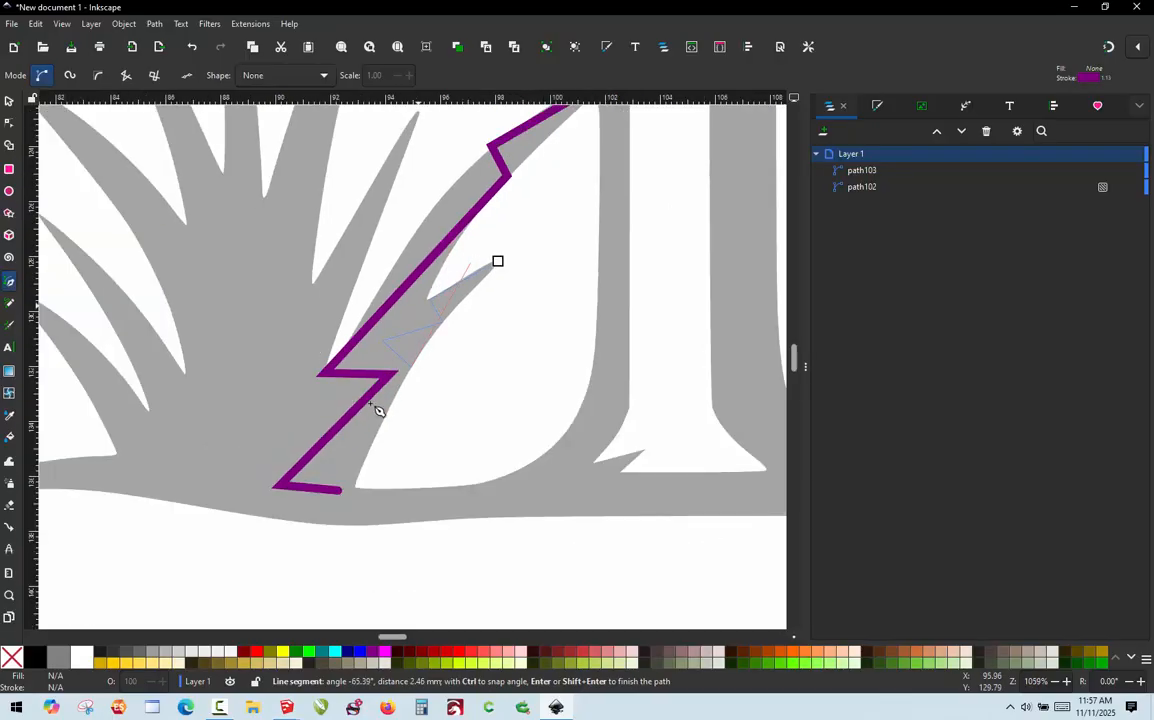
{"action": "scroll", "coordinate": [341, 395], "scroll_direction": "up", "scroll_amount": 1}
{"action": "left_click", "coordinate": [332, 400]}
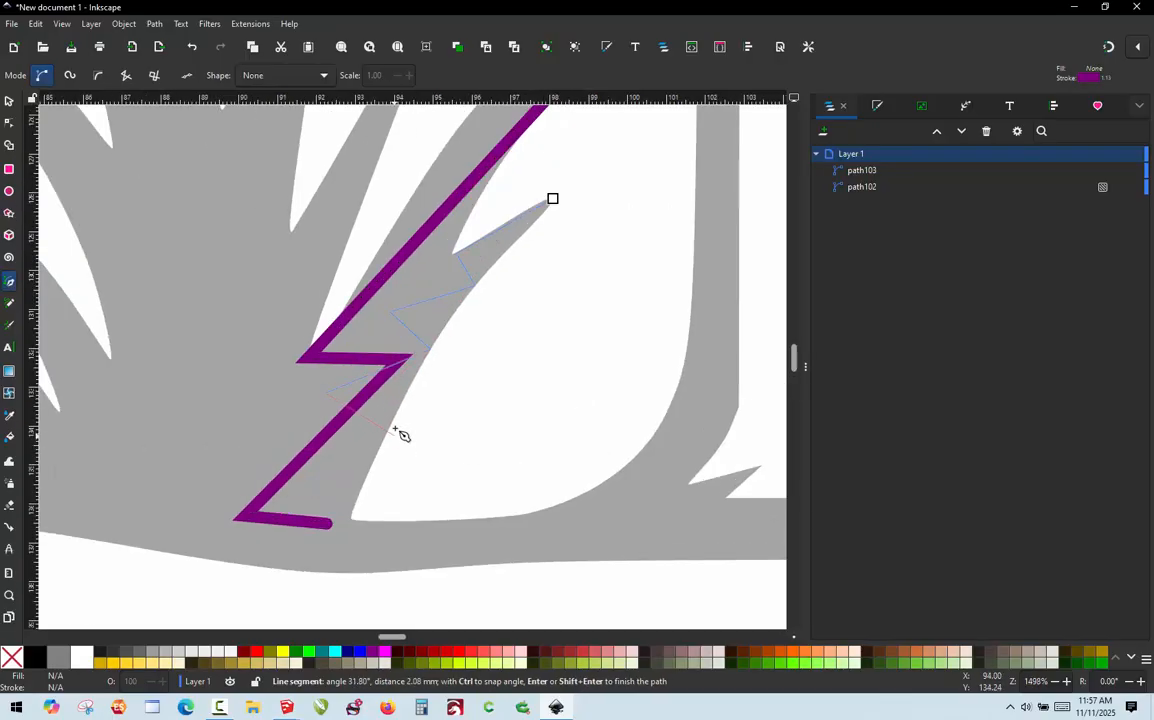
{"action": "left_click", "coordinate": [390, 428]}
{"action": "left_click", "coordinate": [273, 467]}
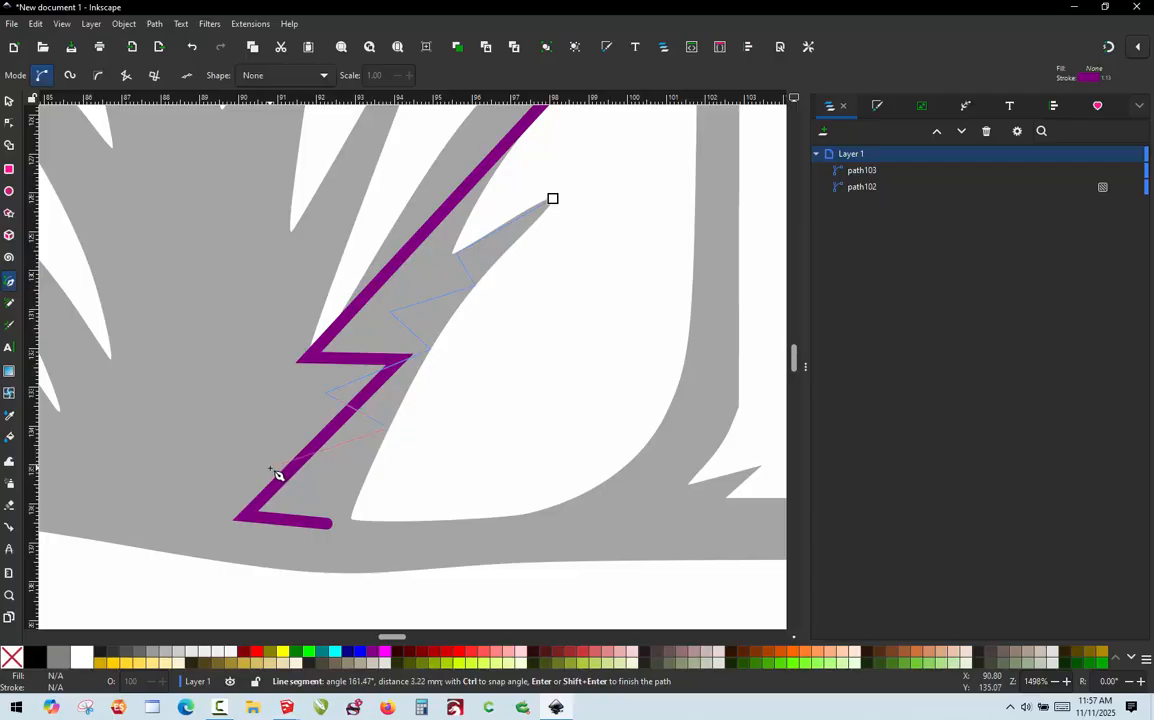
{"action": "left_click", "coordinate": [352, 522]}
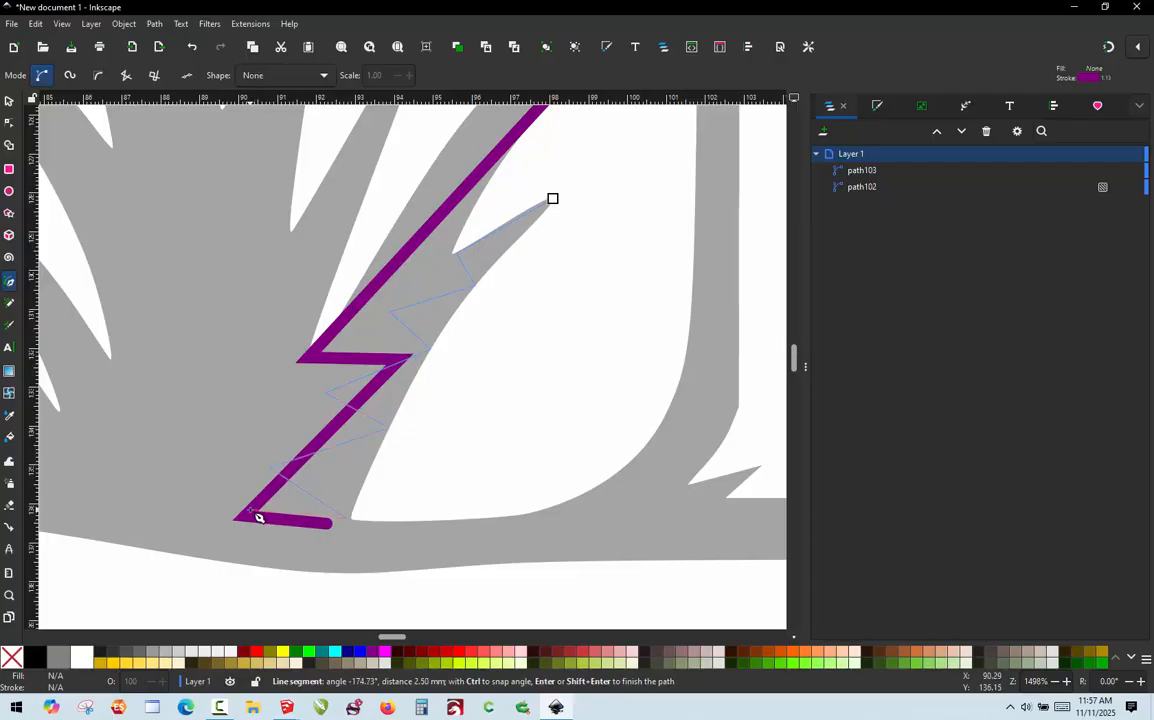
{"action": "double_click", "coordinate": [250, 510]}
Draw a third open zigzag line from the tip of the short blade just left of the stem-touching one down to the clump's base
{"action": "scroll", "coordinate": [585, 471], "scroll_direction": "down", "scroll_amount": 2}
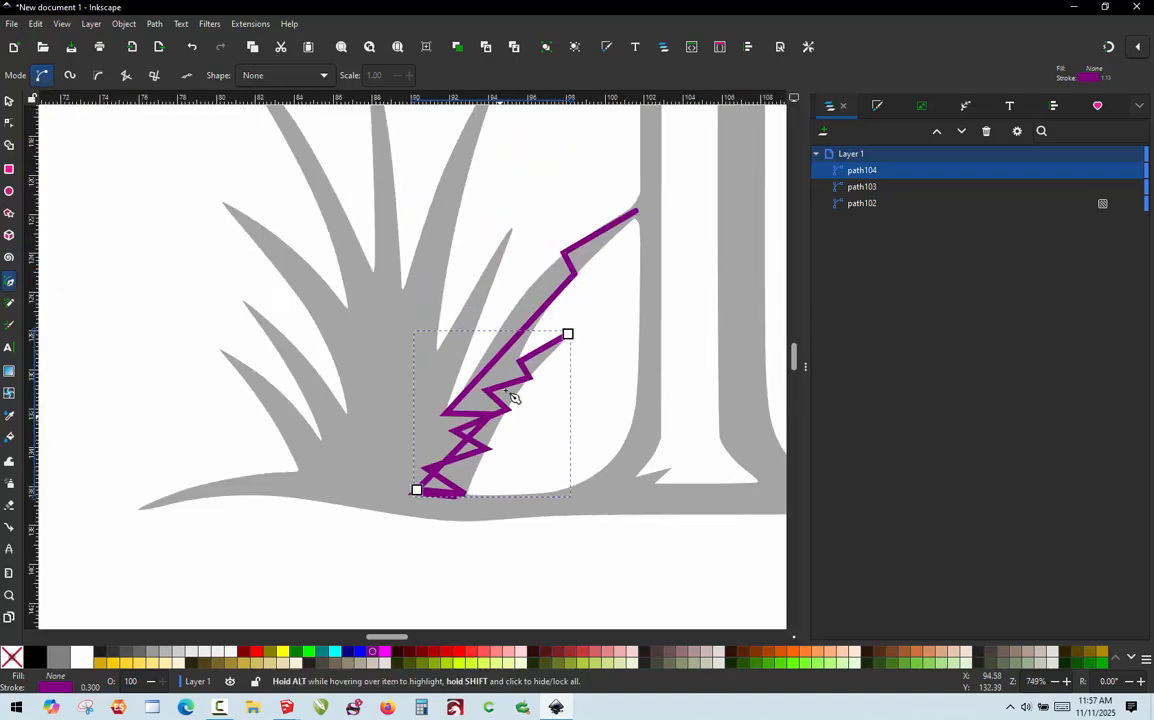
{"action": "scroll", "coordinate": [495, 301], "scroll_direction": "up", "scroll_amount": 1}
{"action": "left_click", "coordinate": [516, 198]}
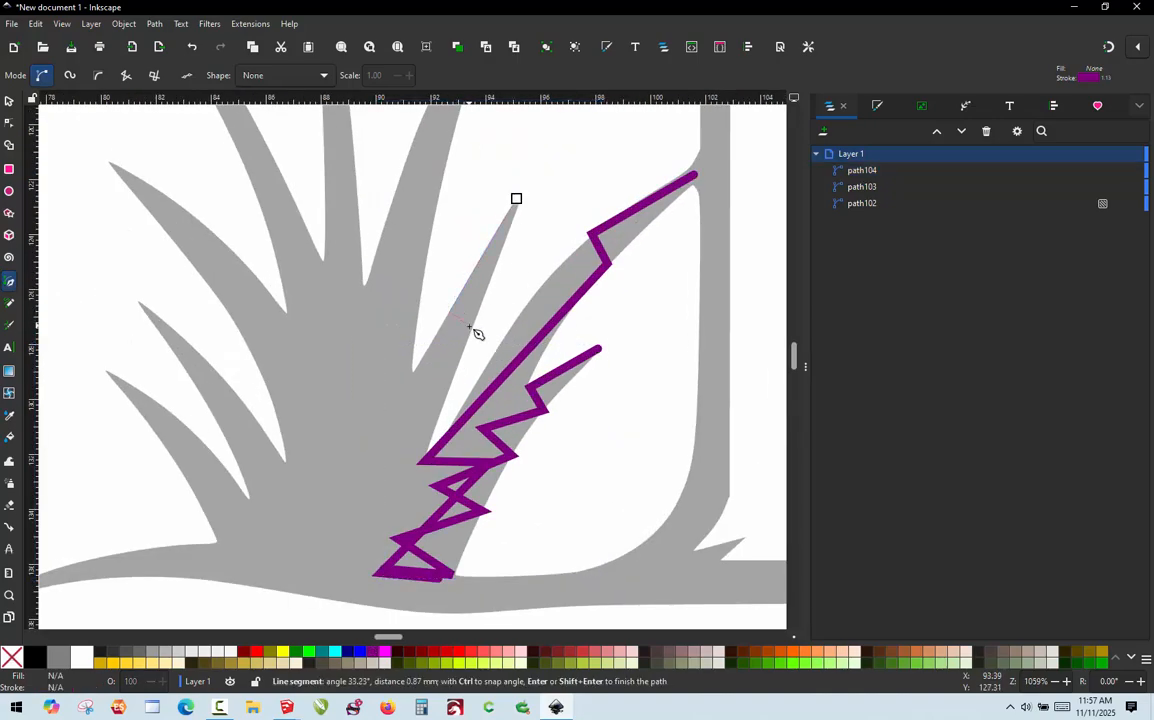
{"action": "left_click", "coordinate": [384, 441]}
{"action": "left_click", "coordinate": [342, 547]}
{"action": "left_click", "coordinate": [336, 575]}
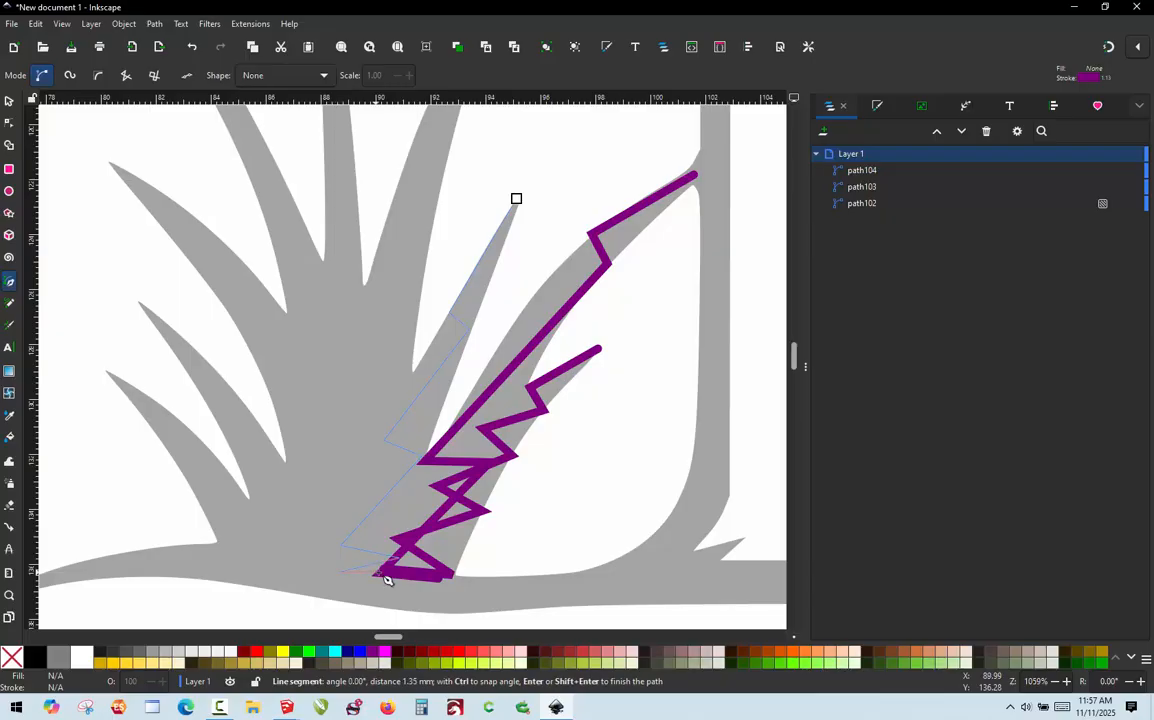
{"action": "double_click", "coordinate": [384, 571]}
Draw a fourth open zigzag line down the tall right-leaning blade into the clump, replacing the one accidentally curved point with a straight one
{"action": "scroll", "coordinate": [396, 572], "scroll_direction": "down", "scroll_amount": 2}
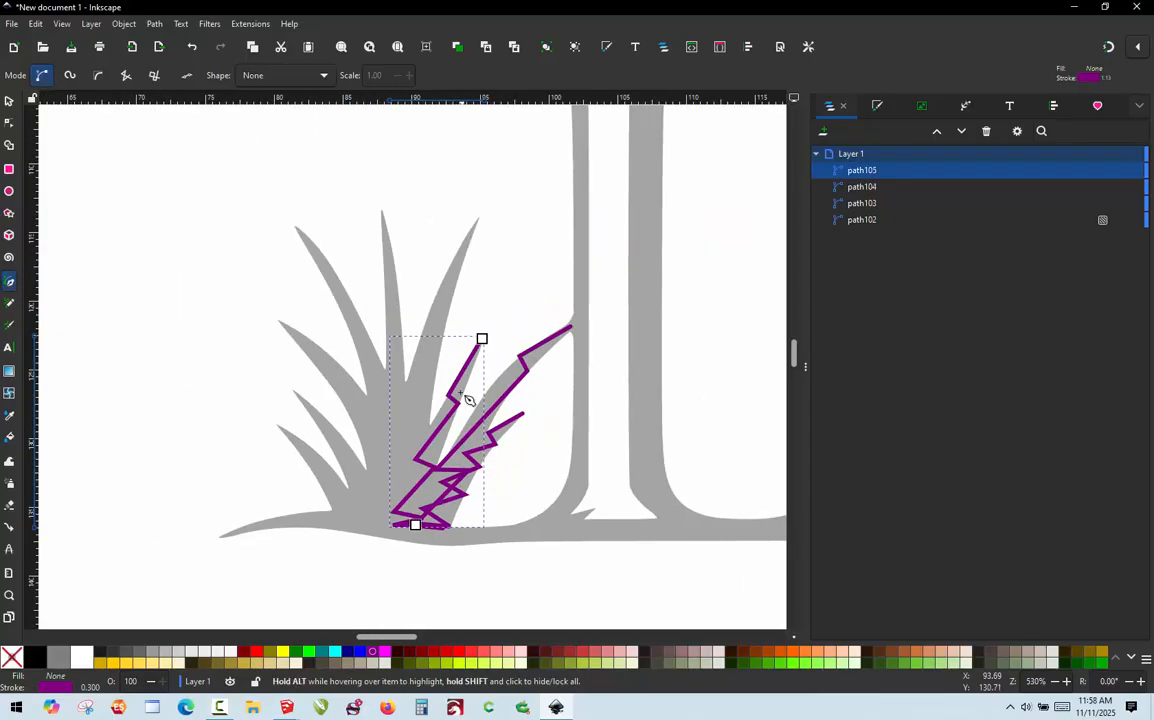
{"action": "scroll", "coordinate": [451, 291], "scroll_direction": "up", "scroll_amount": 2}
{"action": "scroll", "coordinate": [521, 304], "scroll_direction": "down", "scroll_amount": 1}
{"action": "scroll", "coordinate": [521, 304], "scroll_direction": "down", "scroll_amount": 1}
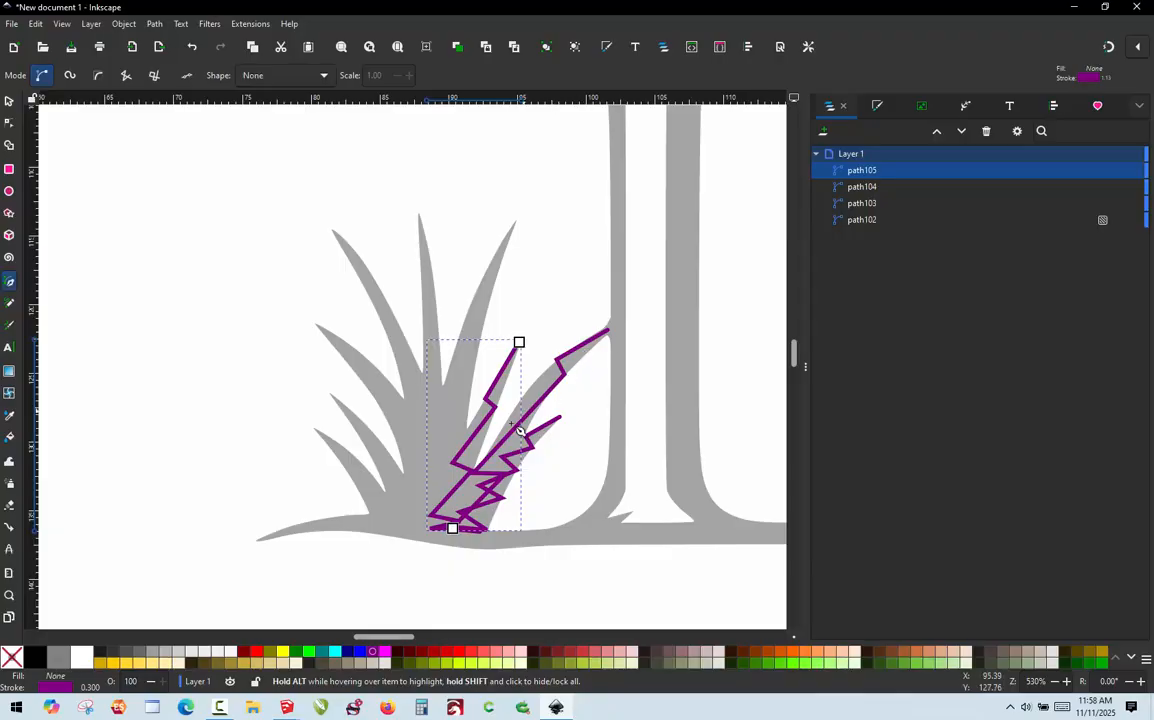
{"action": "scroll", "coordinate": [497, 291], "scroll_direction": "up", "scroll_amount": 2}
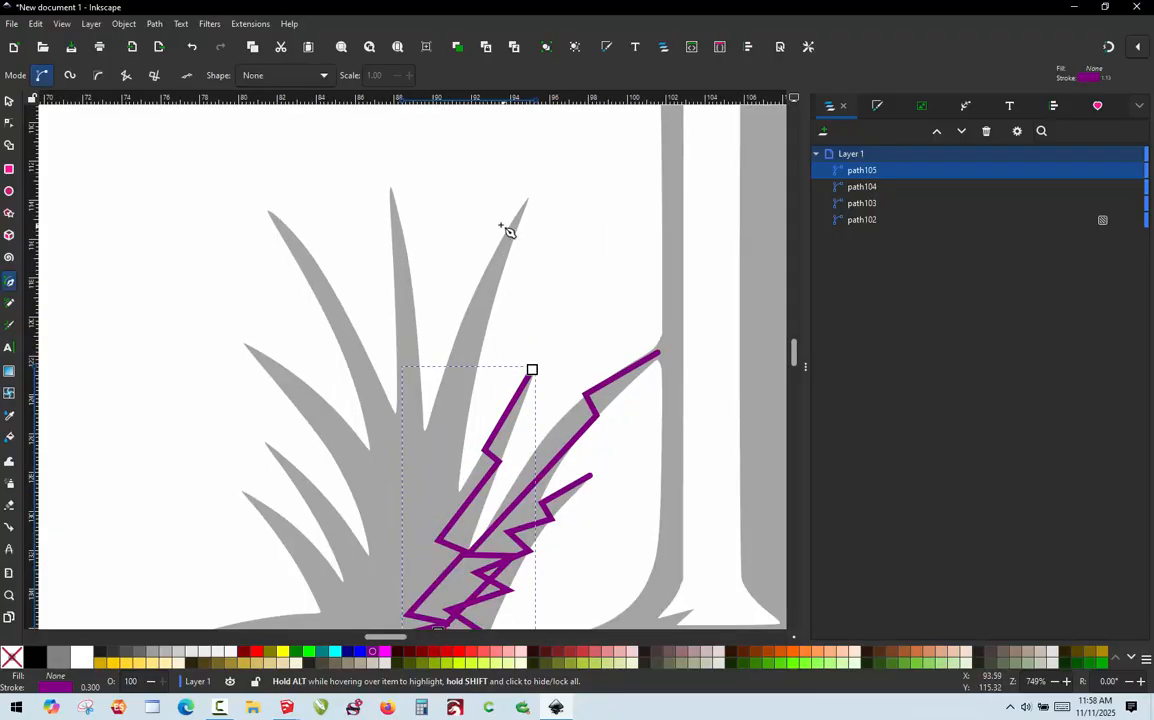
{"action": "left_click", "coordinate": [537, 189]}
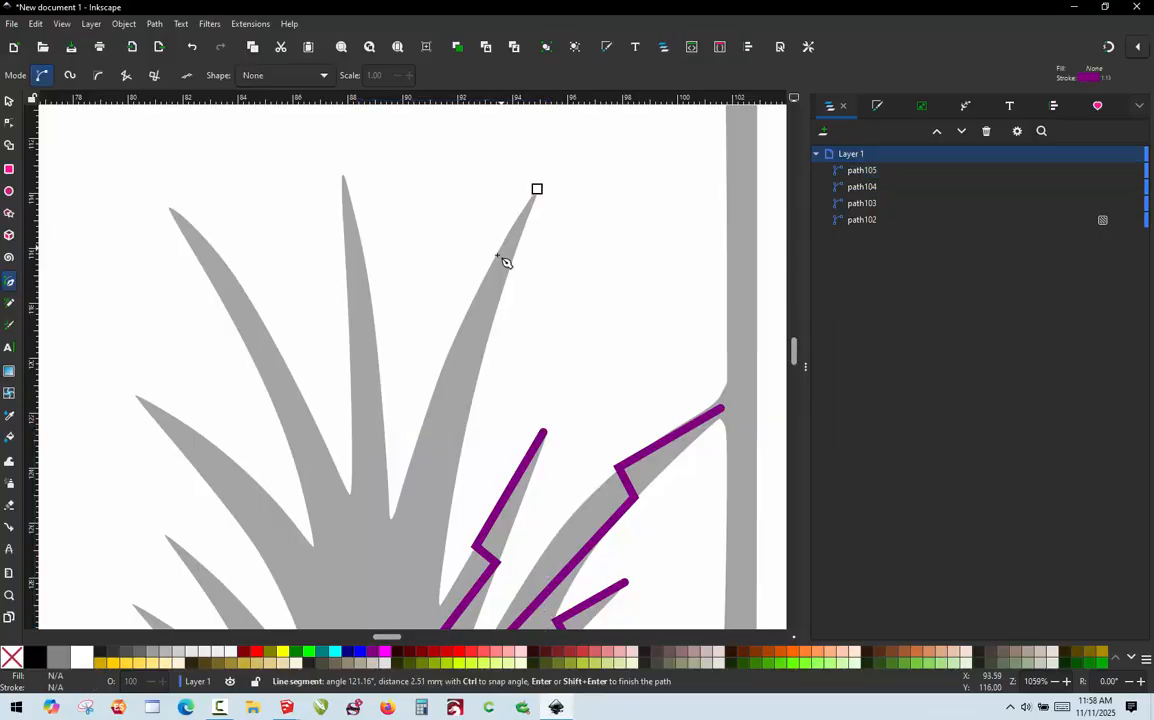
{"action": "left_click", "coordinate": [499, 307]}
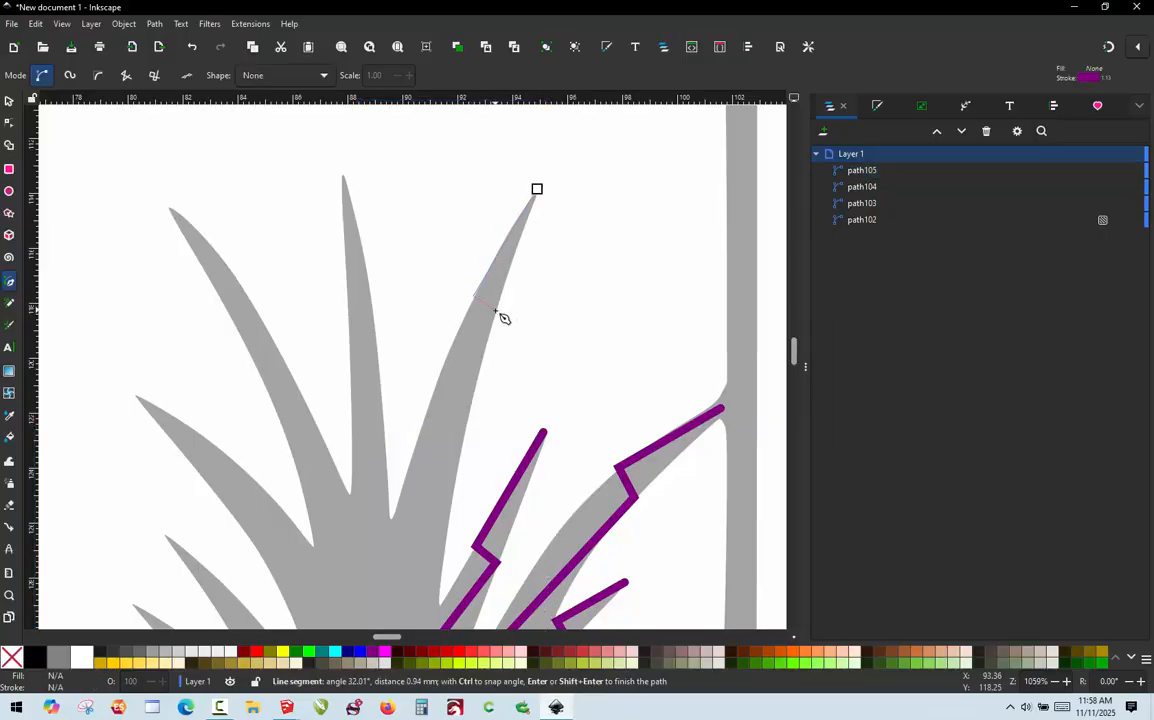
{"action": "left_click", "coordinate": [470, 410]}
{"action": "scroll", "coordinate": [543, 155], "scroll_direction": "down", "scroll_amount": 1}
{"action": "scroll", "coordinate": [497, 348], "scroll_direction": "up", "scroll_amount": 1}
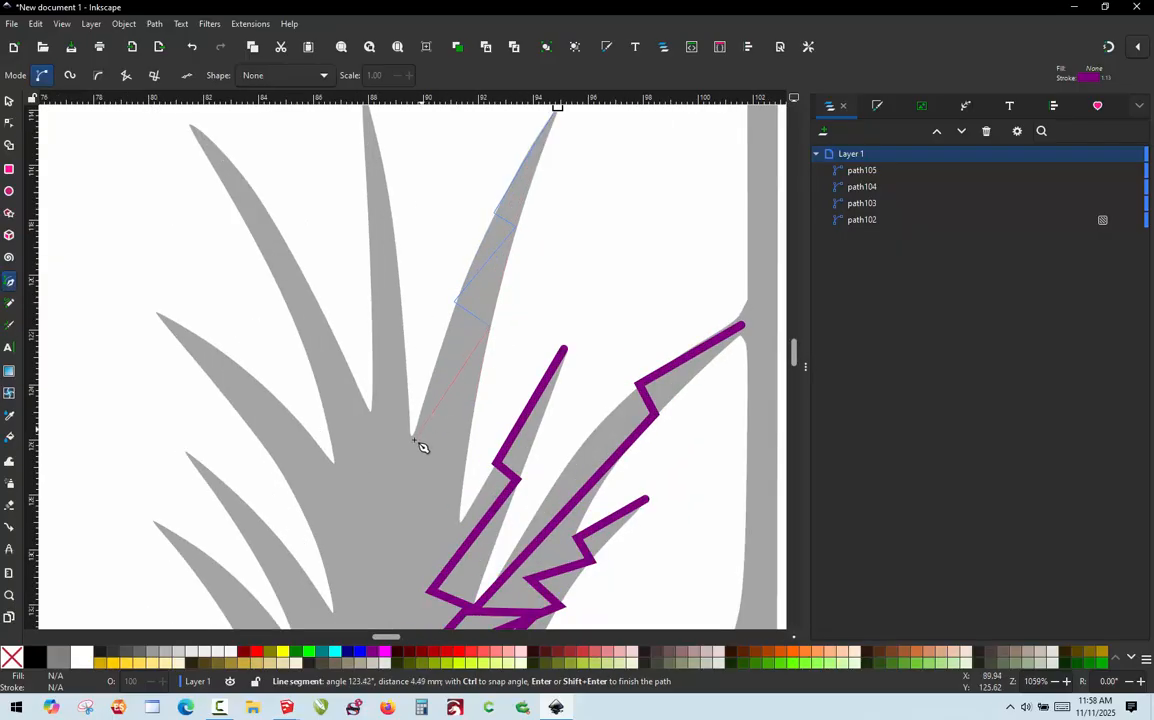
{"action": "left_click", "coordinate": [412, 435]}
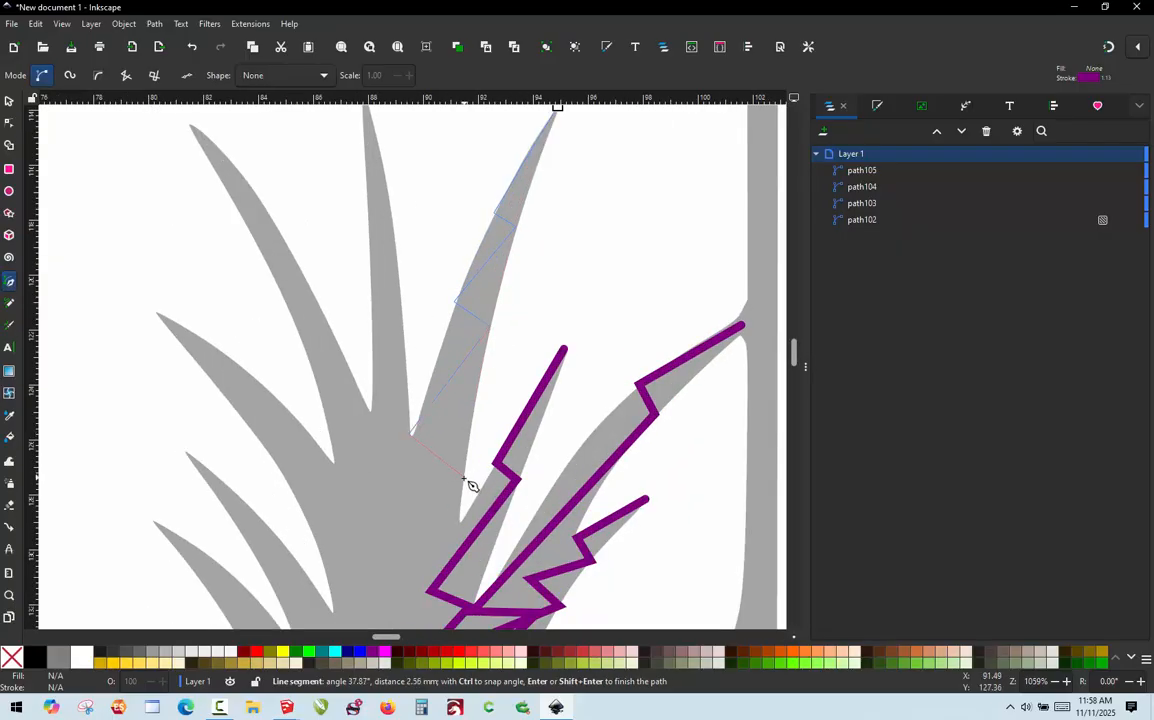
{"action": "left_click", "coordinate": [460, 471]}
{"action": "scroll", "coordinate": [482, 368], "scroll_direction": "down", "scroll_amount": 2}
{"action": "scroll", "coordinate": [442, 482], "scroll_direction": "up", "scroll_amount": 1}
{"action": "scroll", "coordinate": [447, 489], "scroll_direction": "up", "scroll_amount": 1}
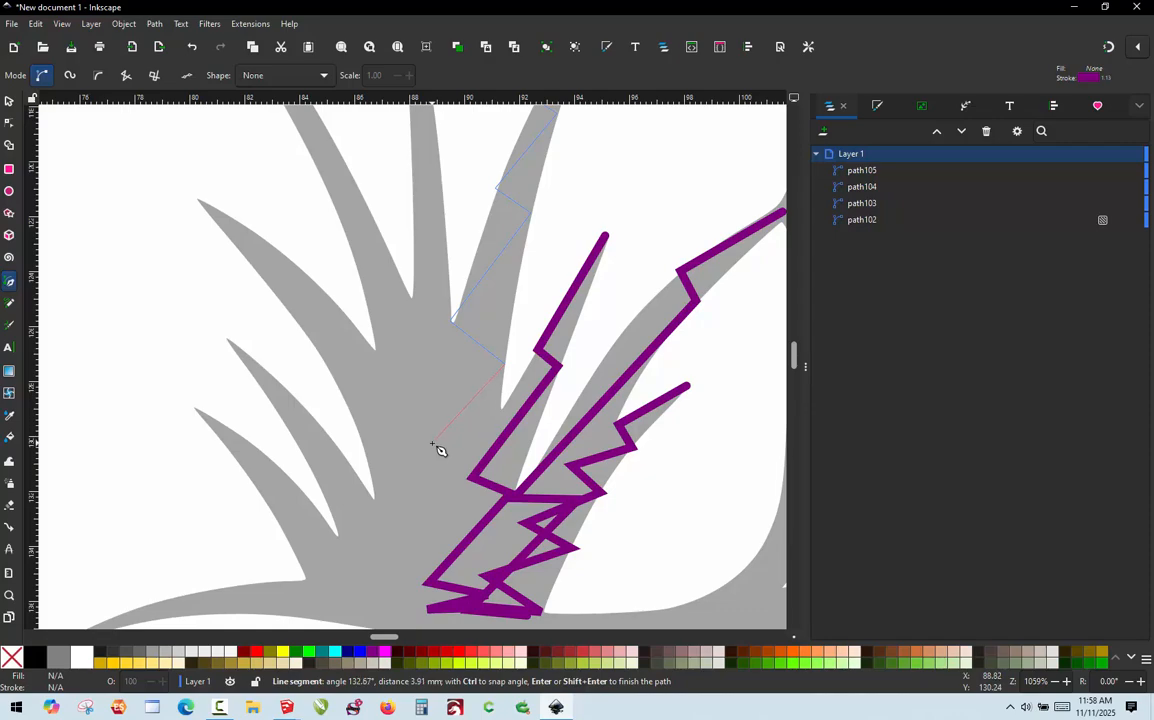
{"action": "left_click", "coordinate": [434, 454]}
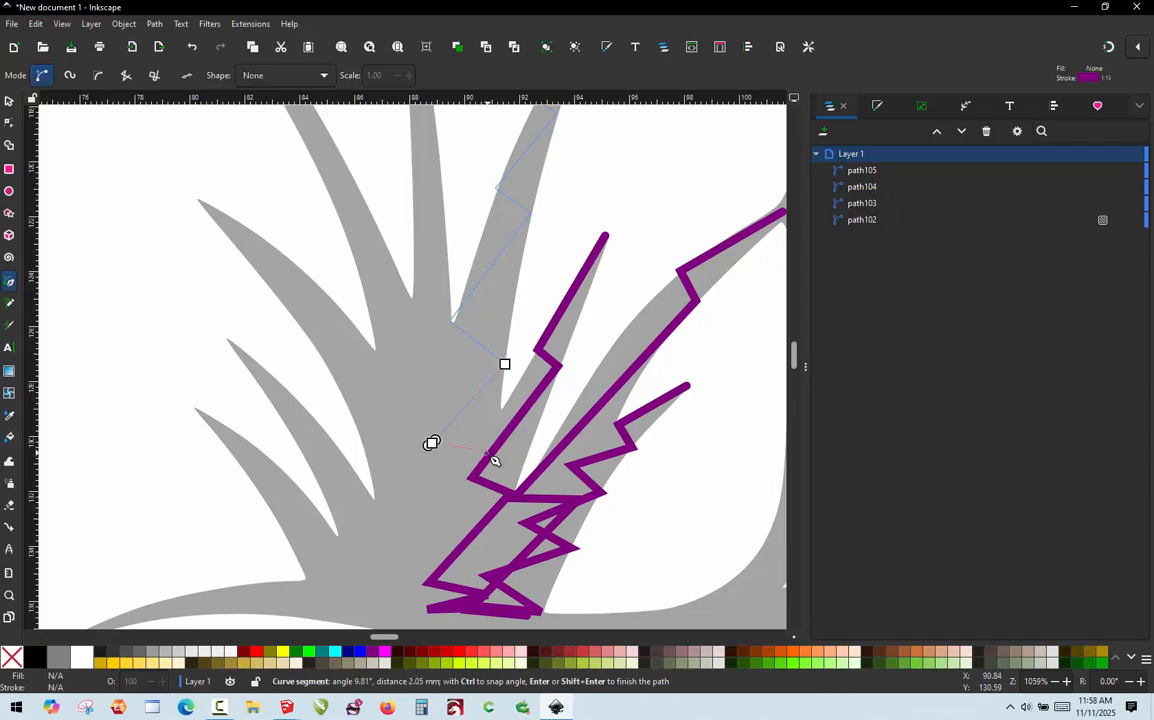
{"action": "key", "text": "BackSpace"}
{"action": "left_click", "coordinate": [428, 450]}
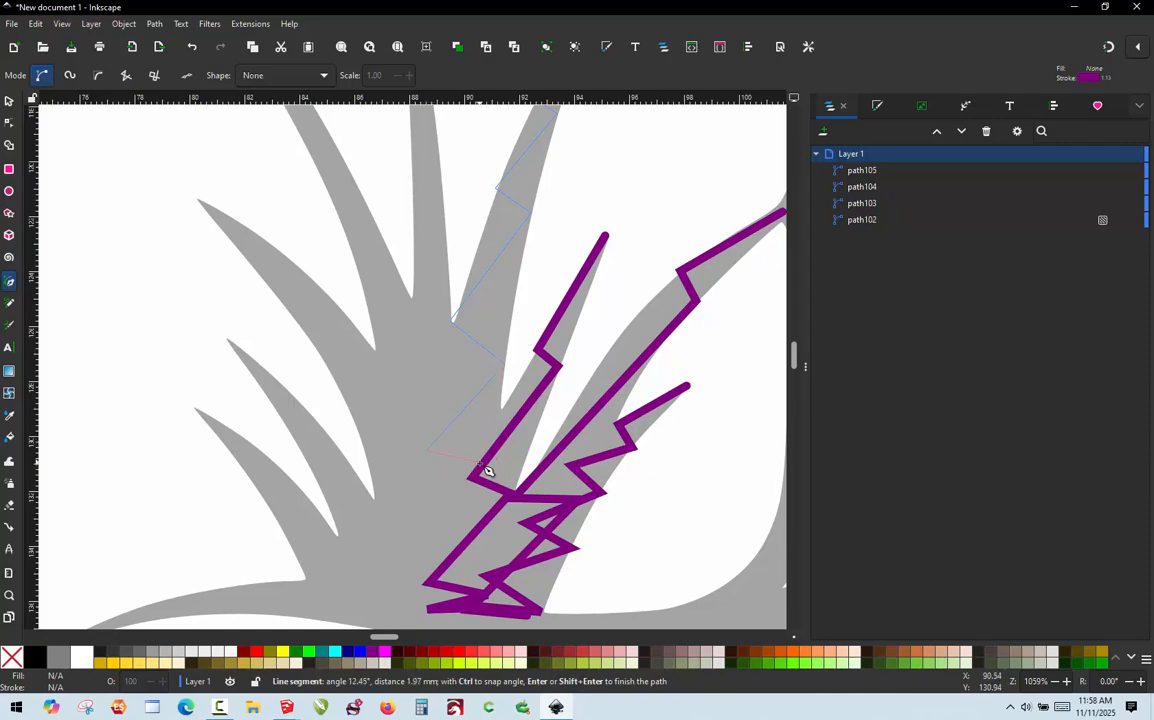
{"action": "left_click", "coordinate": [416, 531]}
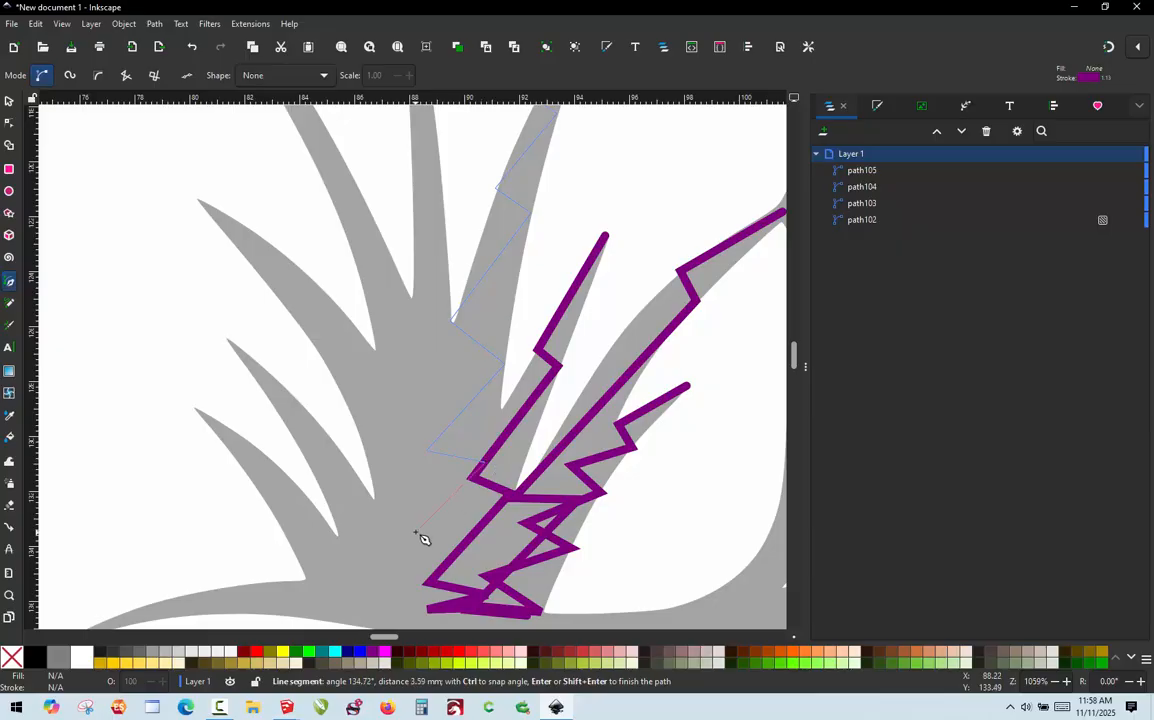
{"action": "double_click", "coordinate": [479, 524]}
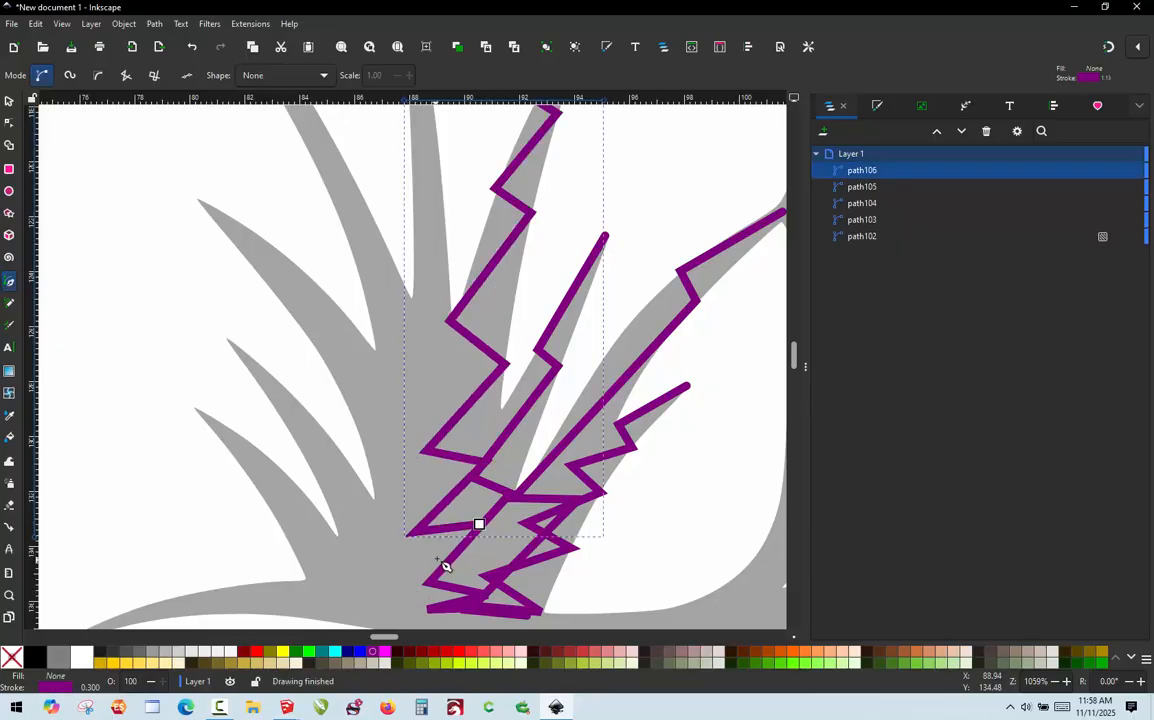
Draw a fifth open zigzag line from the tip of the tall, nearly vertical middle blade down to the clump's base
{"action": "scroll", "coordinate": [437, 559], "scroll_direction": "down", "scroll_amount": 1}
{"action": "scroll", "coordinate": [379, 191], "scroll_direction": "up", "scroll_amount": 1}
{"action": "left_click", "coordinate": [429, 130]}
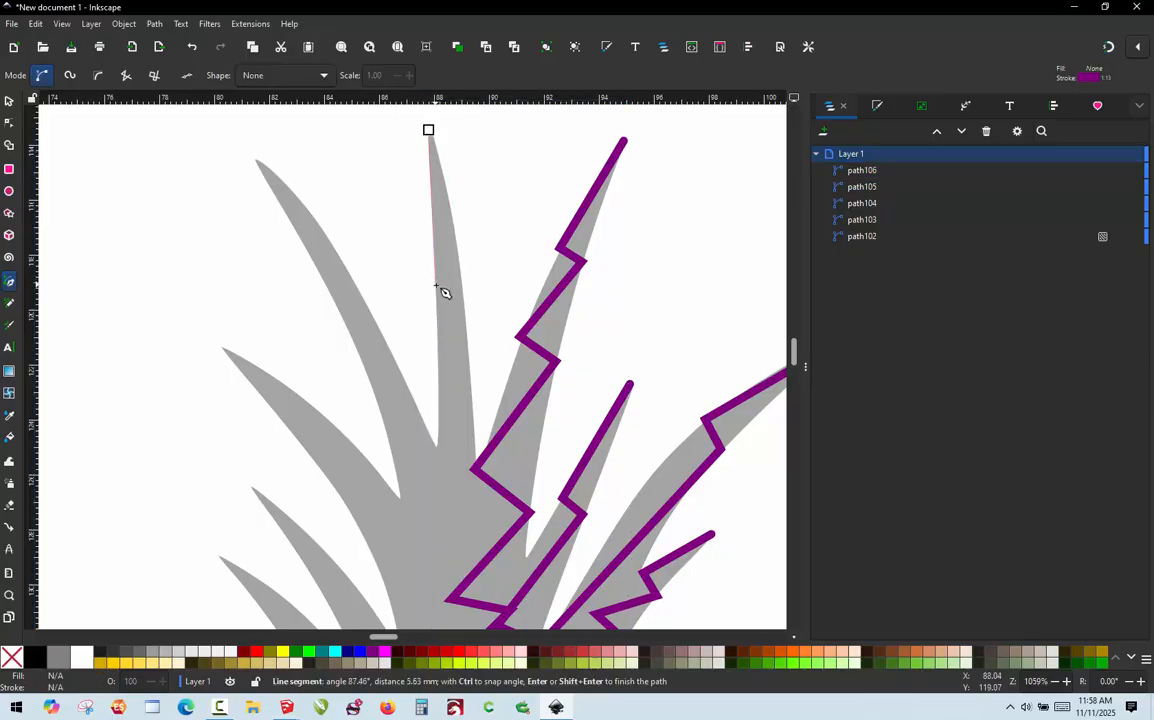
{"action": "left_click", "coordinate": [475, 464]}
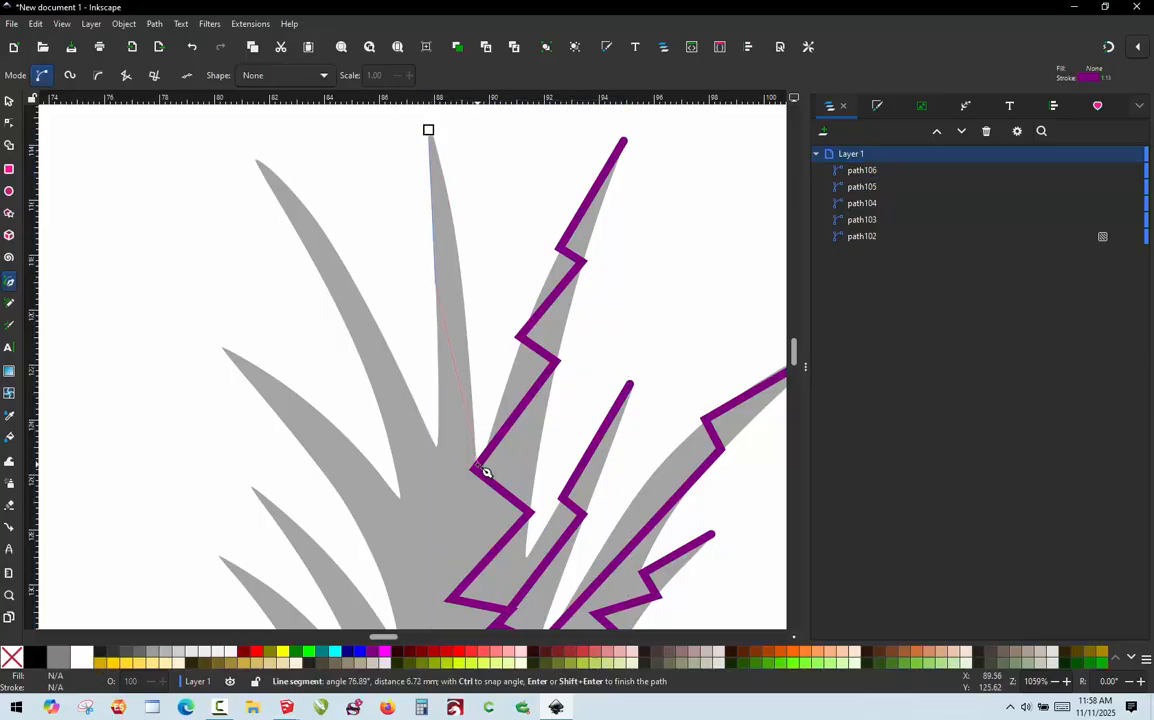
{"action": "left_click", "coordinate": [440, 528]}
{"action": "scroll", "coordinate": [500, 302], "scroll_direction": "down", "scroll_amount": 2}
{"action": "scroll", "coordinate": [499, 432], "scroll_direction": "up", "scroll_amount": 1}
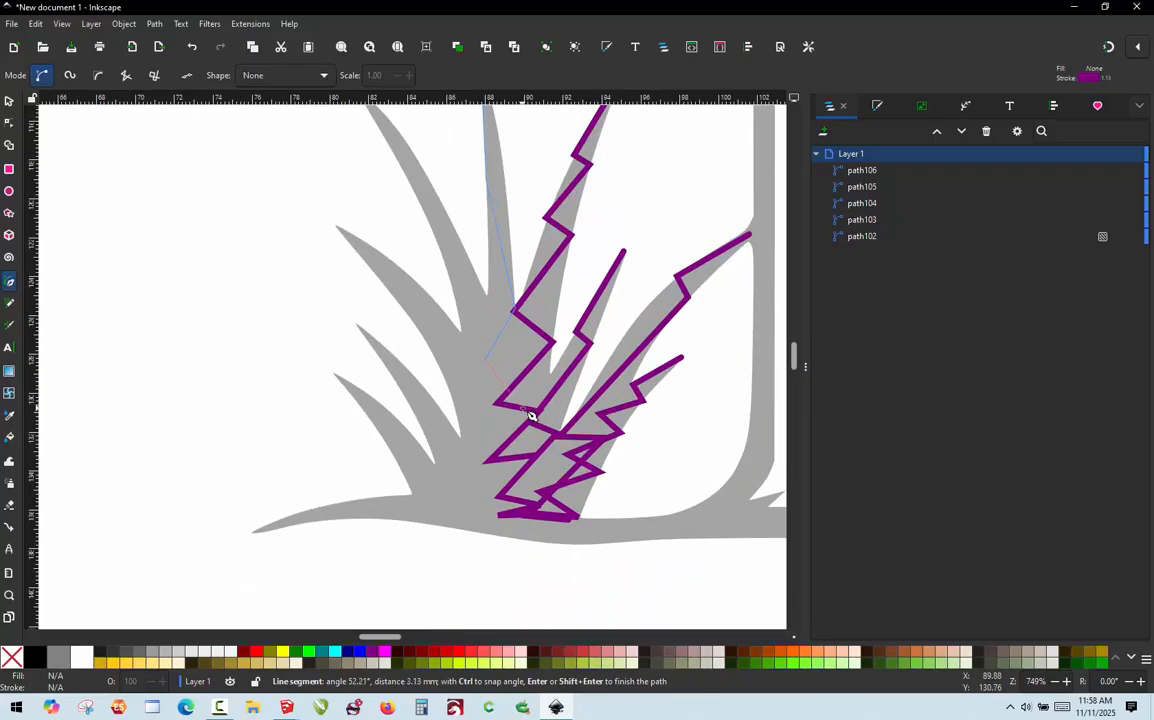
{"action": "left_click", "coordinate": [485, 444]}
{"action": "left_click", "coordinate": [493, 499]}
{"action": "double_click", "coordinate": [525, 514]}
Draw a sixth open zigzag line down the tallest left-leaning blade, from its tip into the bottom of the clump
{"action": "scroll", "coordinate": [456, 283], "scroll_direction": "down", "scroll_amount": 2}
{"action": "scroll", "coordinate": [399, 348], "scroll_direction": "up", "scroll_amount": 3}
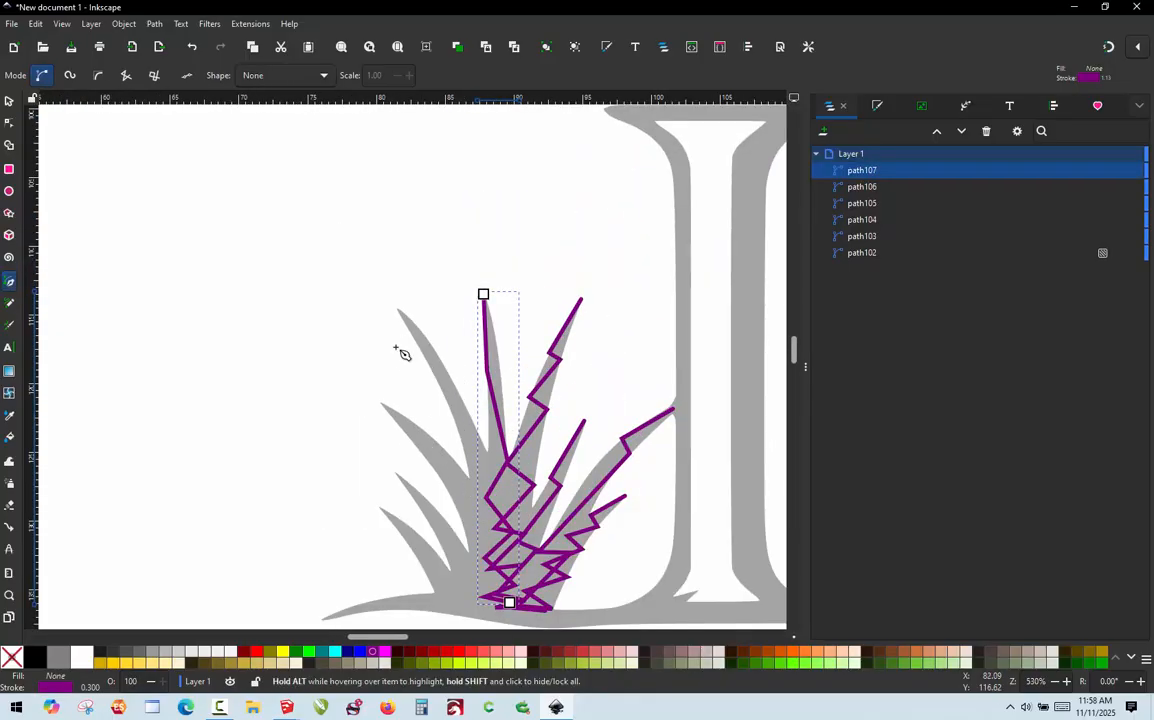
{"action": "left_click", "coordinate": [401, 262]}
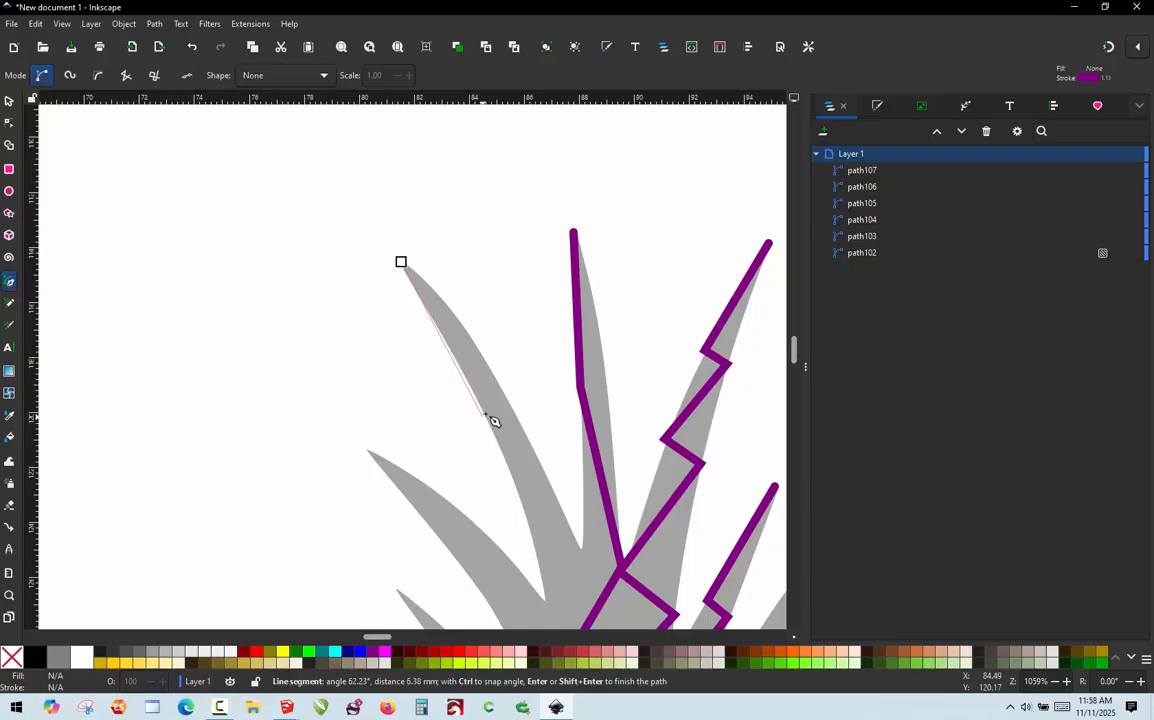
{"action": "left_click", "coordinate": [536, 452]}
{"action": "scroll", "coordinate": [519, 276], "scroll_direction": "down", "scroll_amount": 3}
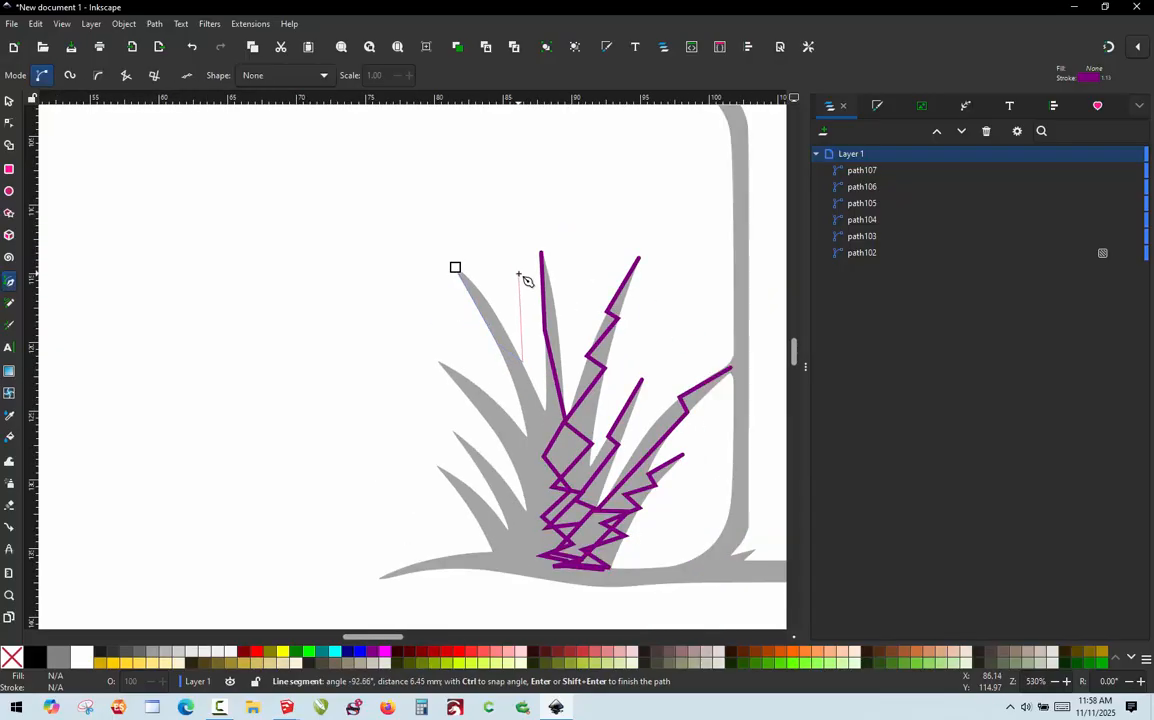
{"action": "scroll", "coordinate": [523, 276], "scroll_direction": "up", "scroll_amount": 2}
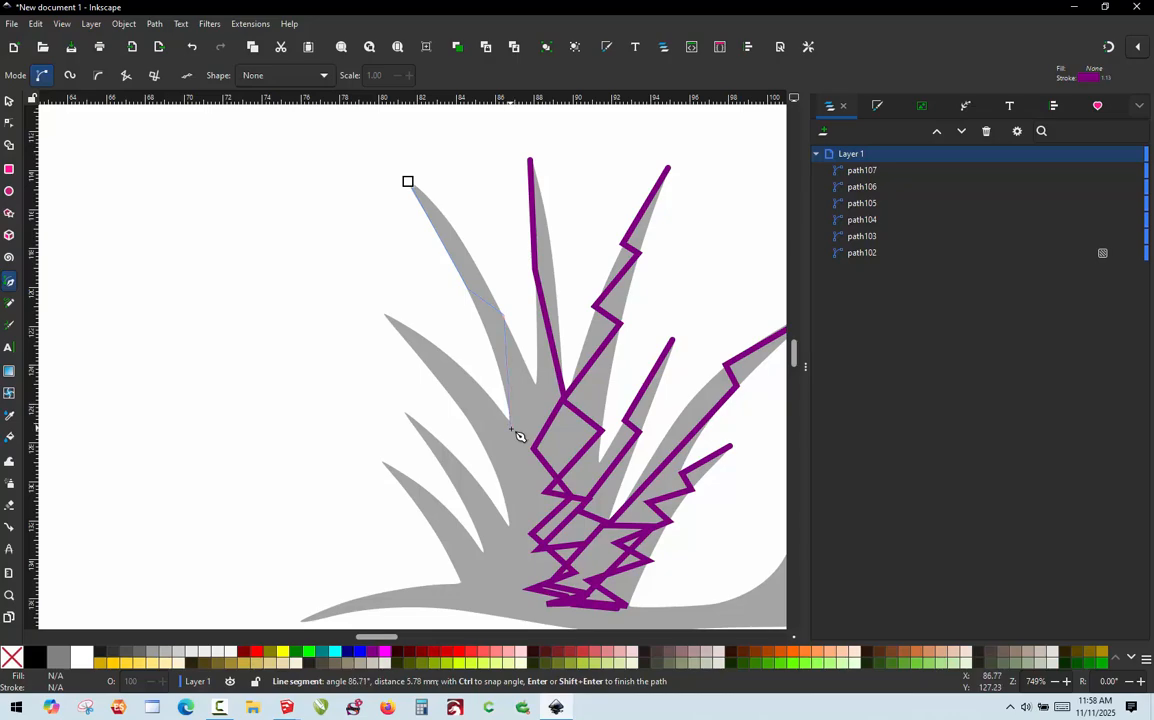
{"action": "left_click", "coordinate": [572, 497]}
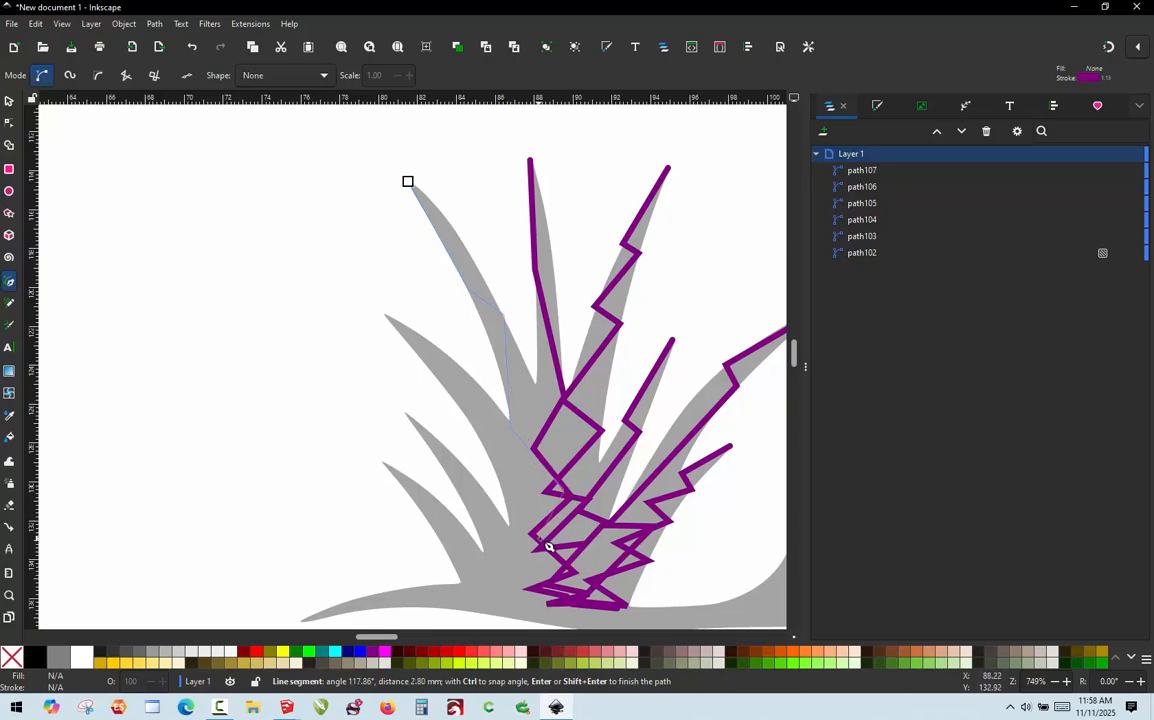
{"action": "left_click", "coordinate": [548, 547]}
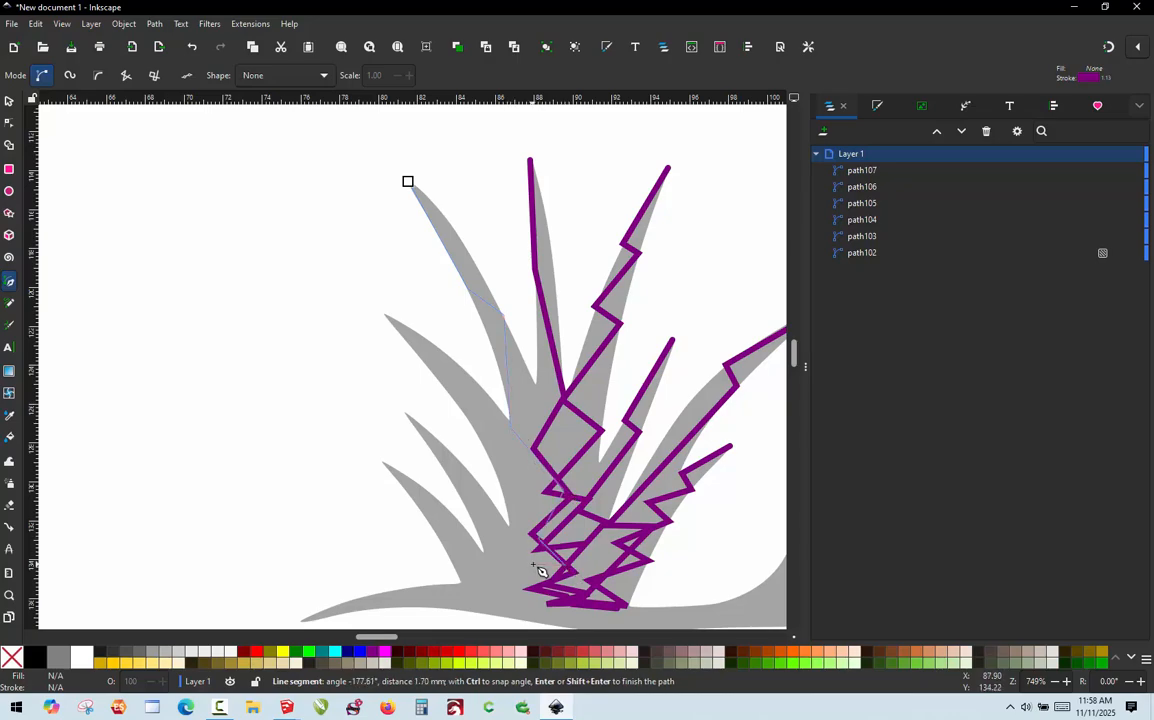
{"action": "double_click", "coordinate": [544, 568]}
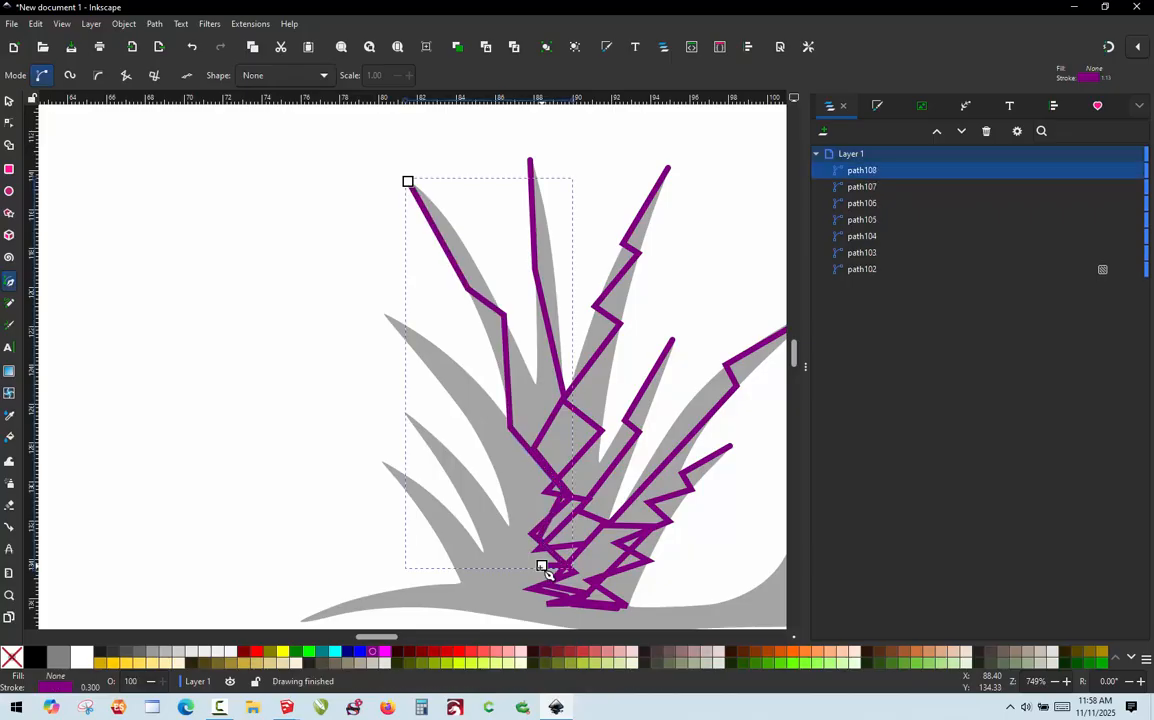
Draw a seventh open zigzag line down the second left-leaning blade from the top, ending at the clump's base
{"action": "left_click", "coordinate": [383, 315]}
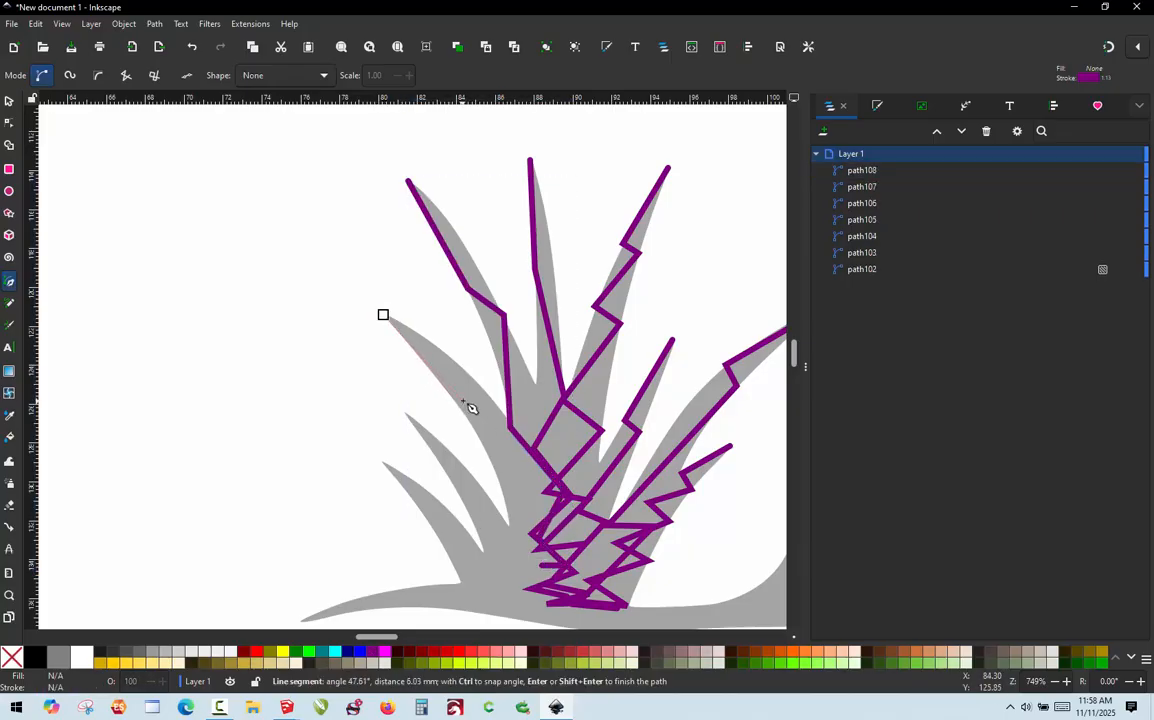
{"action": "left_click", "coordinate": [499, 405]}
{"action": "left_click", "coordinate": [511, 526]}
{"action": "left_click", "coordinate": [517, 571]}
{"action": "left_click", "coordinate": [571, 569]}
{"action": "double_click", "coordinate": [524, 590]}
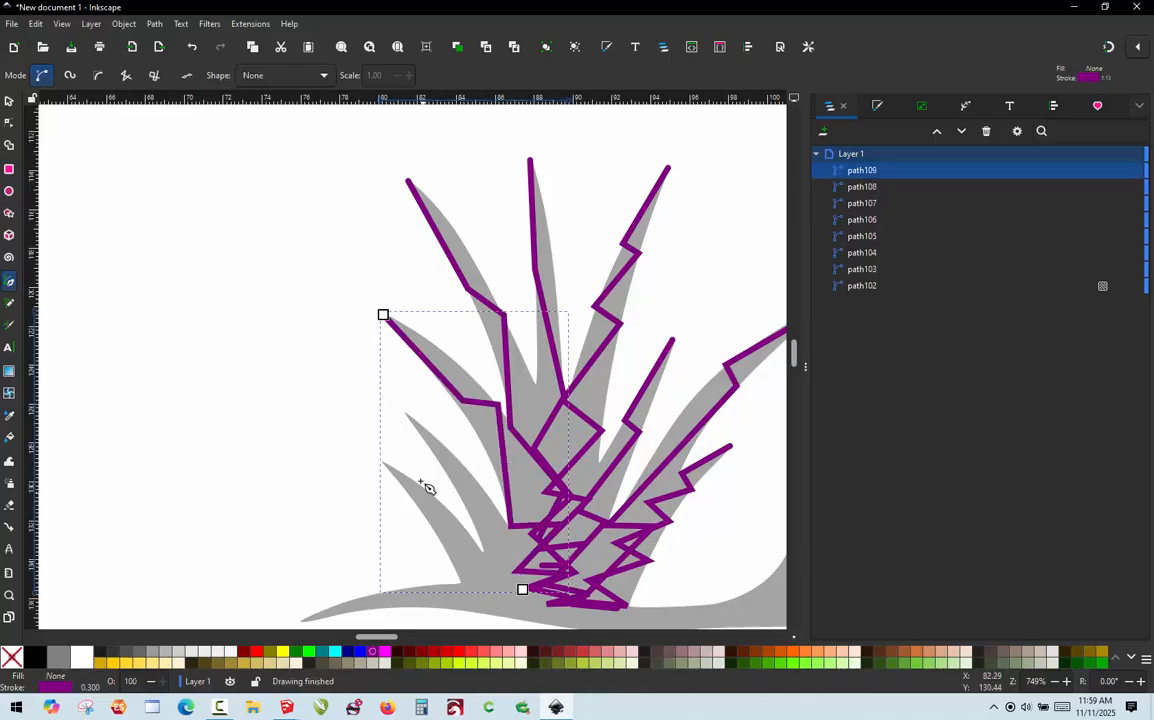
Draw an eighth open zigzag line down the third left-leaning blade to the clump's base, replacing the accidentally curved point with a straight one
{"action": "left_click", "coordinate": [406, 418]}
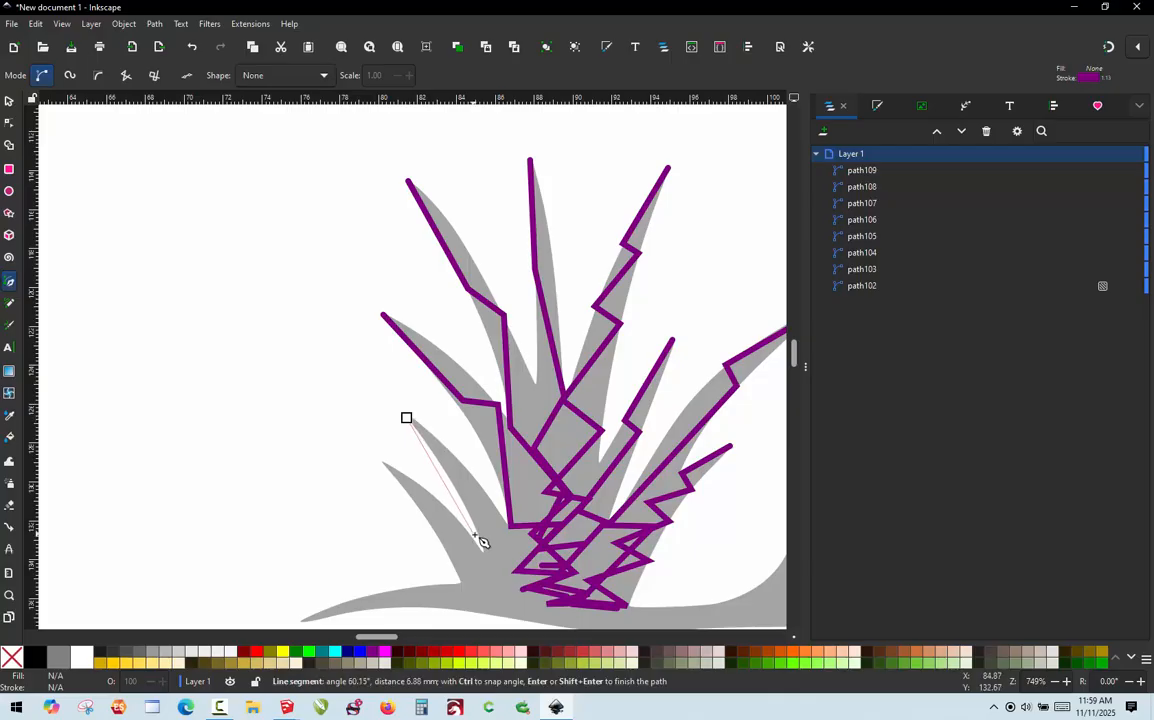
{"action": "left_click", "coordinate": [499, 507]}
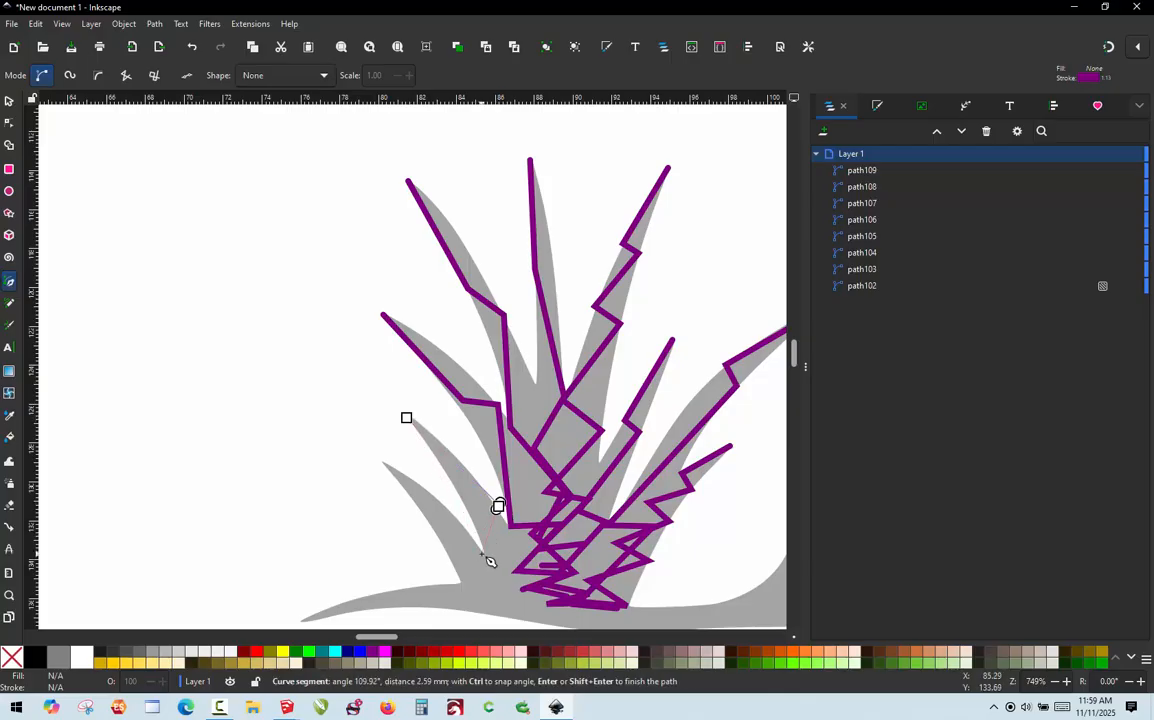
{"action": "key", "text": "BackSpace"}
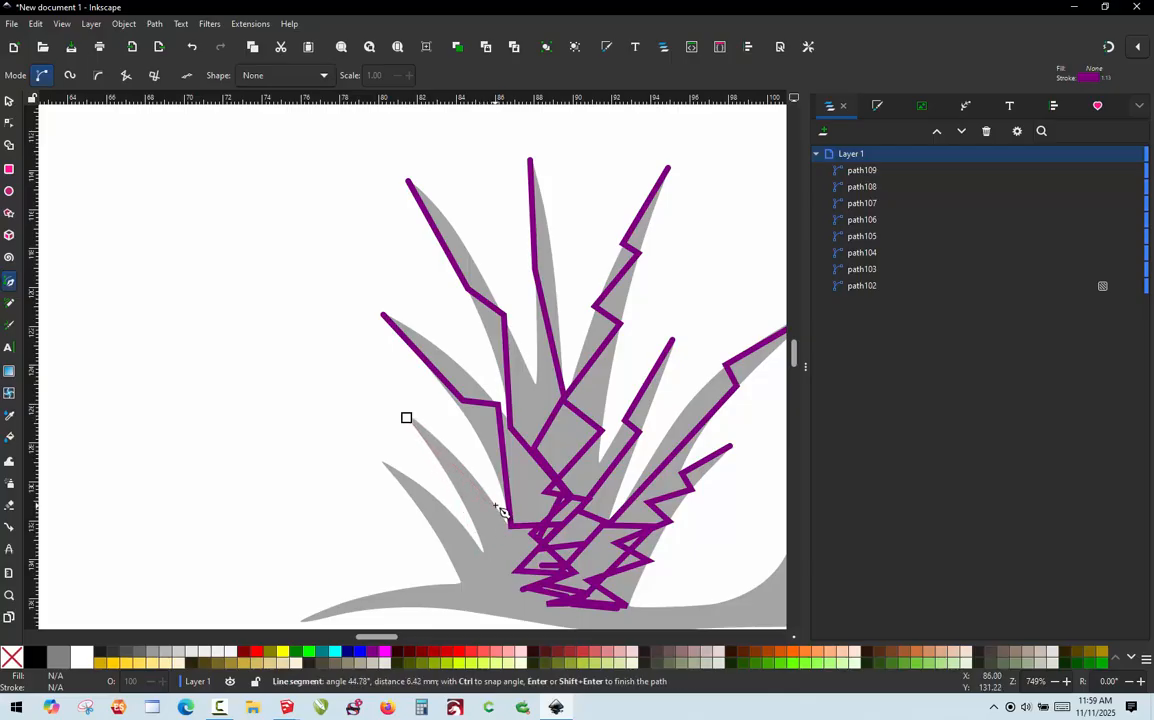
{"action": "left_click", "coordinate": [495, 506]}
{"action": "left_click", "coordinate": [485, 553]}
{"action": "left_click", "coordinate": [533, 566]}
{"action": "left_click", "coordinate": [497, 581]}
{"action": "double_click", "coordinate": [538, 593]}
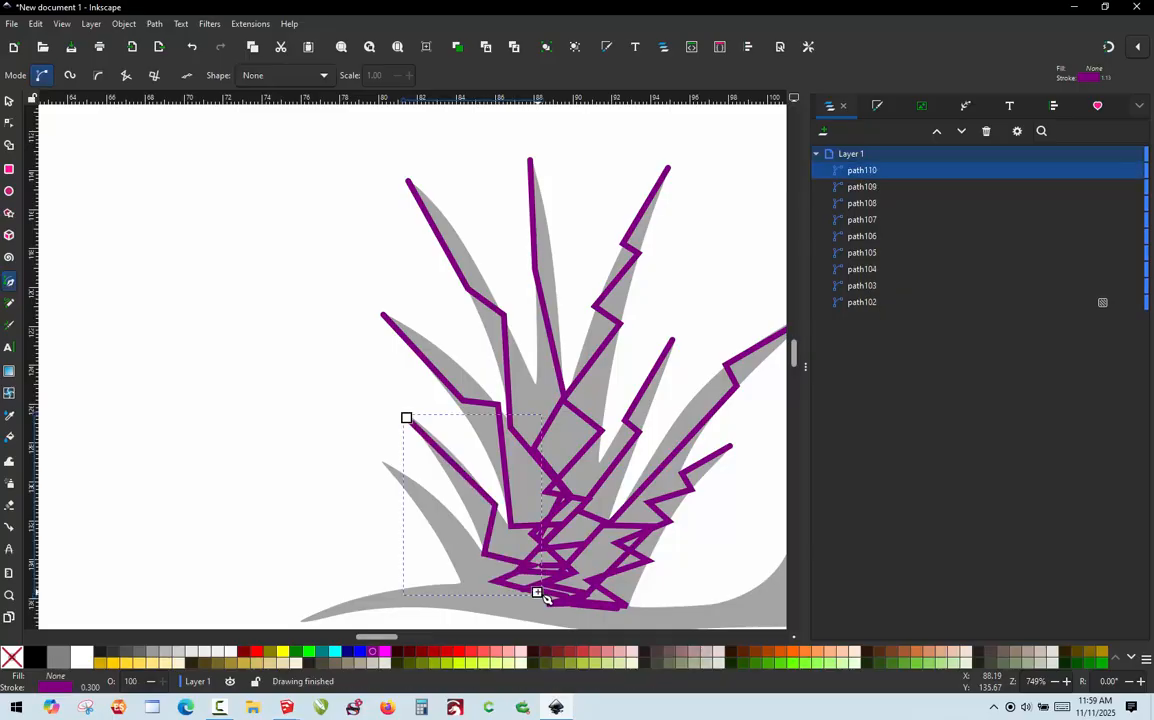
Draw a ninth open zigzag line from the tip of the lowest left-leaning blade to the base of the clump
{"action": "left_click", "coordinate": [384, 464]}
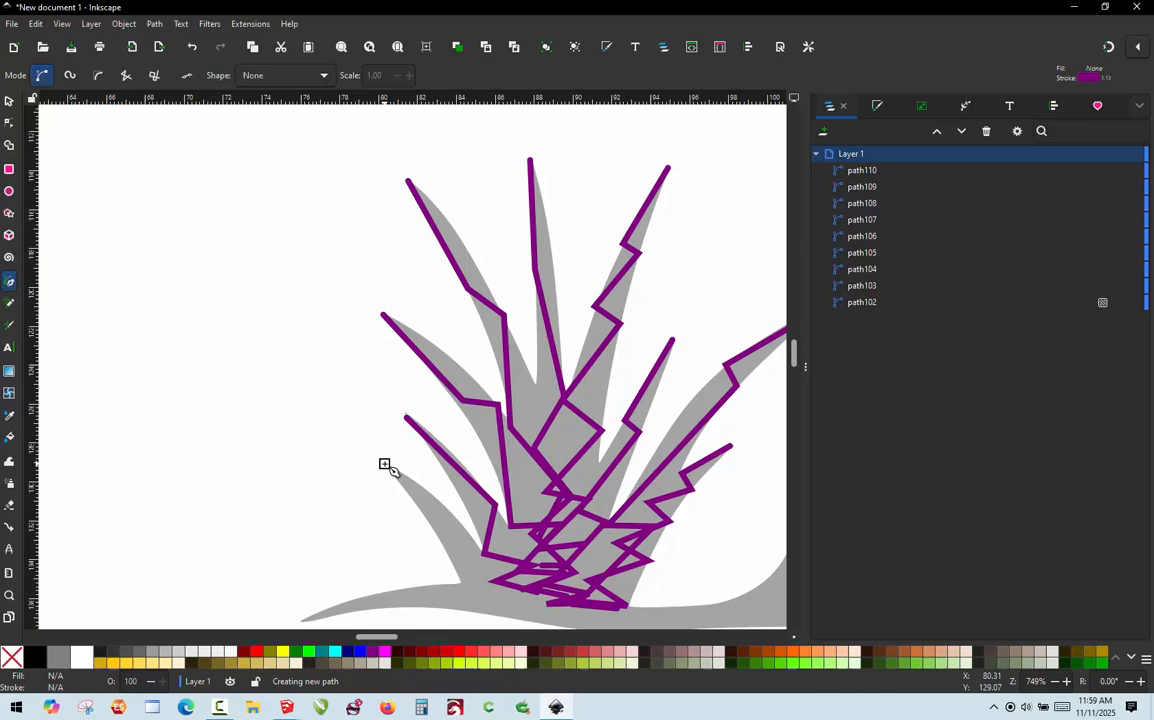
{"action": "left_click", "coordinate": [464, 533]}
{"action": "left_click", "coordinate": [459, 582]}
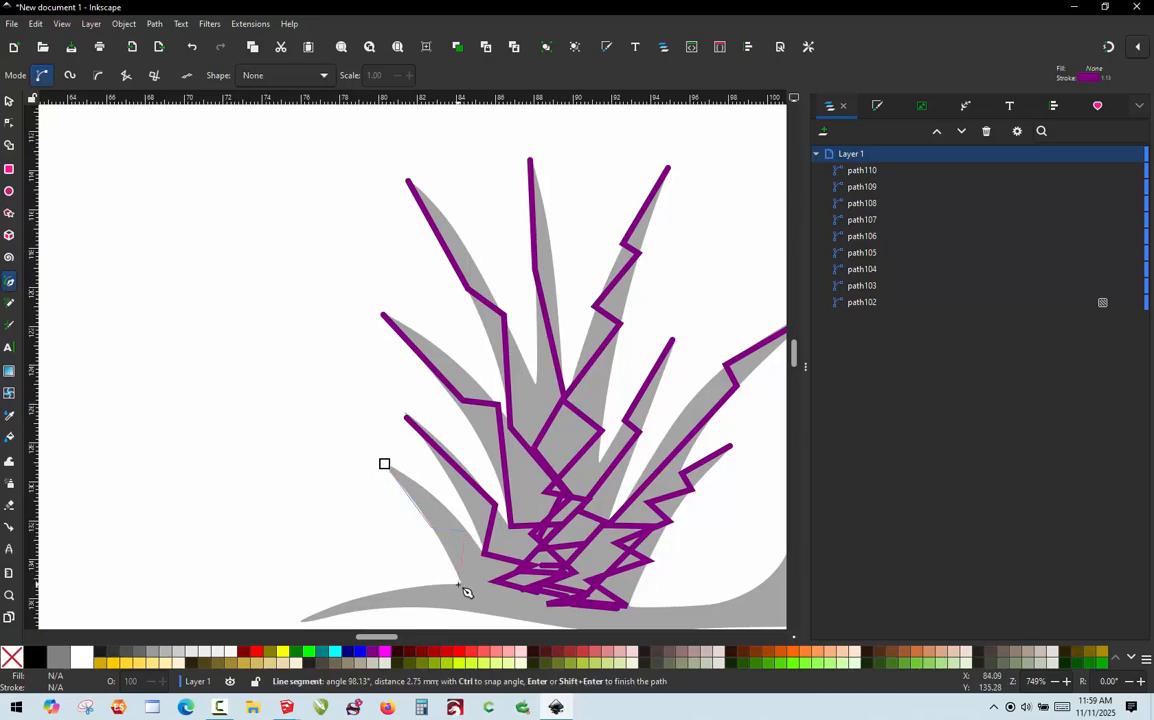
{"action": "double_click", "coordinate": [517, 593]}
Duplicate all nine zigzag lines in place and move the copies onto the blank canvas left of the traced grass
{"action": "scroll", "coordinate": [360, 366], "scroll_direction": "down", "scroll_amount": 2}
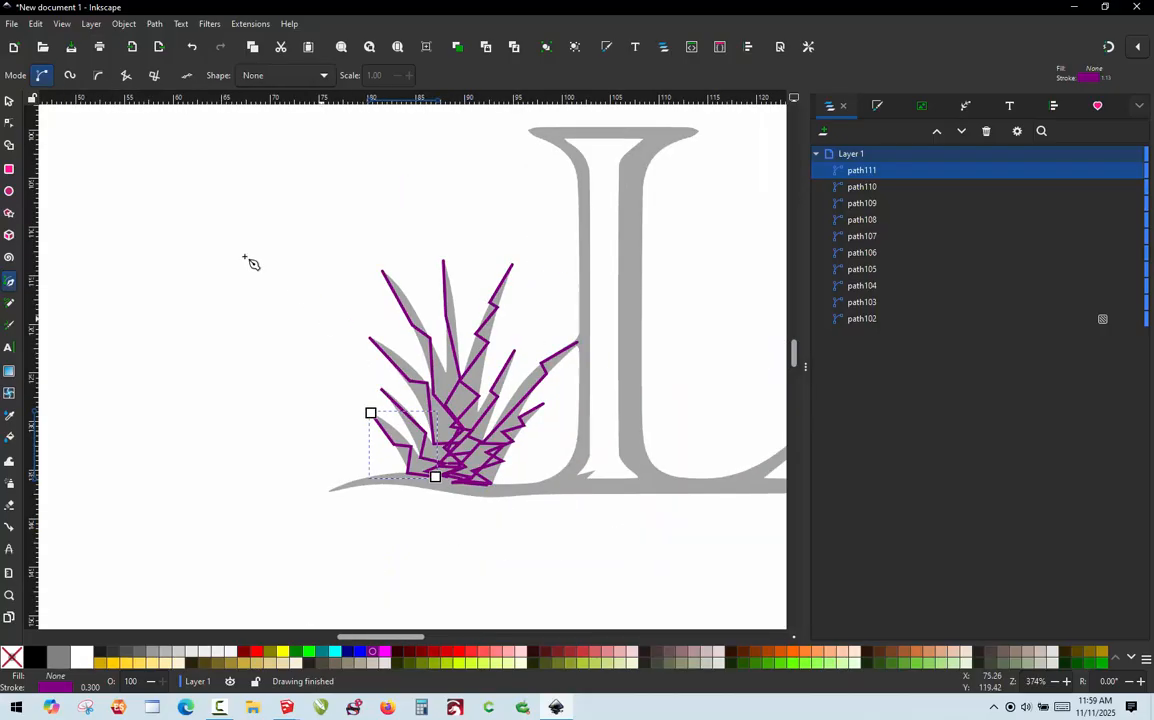
{"action": "left_click", "coordinate": [9, 101]}
{"action": "left_click", "coordinate": [106, 193]}
{"action": "scroll", "coordinate": [630, 390], "scroll_direction": "down", "scroll_amount": 1}
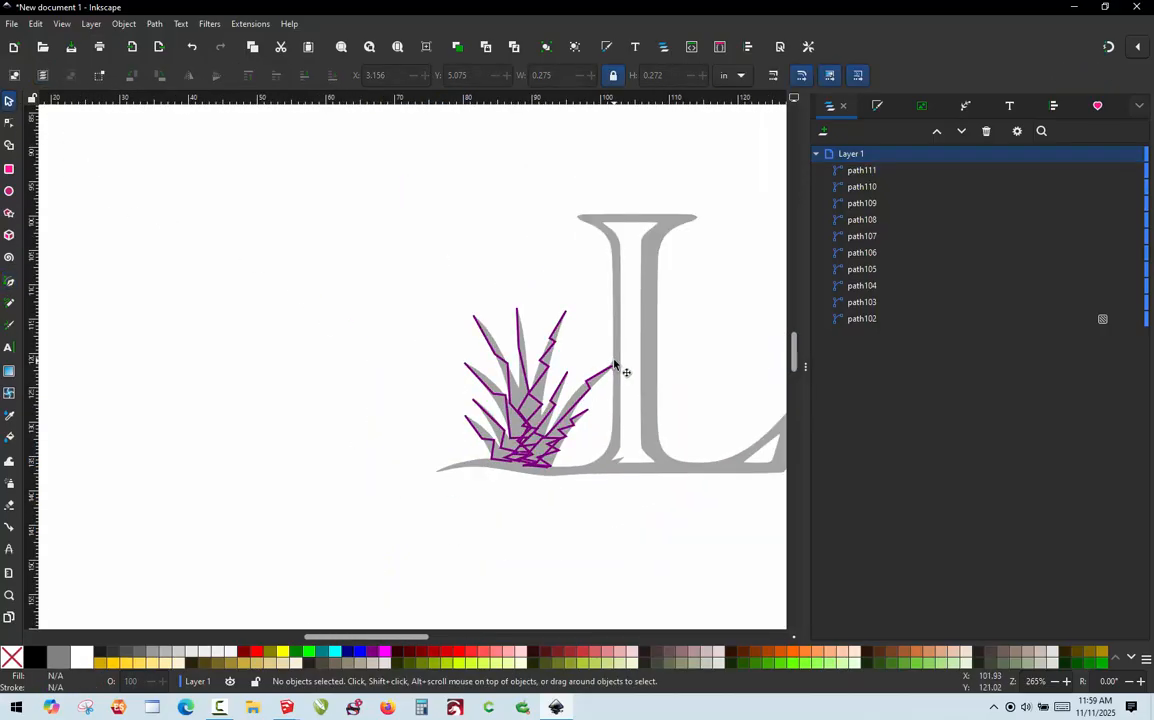
{"action": "mouse_move", "coordinate": [421, 279]}
{"action": "left_mouse_down"}
{"action": "mouse_move", "coordinate": [572, 474]}
{"action": "mouse_move", "coordinate": [627, 511]}
{"action": "left_mouse_up"}
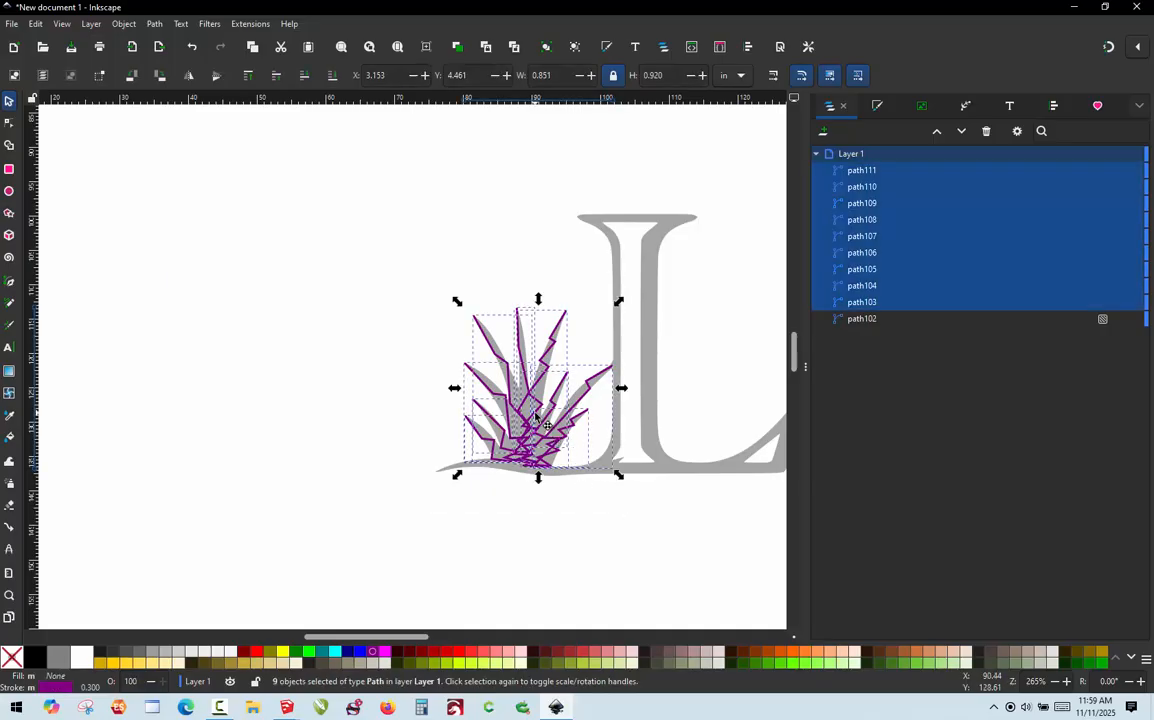
{"action": "left_click_drag", "start_coordinate": [535, 416], "coordinate": [241, 452]}
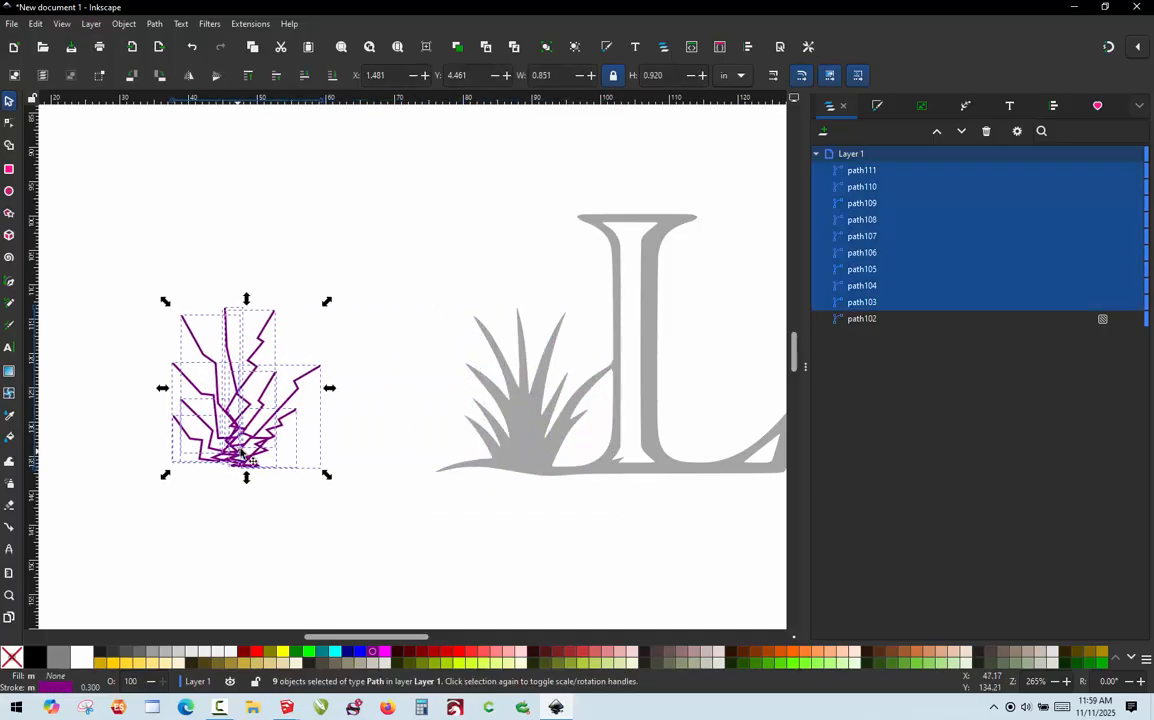
{"action": "key", "text": "ctrl+alt+v"}
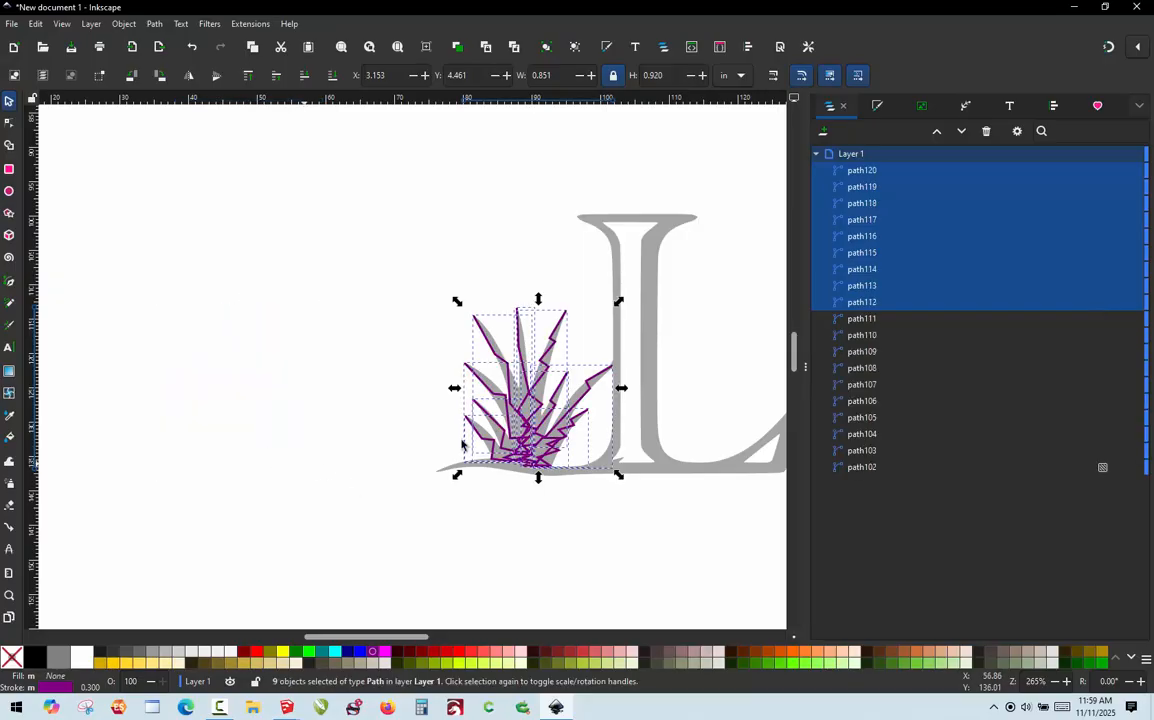
{"action": "left_click_drag", "start_coordinate": [499, 453], "coordinate": [160, 467]}
{"action": "scroll", "coordinate": [456, 353], "scroll_direction": "down", "scroll_amount": 1}
{"action": "scroll", "coordinate": [170, 428], "scroll_direction": "up", "scroll_amount": 1}
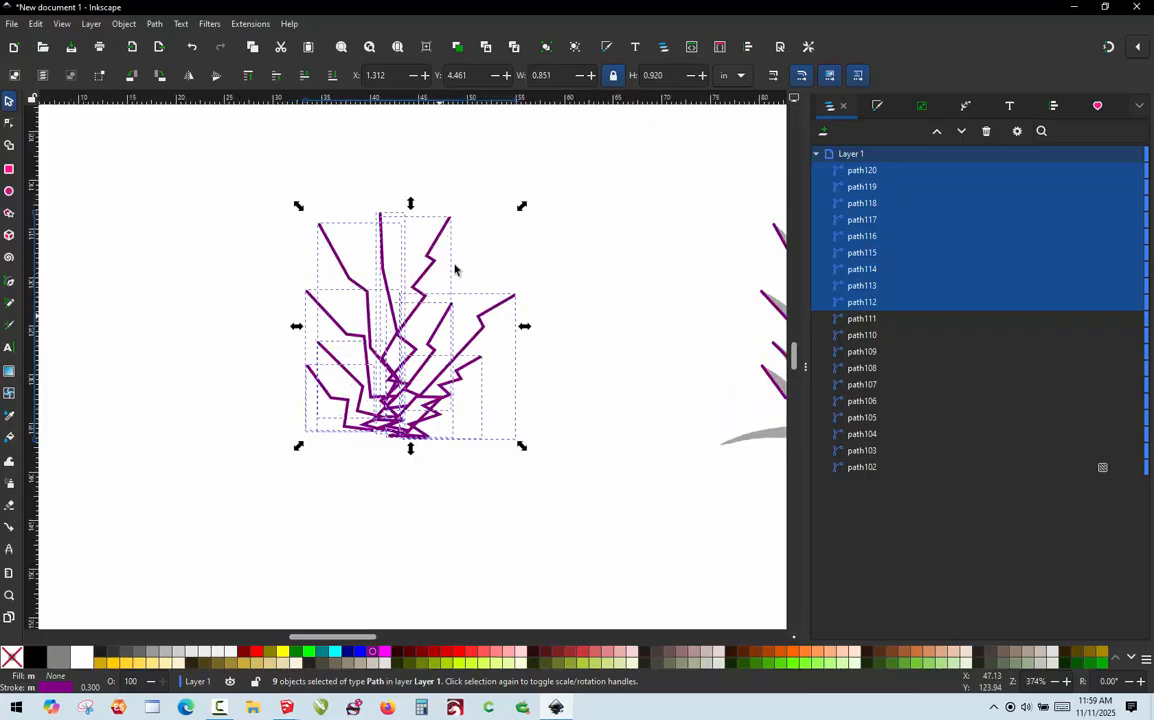
{"action": "left_click", "coordinate": [456, 467]}
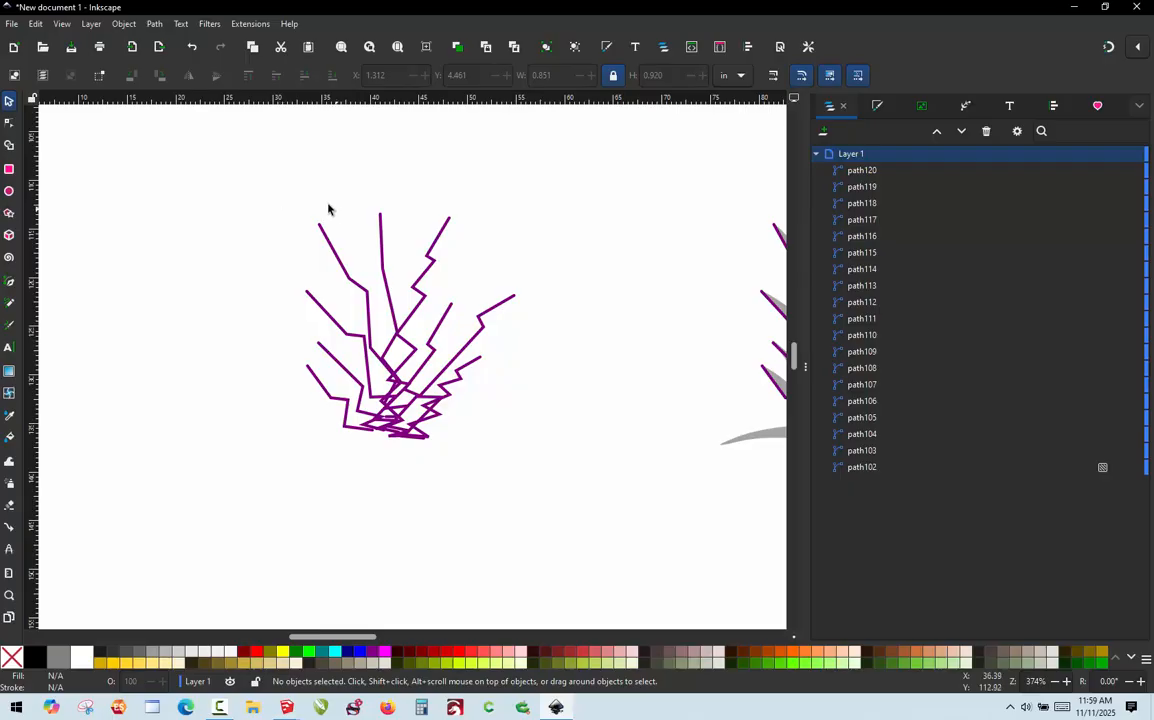
Convert the nine copied lines to satin columns with Ink/Stitch Zig-Zag Line to Satin, using the Zigzag line pattern with smoothing
{"action": "left_click_drag", "start_coordinate": [200, 160], "coordinate": [577, 541]}
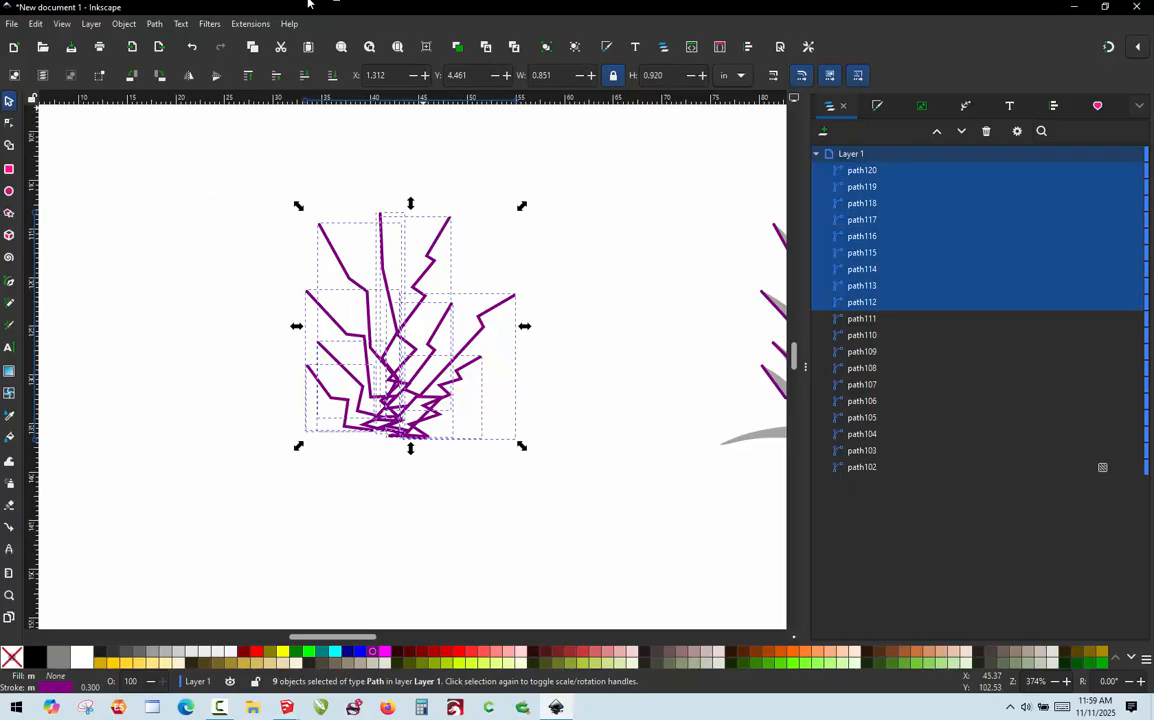
{"action": "left_click", "coordinate": [249, 24]}
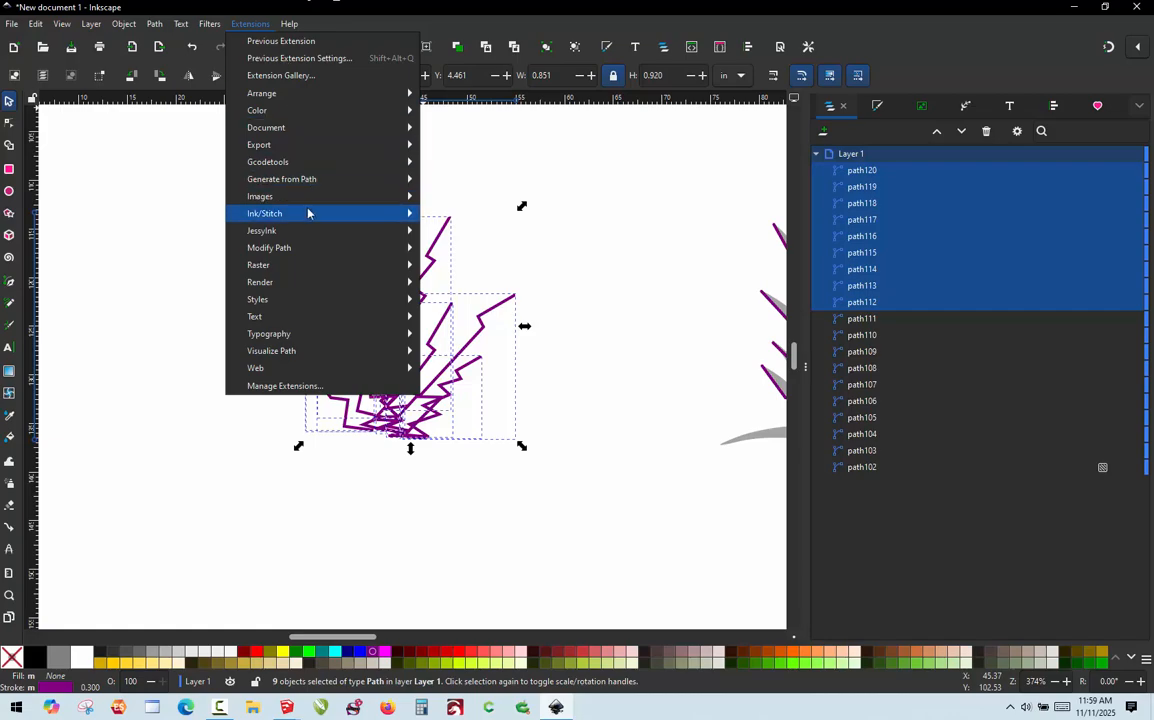
{"action": "mouse_move", "coordinate": [312, 213]}
{"action": "mouse_move", "coordinate": [521, 457]}
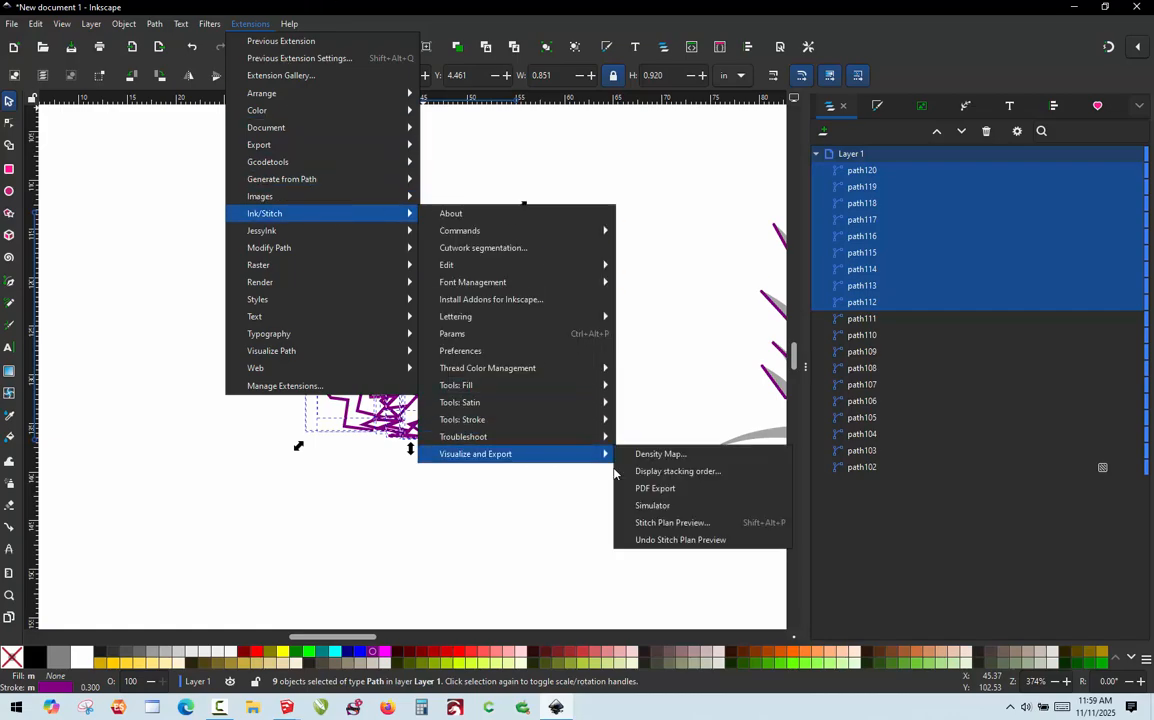
{"action": "mouse_move", "coordinate": [520, 409]}
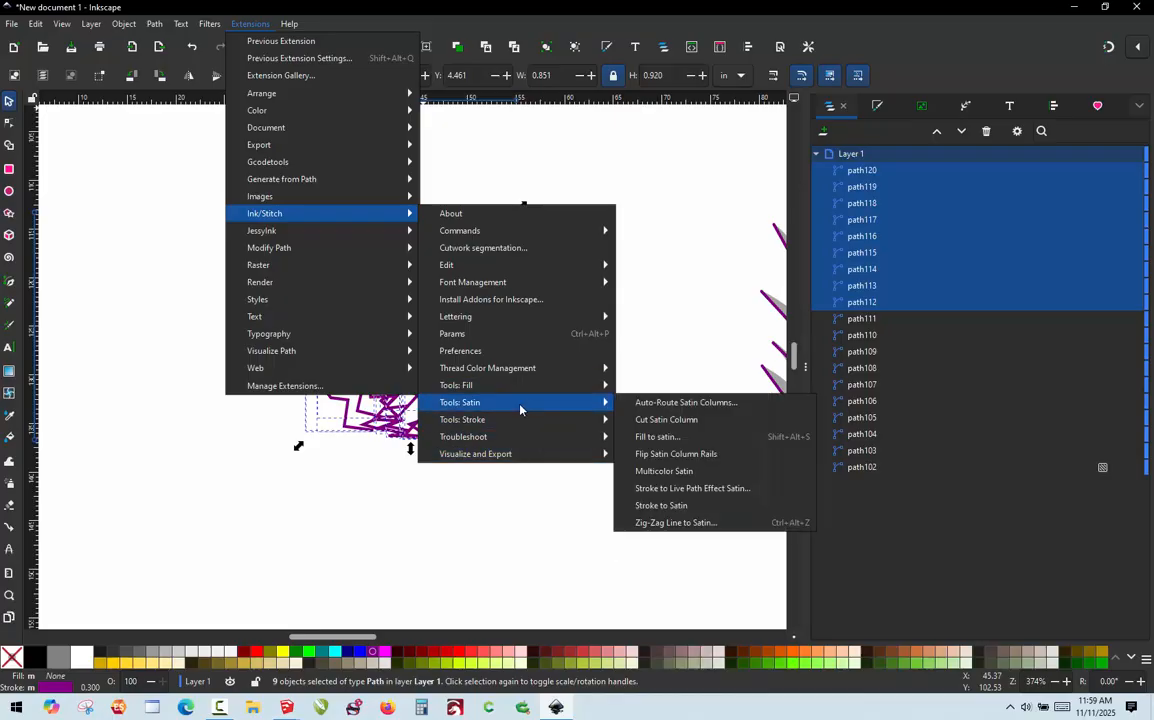
{"action": "left_click", "coordinate": [697, 523]}
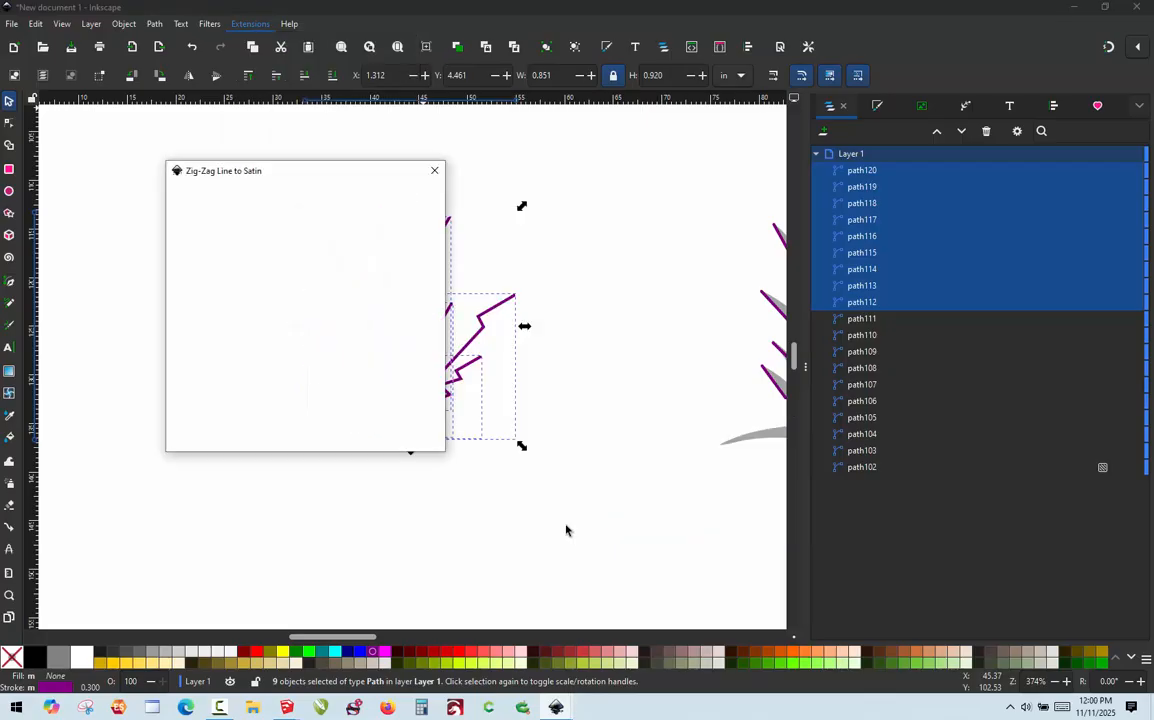
{"action": "left_click", "coordinate": [416, 439]}
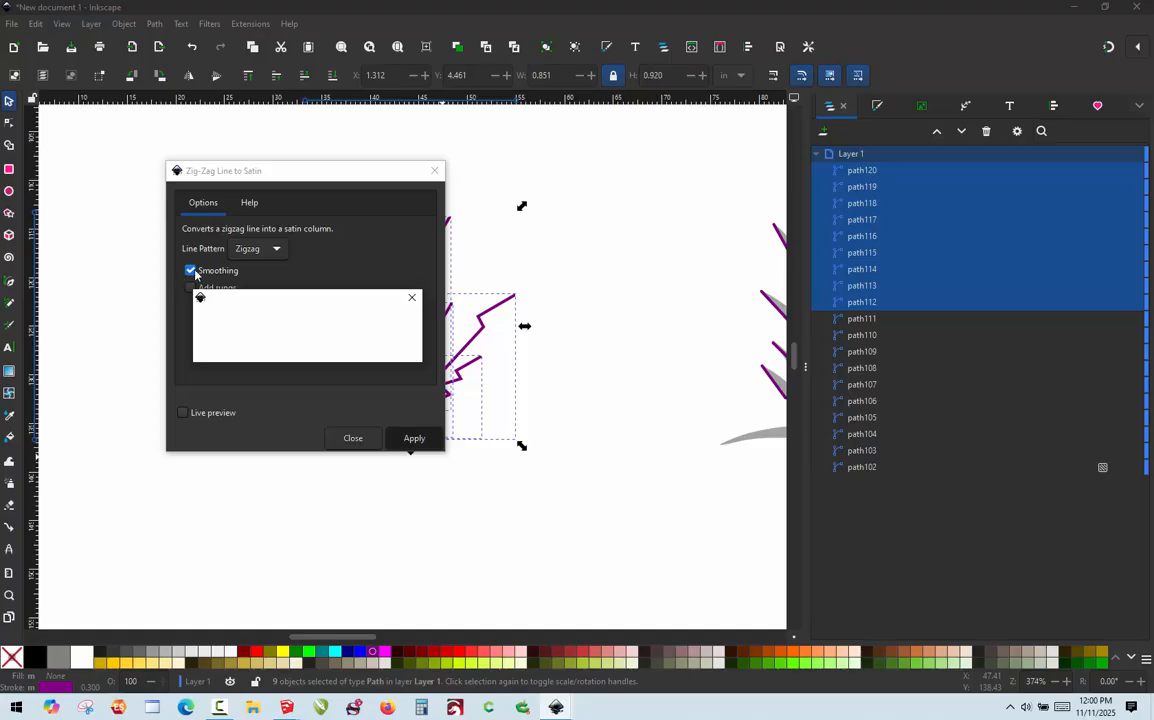
{"action": "left_click", "coordinate": [355, 440]}
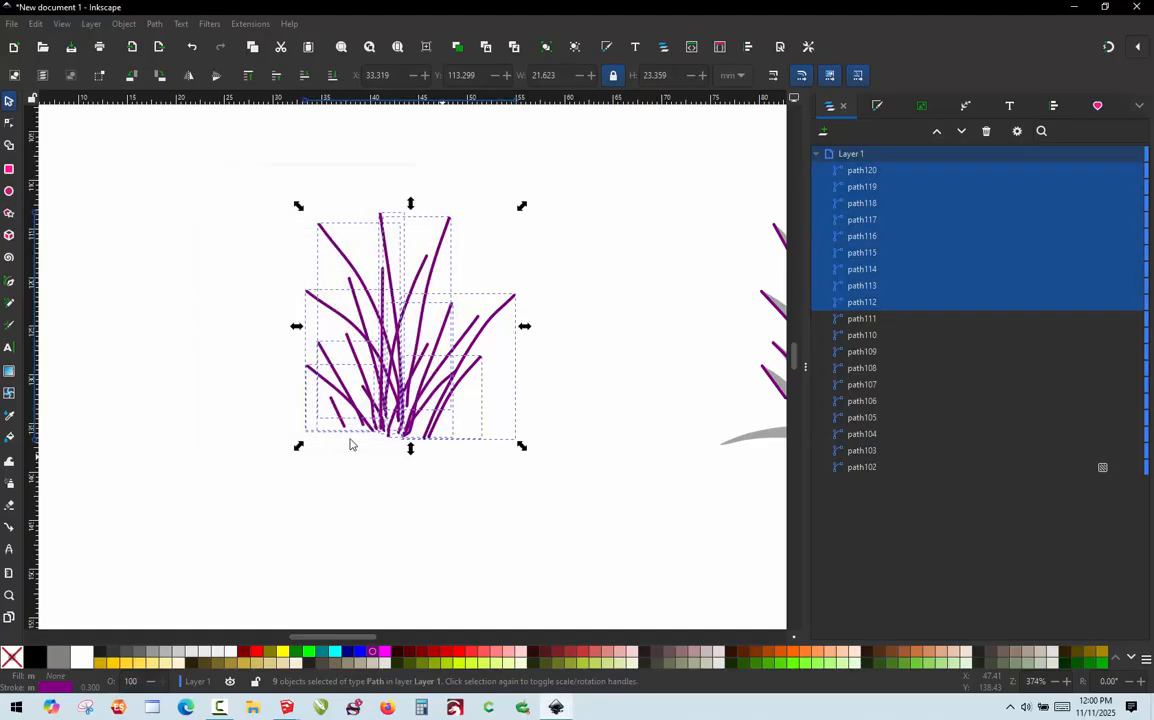
Generate an Ink/Stitch stitch plan preview of the nine satin columns in Realistic View, with the ignore layer command added
{"action": "left_click", "coordinate": [282, 480]}
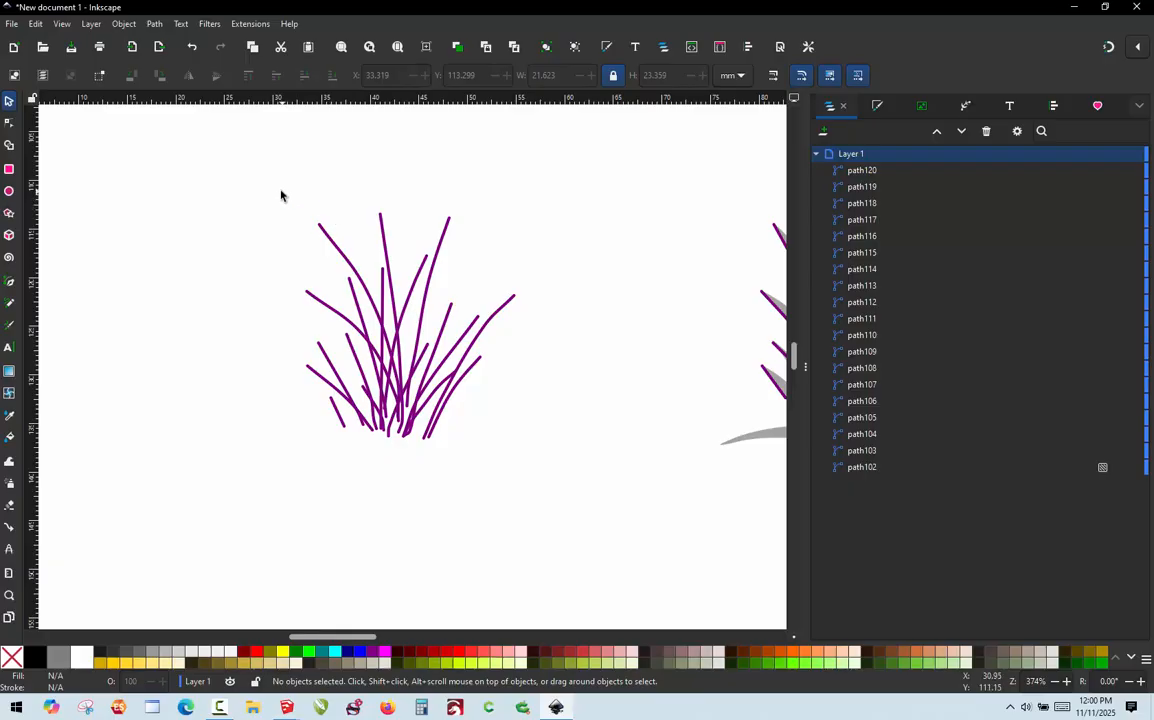
{"action": "mouse_move", "coordinate": [270, 188]}
{"action": "left_mouse_down"}
{"action": "mouse_move", "coordinate": [507, 463]}
{"action": "mouse_move", "coordinate": [533, 481]}
{"action": "mouse_move", "coordinate": [546, 479]}
{"action": "mouse_move", "coordinate": [540, 470]}
{"action": "left_mouse_up"}
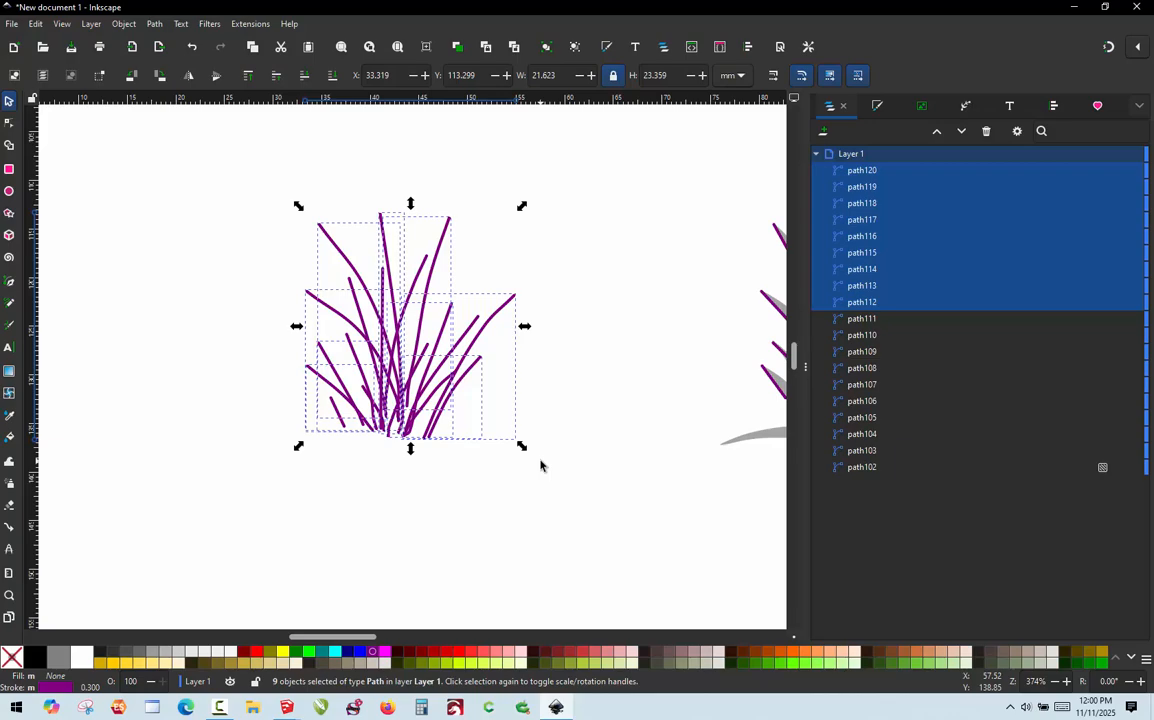
{"action": "left_click", "coordinate": [249, 24]}
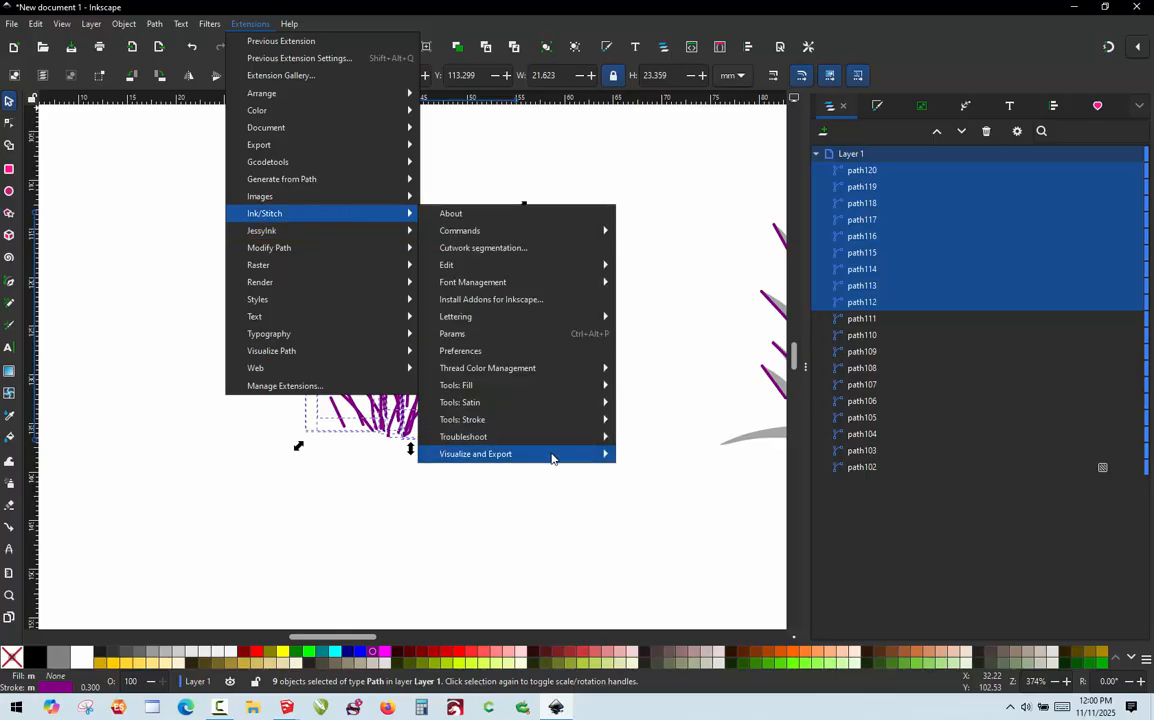
{"action": "mouse_move", "coordinate": [566, 458]}
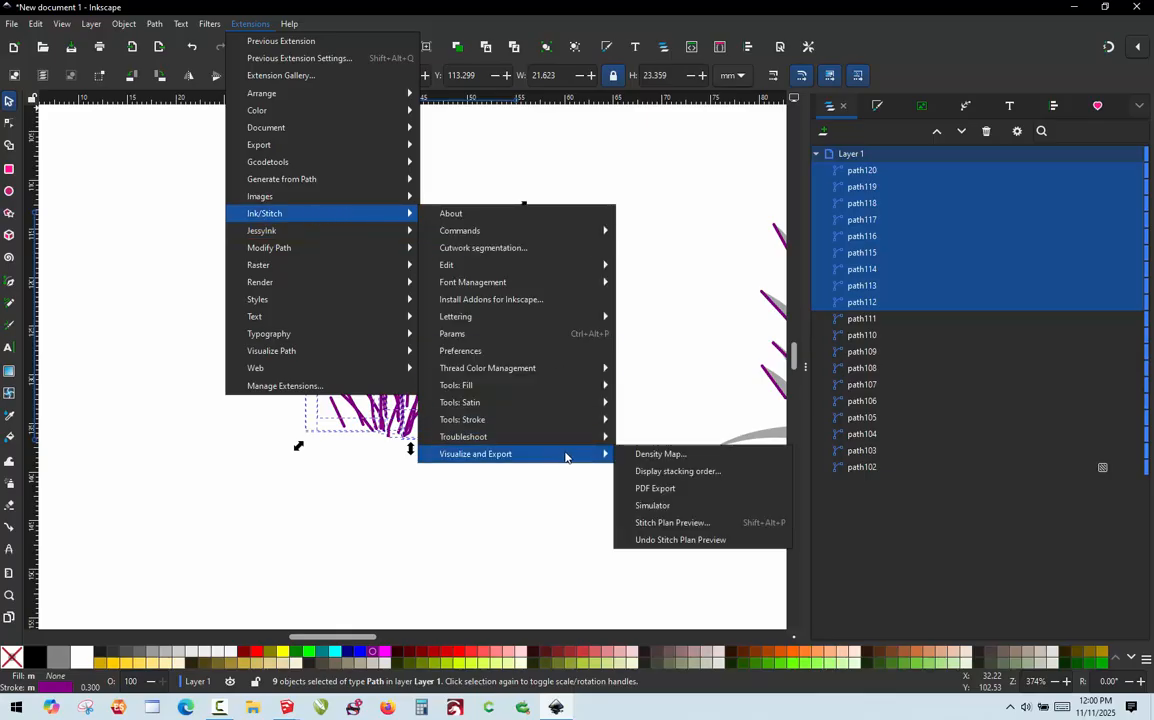
{"action": "left_click", "coordinate": [672, 523]}
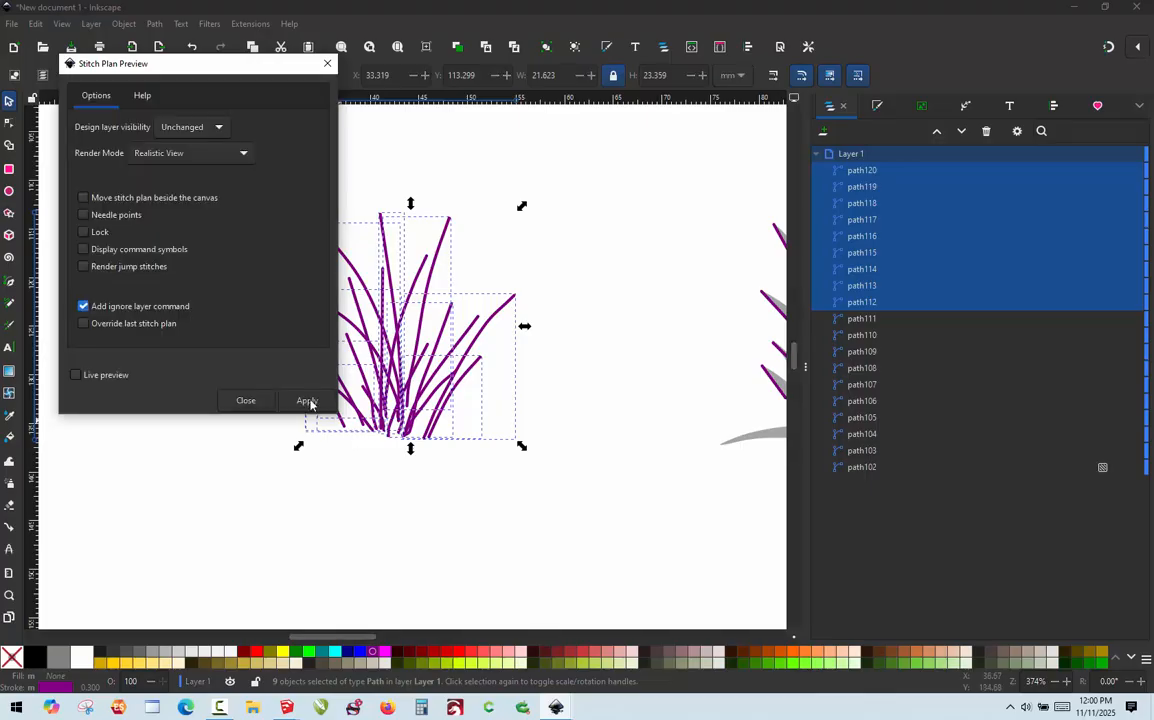
{"action": "left_click", "coordinate": [246, 401]}
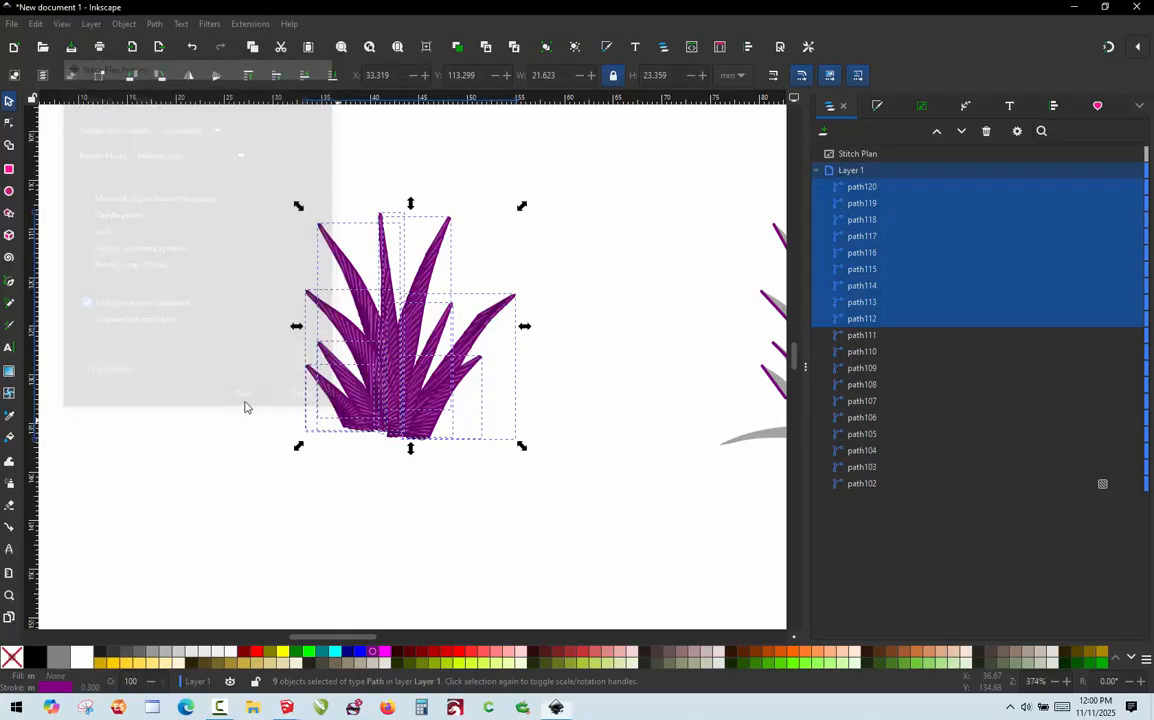
Move the stitch plan image onto the blank canvas left of the satin columns and examine its stitching up close
{"action": "scroll", "coordinate": [542, 399], "scroll_direction": "down", "scroll_amount": 1}
{"action": "left_click_drag", "start_coordinate": [418, 318], "coordinate": [220, 321]}
{"action": "scroll", "coordinate": [146, 385], "scroll_direction": "up", "scroll_amount": 1}
{"action": "scroll", "coordinate": [159, 371], "scroll_direction": "up", "scroll_amount": 1}
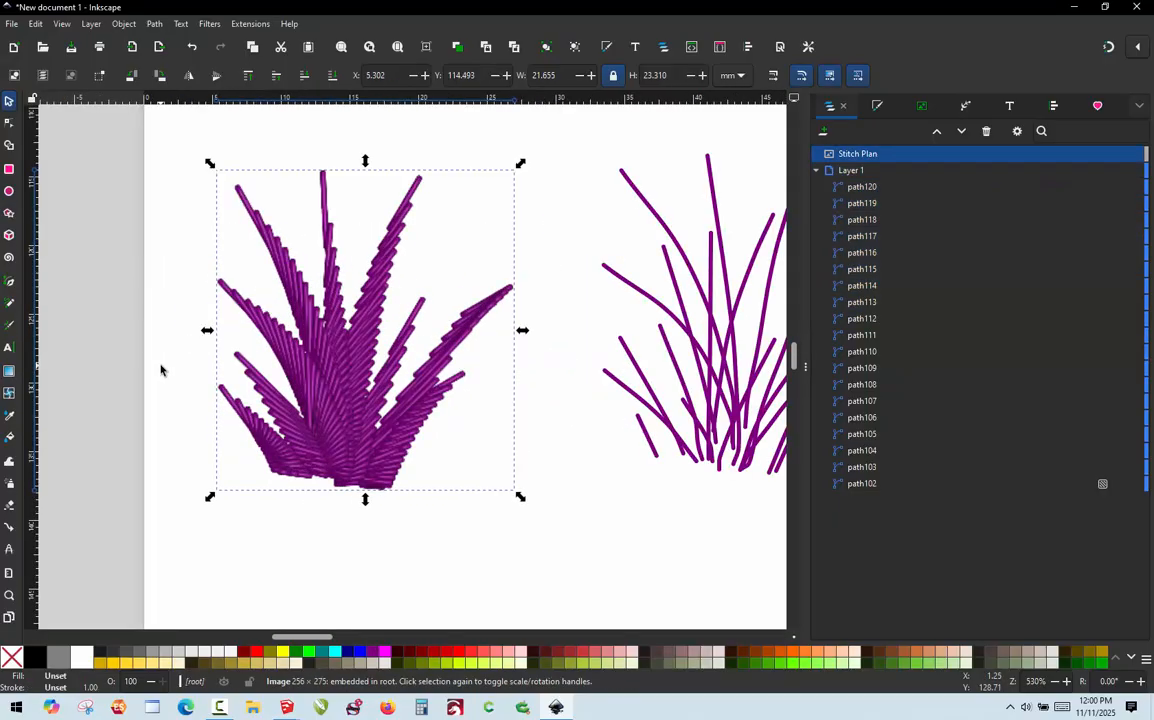
{"action": "left_click", "coordinate": [145, 413]}
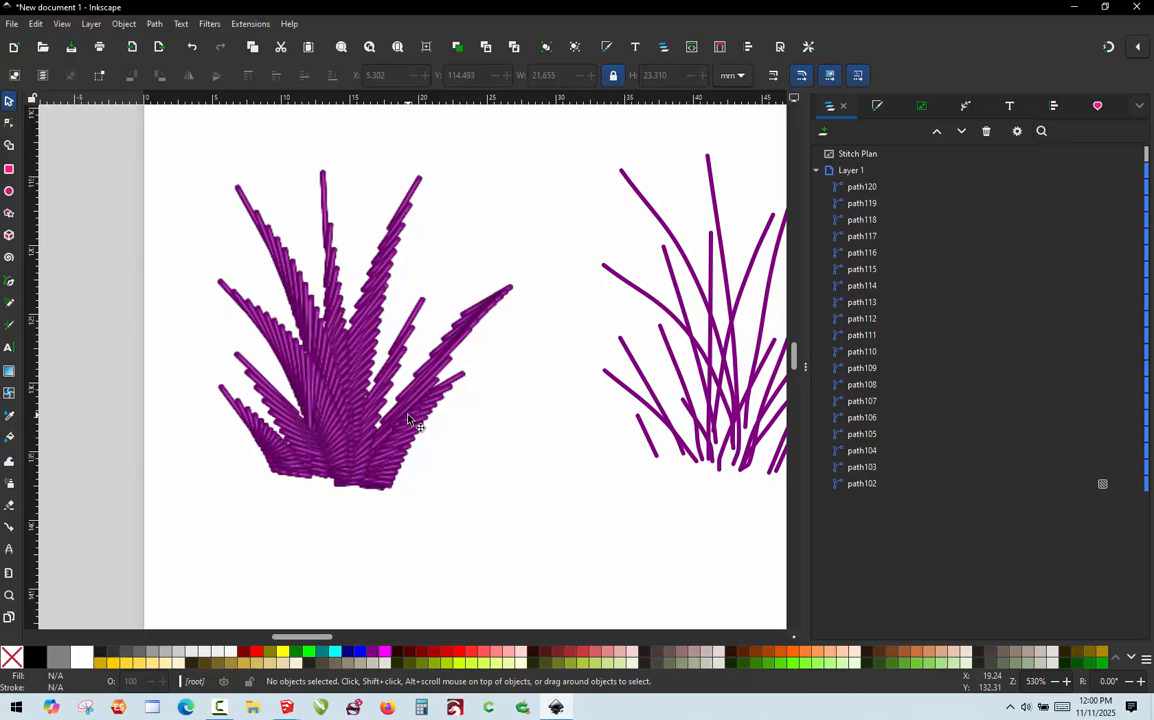
{"action": "left_click", "coordinate": [350, 393]}
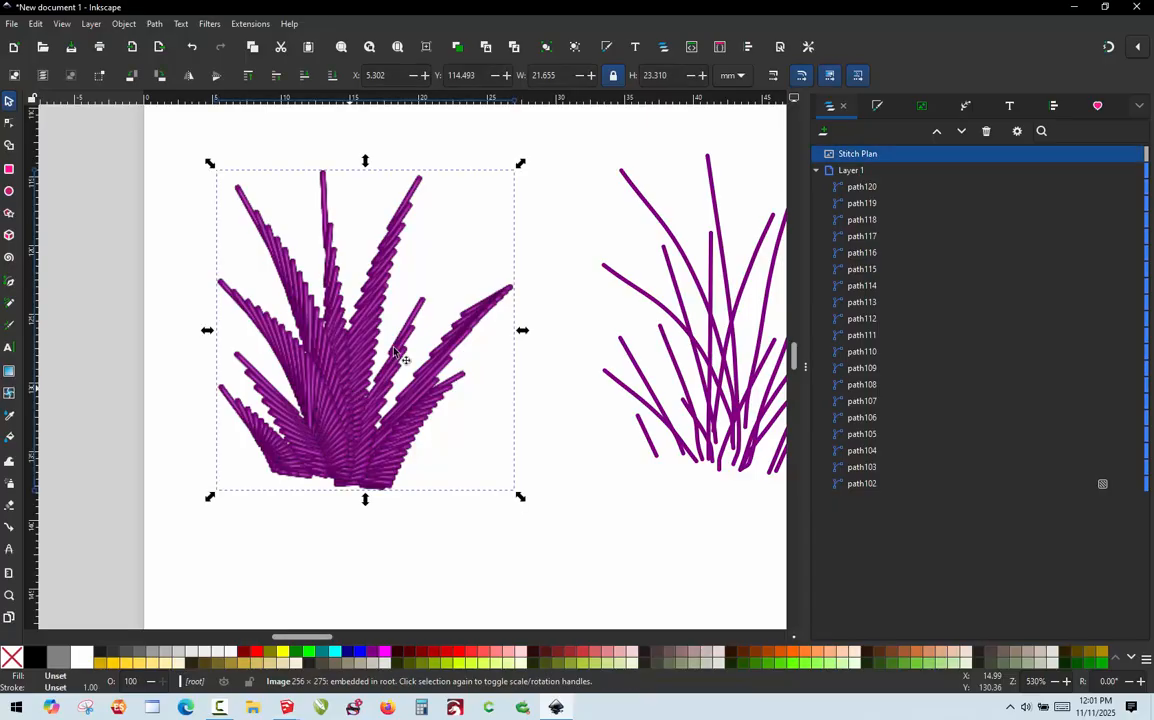
{"action": "left_click", "coordinate": [533, 390]}
Bring the two rails of the lowest right-leaning blade together at its tip and delete the six intermediate nodes
{"action": "scroll", "coordinate": [432, 360], "scroll_direction": "down", "scroll_amount": 2}
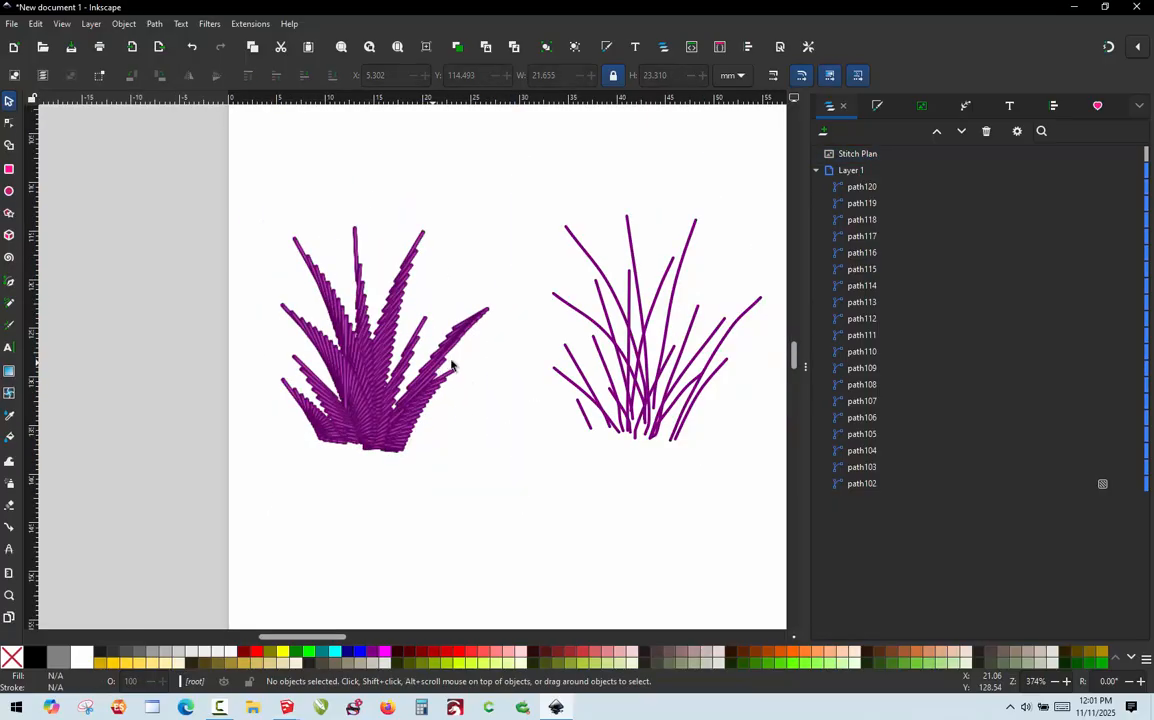
{"action": "scroll", "coordinate": [735, 363], "scroll_direction": "up", "scroll_amount": 2}
{"action": "scroll", "coordinate": [632, 340], "scroll_direction": "up", "scroll_amount": 1}
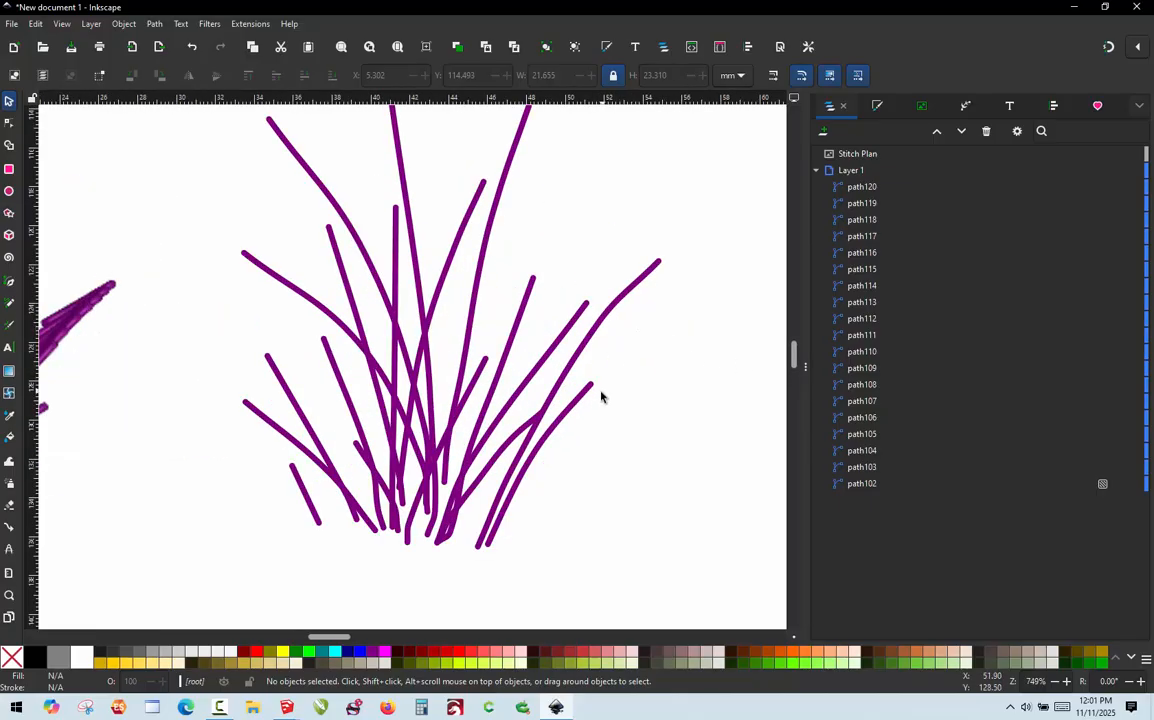
{"action": "double_click", "coordinate": [568, 415]}
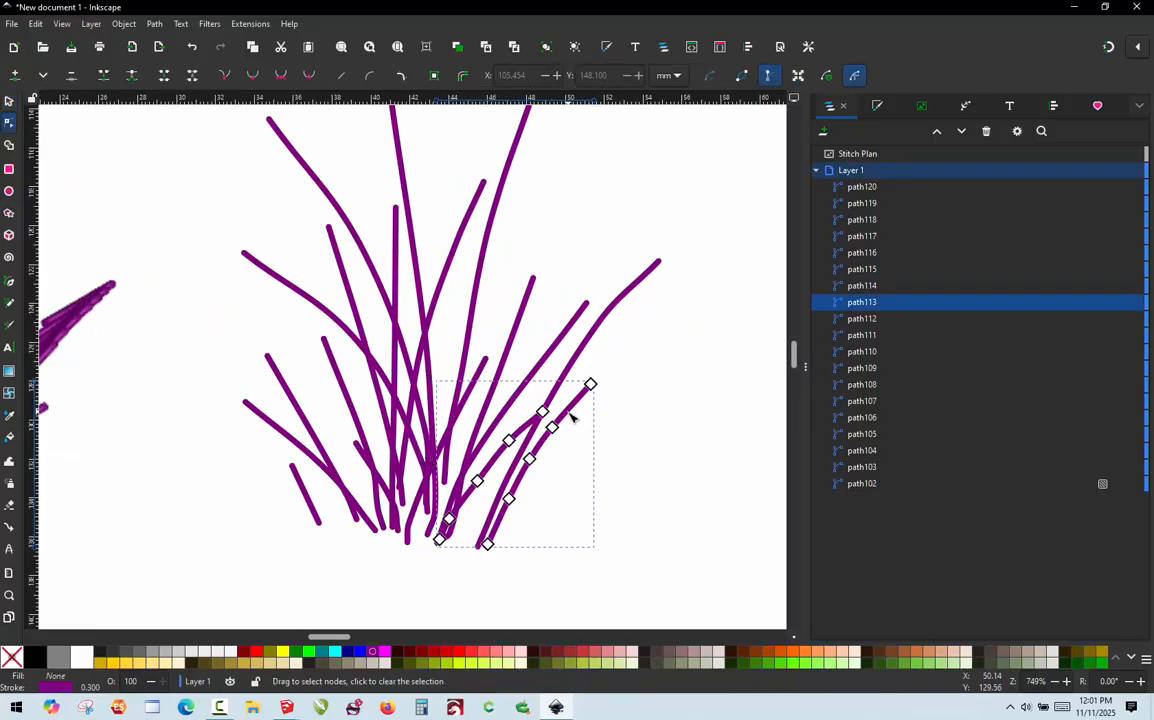
{"action": "scroll", "coordinate": [536, 477], "scroll_direction": "up", "scroll_amount": 1}
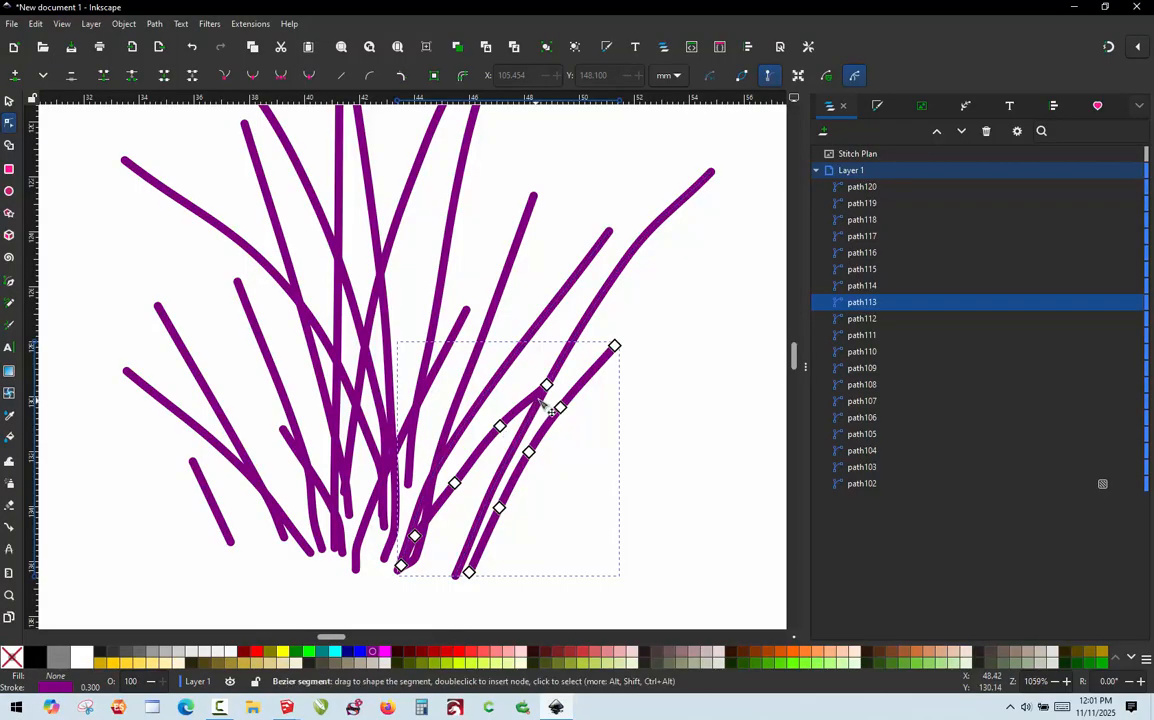
{"action": "left_click_drag", "start_coordinate": [546, 386], "coordinate": [392, 551]}
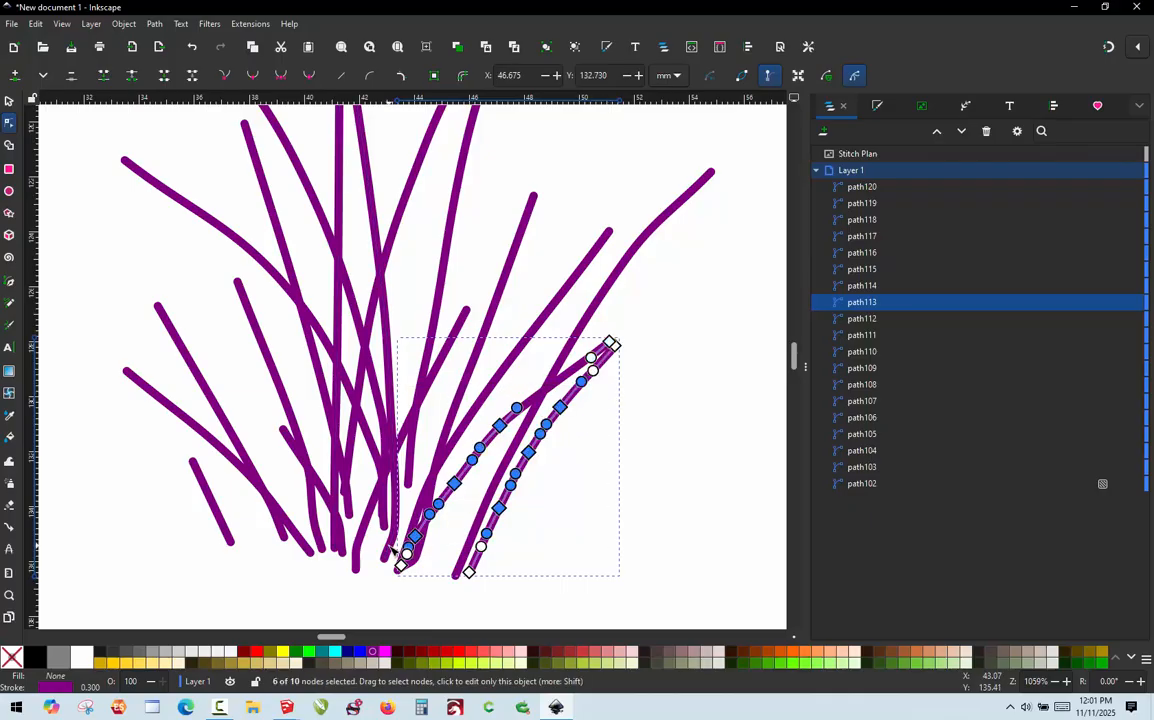
{"action": "key", "text": "Delete"}
Extend the shorter rail of the longest right-leaning blade to its tip, adjust its curve and delete the three intermediate nodes
{"action": "left_click", "coordinate": [615, 237]}
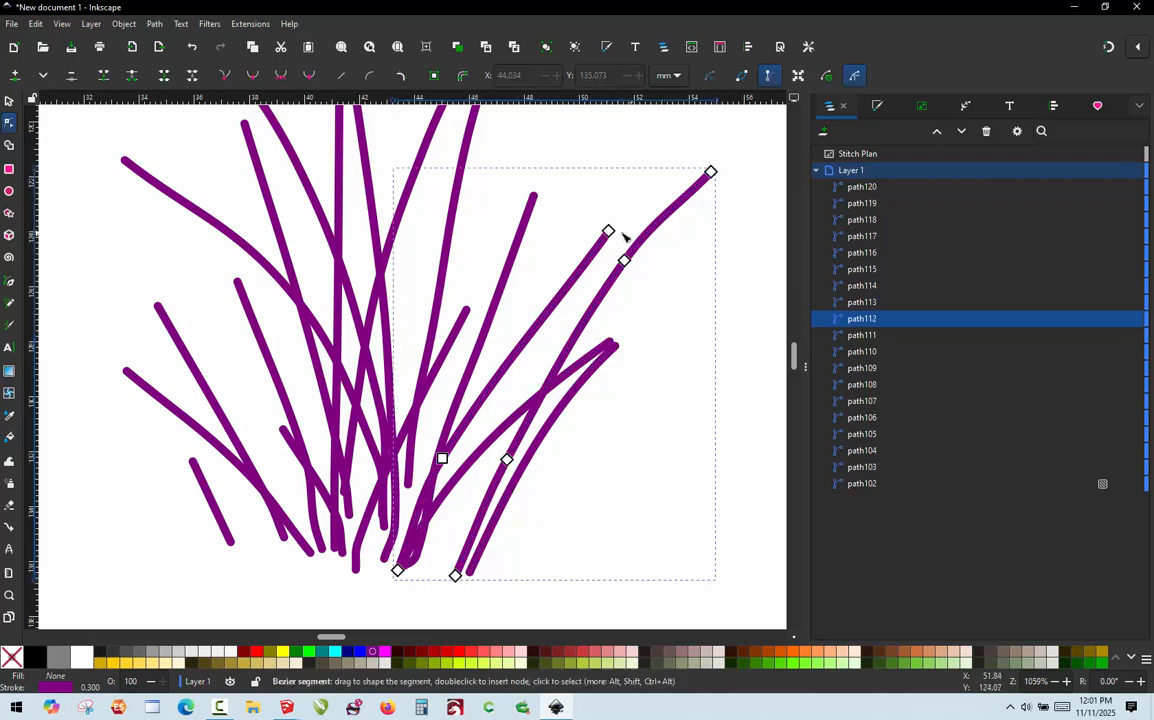
{"action": "left_click_drag", "start_coordinate": [608, 232], "coordinate": [710, 168]}
{"action": "left_click_drag", "start_coordinate": [646, 260], "coordinate": [584, 228]}
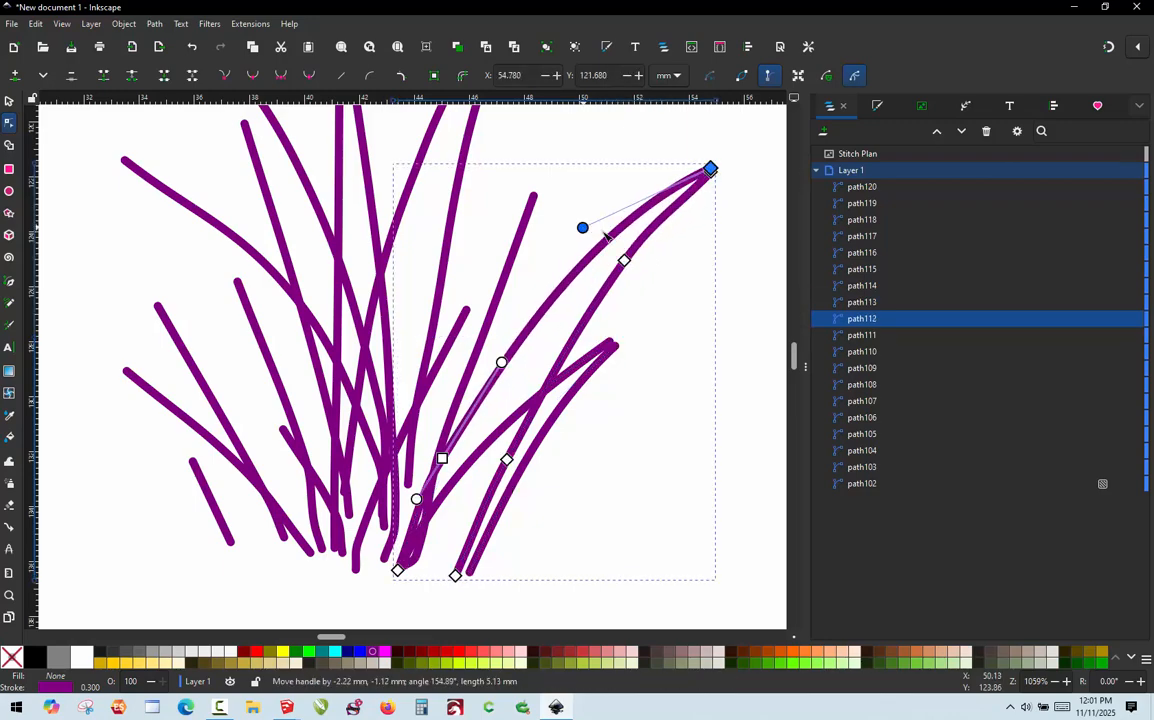
{"action": "left_click_drag", "start_coordinate": [669, 248], "coordinate": [370, 535]}
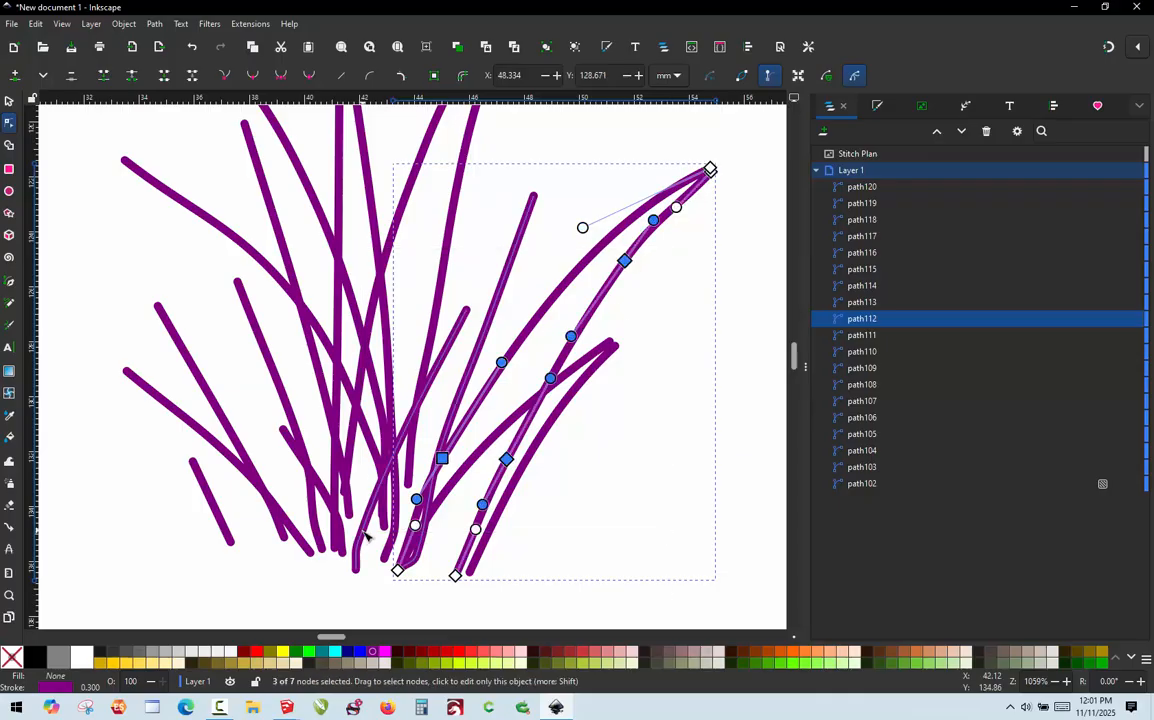
{"action": "left_click", "coordinate": [365, 537]}
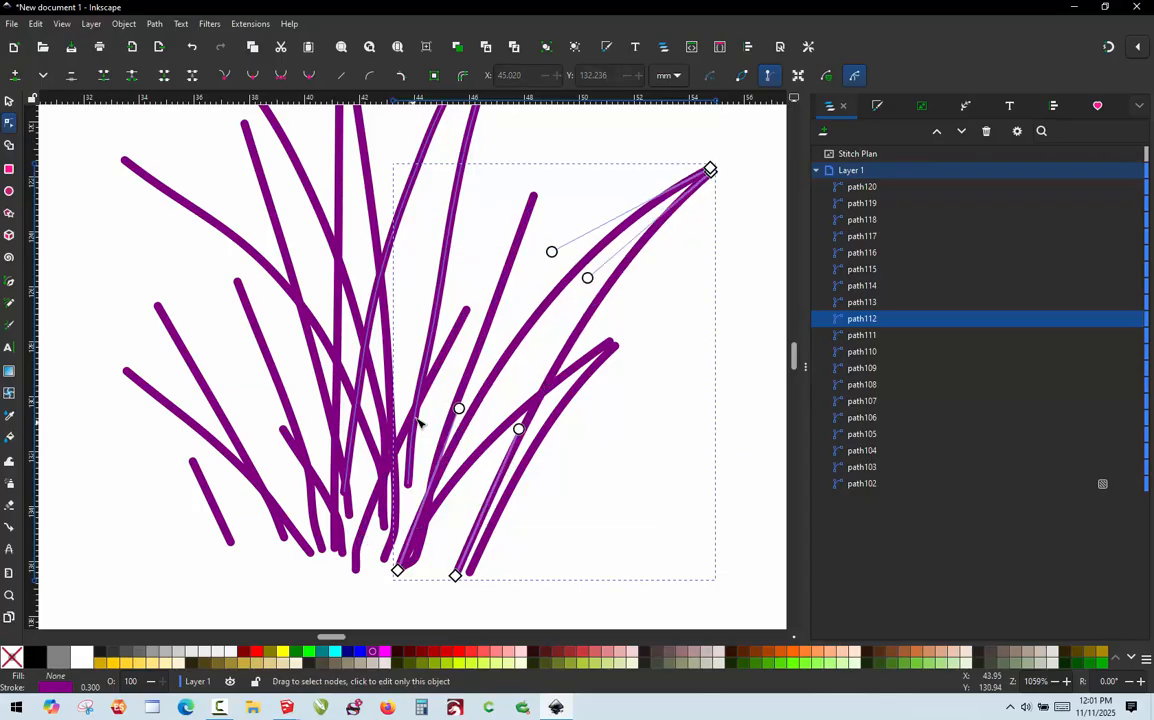
Bring the rails of the short blade right of centre together at its tip and delete the selected intermediate nodes
{"action": "left_click", "coordinate": [474, 330]}
{"action": "mouse_move", "coordinate": [466, 311]}
{"action": "left_mouse_down"}
{"action": "mouse_move", "coordinate": [531, 196]}
{"action": "mouse_move", "coordinate": [385, 480]}
{"action": "mouse_move", "coordinate": [304, 554]}
{"action": "mouse_move", "coordinate": [298, 541]}
{"action": "left_mouse_up"}
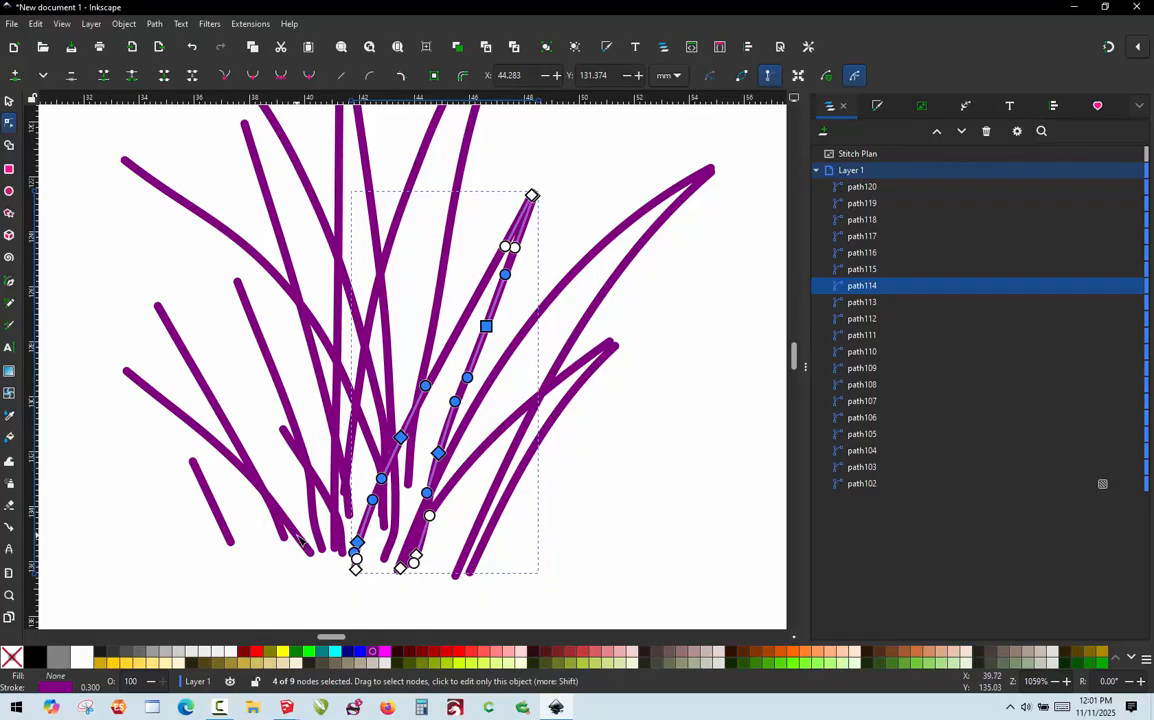
{"action": "key", "text": "Delete"}
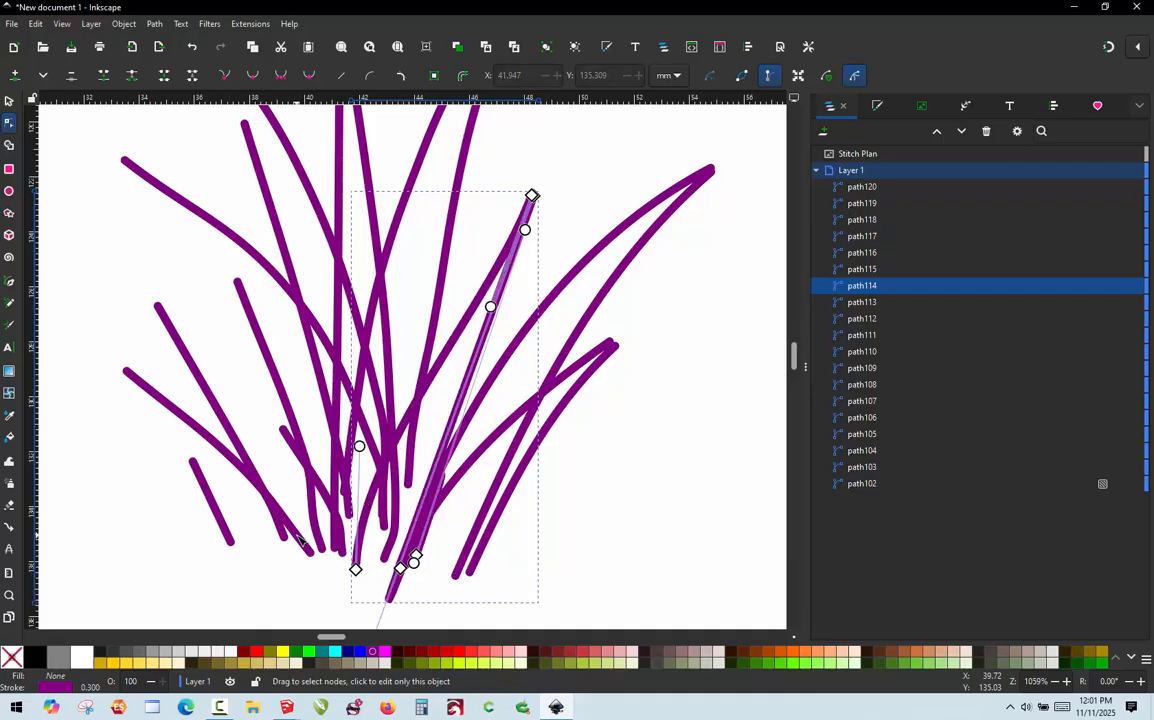
Straighten the distorted right rail of that short blade, convert it back to a curve segment and bend both rails into smooth arcs
{"action": "left_click", "coordinate": [418, 558]}
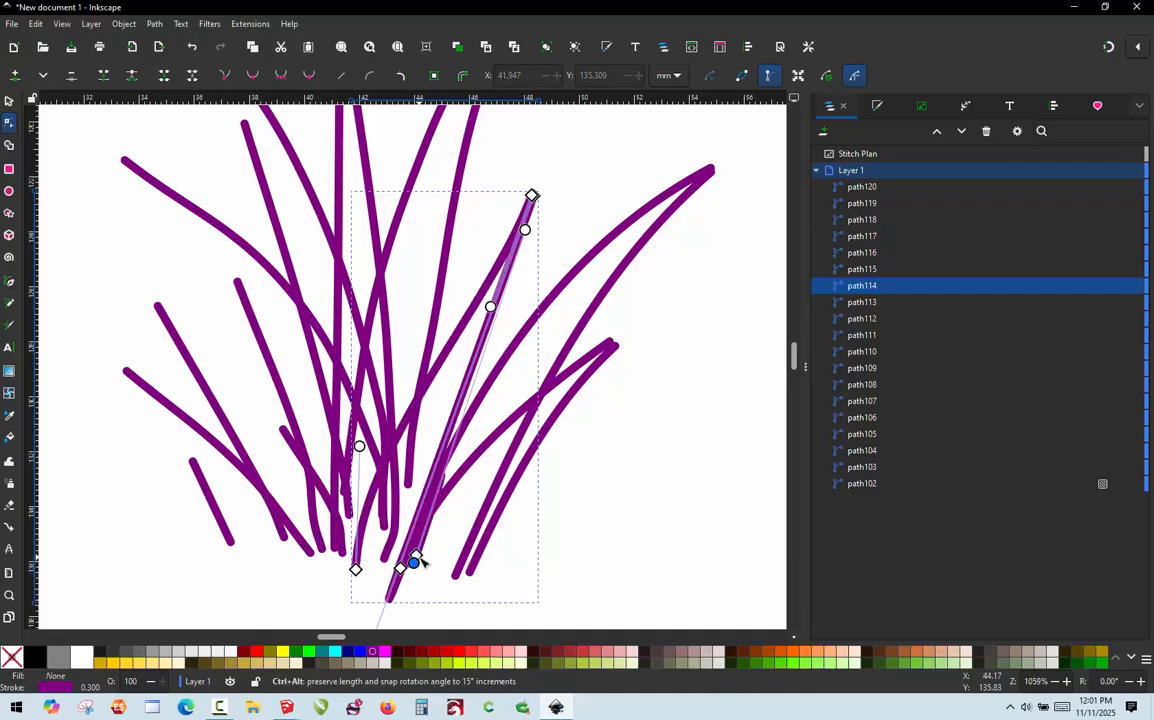
{"action": "left_click_drag", "start_coordinate": [402, 594], "coordinate": [538, 310]}
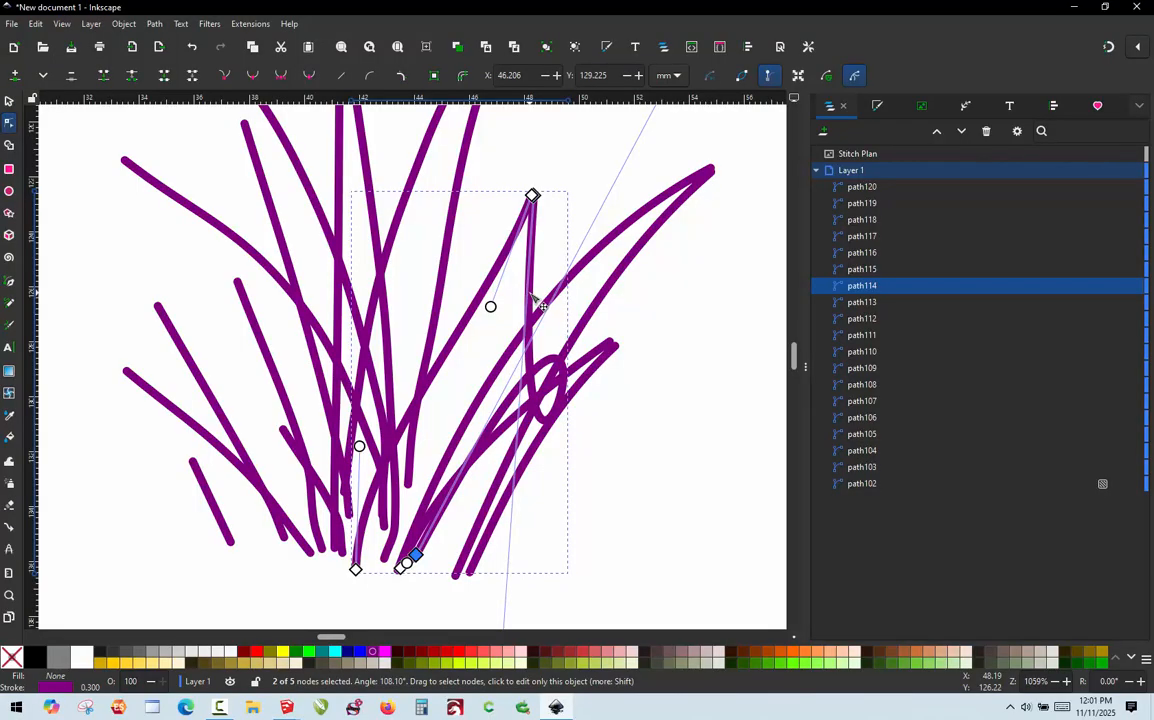
{"action": "left_click", "coordinate": [341, 77]}
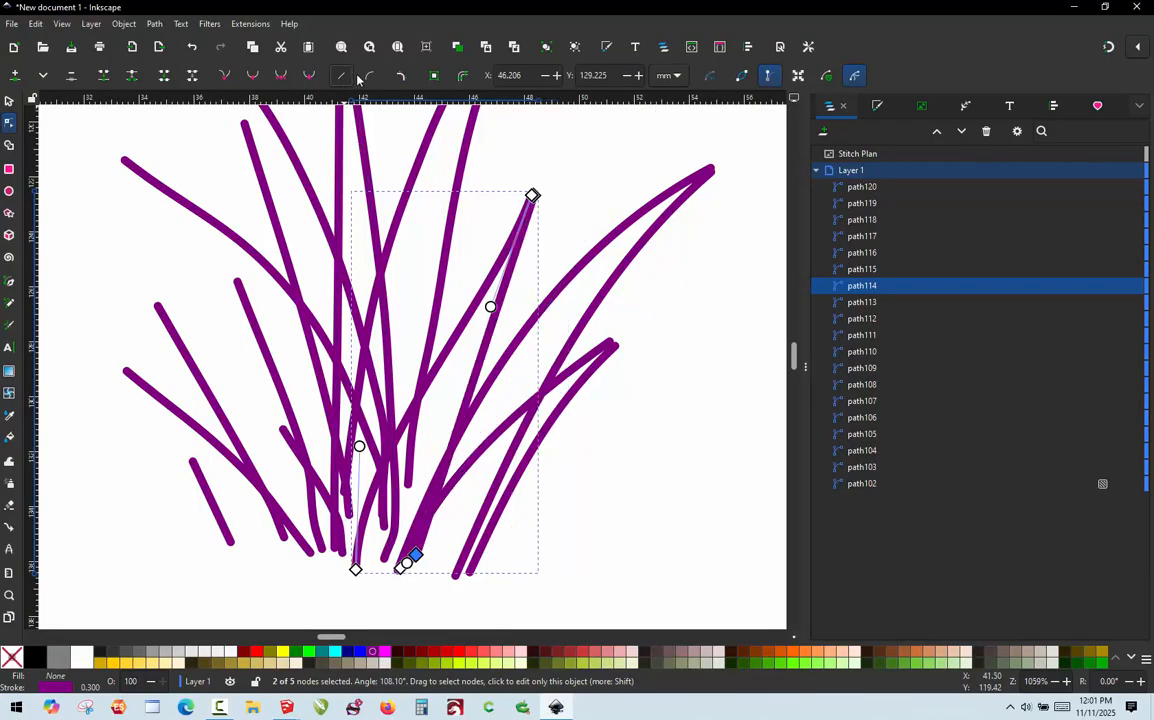
{"action": "left_click", "coordinate": [373, 76]}
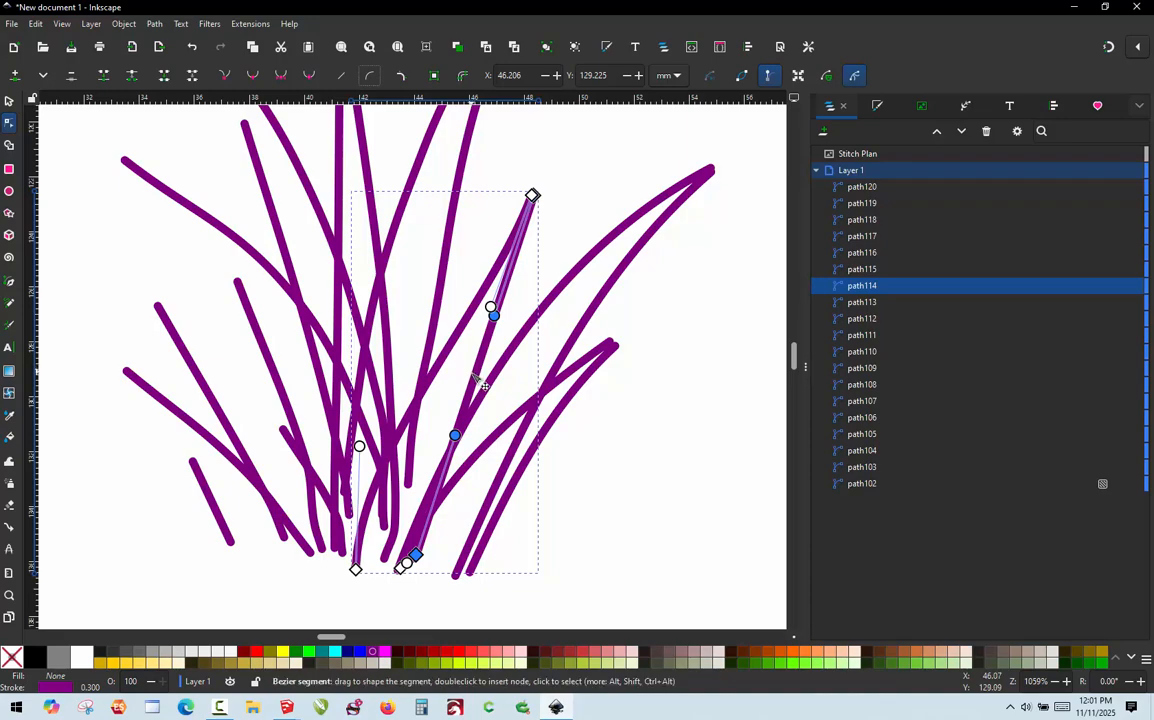
{"action": "left_click", "coordinate": [464, 329]}
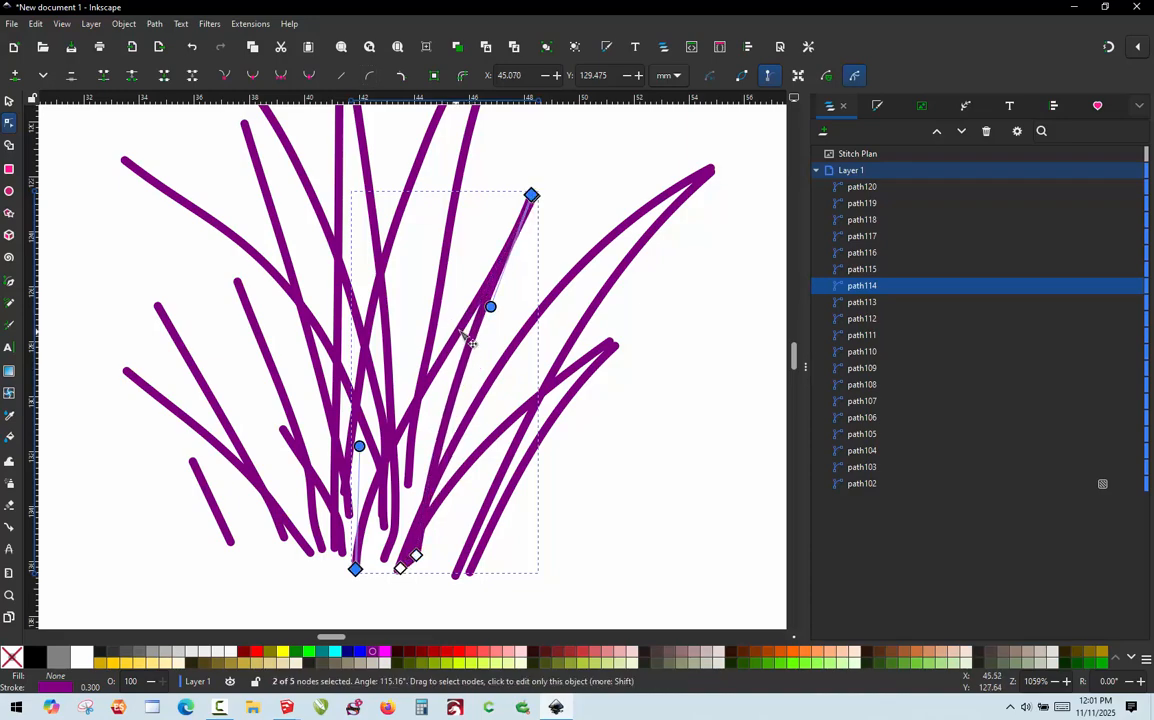
{"action": "left_click_drag", "start_coordinate": [497, 305], "coordinate": [497, 238]}
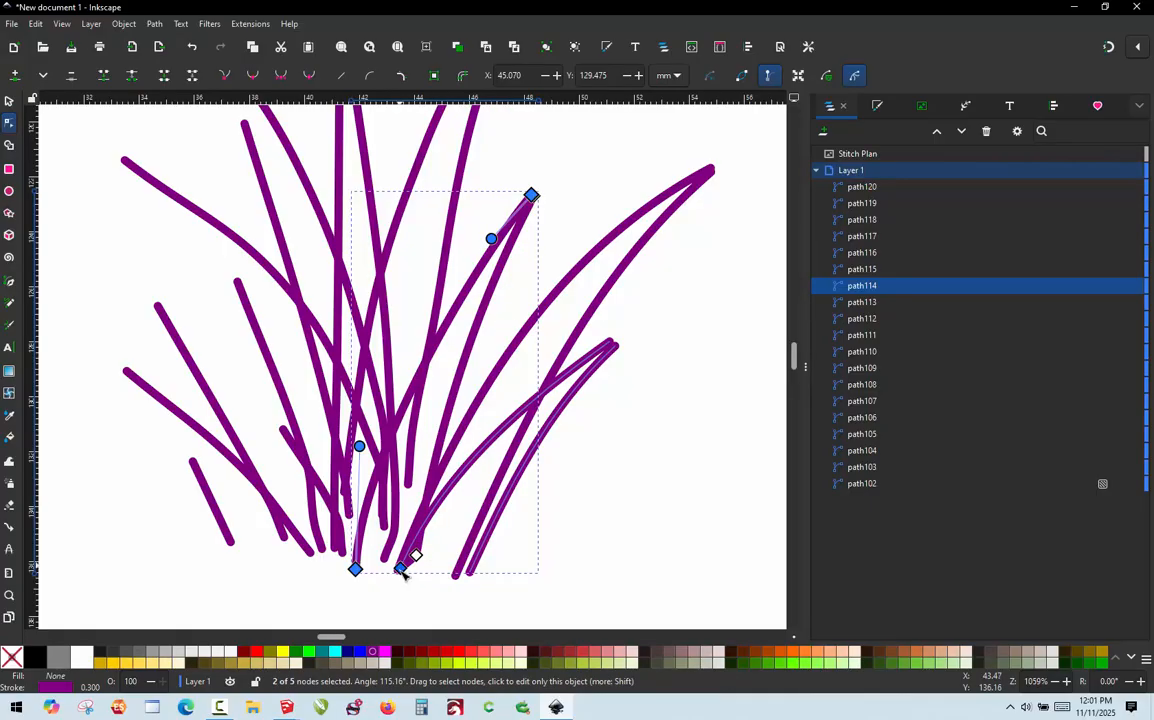
Extend the shorter rail of the tall right-leaning blade to its tip and delete the seven intermediate nodes
{"action": "left_click", "coordinate": [447, 248]}
{"action": "scroll", "coordinate": [455, 503], "scroll_direction": "down", "scroll_amount": 1}
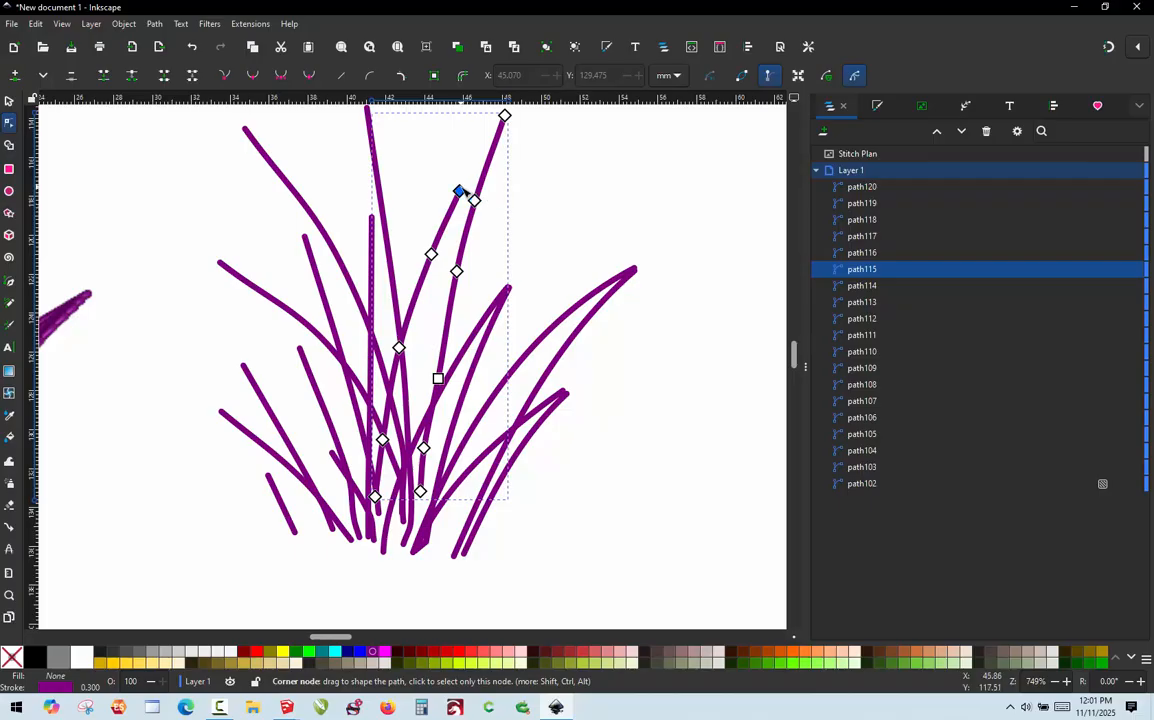
{"action": "left_click_drag", "start_coordinate": [461, 190], "coordinate": [499, 117]}
{"action": "left_click_drag", "start_coordinate": [533, 160], "coordinate": [327, 462]}
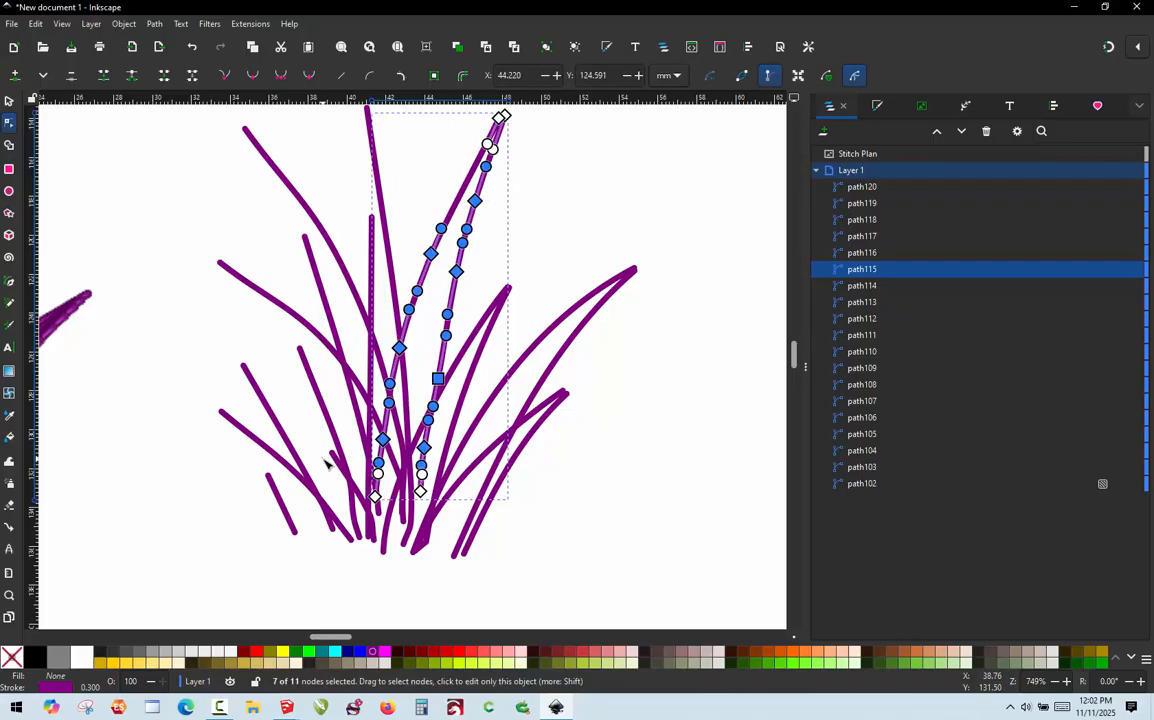
{"action": "key", "text": "Delete"}
Extend the shorter rail of the upright centre blade up to the longer rail's tip
{"action": "left_click", "coordinate": [386, 241]}
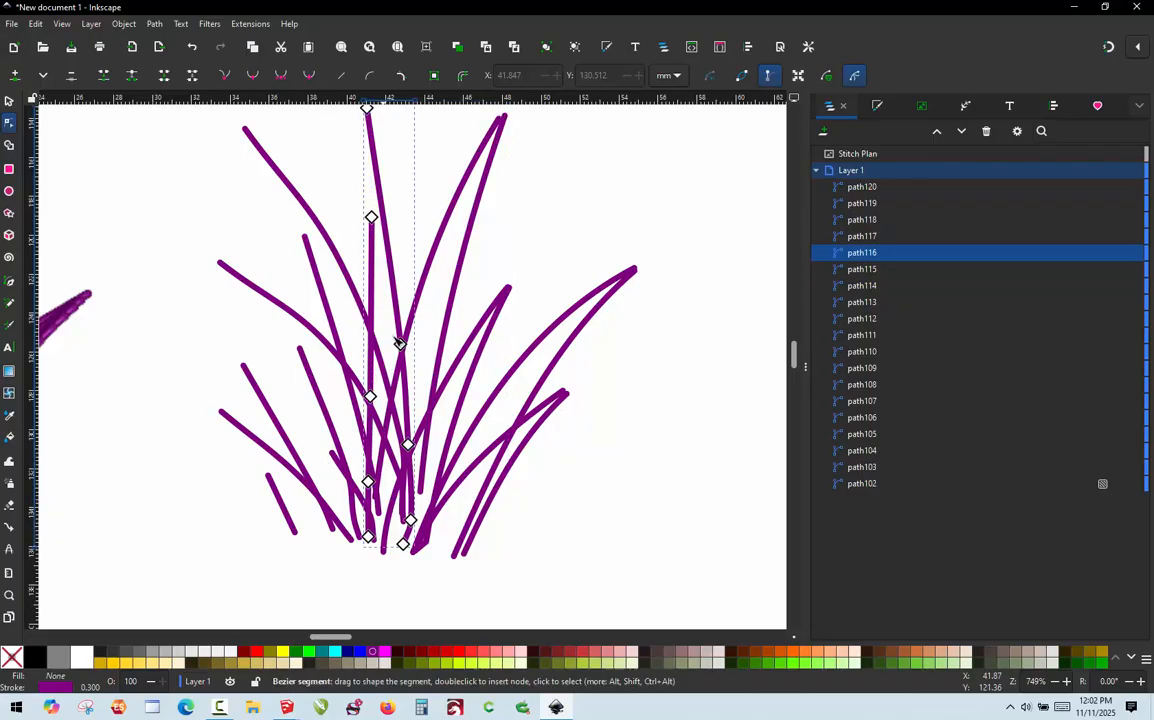
{"action": "scroll", "coordinate": [405, 382], "scroll_direction": "down", "scroll_amount": 1}
{"action": "scroll", "coordinate": [388, 220], "scroll_direction": "up", "scroll_amount": 1}
{"action": "left_click", "coordinate": [376, 282]}
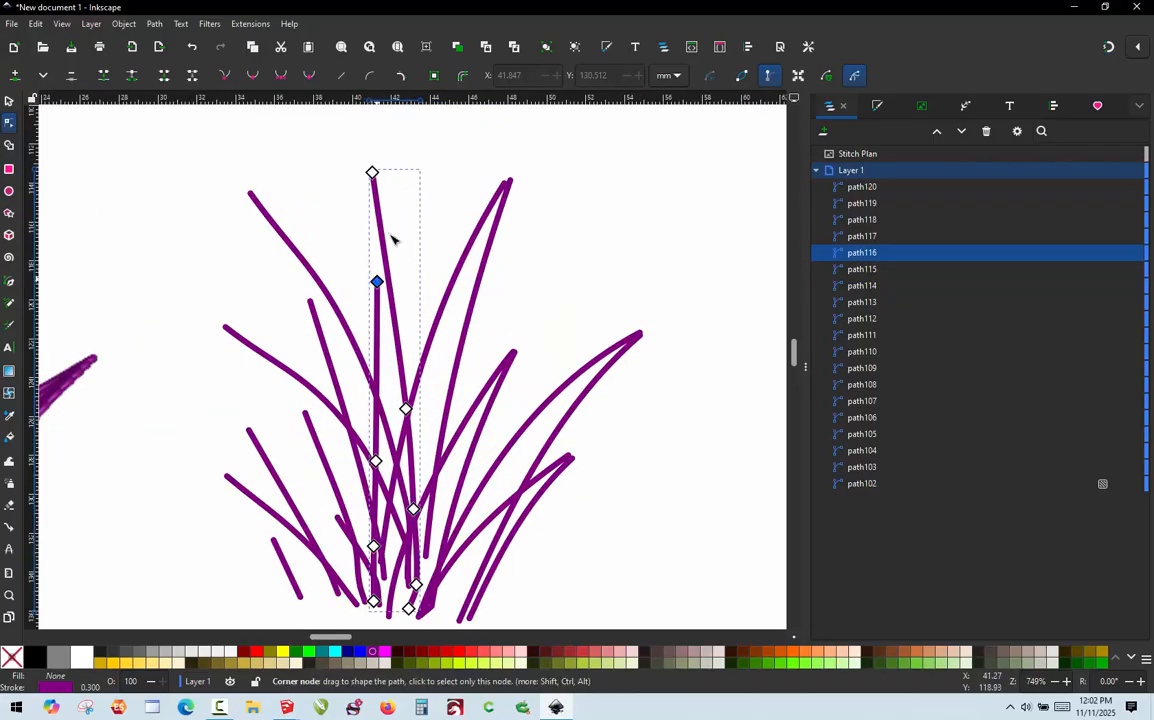
{"action": "key", "text": "Delete"}
{"action": "left_click", "coordinate": [372, 172]}
Delete the upright blade's five intermediate nodes and reshape its right rail into a smooth curve
{"action": "left_click_drag", "start_coordinate": [313, 293], "coordinate": [447, 594]}
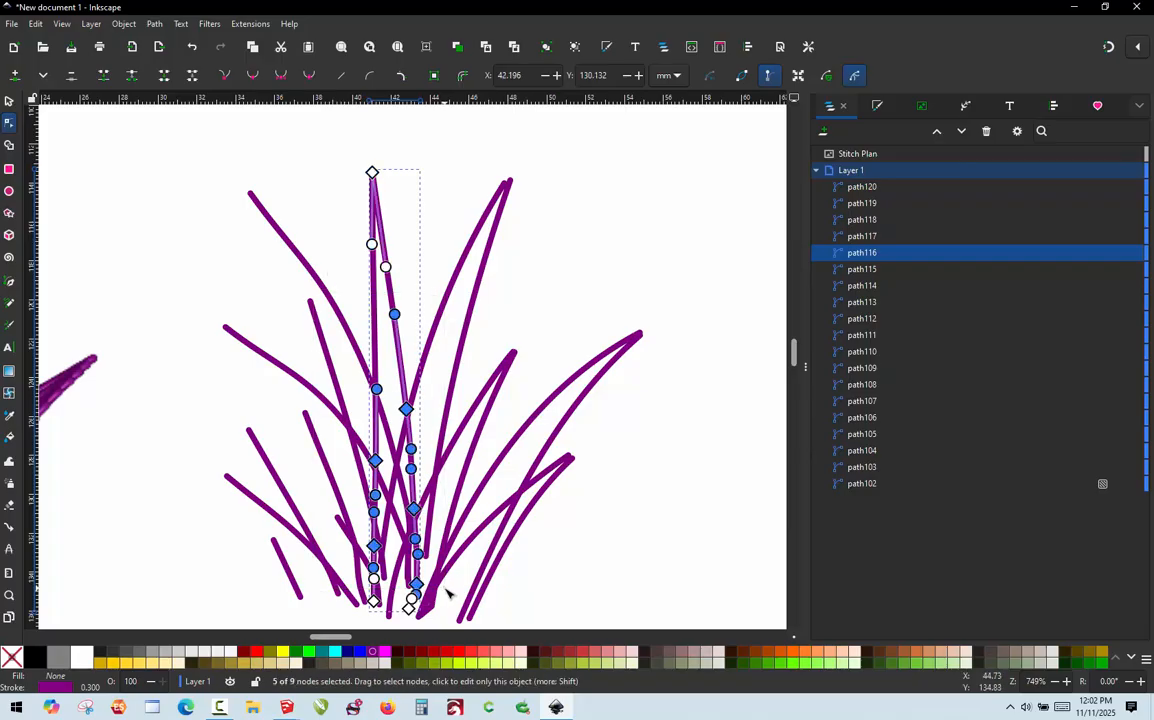
{"action": "key", "text": "Delete"}
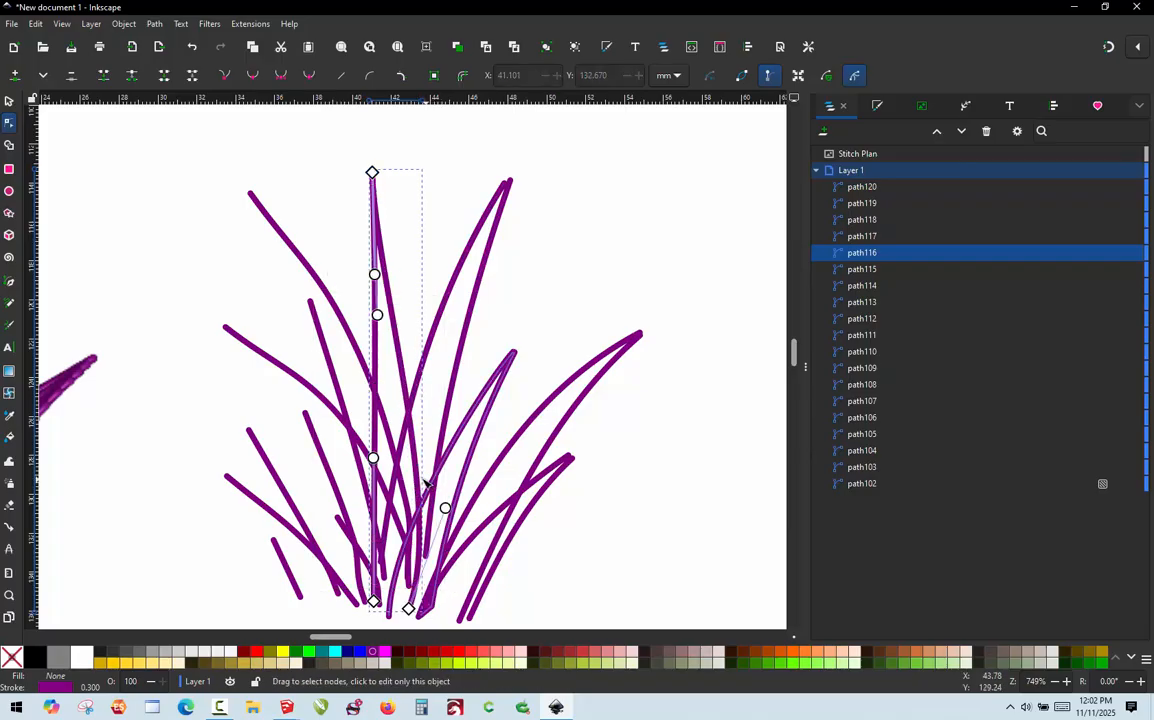
{"action": "left_click_drag", "start_coordinate": [440, 490], "coordinate": [405, 383]}
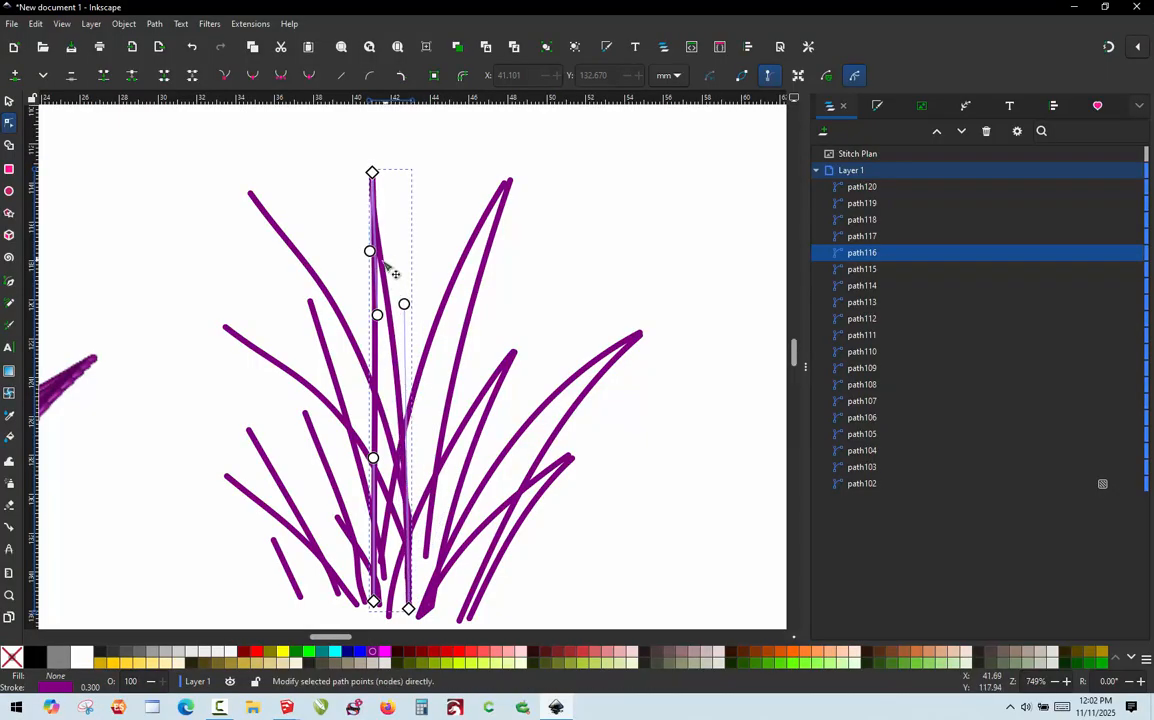
{"action": "left_click_drag", "start_coordinate": [370, 256], "coordinate": [394, 226]}
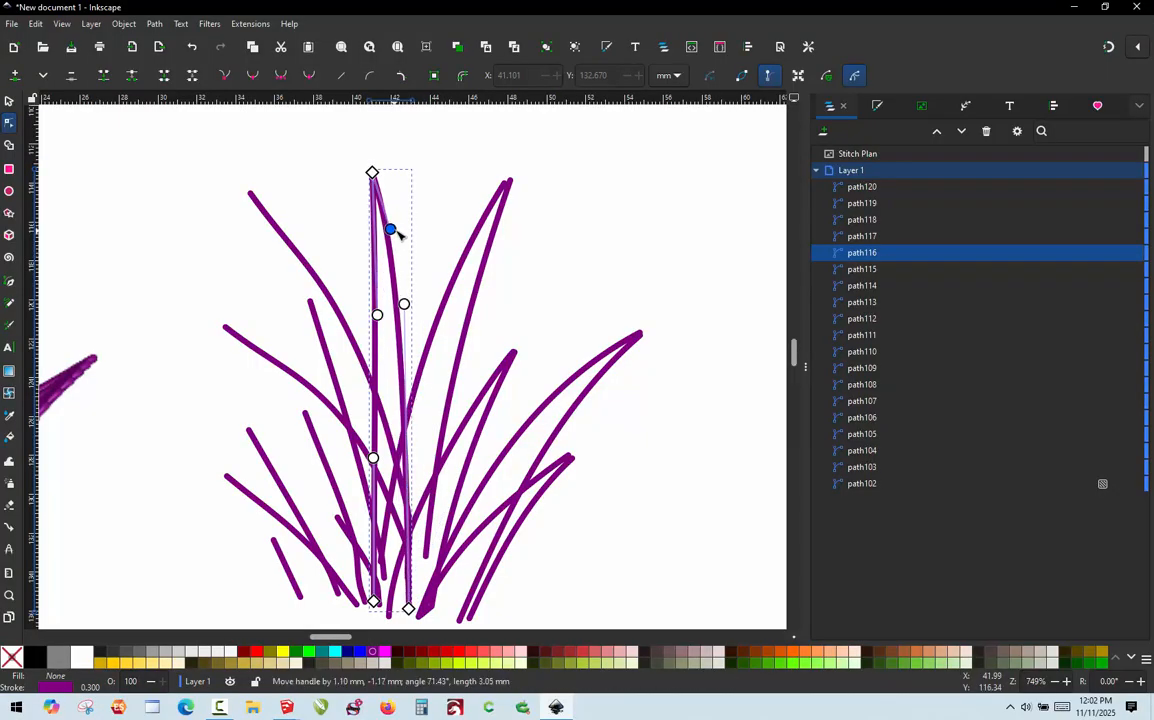
Extend the shorter rail of the tall left-leaning blade to its tip and simplify both rails into smooth curves by deleting the four intermediate nodes
{"action": "left_click", "coordinate": [328, 300]}
{"action": "left_click_drag", "start_coordinate": [310, 301], "coordinate": [251, 195]}
{"action": "scroll", "coordinate": [324, 275], "scroll_direction": "down", "scroll_amount": 1}
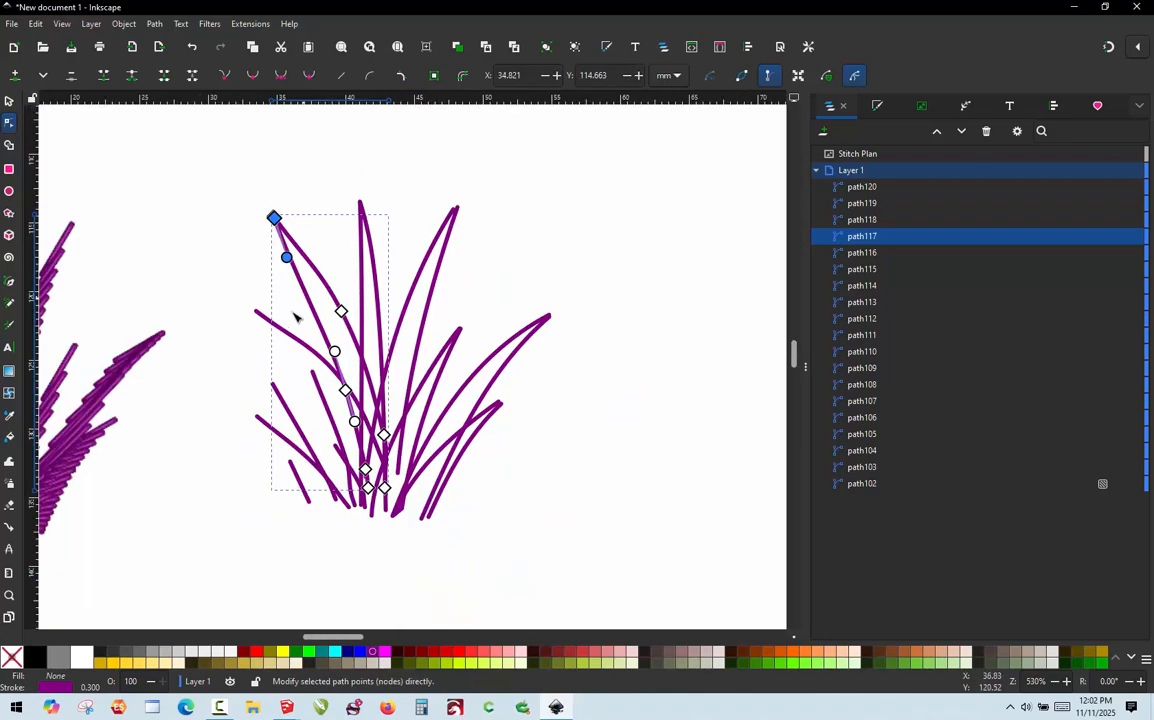
{"action": "scroll", "coordinate": [290, 316], "scroll_direction": "up", "scroll_amount": 1}
{"action": "left_click_drag", "start_coordinate": [278, 296], "coordinate": [480, 552]}
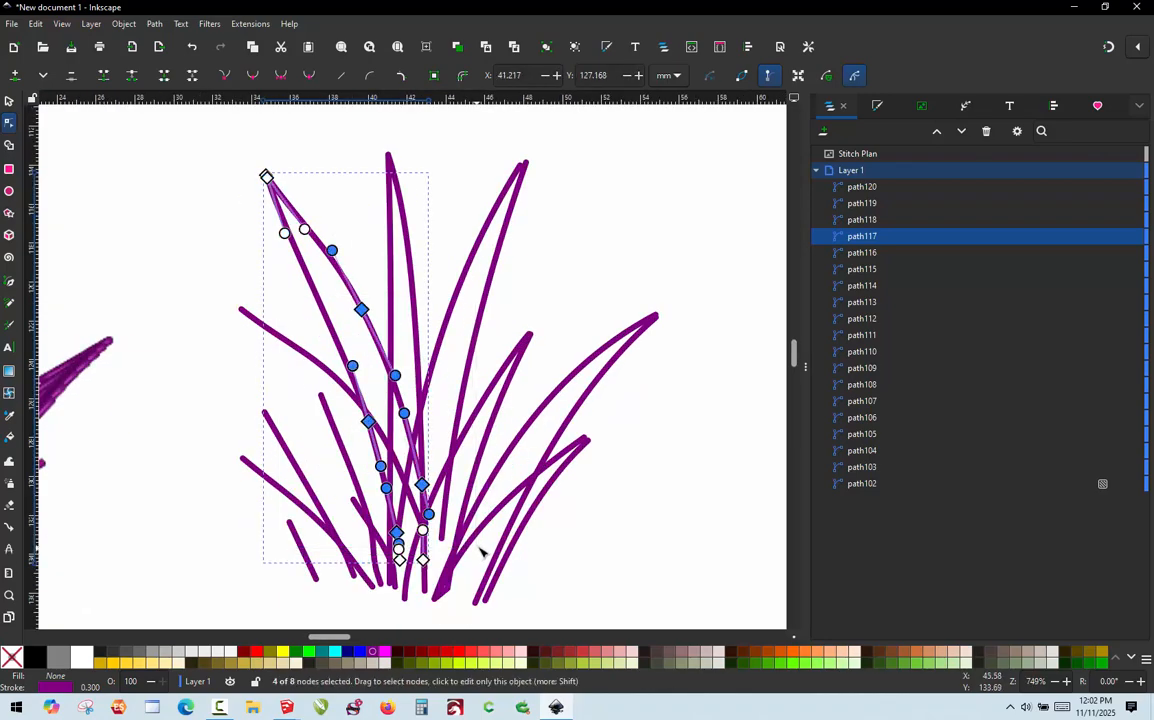
{"action": "key", "text": "Delete"}
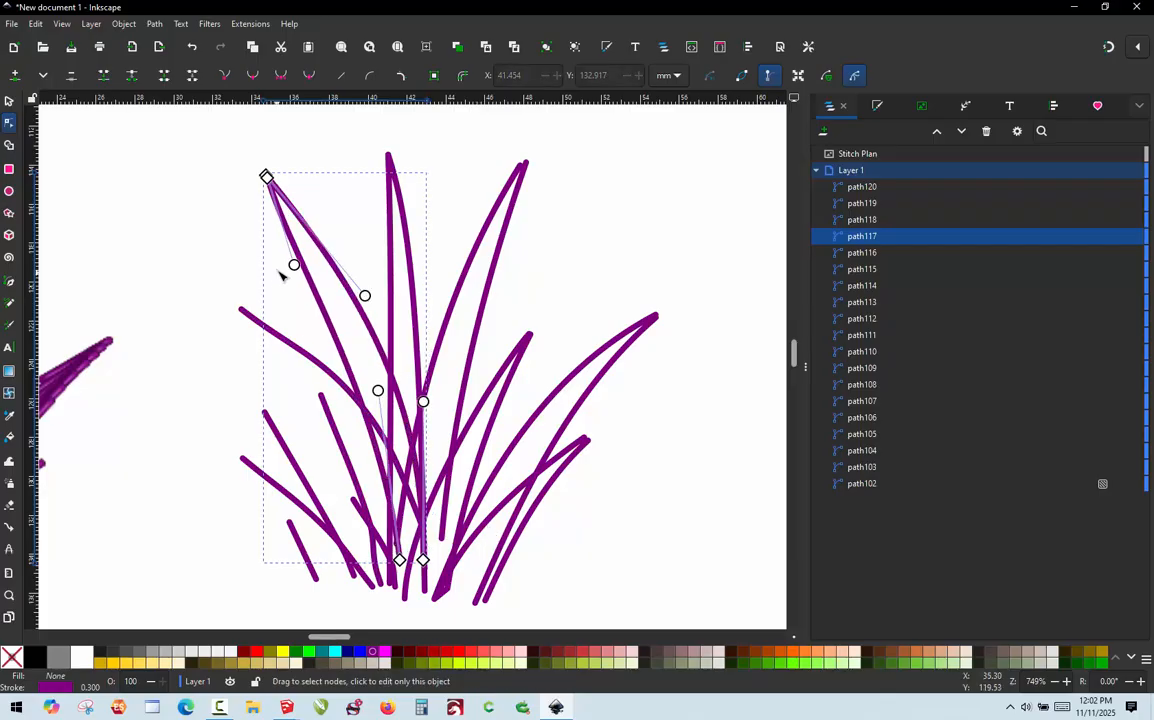
{"action": "left_click_drag", "start_coordinate": [294, 264], "coordinate": [331, 302]}
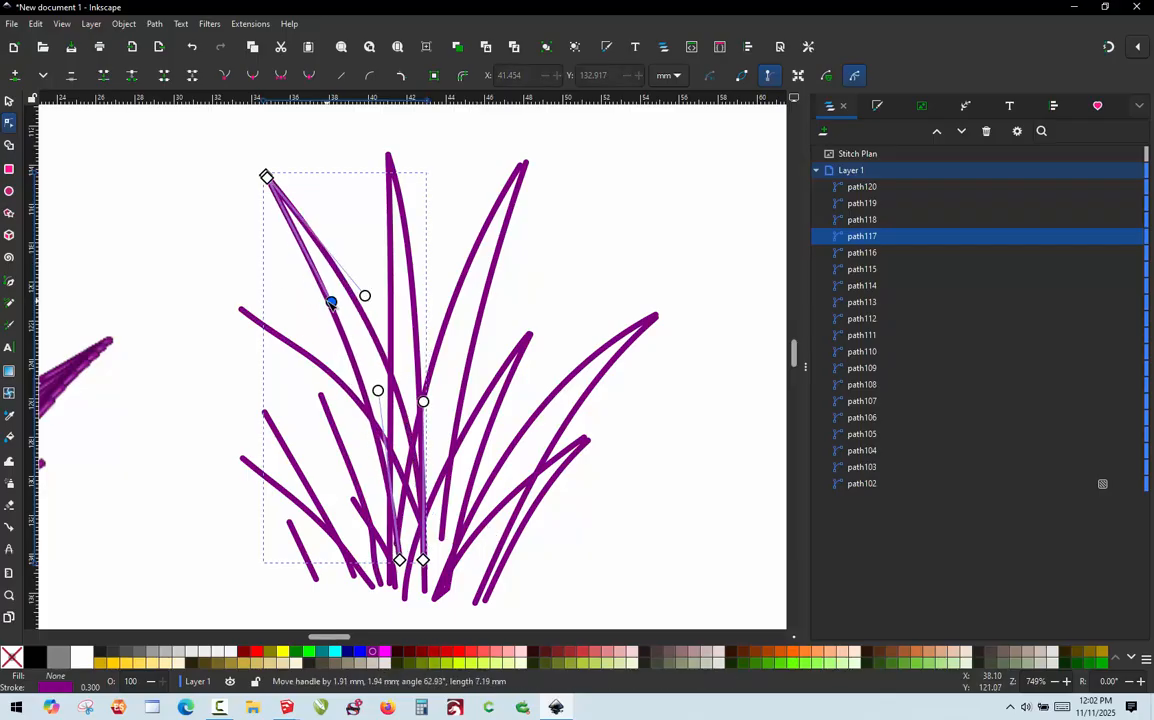
Extend the shorter rail of the mid-height left blade to its tip and reduce both rails to smooth curves without the four intermediate nodes
{"action": "left_click", "coordinate": [321, 396]}
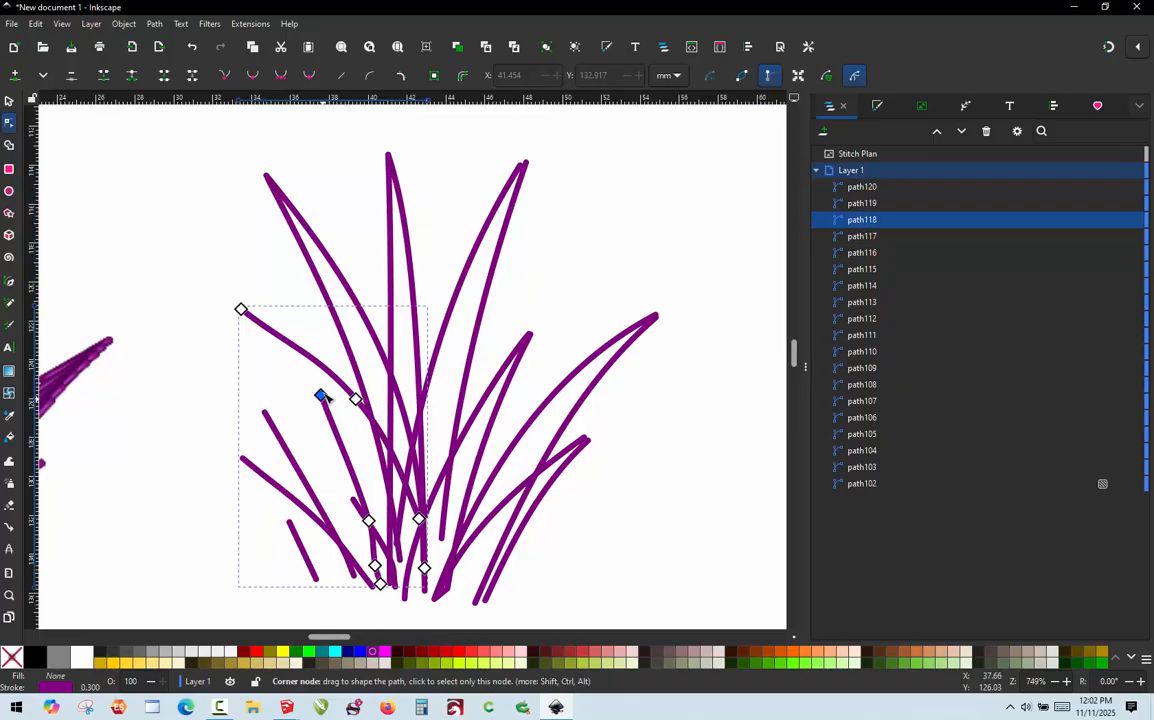
{"action": "left_click_drag", "start_coordinate": [293, 362], "coordinate": [304, 388]}
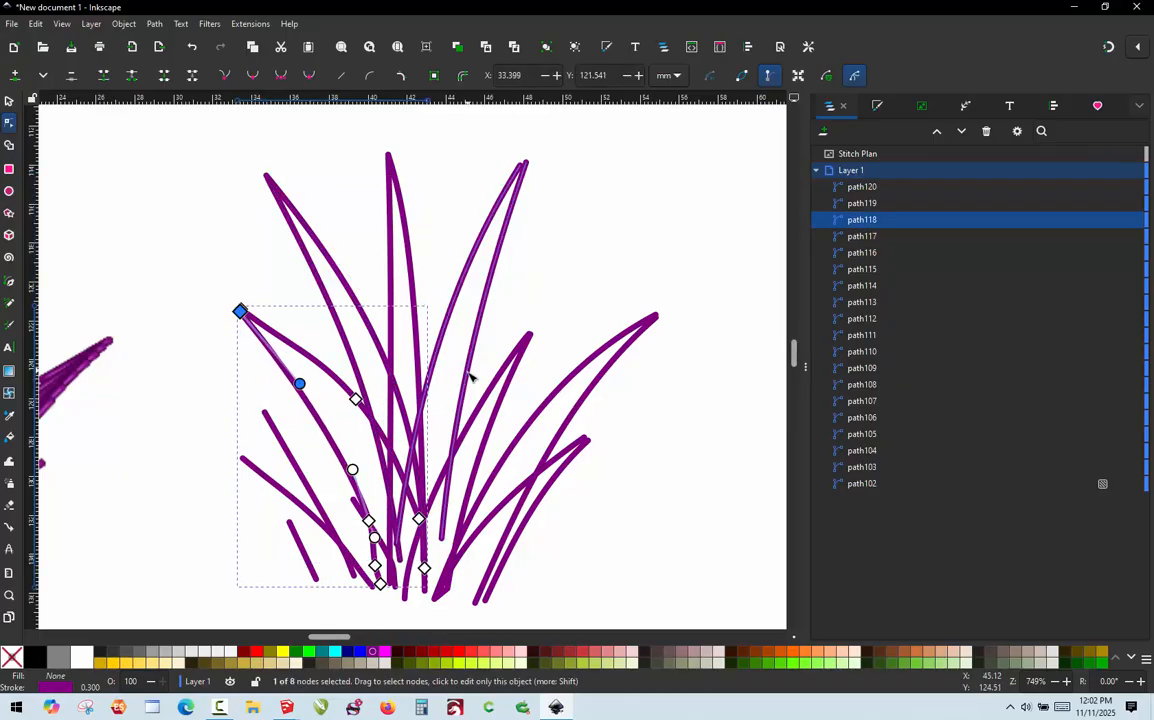
{"action": "left_click_drag", "start_coordinate": [465, 373], "coordinate": [295, 566]}
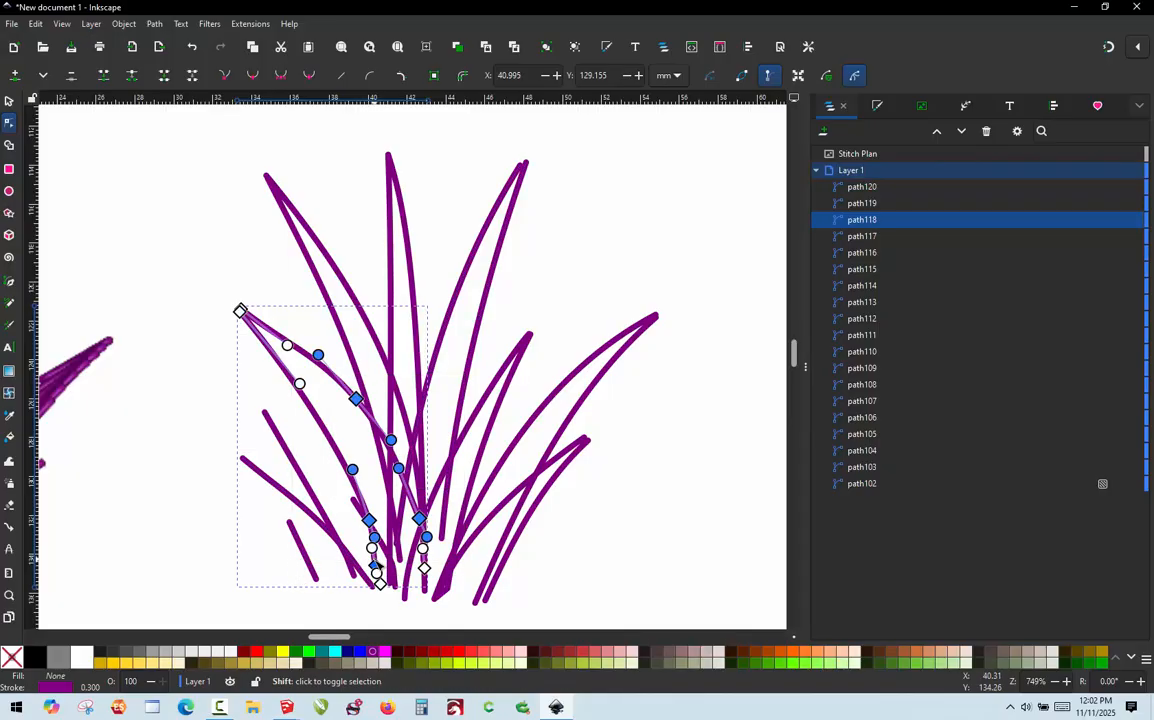
{"action": "key", "text": "Delete"}
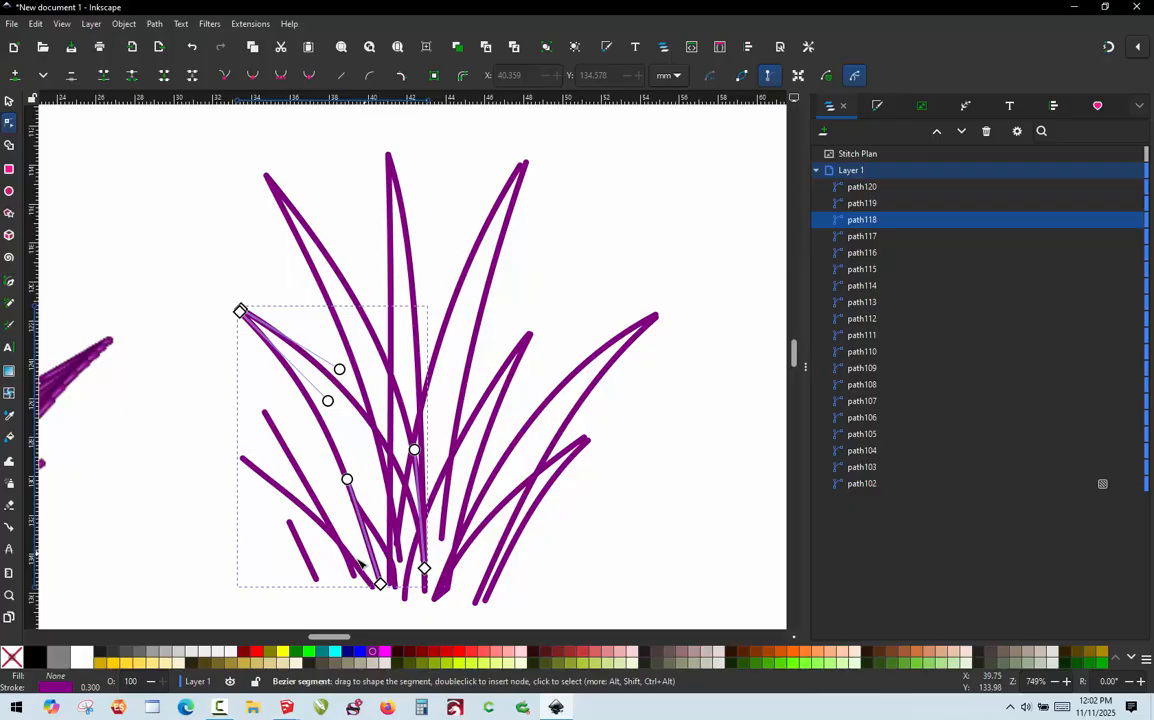
{"action": "left_click_drag", "start_coordinate": [414, 449], "coordinate": [374, 415]}
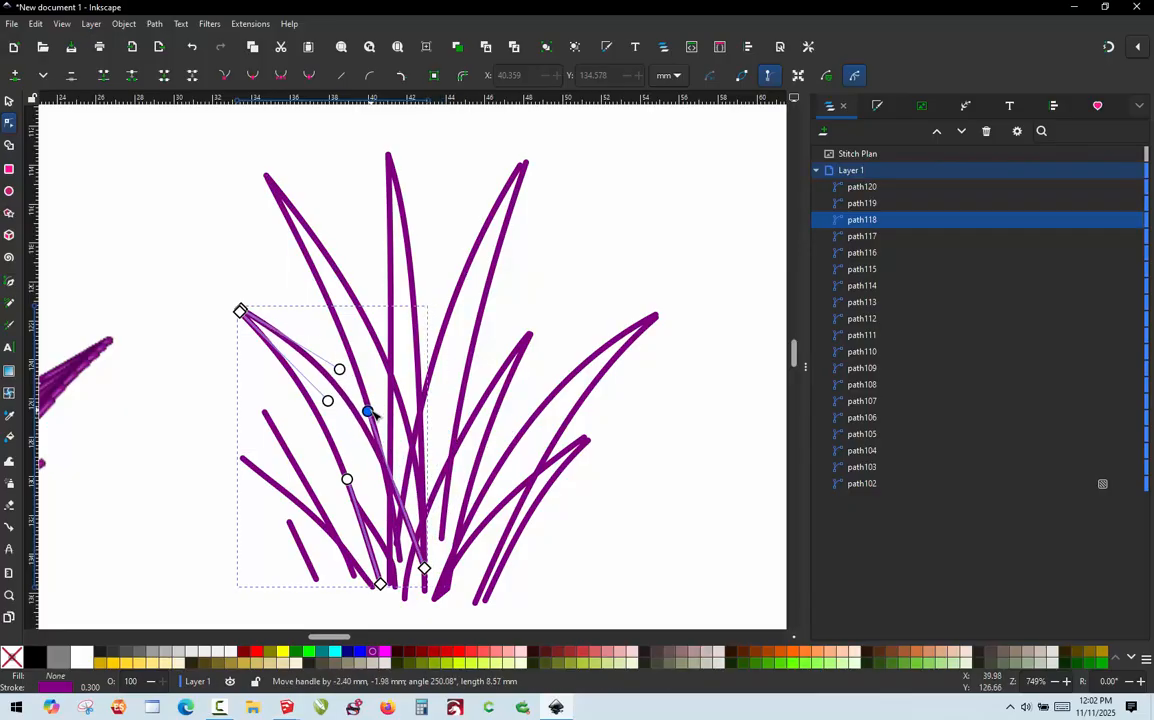
Extend the right rail of the second-lowest left blade to its tip and delete the blade's two intermediate nodes
{"action": "left_click", "coordinate": [294, 466]}
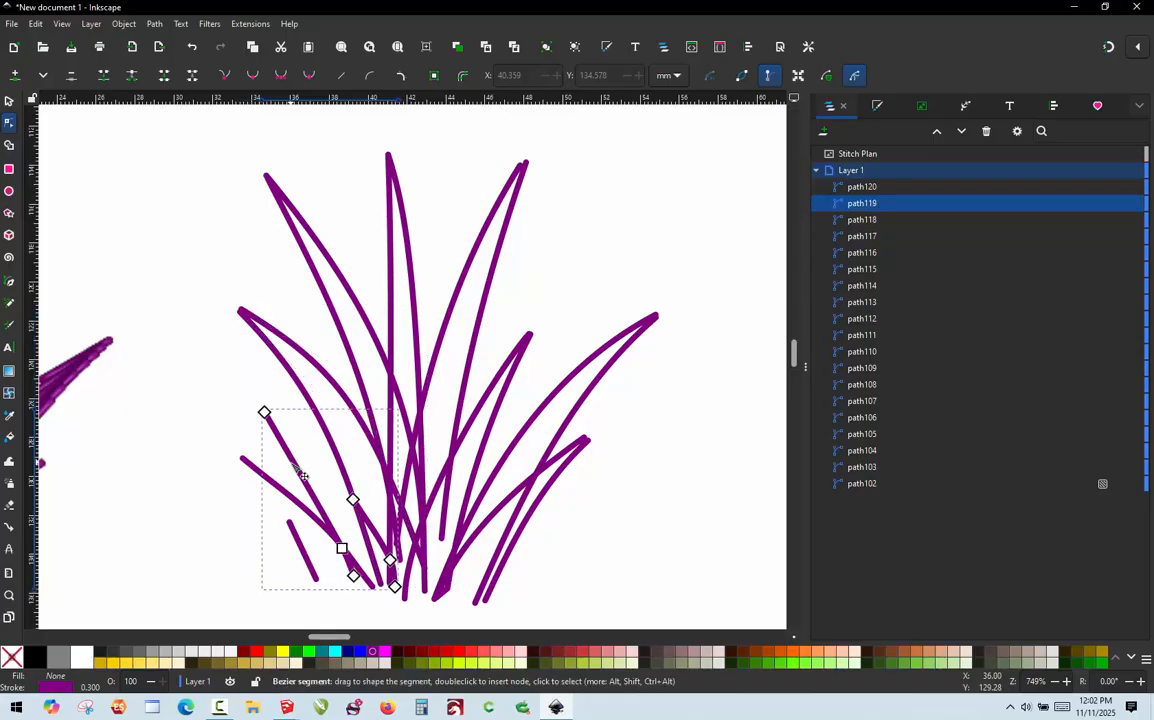
{"action": "left_click_drag", "start_coordinate": [353, 500], "coordinate": [300, 434]}
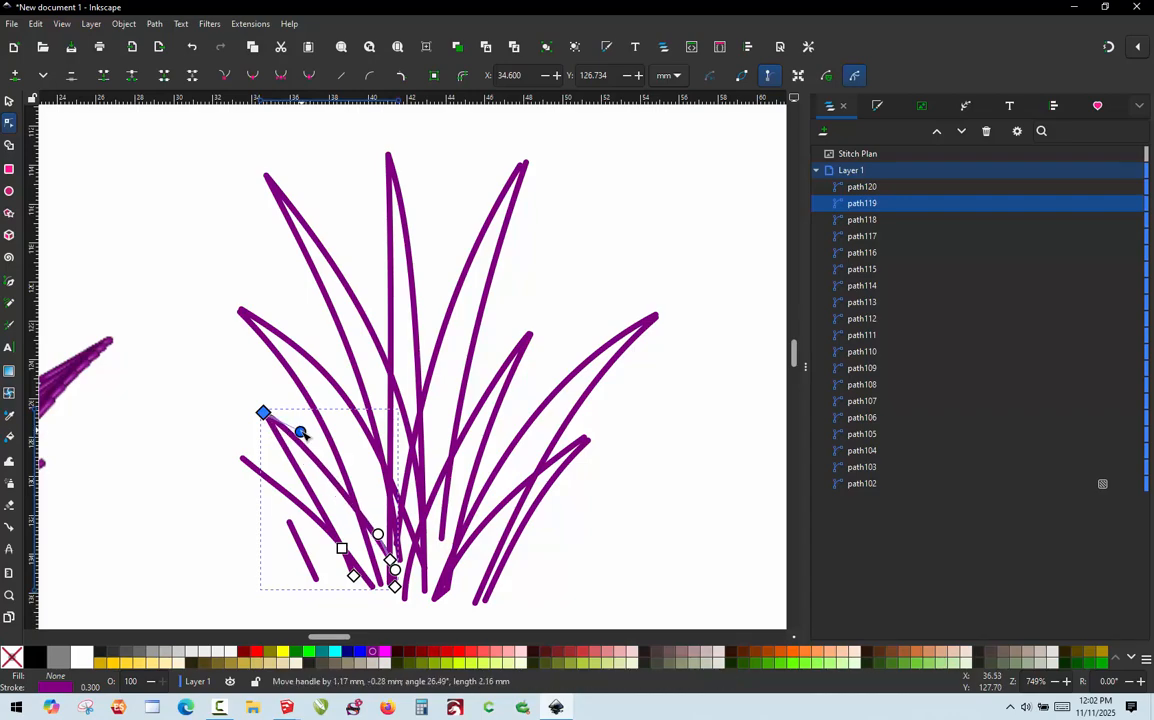
{"action": "left_click", "coordinate": [390, 560], "text": "ctrl+alt"}
{"action": "left_click", "coordinate": [342, 548], "text": "ctrl+alt"}
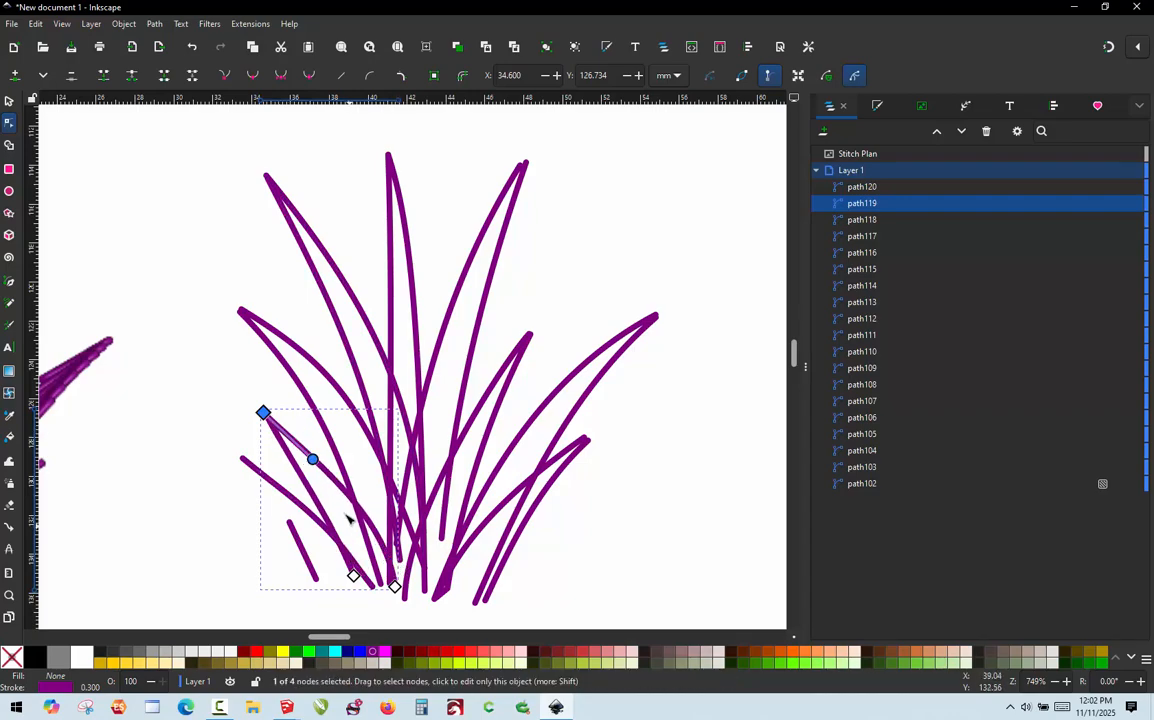
Bend that blade's right rail into a smoother arc and move the left rail's base node slightly down and right
{"action": "left_click", "coordinate": [395, 586]}
{"action": "left_click_drag", "start_coordinate": [386, 518], "coordinate": [356, 488]}
{"action": "left_click_drag", "start_coordinate": [355, 583], "coordinate": [384, 610]}
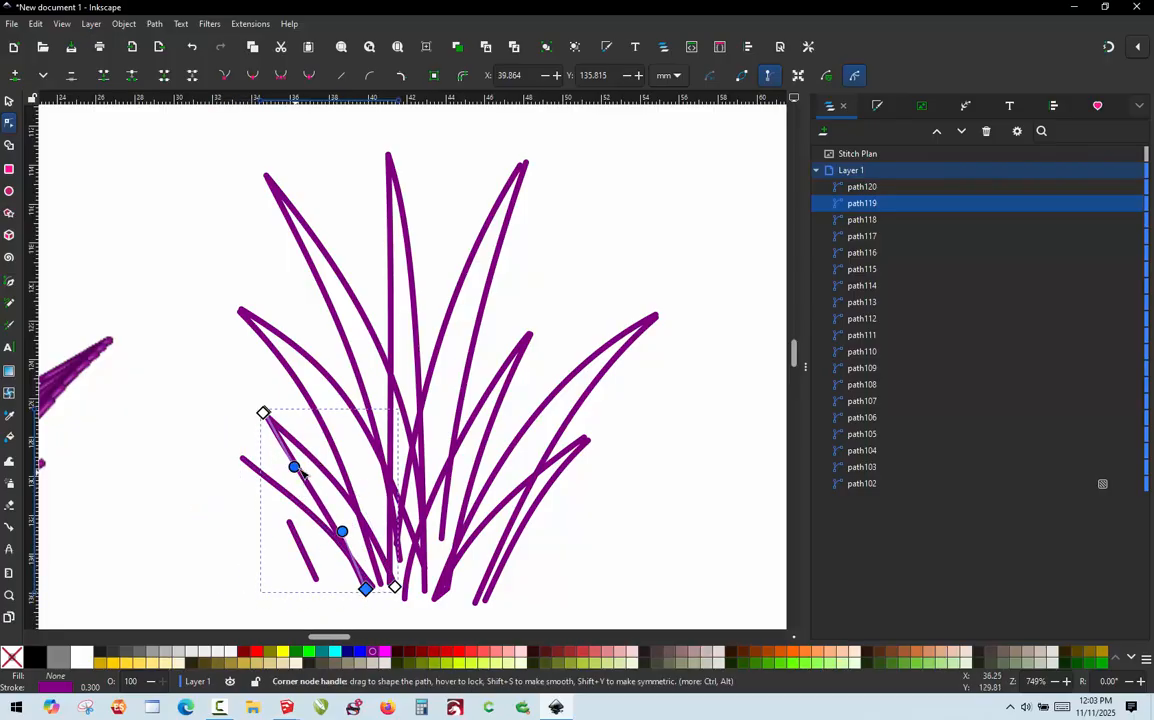
Extend the lowest left blade's shorter rail to its tip as a gentle arc and delete the longer rail's middle node
{"action": "left_click", "coordinate": [288, 521]}
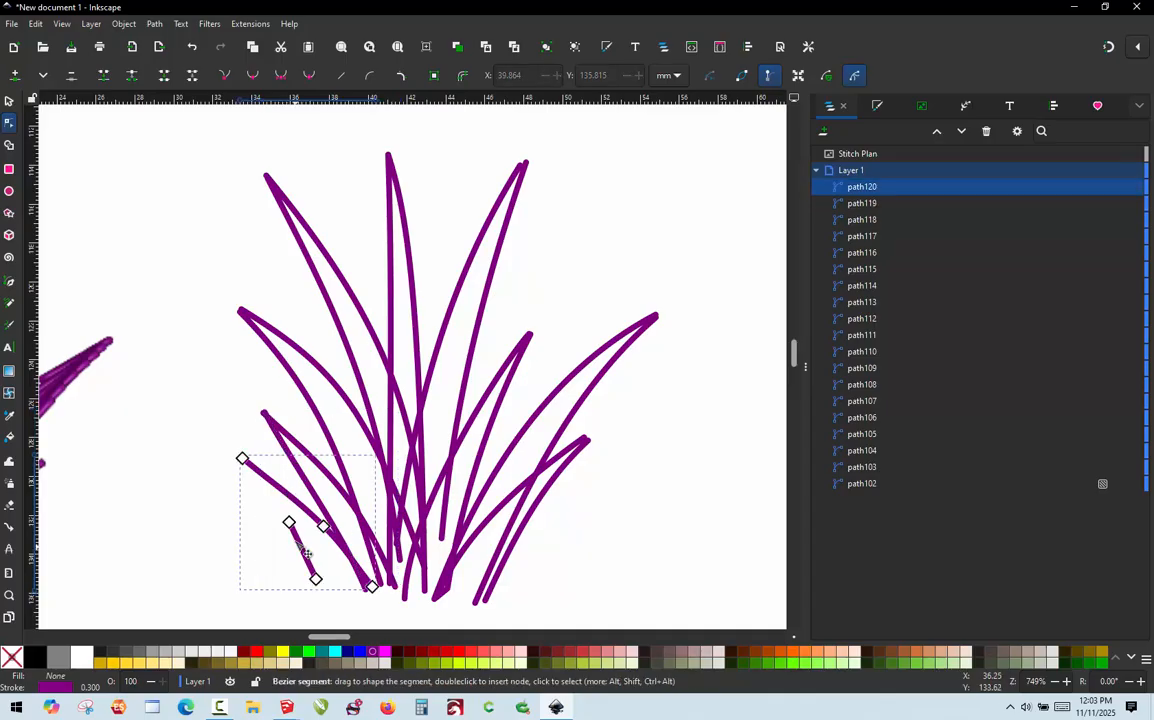
{"action": "left_click_drag", "start_coordinate": [288, 521], "coordinate": [244, 462]}
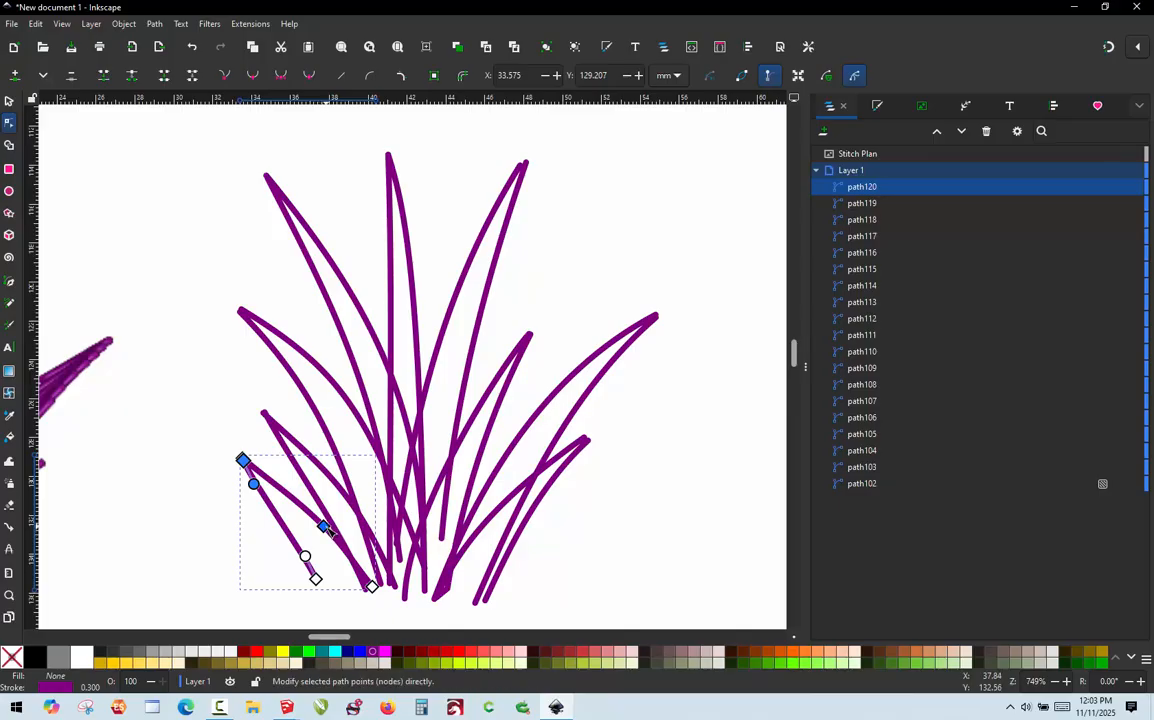
{"action": "mouse_move", "coordinate": [305, 556]}
{"action": "left_mouse_down"}
{"action": "mouse_move", "coordinate": [337, 543]}
{"action": "mouse_move", "coordinate": [311, 550]}
{"action": "left_mouse_up"}
{"action": "left_click_drag", "start_coordinate": [254, 484], "coordinate": [273, 497]}
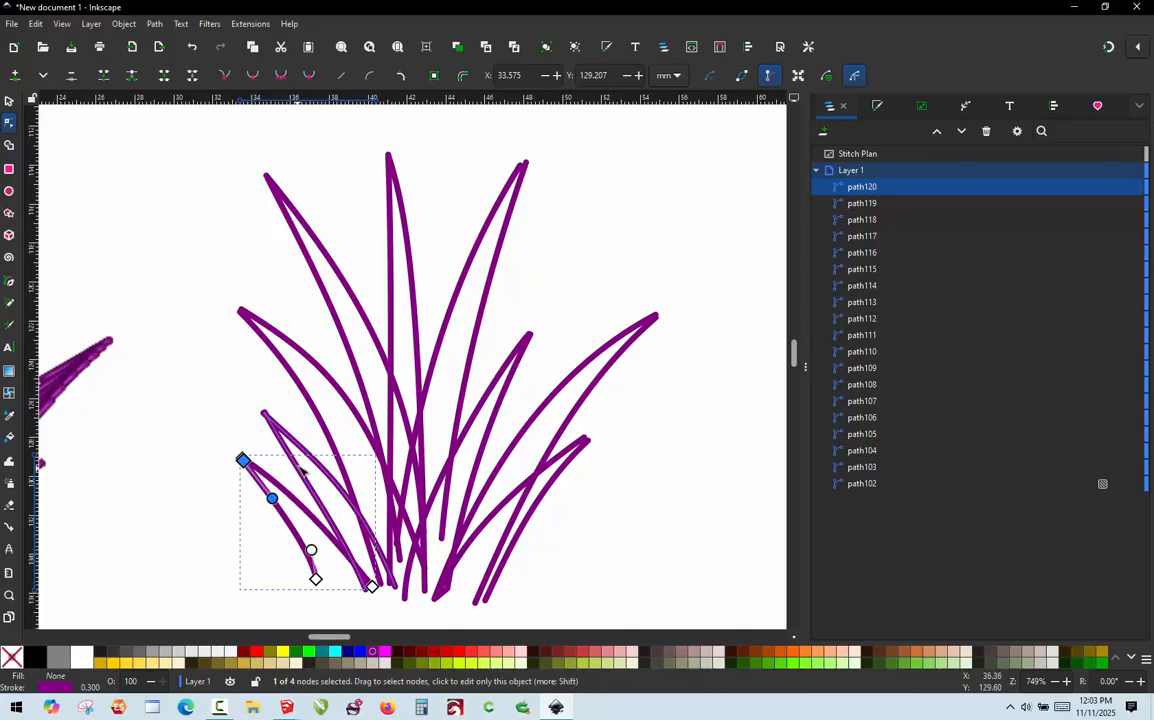
Generate an Ink/Stitch stitch plan preview in Realistic View for the nine cleaned-up grass blades
{"action": "scroll", "coordinate": [309, 466], "scroll_direction": "down", "scroll_amount": 1}
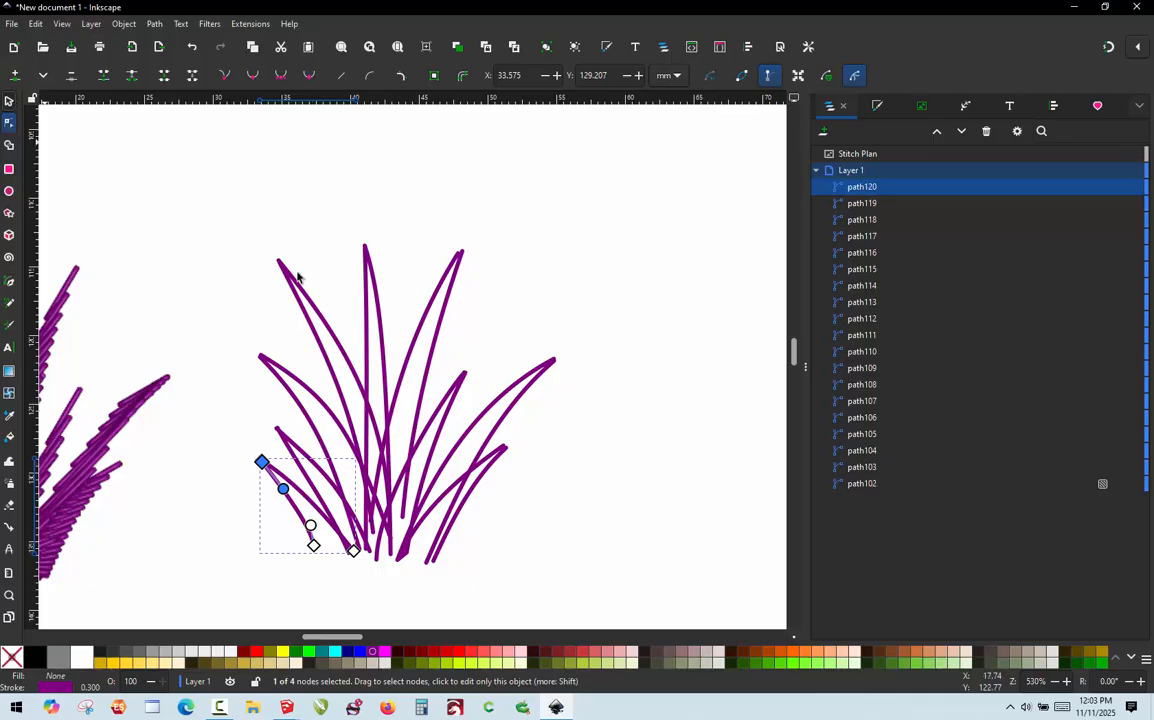
{"action": "left_click", "coordinate": [9, 101]}
{"action": "left_click", "coordinate": [503, 222]}
{"action": "scroll", "coordinate": [513, 249], "scroll_direction": "down", "scroll_amount": 1}
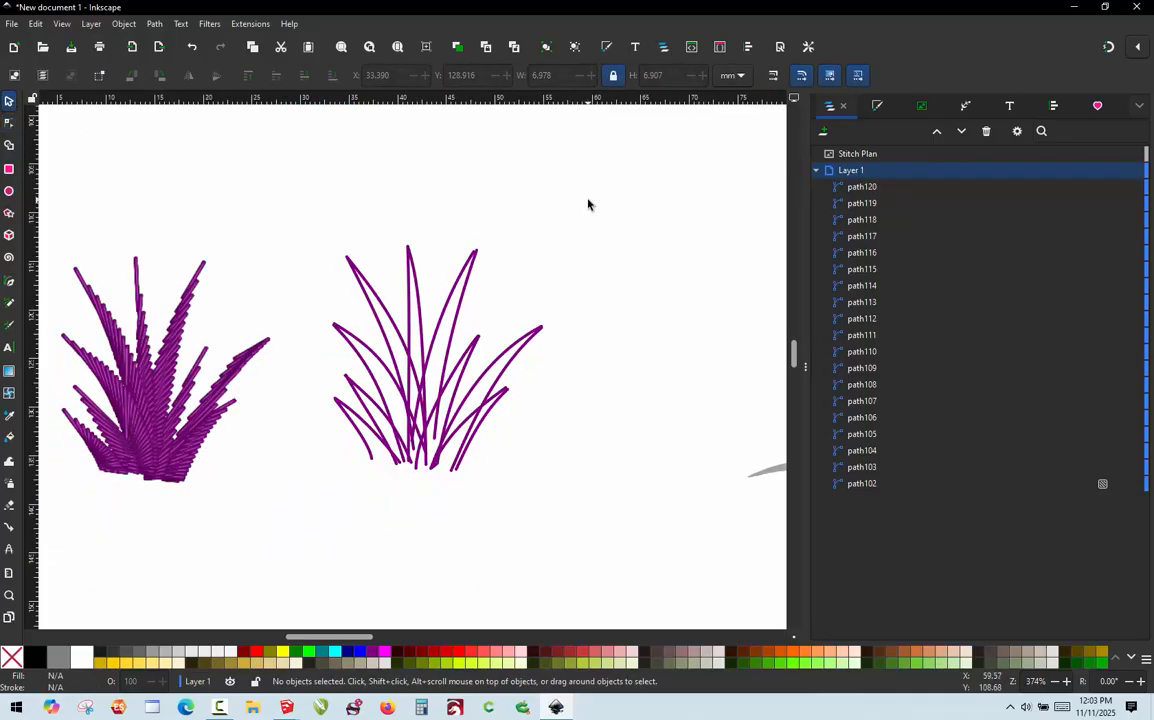
{"action": "left_click_drag", "start_coordinate": [588, 204], "coordinate": [311, 507]}
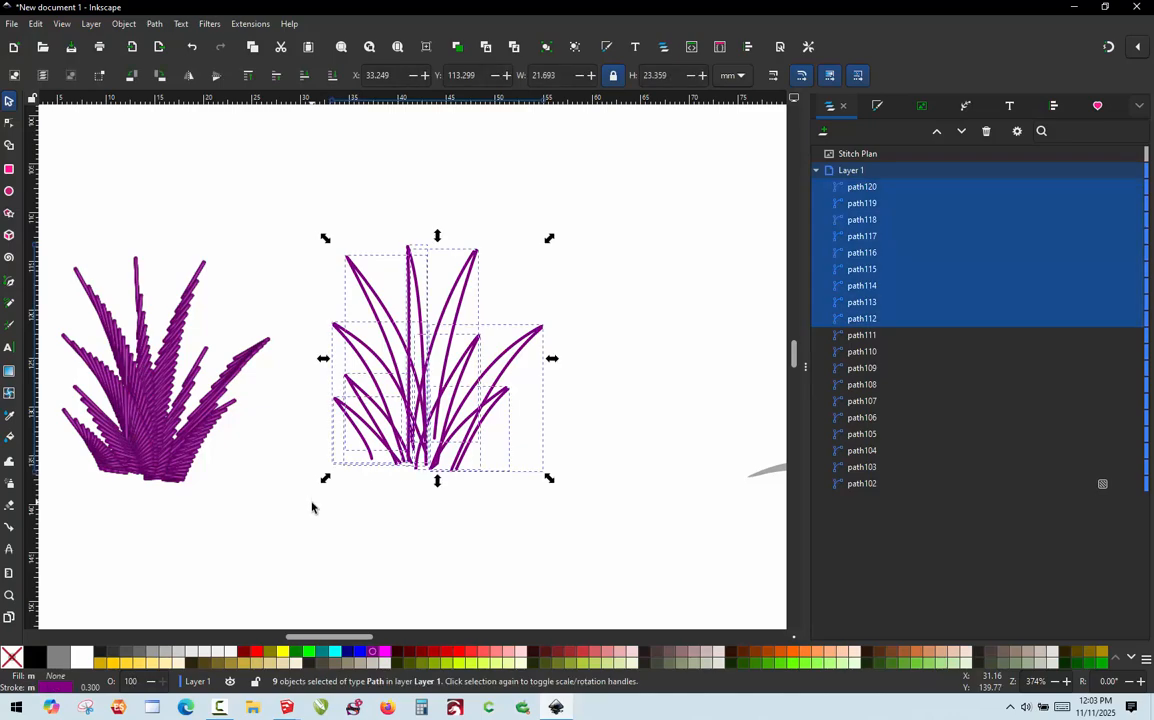
{"action": "left_click", "coordinate": [251, 24]}
{"action": "mouse_move", "coordinate": [312, 219]}
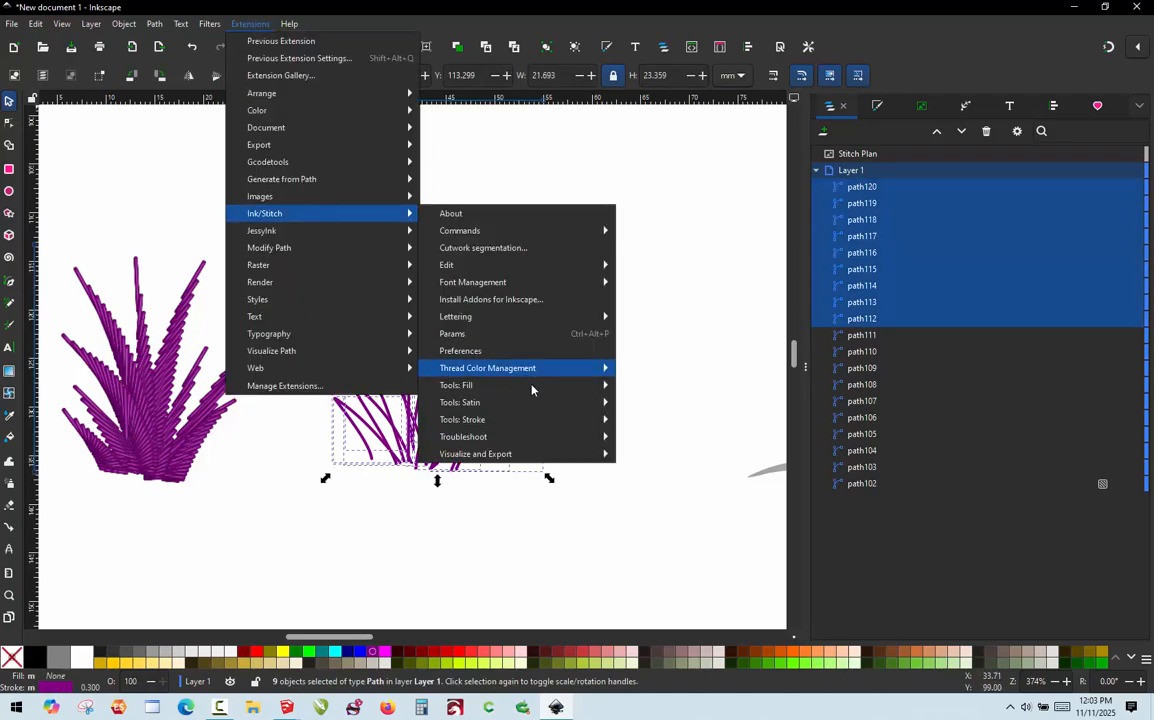
{"action": "mouse_move", "coordinate": [530, 455]}
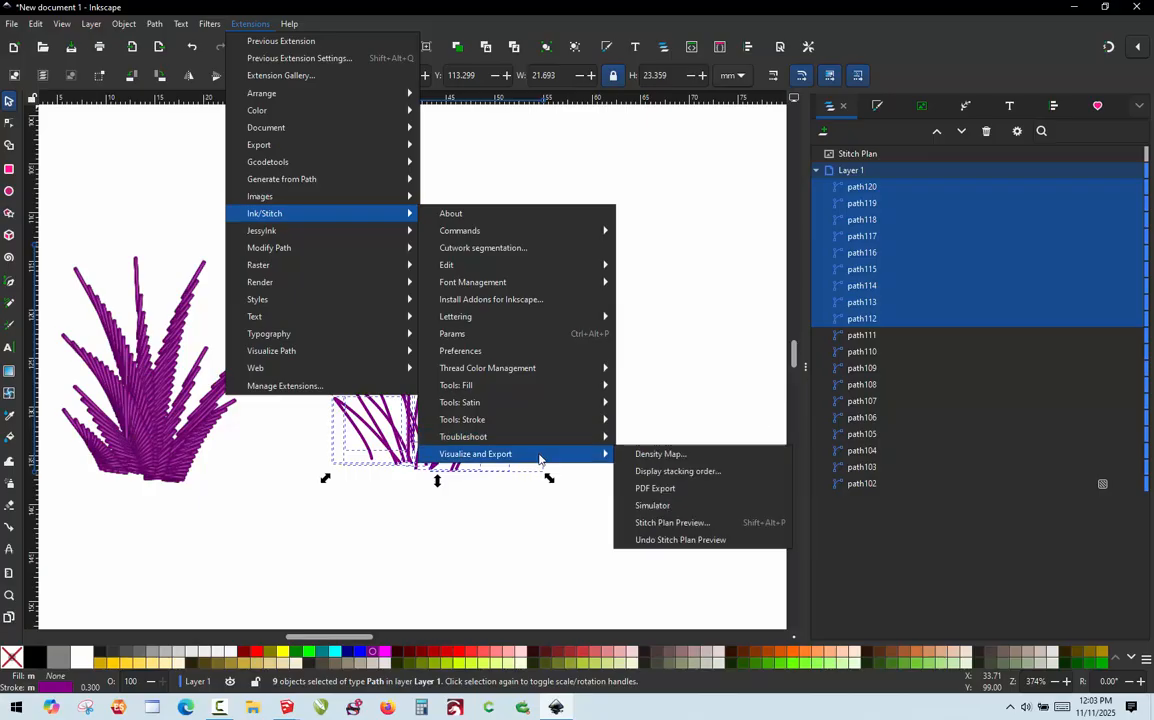
{"action": "left_click", "coordinate": [672, 524]}
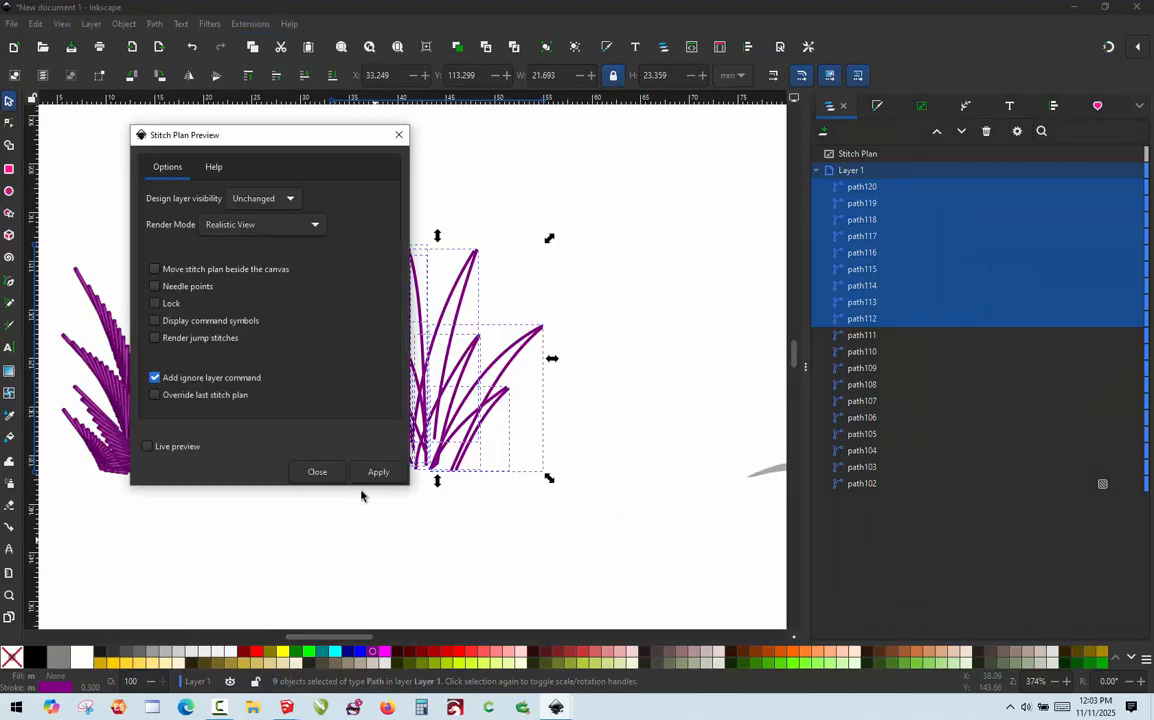
{"action": "left_click", "coordinate": [373, 484]}
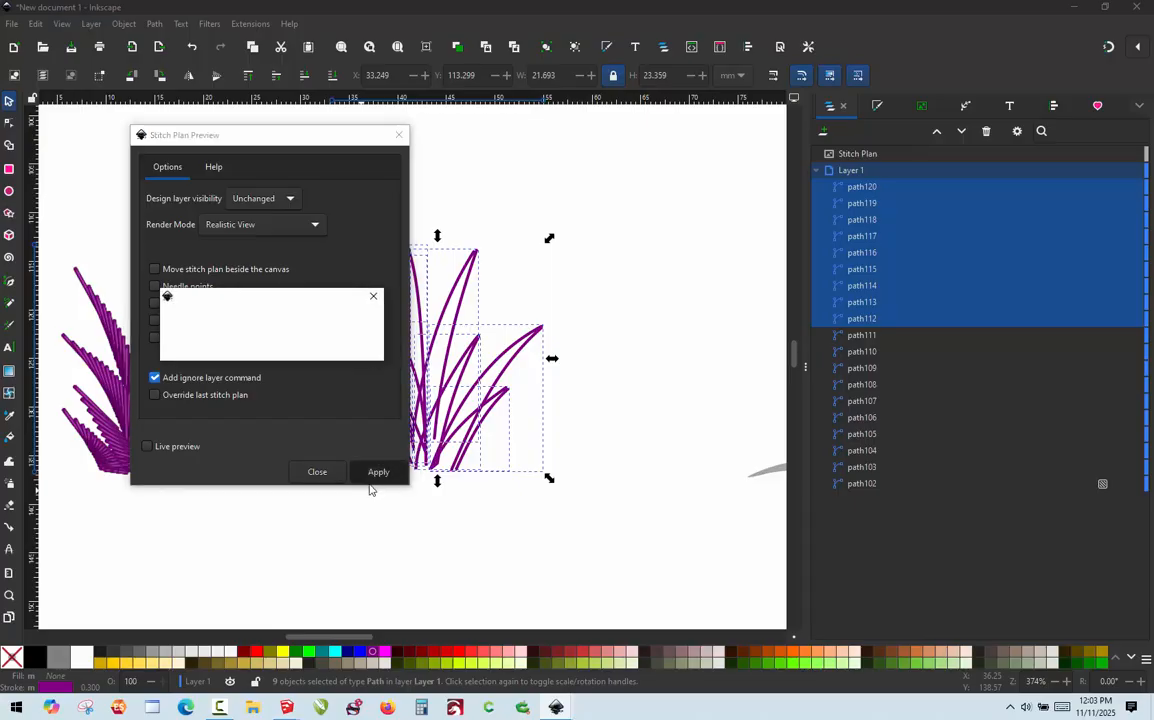
{"action": "left_click", "coordinate": [316, 472]}
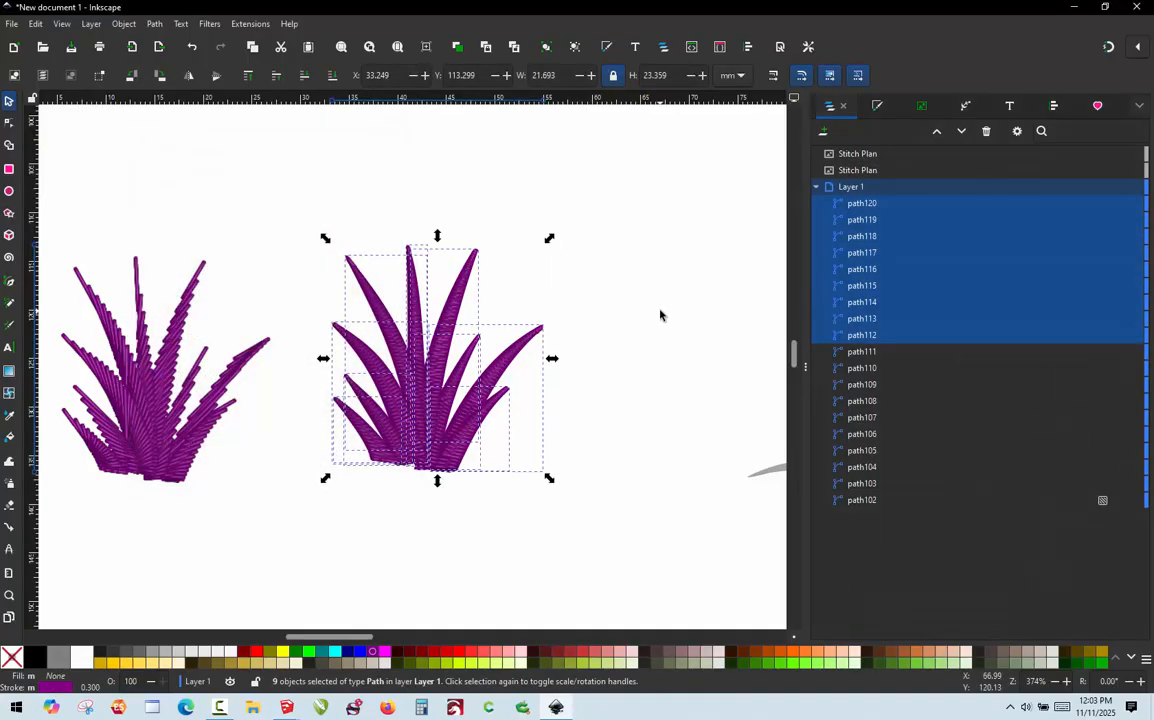
{"action": "scroll", "coordinate": [660, 315], "scroll_direction": "down", "scroll_amount": 1}
{"action": "left_click_drag", "start_coordinate": [446, 313], "coordinate": [113, 330]}
{"action": "key", "text": "ctrl+z"}
{"action": "key", "text": "Escape"}
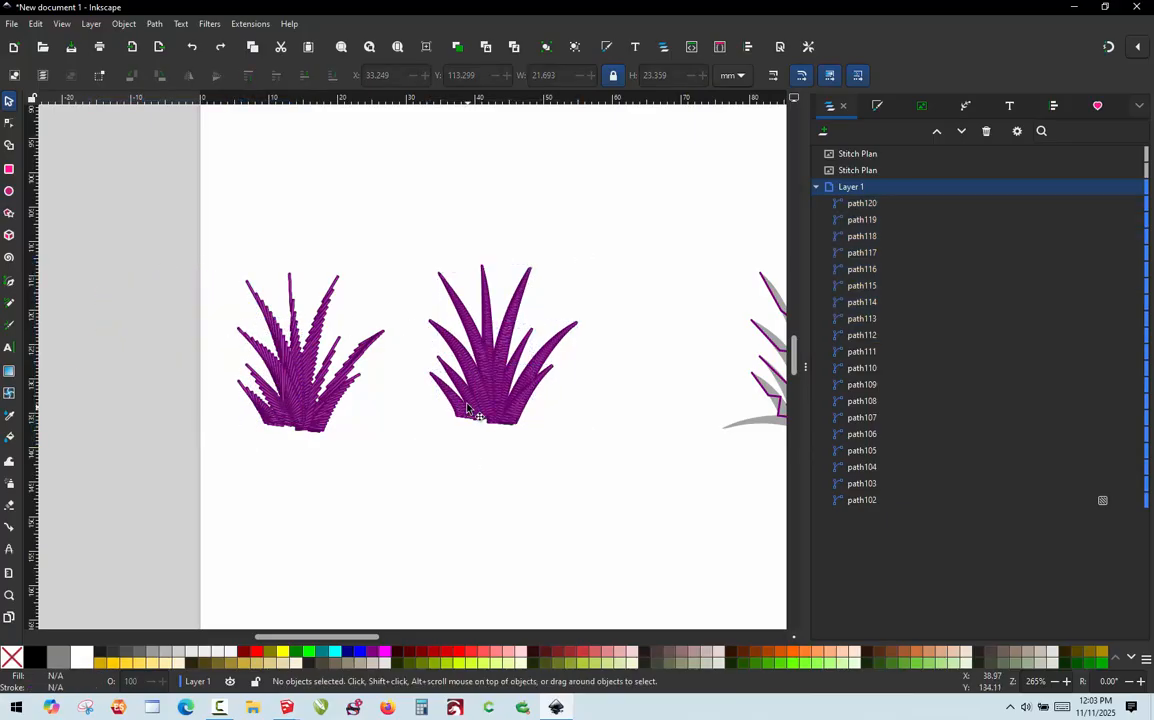
Move the new stitch plan preview off the page, to the left of the earlier preview, to compare the two
{"action": "left_click_drag", "start_coordinate": [467, 408], "coordinate": [139, 420]}
{"action": "scroll", "coordinate": [105, 365], "scroll_direction": "up", "scroll_amount": 3, "text": "ctrl"}
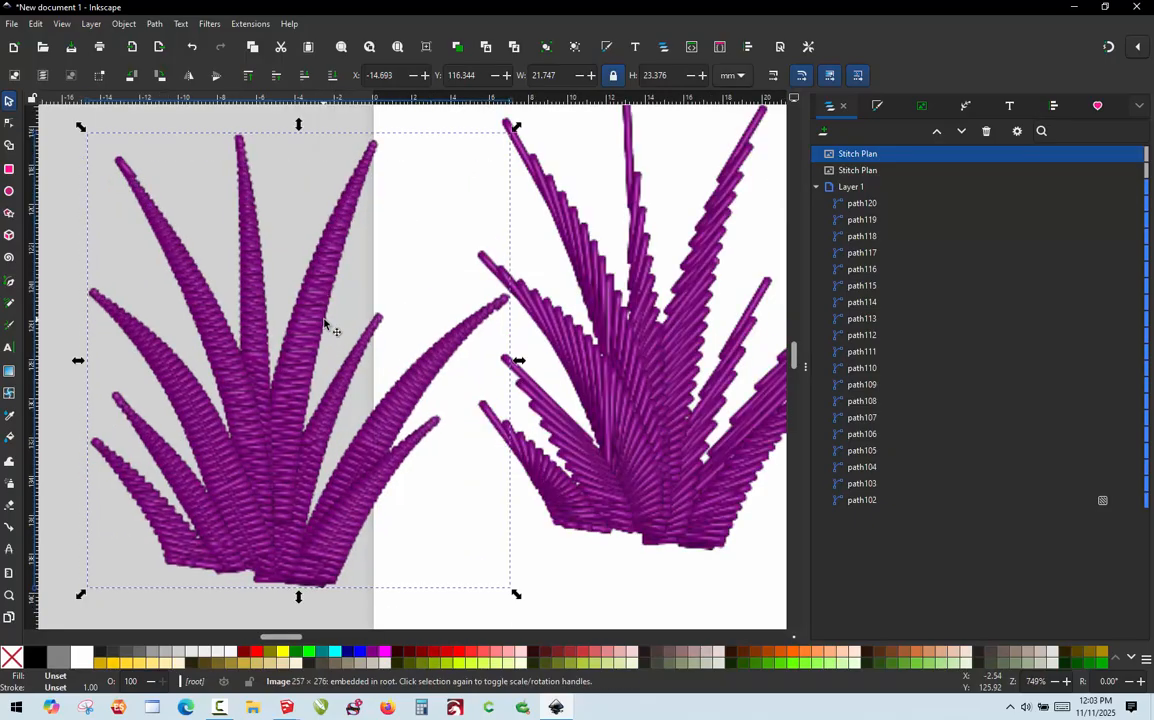
{"action": "scroll", "coordinate": [325, 322], "scroll_direction": "down", "scroll_amount": 1, "text": "ctrl"}
{"action": "left_click_drag", "start_coordinate": [295, 480], "coordinate": [280, 461]}
{"action": "left_click", "coordinate": [241, 578]}
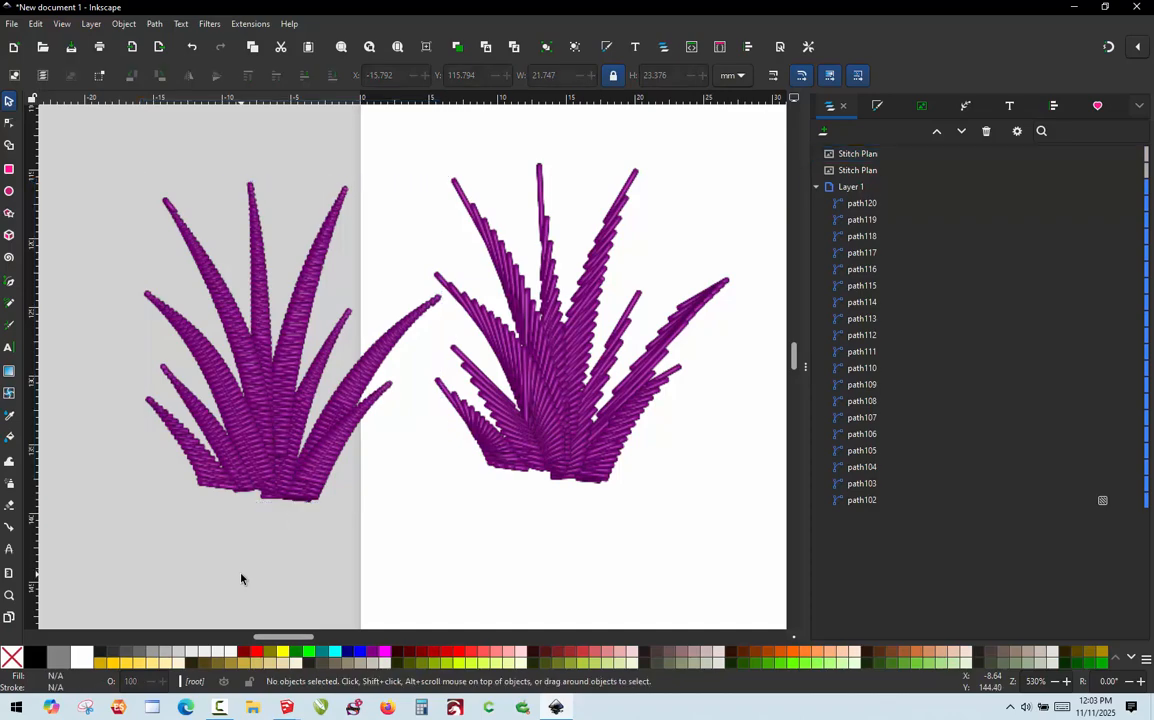
{"action": "left_click_drag", "start_coordinate": [283, 480], "coordinate": [280, 479]}
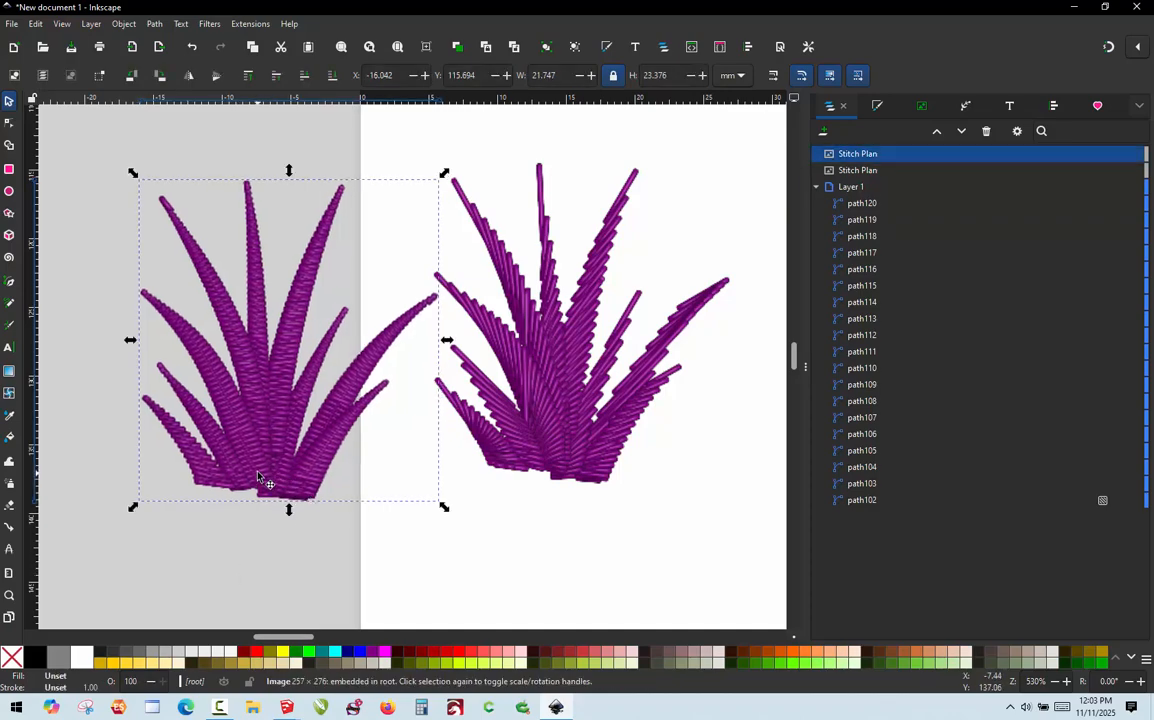
{"action": "left_click", "coordinate": [285, 540]}
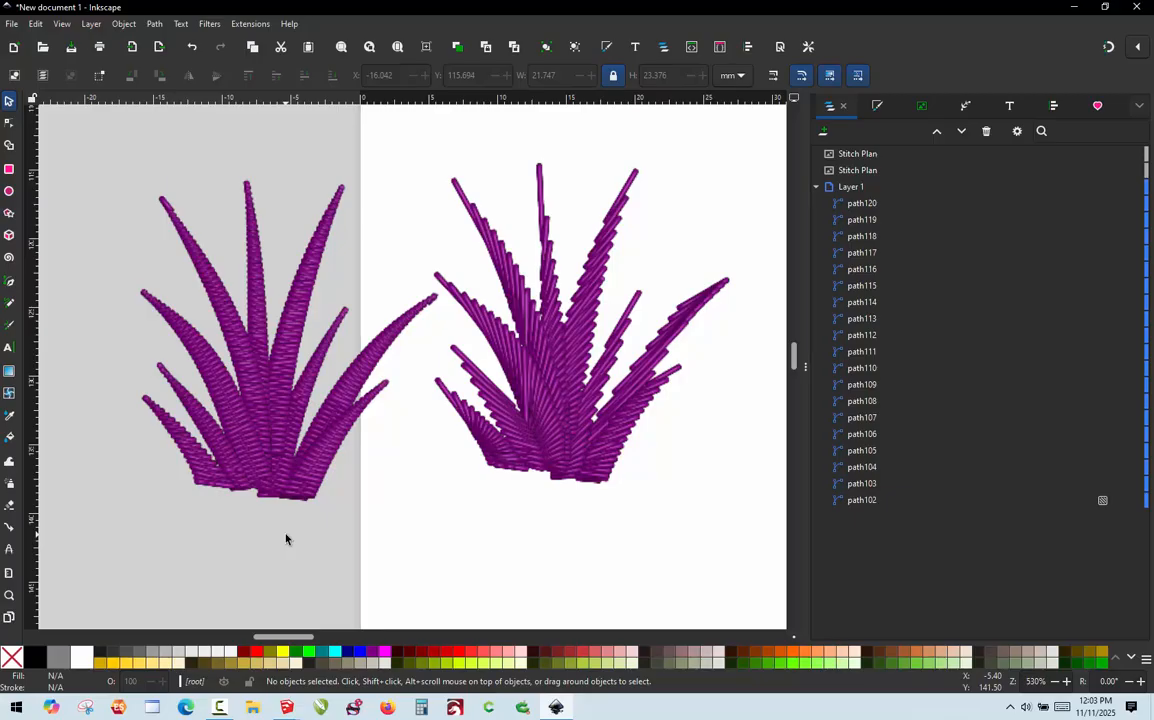
Delete the nine unedited purple blade paths lying over the gray grass artwork
{"action": "left_click", "coordinate": [565, 414]}
{"action": "scroll", "coordinate": [565, 414], "scroll_direction": "down", "scroll_amount": 2}
{"action": "scroll", "coordinate": [157, 312], "scroll_direction": "down", "scroll_amount": 2}
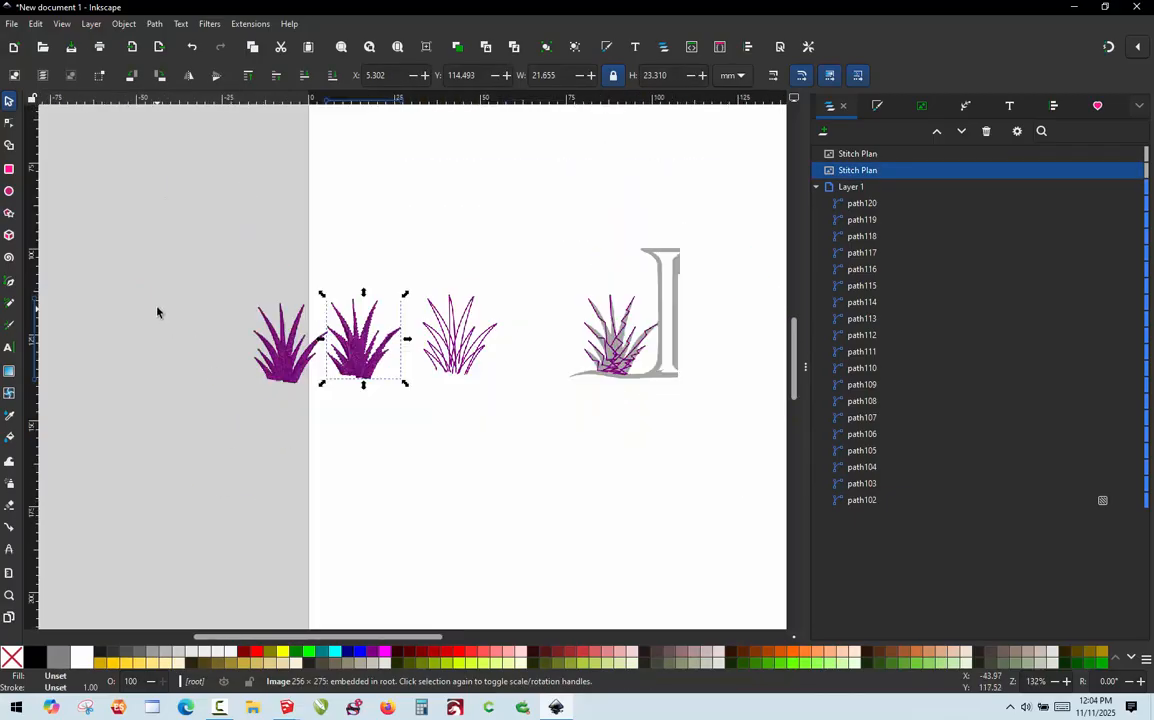
{"action": "scroll", "coordinate": [570, 300], "scroll_direction": "up", "scroll_amount": 1}
{"action": "left_click", "coordinate": [552, 269]}
{"action": "left_click_drag", "start_coordinate": [550, 268], "coordinate": [726, 478]}
{"action": "key", "text": "Delete"}
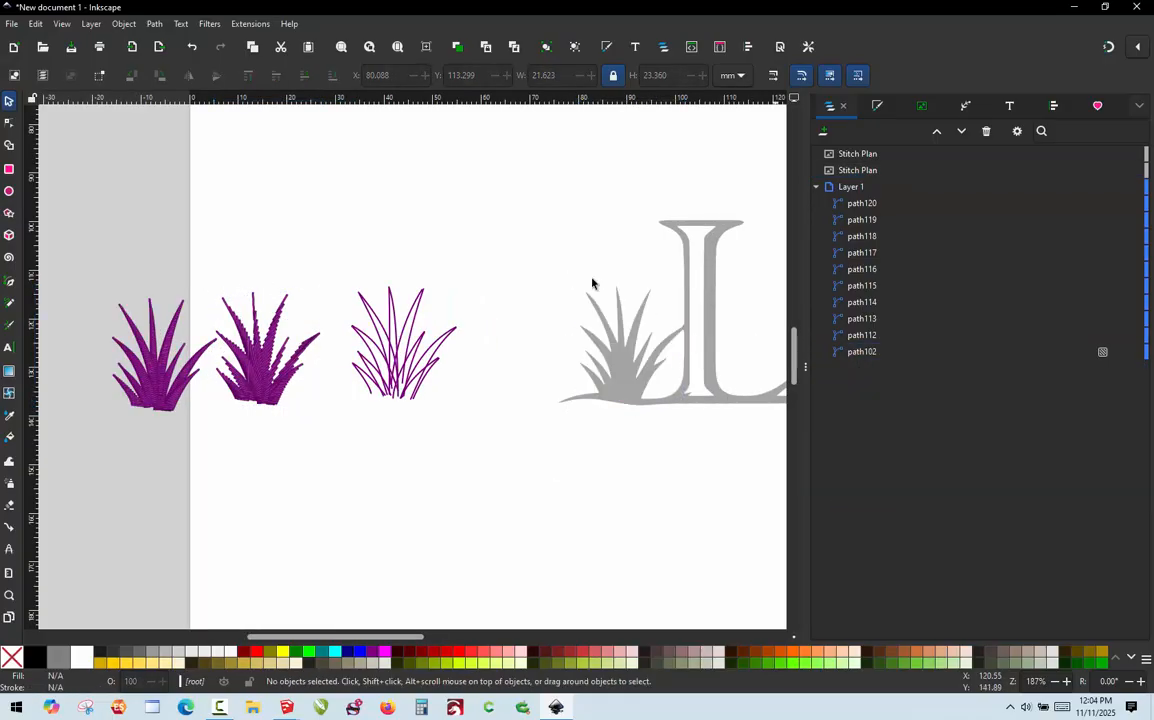
Move the nine cleaned-up blades onto the gray grass artwork, aligning the upright blade's tip with the artwork's matching tip
{"action": "left_click_drag", "start_coordinate": [552, 257], "coordinate": [338, 476]}
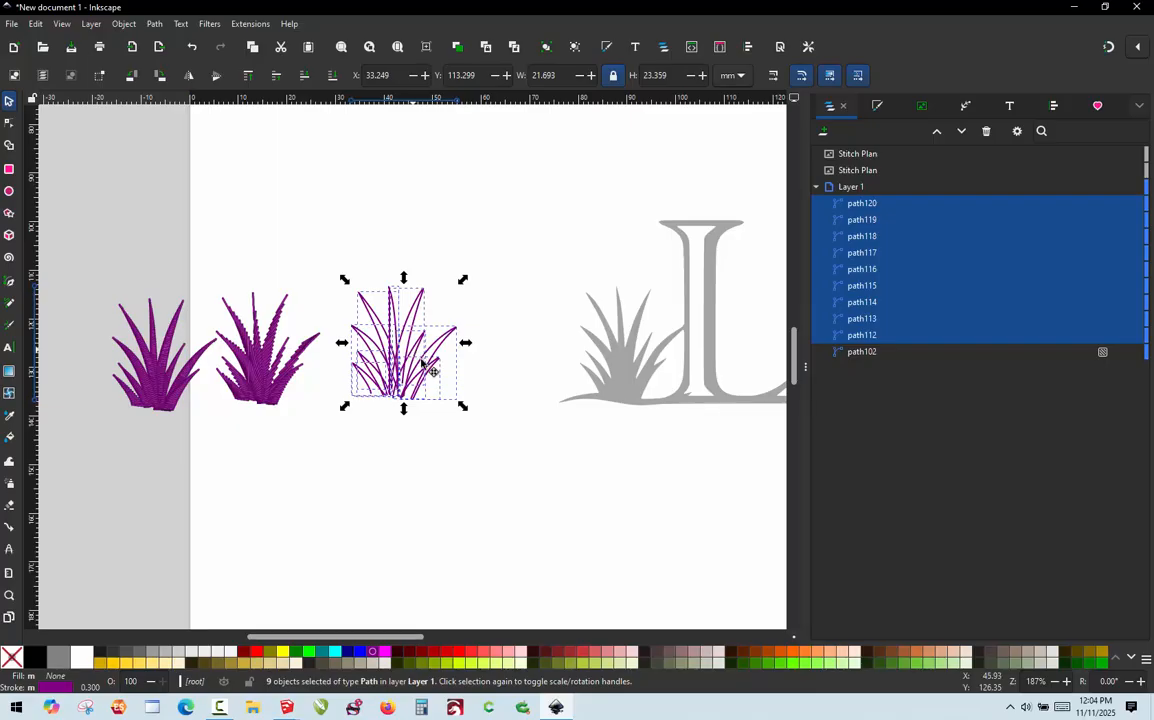
{"action": "left_click_drag", "start_coordinate": [450, 354], "coordinate": [668, 345]}
{"action": "scroll", "coordinate": [634, 268], "scroll_direction": "up", "scroll_amount": 4}
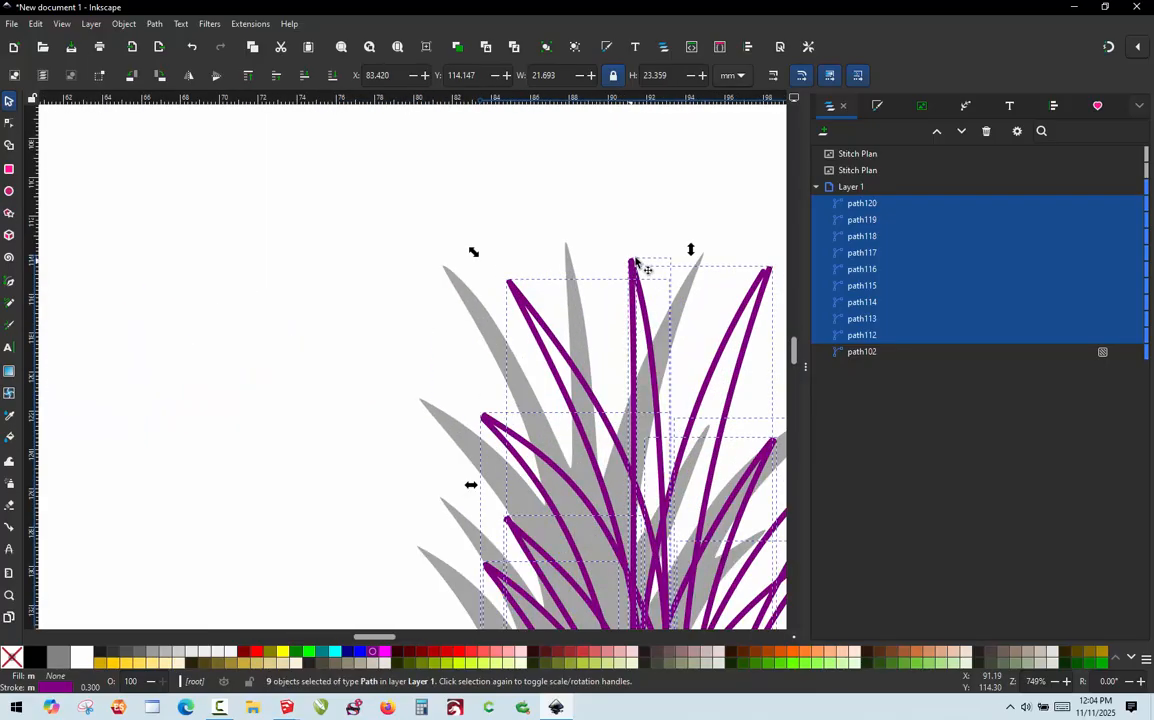
{"action": "left_click_drag", "start_coordinate": [631, 261], "coordinate": [566, 247]}
{"action": "scroll", "coordinate": [580, 200], "scroll_direction": "down", "scroll_amount": 2}
{"action": "left_click", "coordinate": [298, 486]}
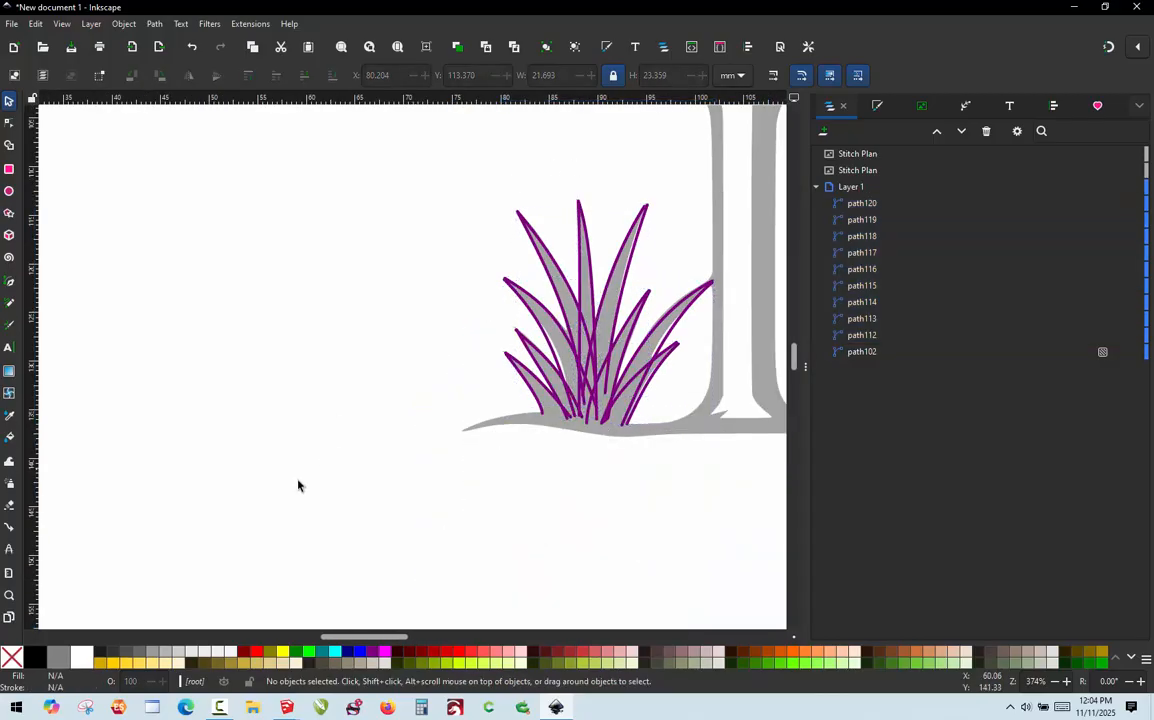
{"action": "scroll", "coordinate": [304, 510], "scroll_direction": "right", "scroll_amount": 2}
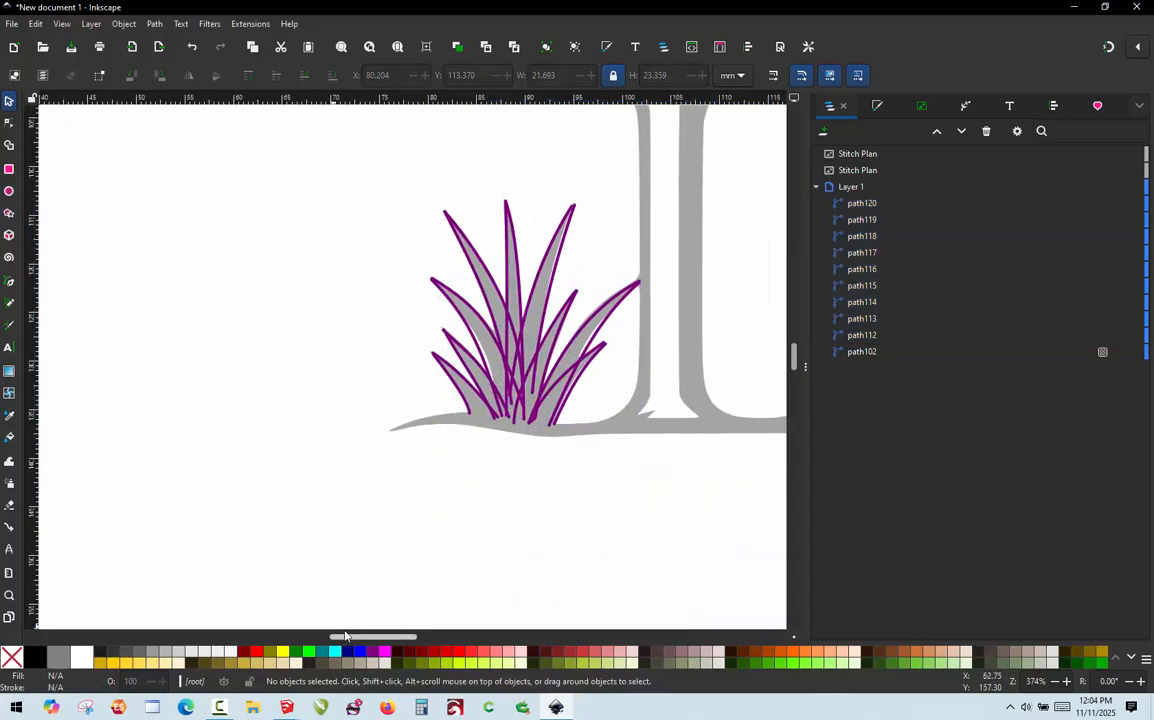
Draw a closed, straight-sided four-node path over the gray ground swoosh, from its tapered end to the small spike inside the L and back
{"action": "scroll", "coordinate": [446, 610], "scroll_direction": "down", "scroll_amount": 1}
{"action": "scroll", "coordinate": [557, 428], "scroll_direction": "up", "scroll_amount": 2}
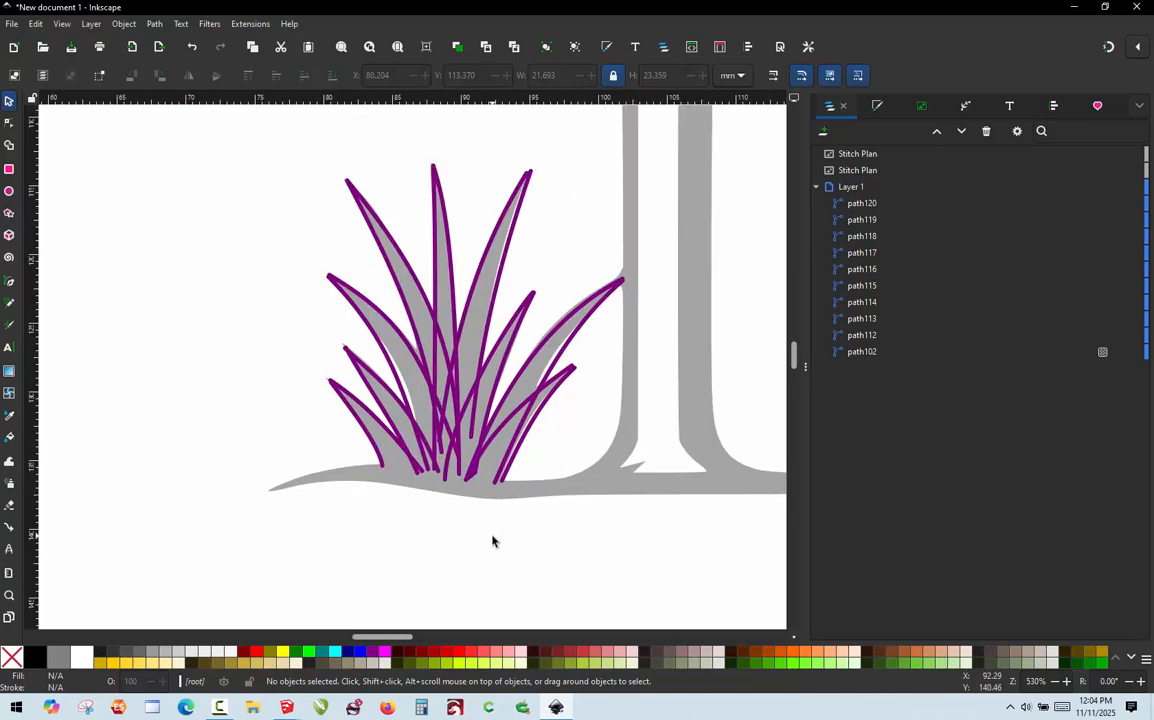
{"action": "scroll", "coordinate": [492, 541], "scroll_direction": "down", "scroll_amount": 2}
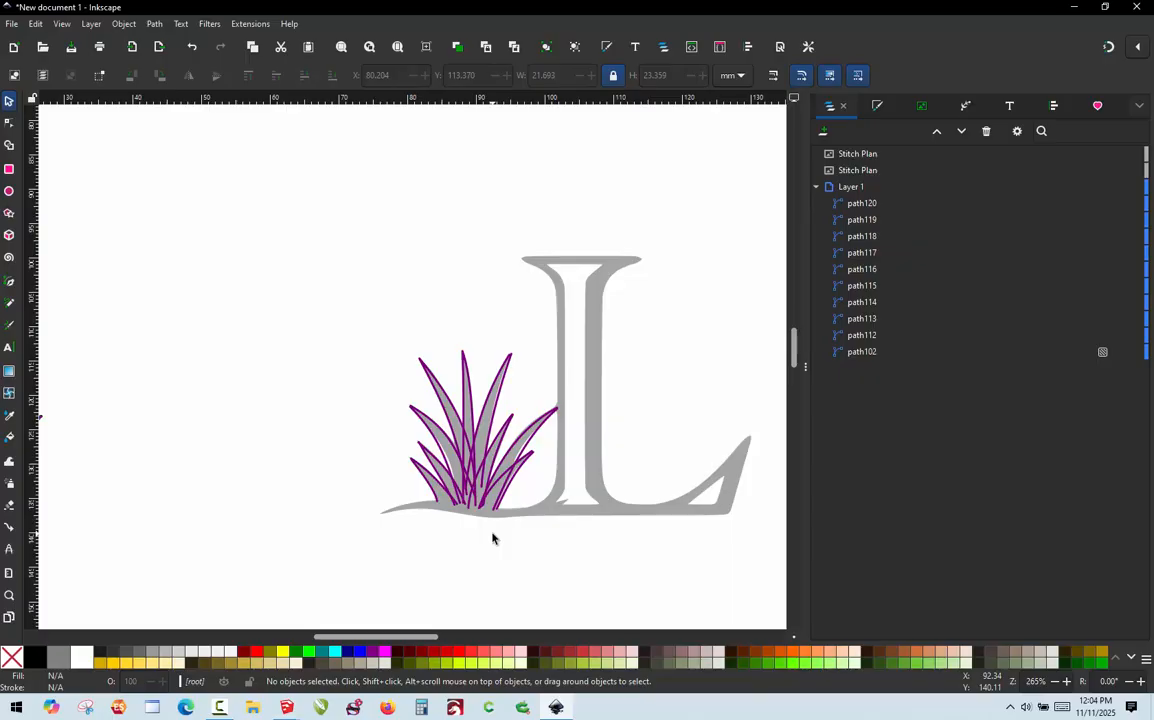
{"action": "scroll", "coordinate": [464, 551], "scroll_direction": "up", "scroll_amount": 4}
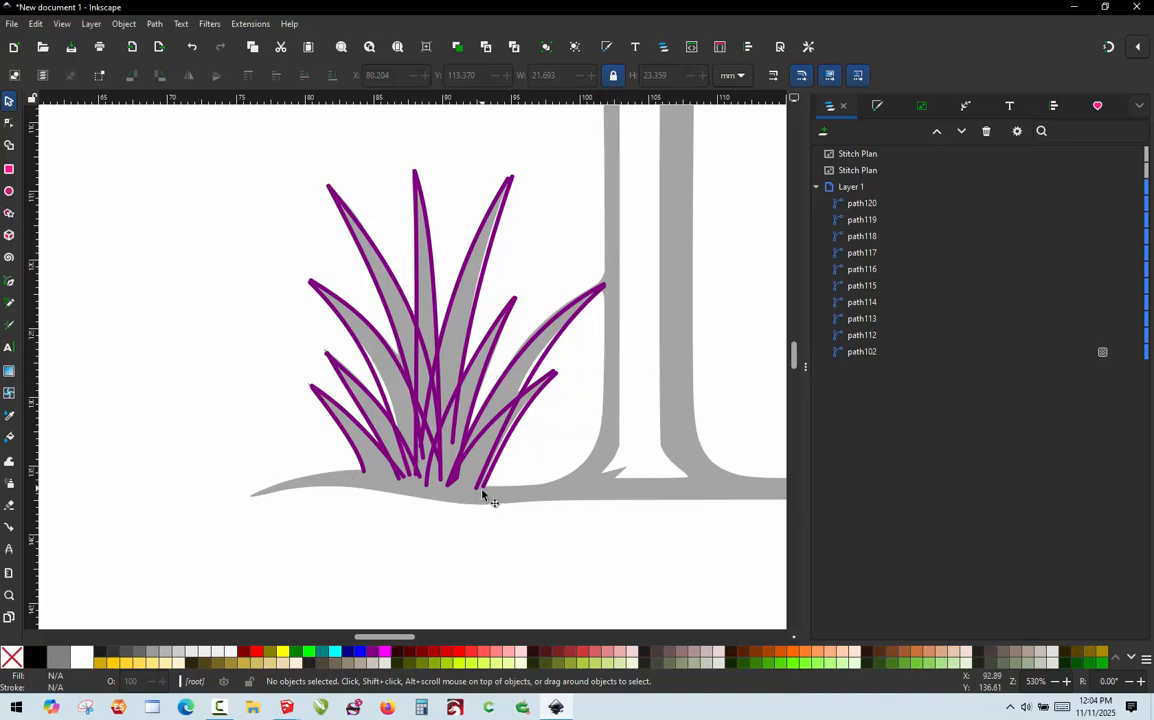
{"action": "key", "text": "b"}
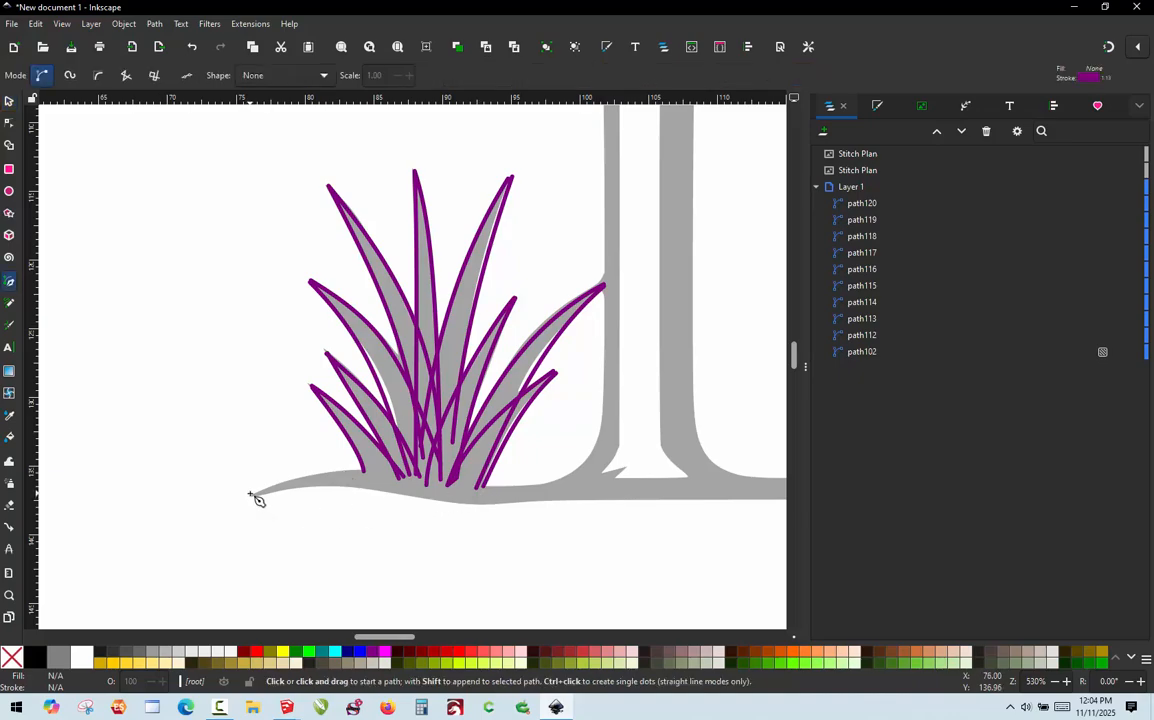
{"action": "left_click", "coordinate": [248, 498]}
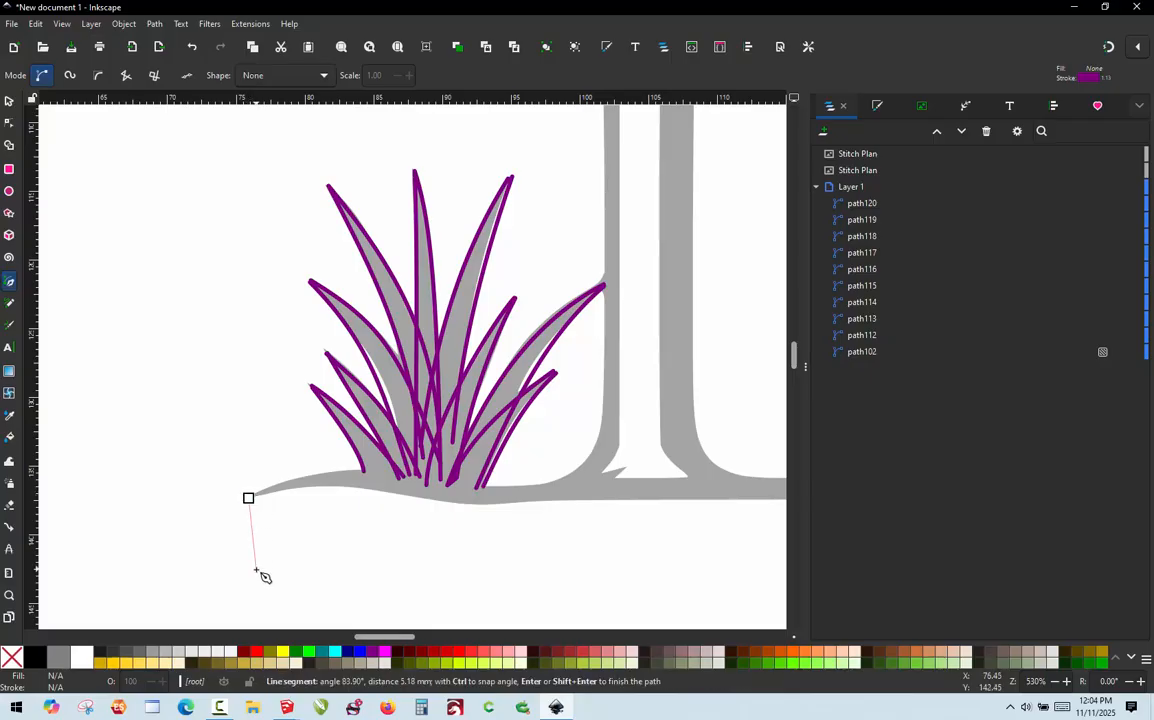
{"action": "scroll", "coordinate": [349, 509], "scroll_direction": "up", "scroll_amount": 2}
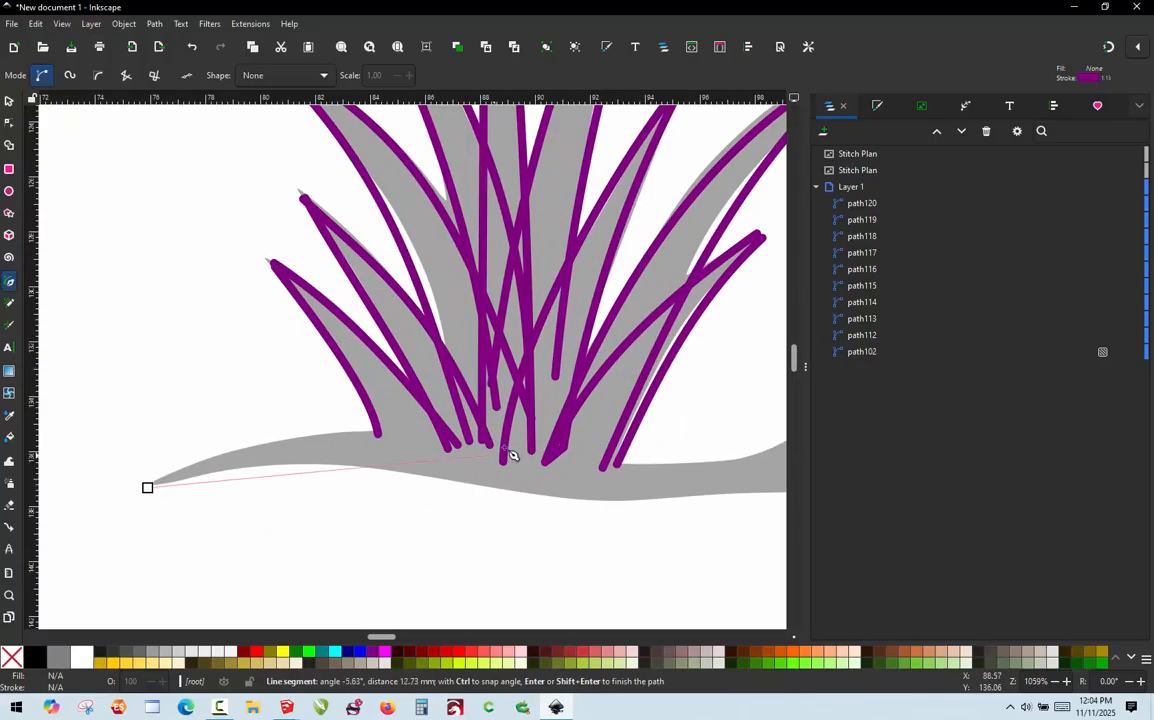
{"action": "scroll", "coordinate": [412, 471], "scroll_direction": "down", "scroll_amount": 2}
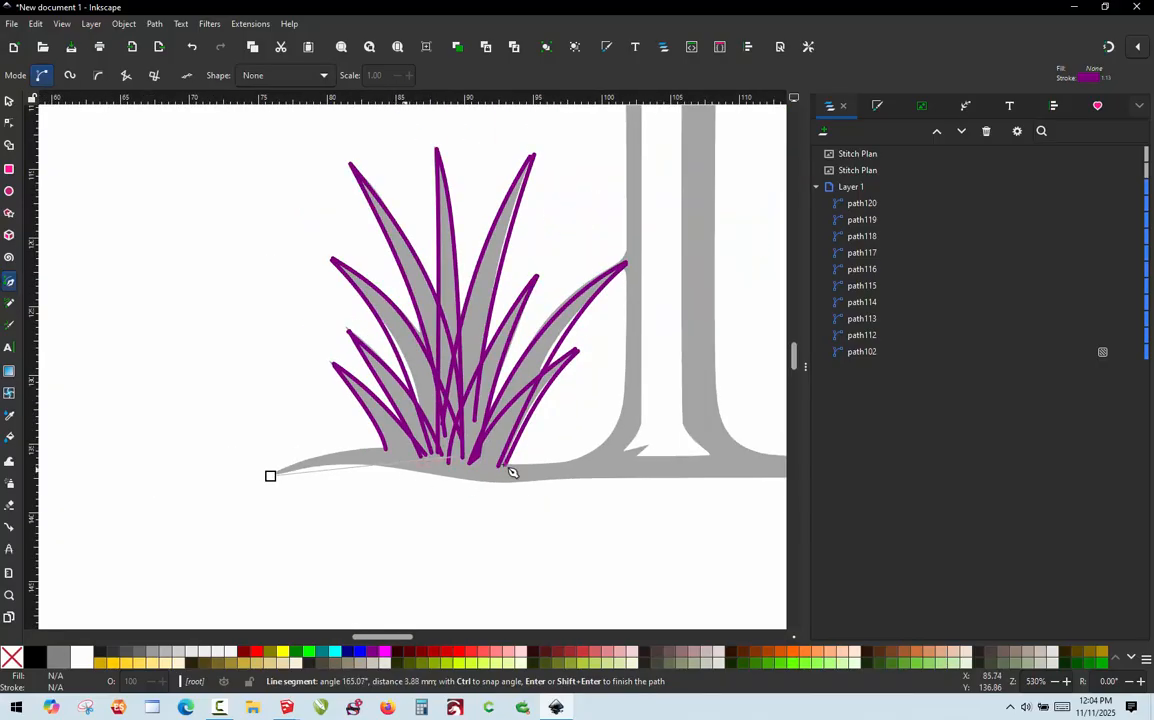
{"action": "scroll", "coordinate": [510, 474], "scroll_direction": "up", "scroll_amount": 1}
{"action": "left_click", "coordinate": [624, 456]}
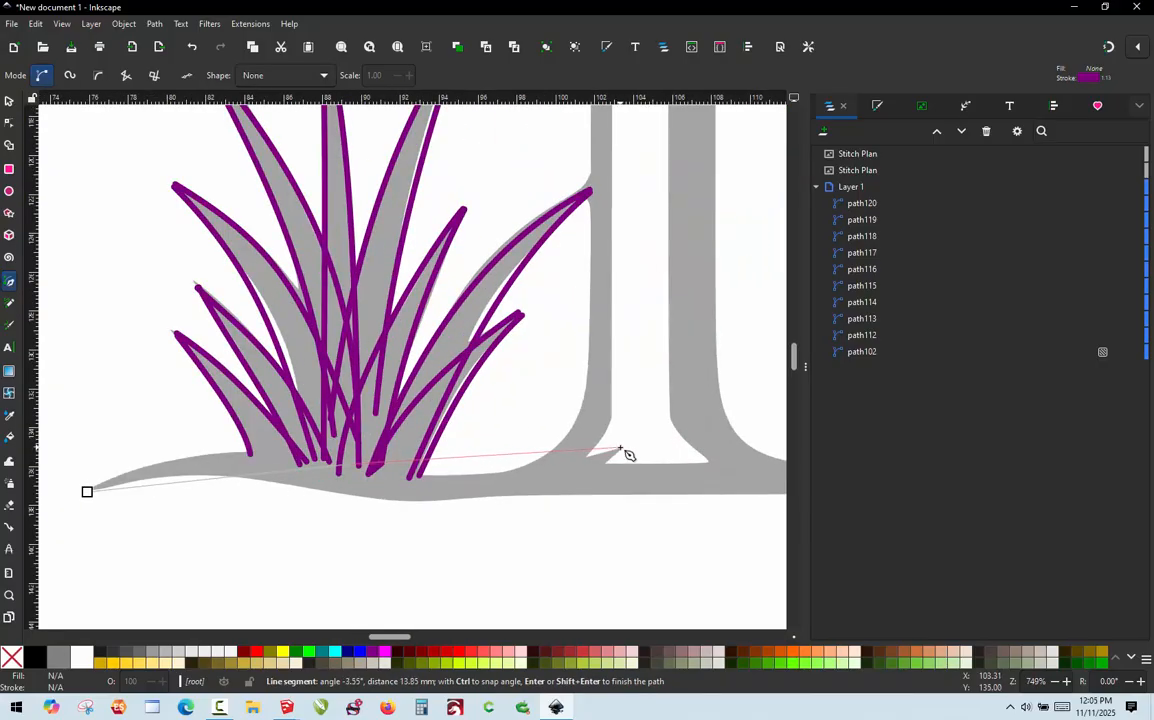
{"action": "left_click", "coordinate": [394, 503]}
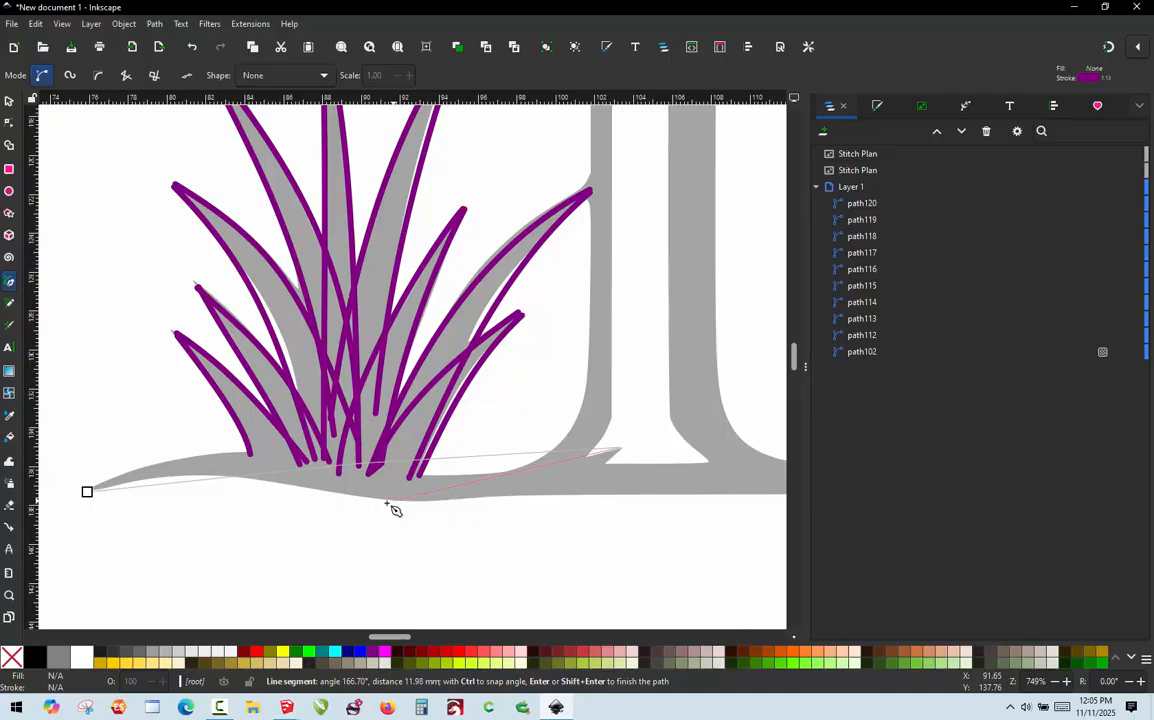
{"action": "left_click", "coordinate": [88, 492]}
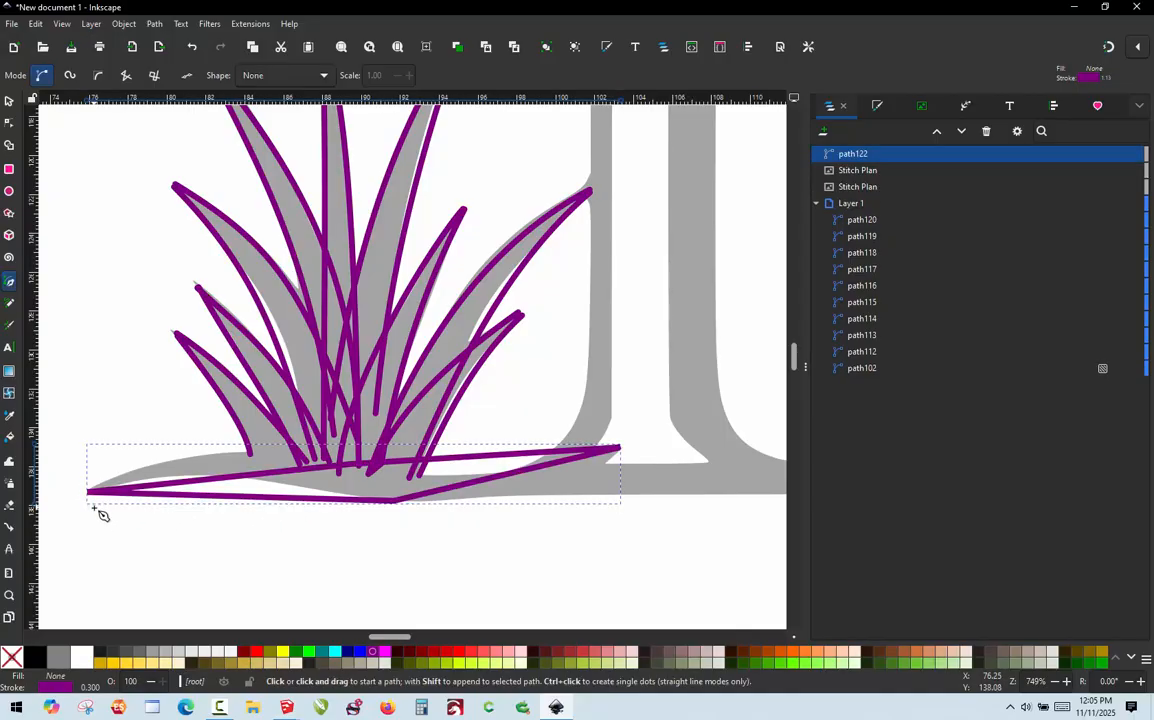
Bend the four straight segments of the ground path into curves that follow the upper and lower edges of the gray swoosh
{"action": "left_click", "coordinate": [9, 122]}
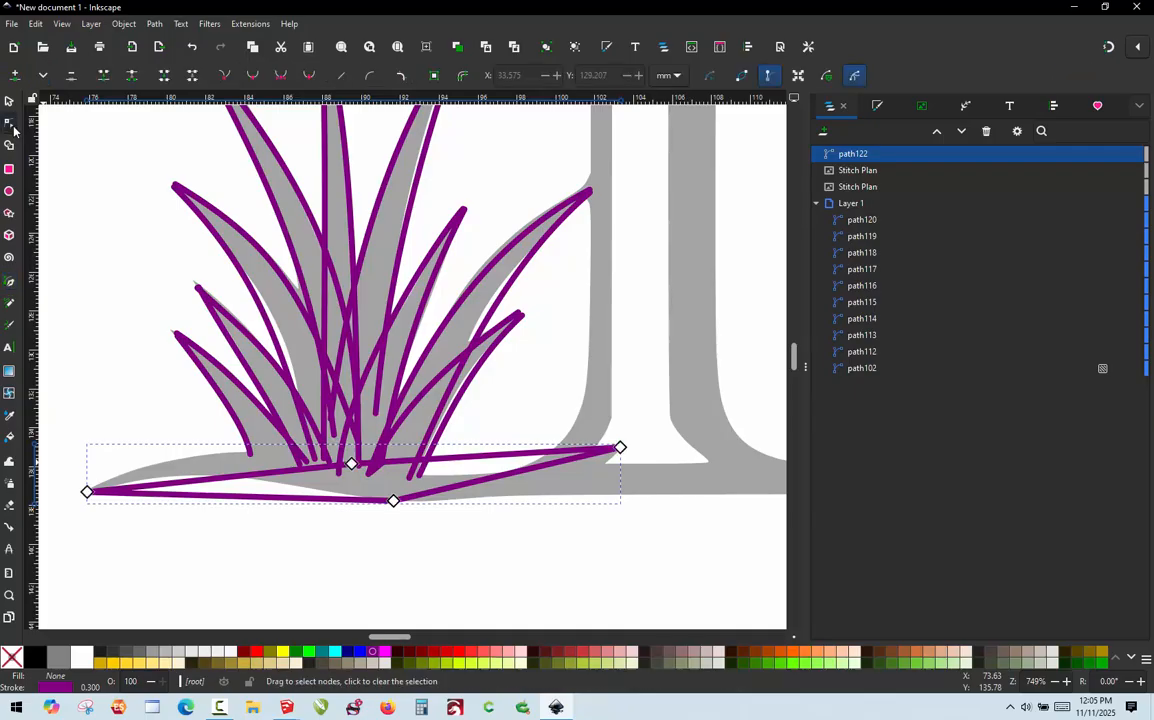
{"action": "scroll", "coordinate": [454, 490], "scroll_direction": "up", "scroll_amount": 1}
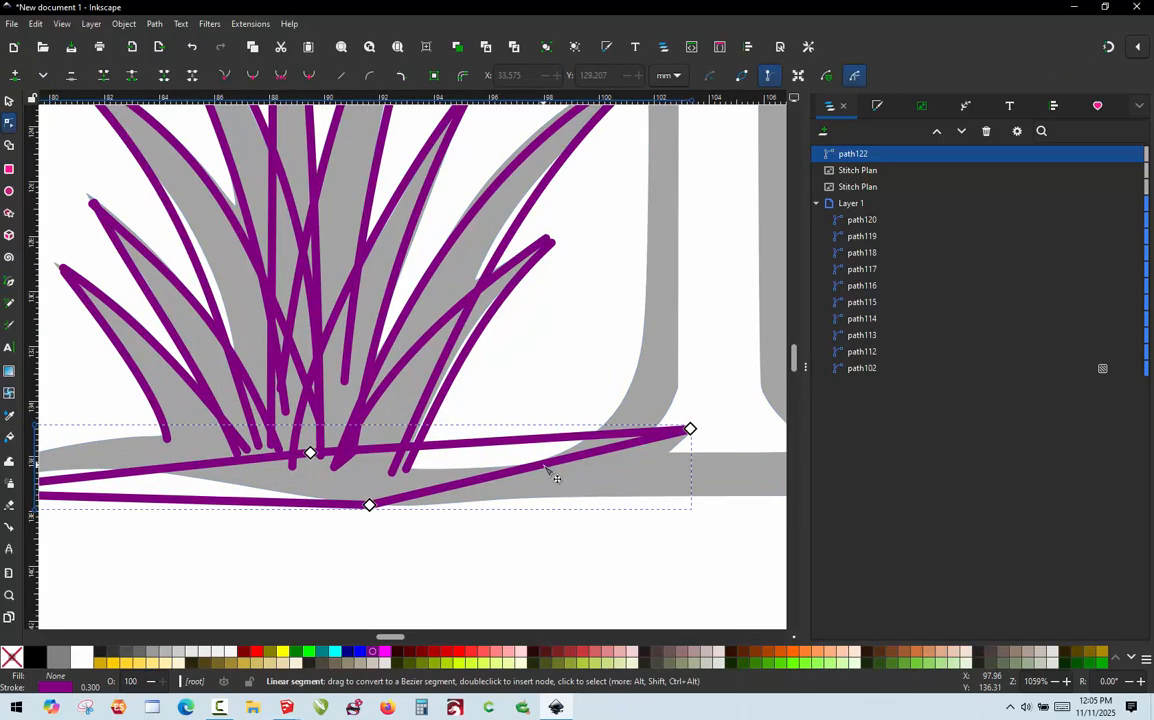
{"action": "left_click_drag", "start_coordinate": [545, 466], "coordinate": [559, 488]}
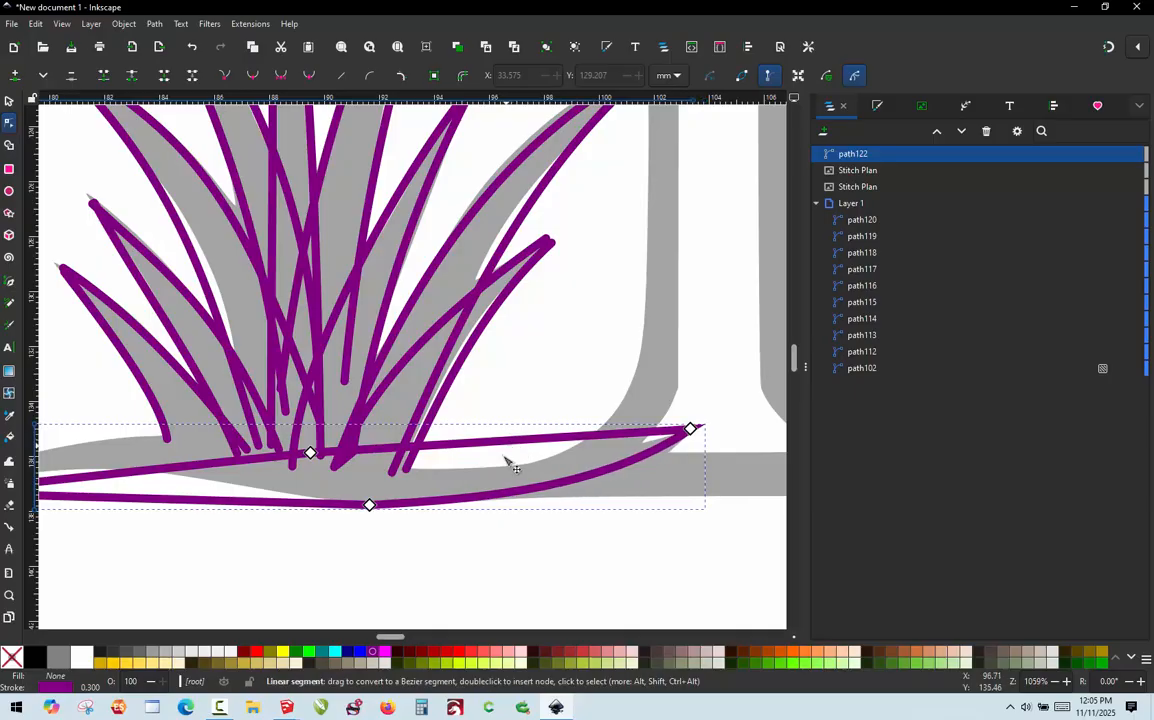
{"action": "left_click_drag", "start_coordinate": [507, 441], "coordinate": [505, 466]}
{"action": "scroll", "coordinate": [722, 346], "scroll_direction": "down", "scroll_amount": 1}
{"action": "scroll", "coordinate": [264, 471], "scroll_direction": "up", "scroll_amount": 1}
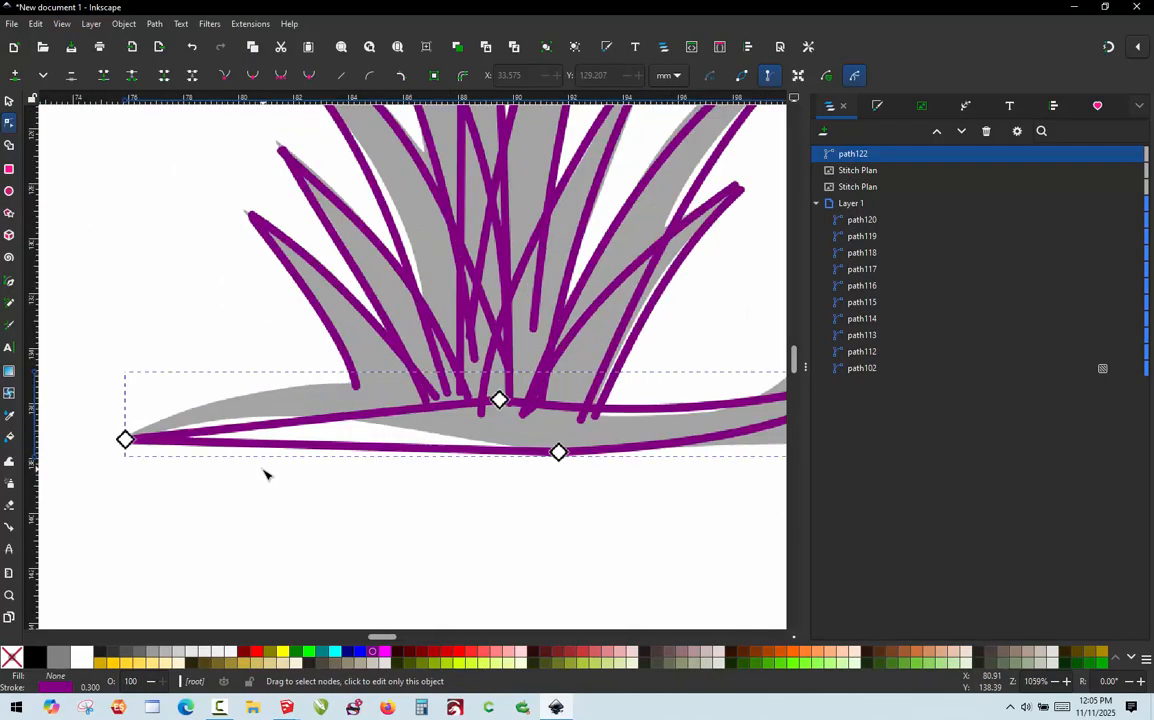
{"action": "left_click_drag", "start_coordinate": [358, 422], "coordinate": [290, 392]}
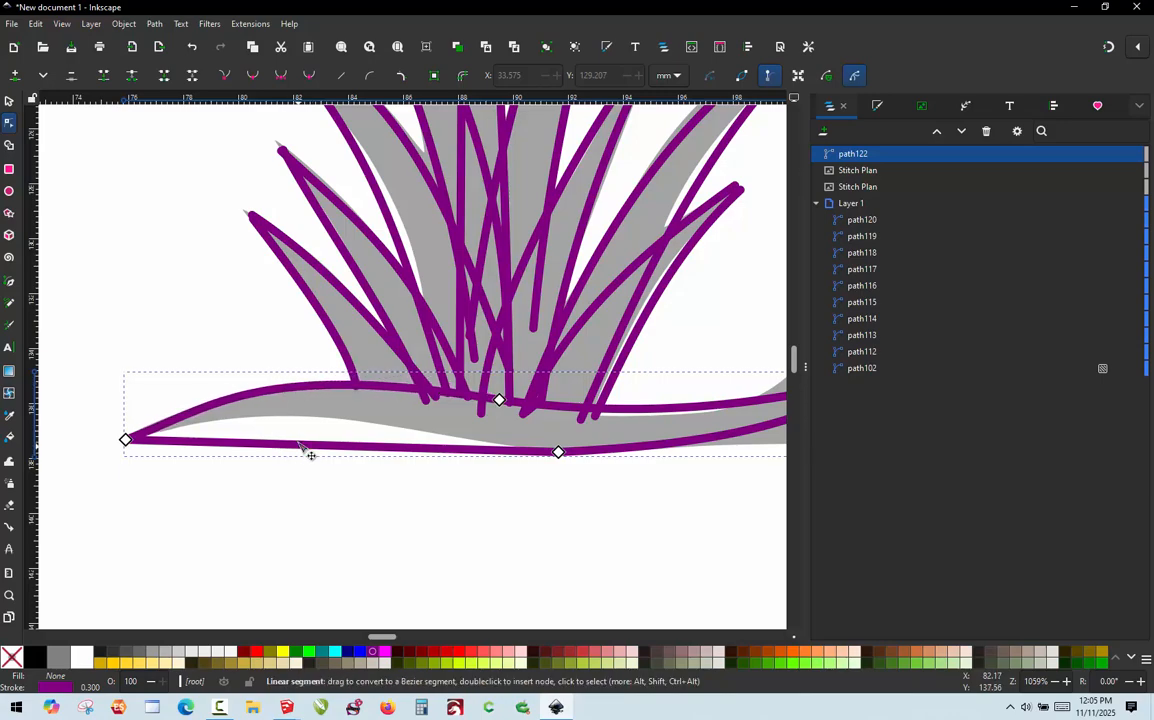
{"action": "mouse_move", "coordinate": [299, 444]}
{"action": "left_mouse_down"}
{"action": "mouse_move", "coordinate": [288, 430]}
{"action": "mouse_move", "coordinate": [304, 421]}
{"action": "mouse_move", "coordinate": [314, 431]}
{"action": "left_mouse_up"}
{"action": "scroll", "coordinate": [348, 490], "scroll_direction": "down", "scroll_amount": 1}
{"action": "scroll", "coordinate": [528, 506], "scroll_direction": "up", "scroll_amount": 1}
Delete the ground path's lower middle node and adjust the end-node handles so the lower curve follows the gray swoosh
{"action": "left_click", "coordinate": [515, 498]}
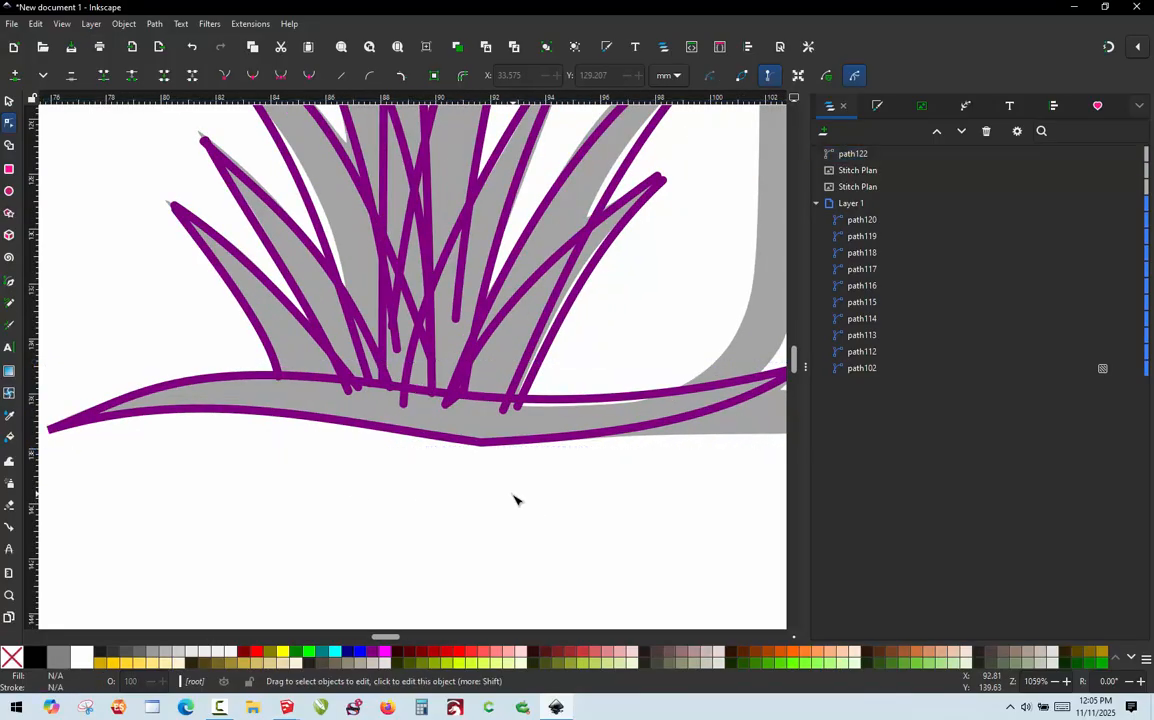
{"action": "left_click", "coordinate": [487, 443]}
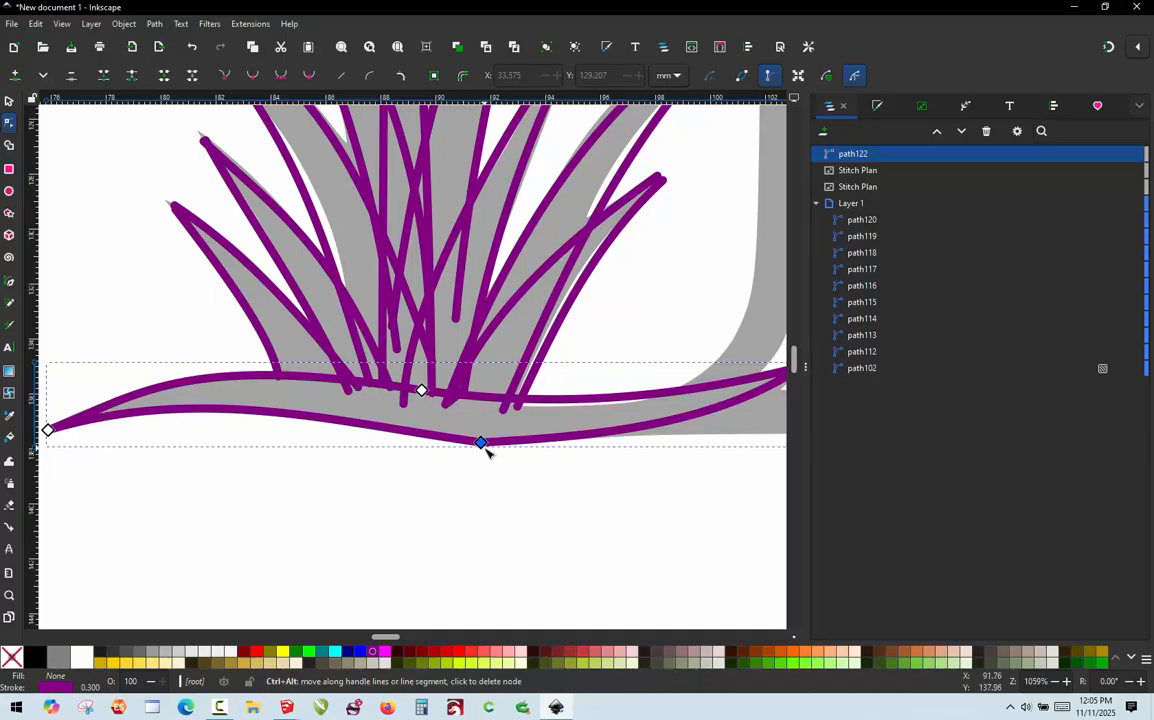
{"action": "left_click", "coordinate": [485, 447], "text": "ctrl+alt"}
{"action": "scroll", "coordinate": [478, 452], "scroll_direction": "down", "scroll_amount": 1}
{"action": "scroll", "coordinate": [432, 457], "scroll_direction": "up", "scroll_amount": 1}
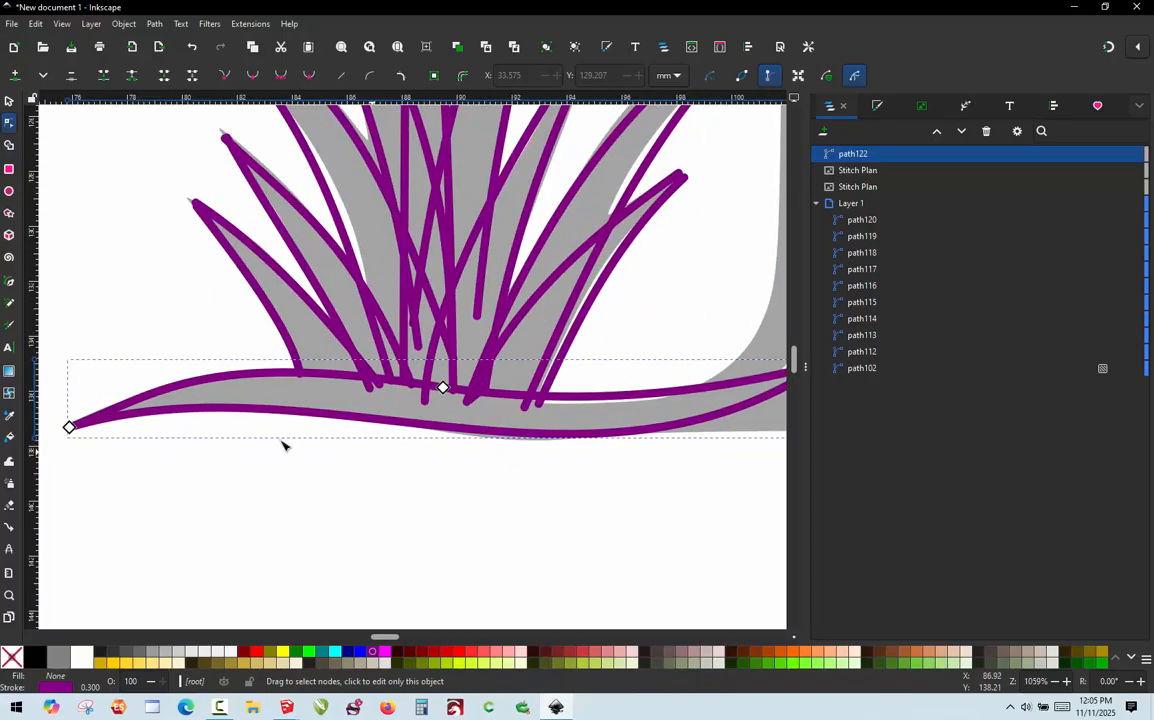
{"action": "left_click", "coordinate": [68, 427]}
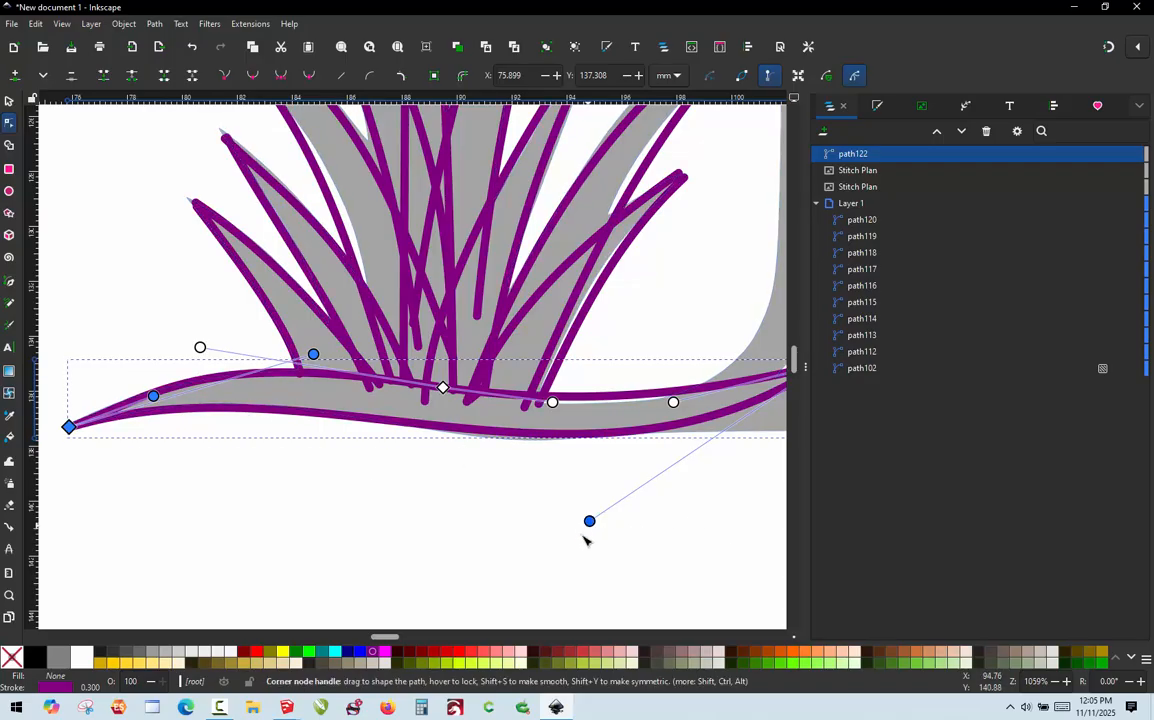
{"action": "left_click_drag", "start_coordinate": [586, 540], "coordinate": [586, 541]}
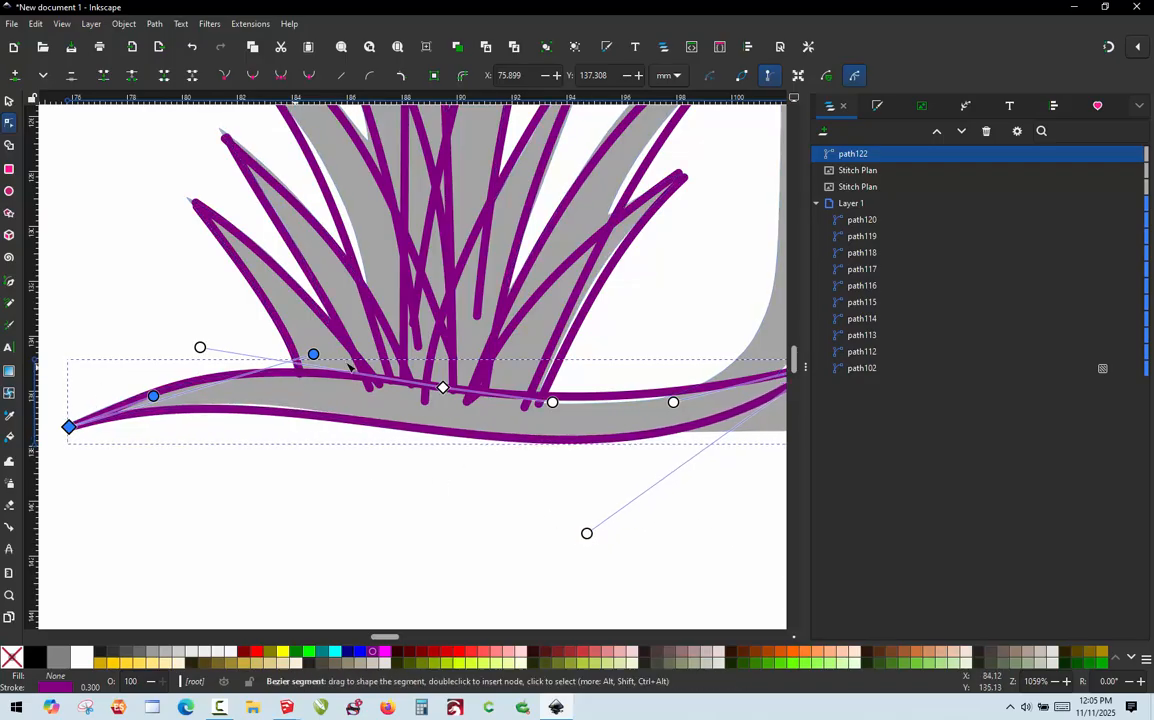
{"action": "mouse_move", "coordinate": [314, 356]}
{"action": "left_mouse_down"}
{"action": "mouse_move", "coordinate": [267, 360]}
{"action": "mouse_move", "coordinate": [500, 312]}
{"action": "mouse_move", "coordinate": [605, 325]}
{"action": "mouse_move", "coordinate": [353, 361]}
{"action": "mouse_move", "coordinate": [319, 335]}
{"action": "mouse_move", "coordinate": [306, 353]}
{"action": "left_mouse_up"}
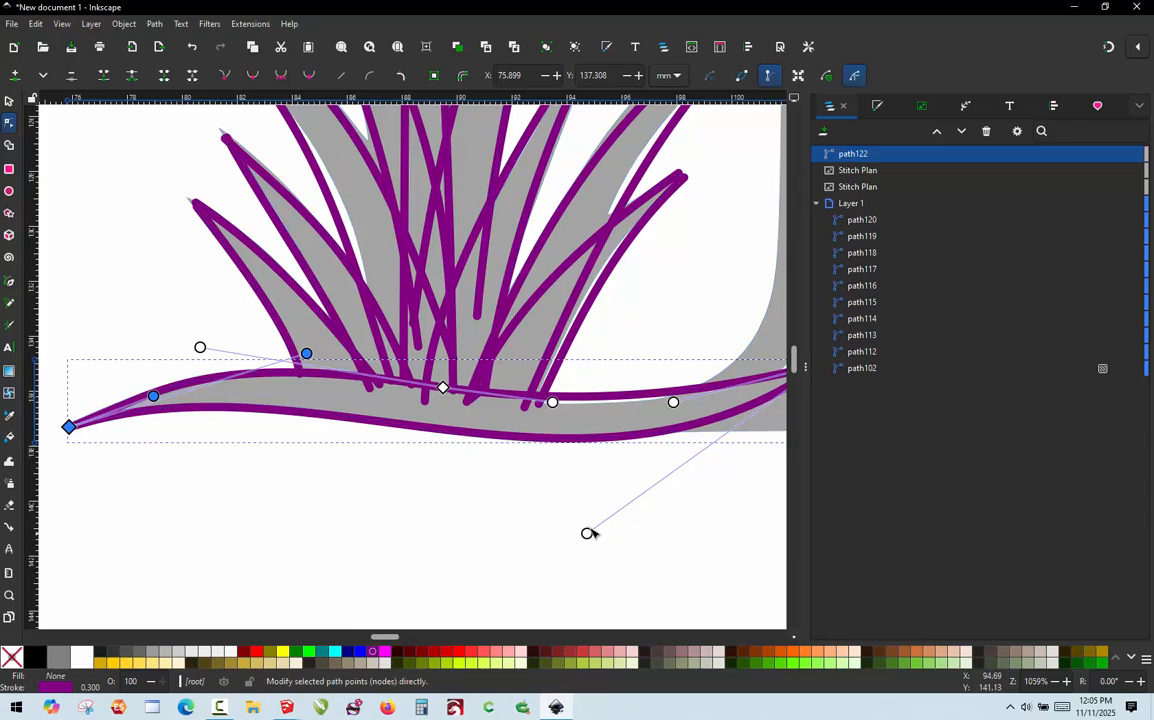
{"action": "mouse_move", "coordinate": [588, 533]}
{"action": "left_mouse_down"}
{"action": "mouse_move", "coordinate": [610, 532]}
{"action": "mouse_move", "coordinate": [572, 548]}
{"action": "mouse_move", "coordinate": [571, 531]}
{"action": "left_mouse_up"}
{"action": "left_click_drag", "start_coordinate": [308, 354], "coordinate": [324, 352]}
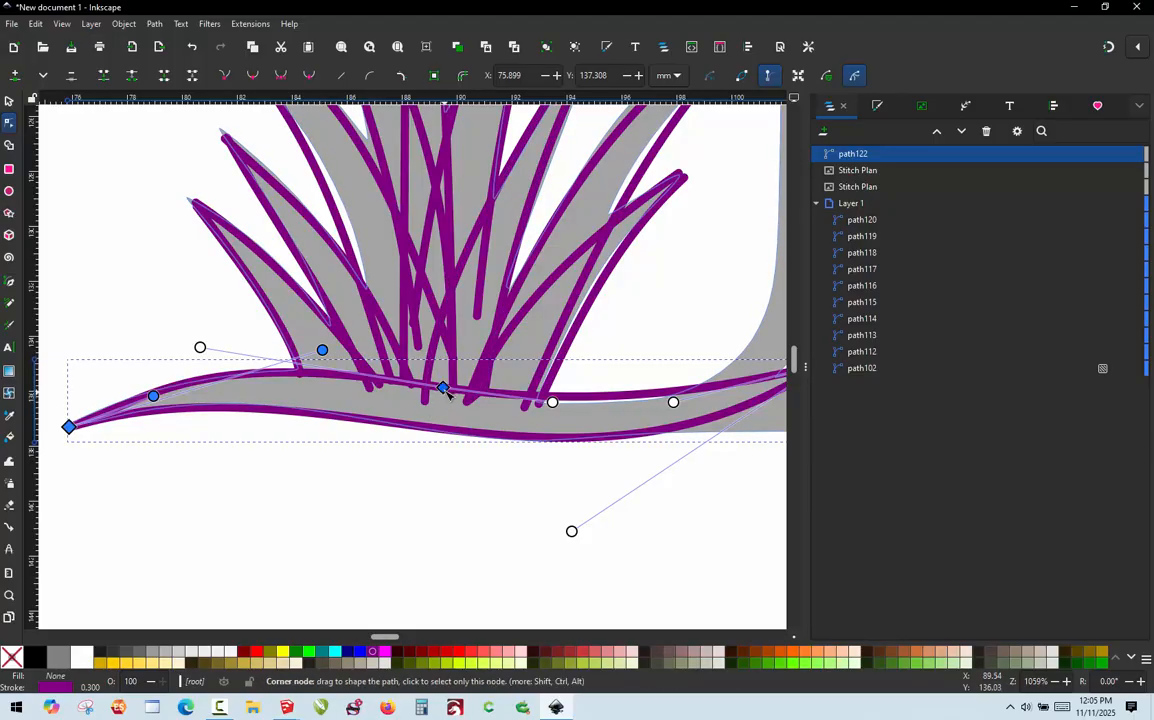
Delete the ground path's upper middle node and adjust the end-node handles so the upper curve follows the gray swoosh
{"action": "left_click", "coordinate": [443, 389], "text": "ctrl+alt"}
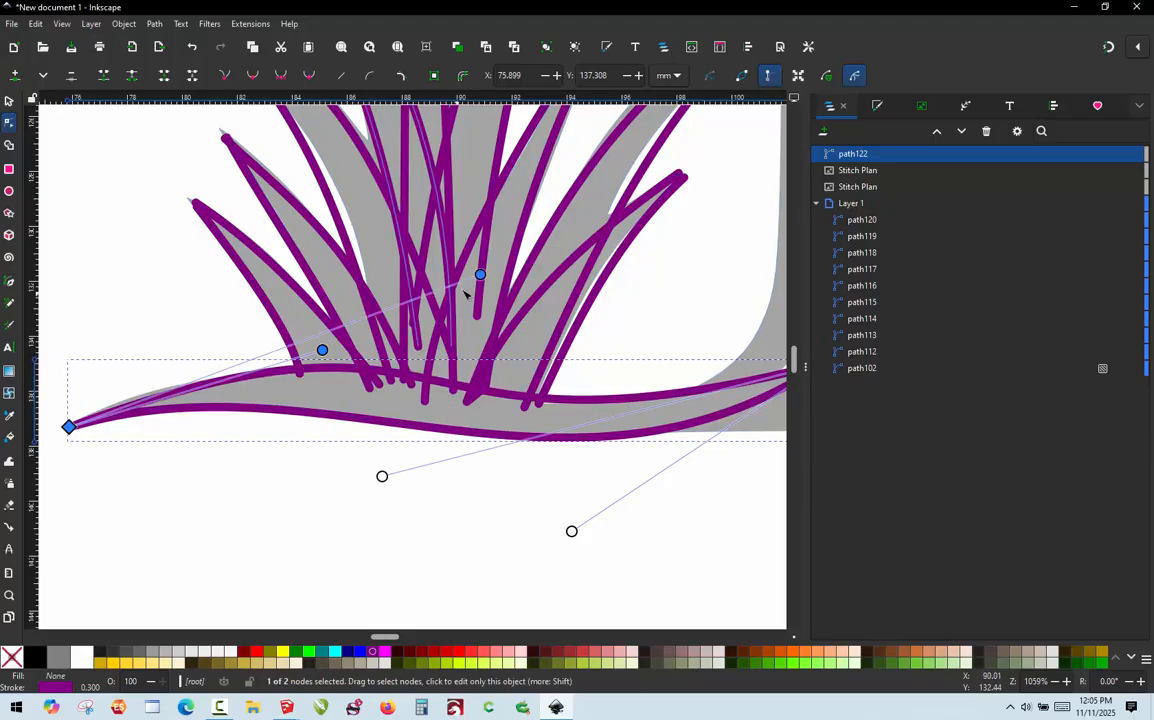
{"action": "left_click_drag", "start_coordinate": [480, 274], "coordinate": [379, 294]}
{"action": "scroll", "coordinate": [277, 395], "scroll_direction": "down", "scroll_amount": 1}
{"action": "scroll", "coordinate": [618, 379], "scroll_direction": "up", "scroll_amount": 1}
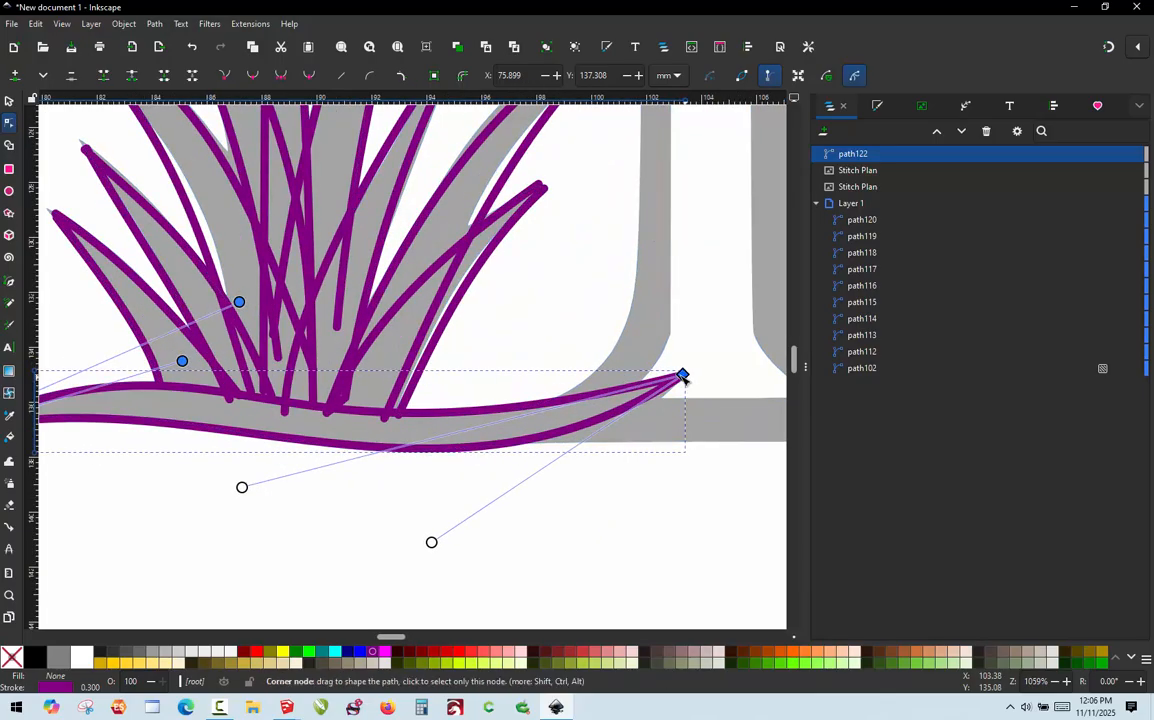
{"action": "left_click_drag", "start_coordinate": [242, 487], "coordinate": [288, 489]}
{"action": "scroll", "coordinate": [531, 464], "scroll_direction": "down", "scroll_amount": 1}
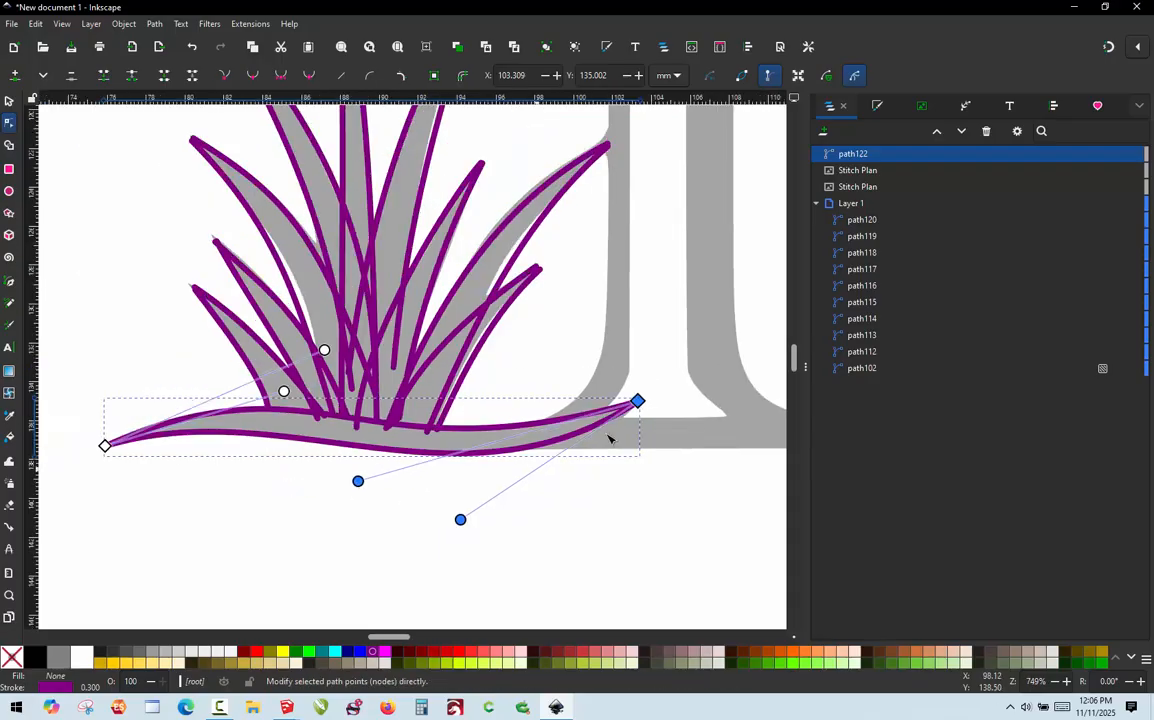
{"action": "left_click", "coordinate": [9, 101]}
{"action": "left_click", "coordinate": [134, 329]}
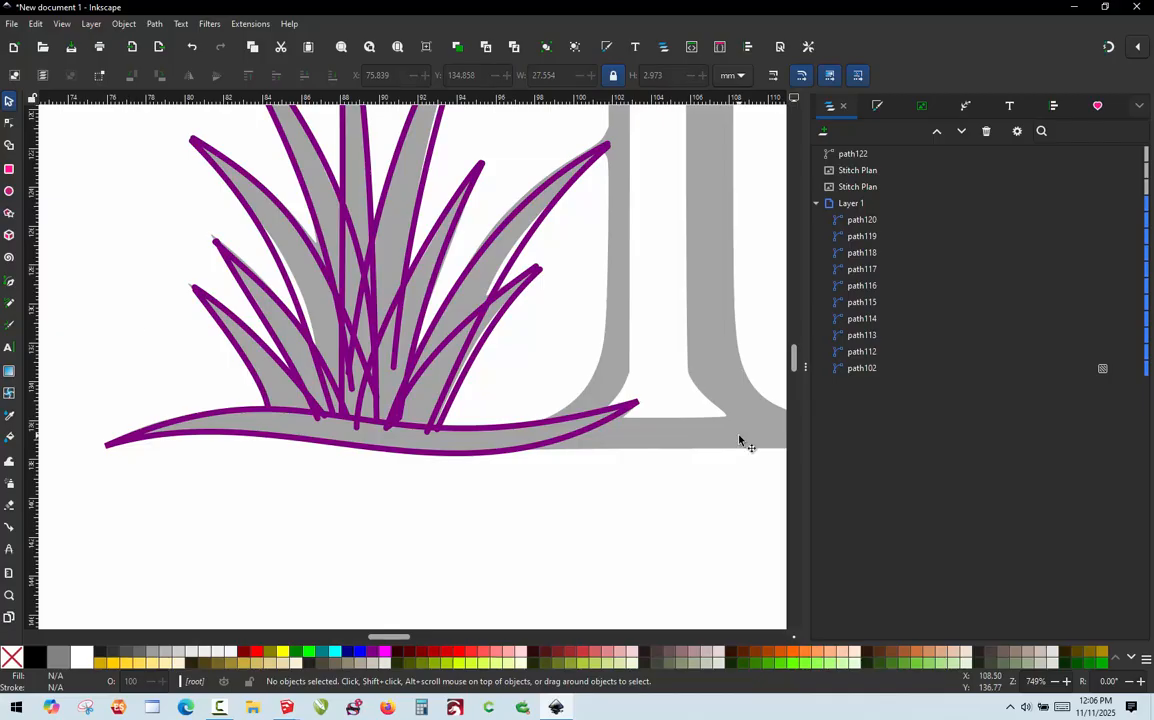
Break the ground path at both of its pointed end nodes to separate the upper and lower curves into two rails
{"action": "scroll", "coordinate": [742, 442], "scroll_direction": "down", "scroll_amount": 1}
{"action": "scroll", "coordinate": [557, 481], "scroll_direction": "up", "scroll_amount": 1}
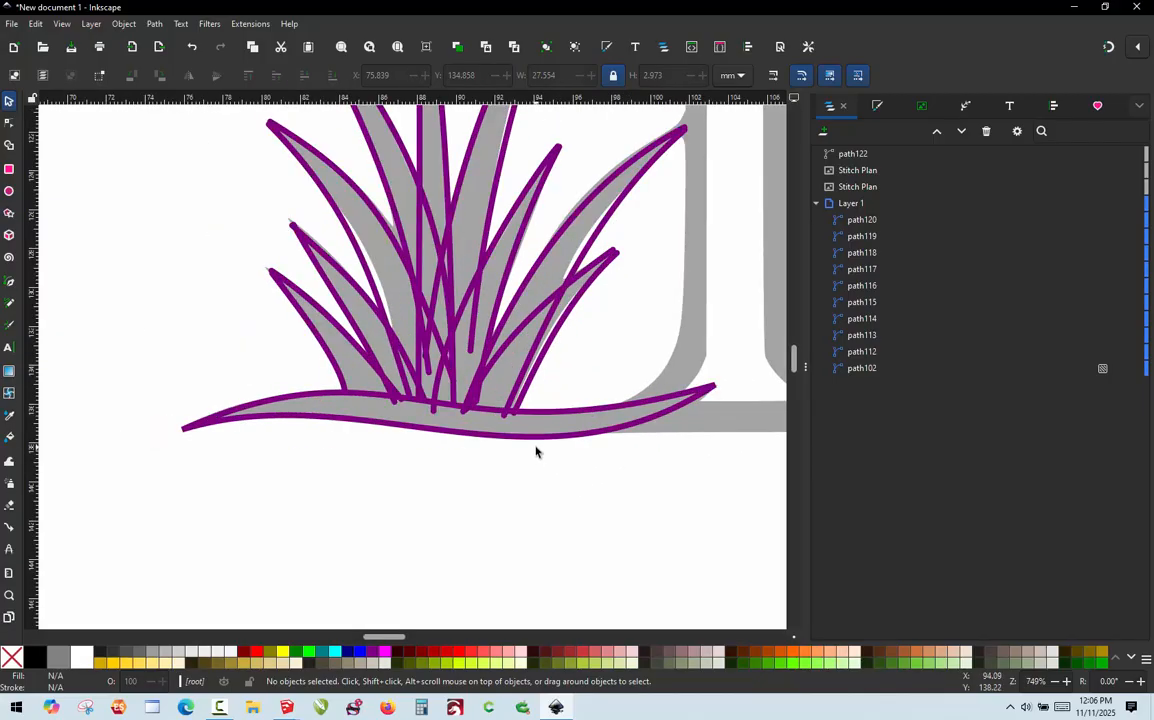
{"action": "double_click", "coordinate": [521, 446]}
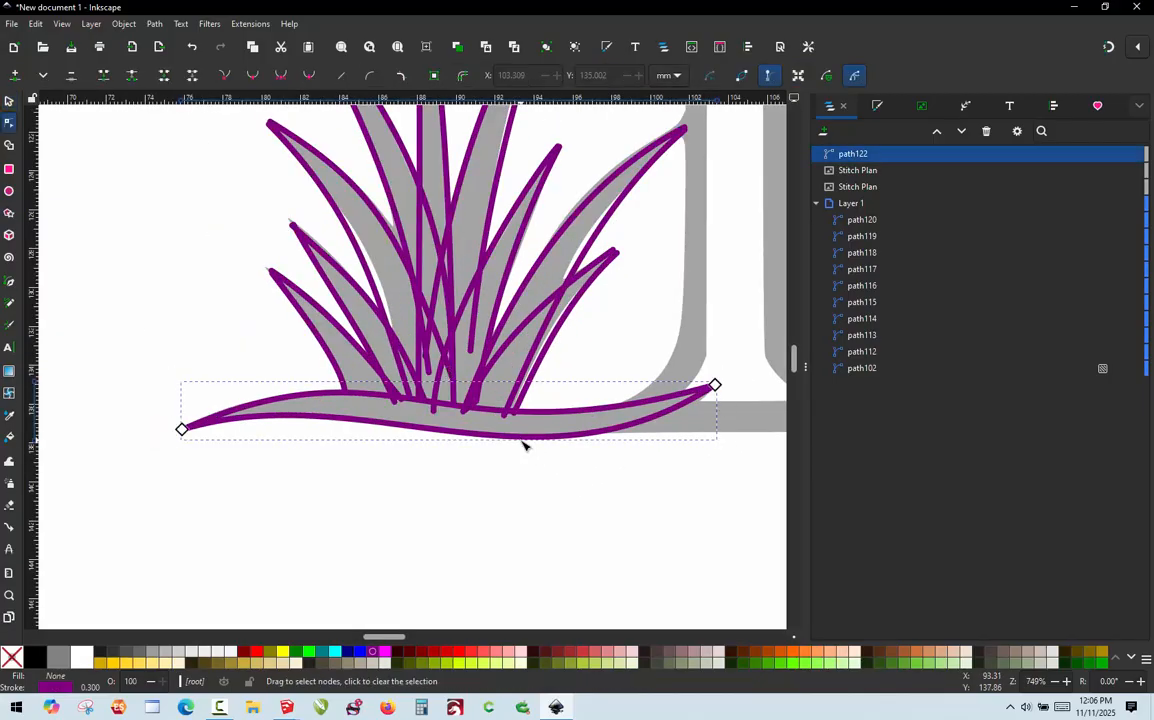
{"action": "left_click", "coordinate": [181, 430]}
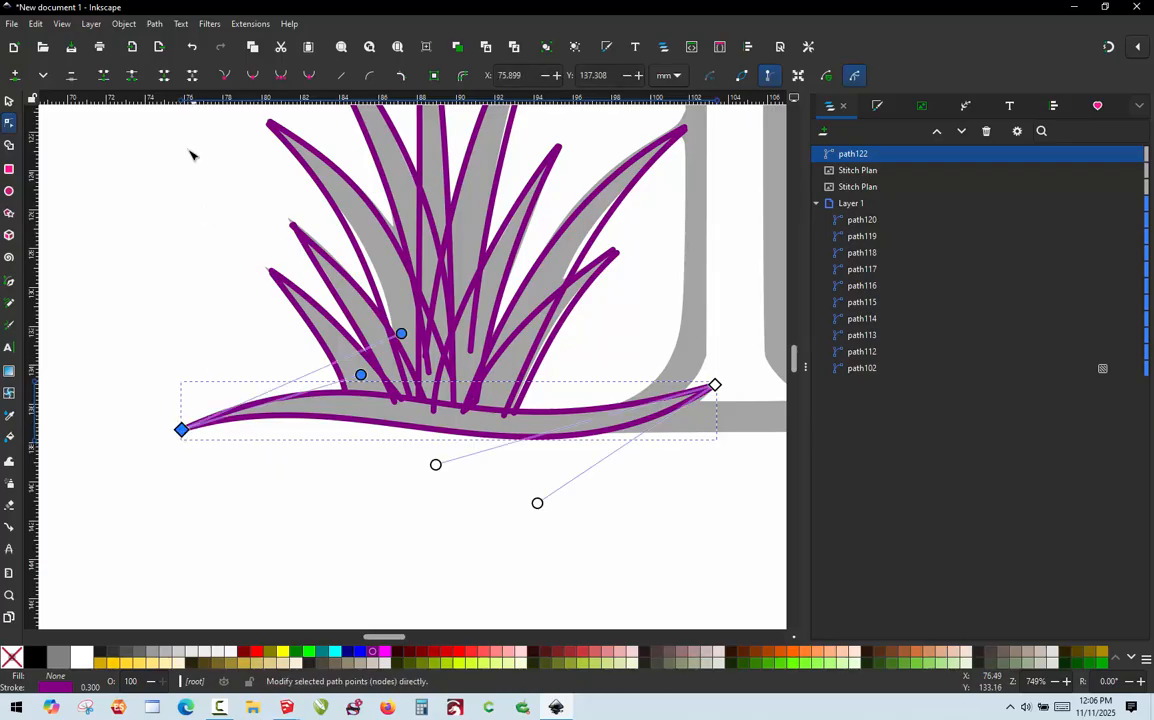
{"action": "left_click", "coordinate": [131, 77]}
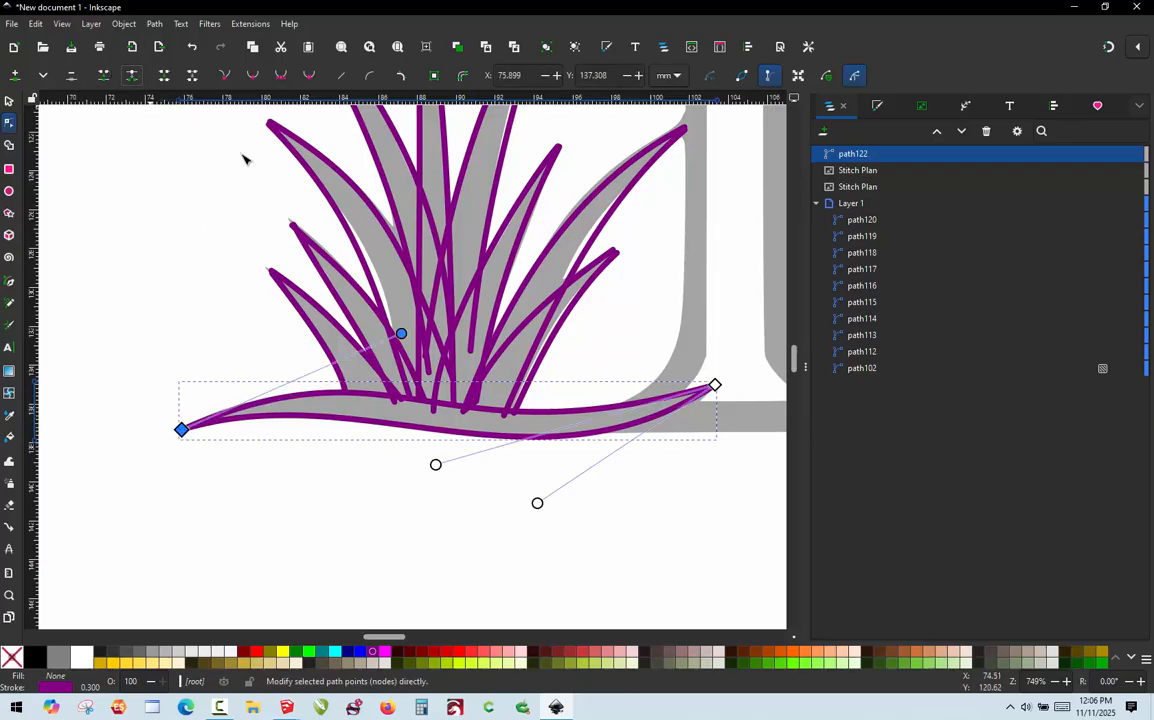
{"action": "left_click", "coordinate": [714, 384]}
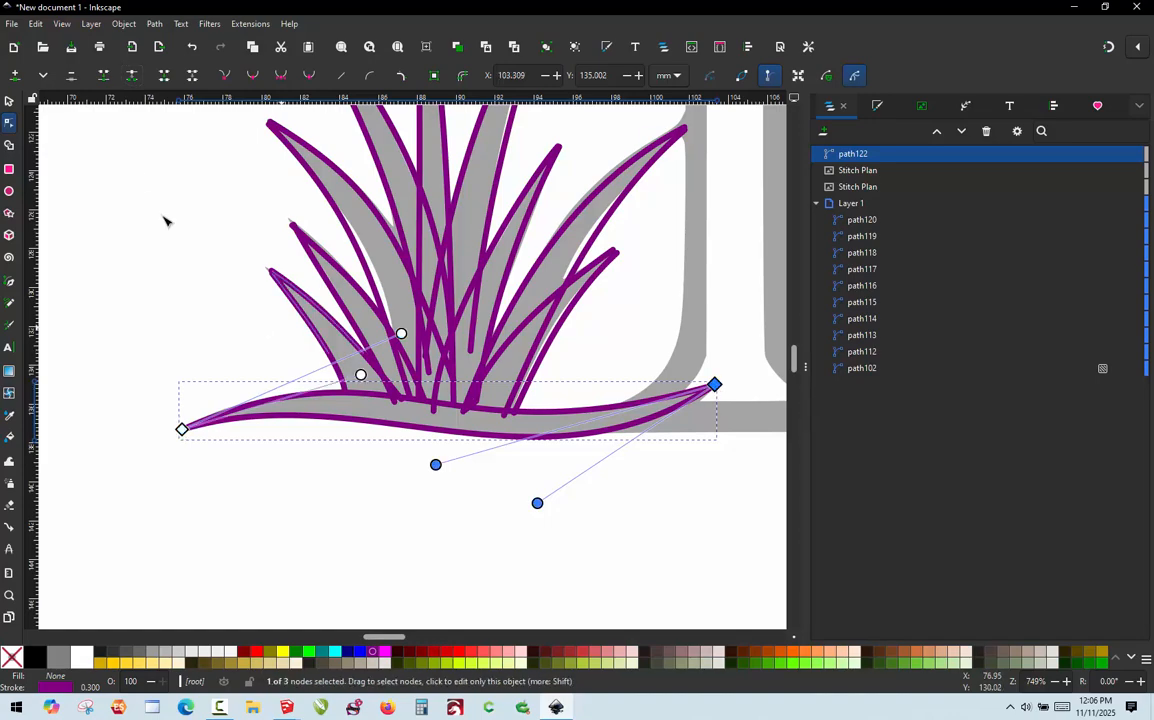
{"action": "left_click", "coordinate": [131, 77]}
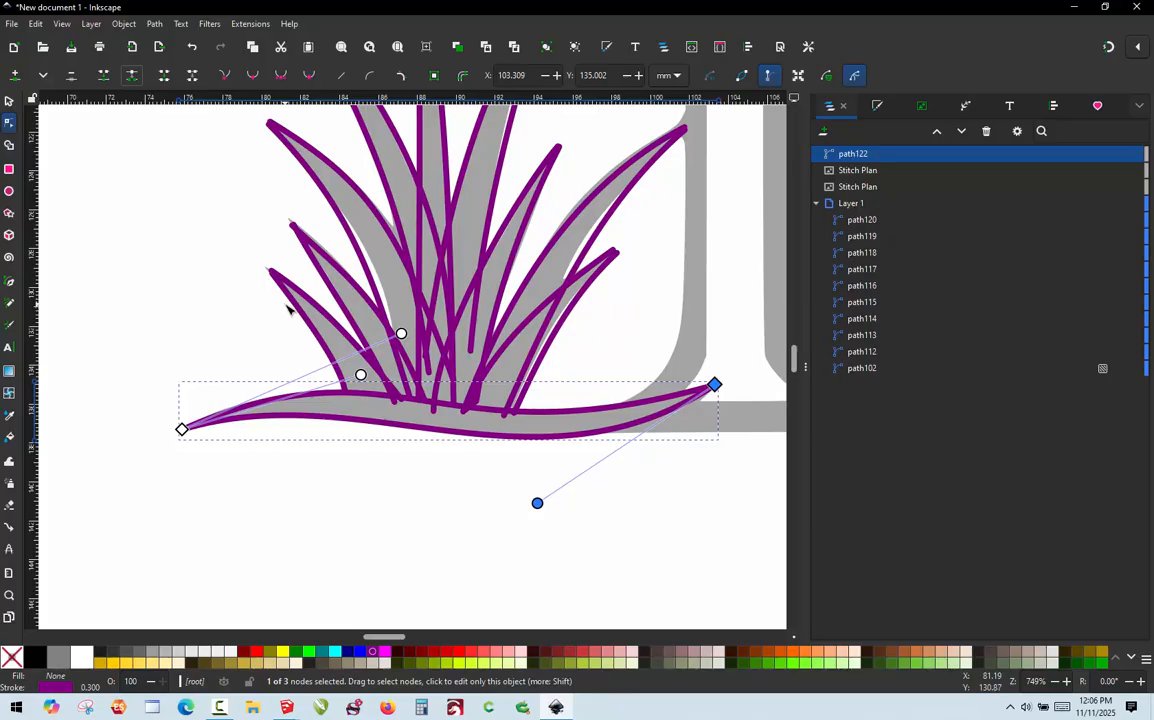
Turn the ground path into an Ink/Stitch custom satin column, apply the settings and deselect it
{"action": "left_click", "coordinate": [10, 101]}
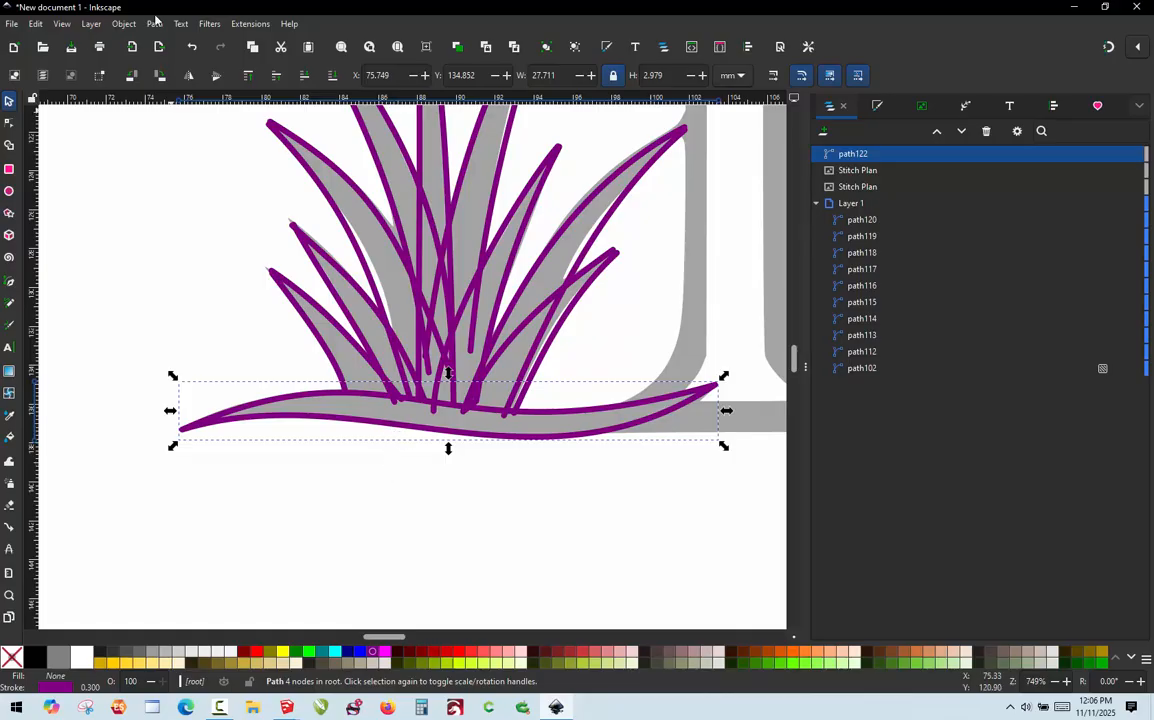
{"action": "left_click", "coordinate": [262, 23]}
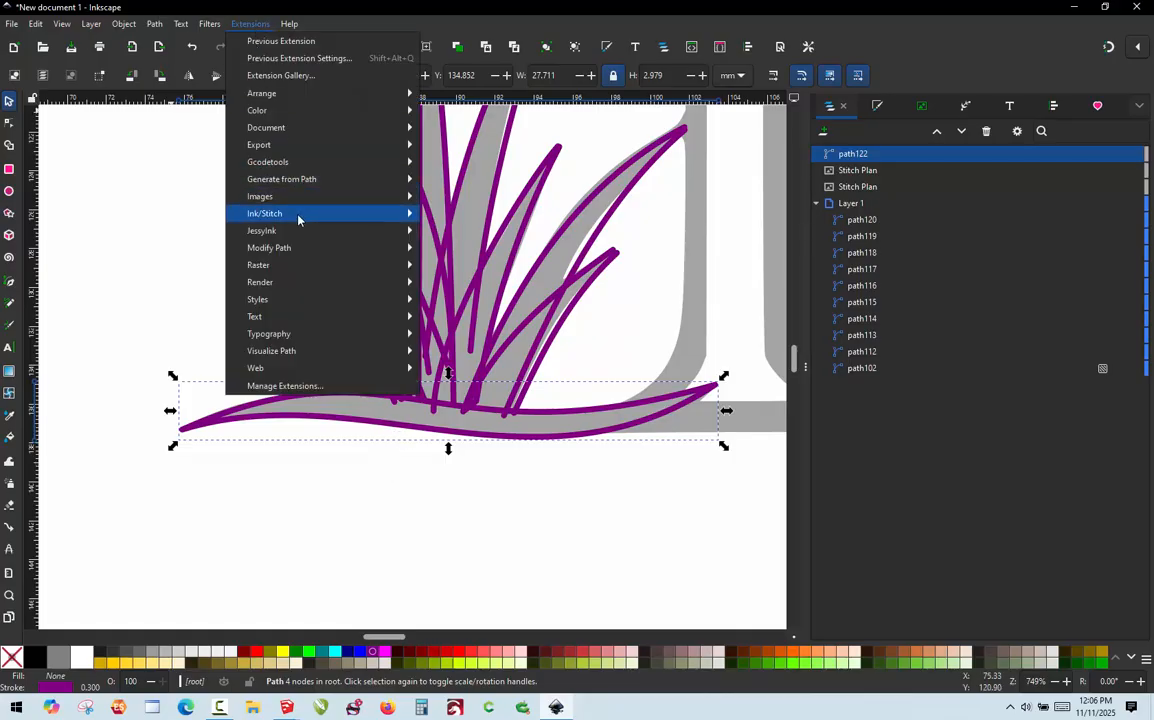
{"action": "mouse_move", "coordinate": [299, 214]}
{"action": "left_click", "coordinate": [452, 334]}
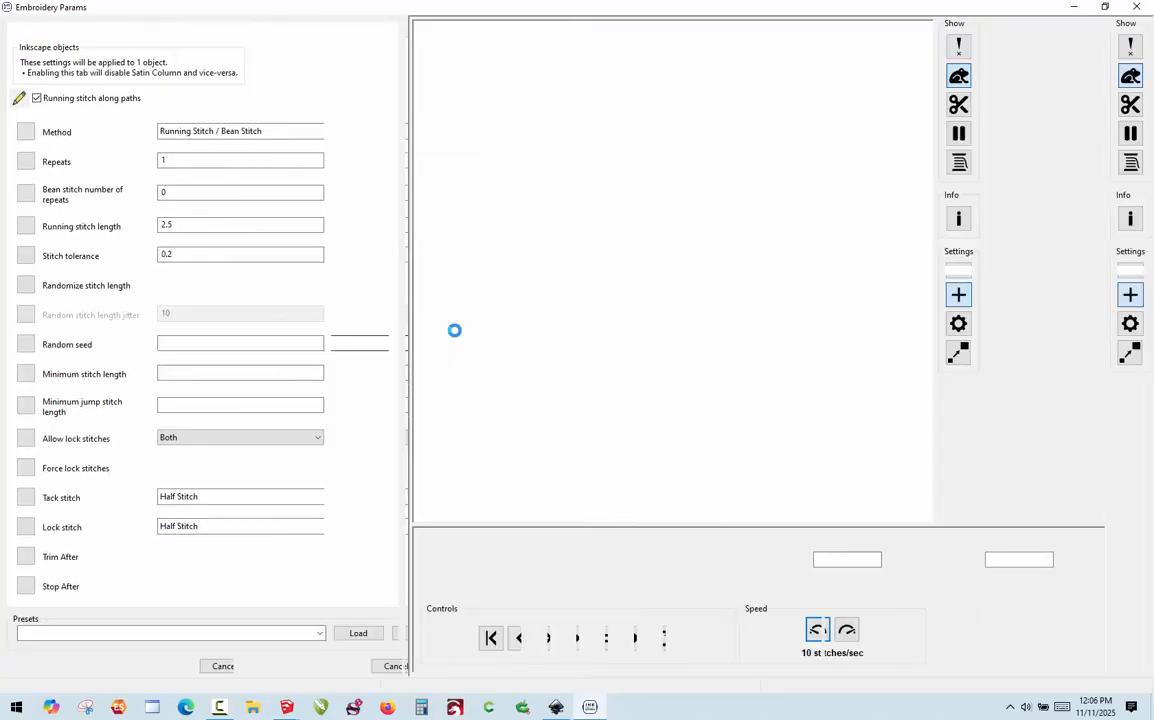
{"action": "left_click", "coordinate": [69, 30]}
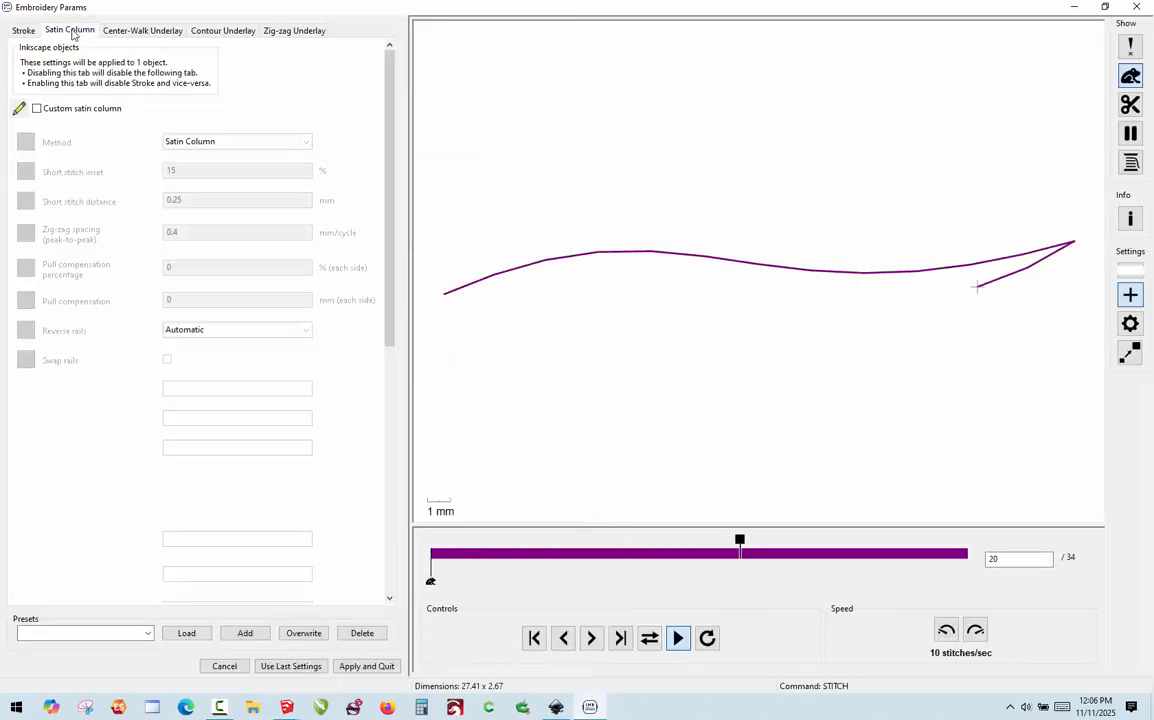
{"action": "left_click", "coordinate": [36, 109]}
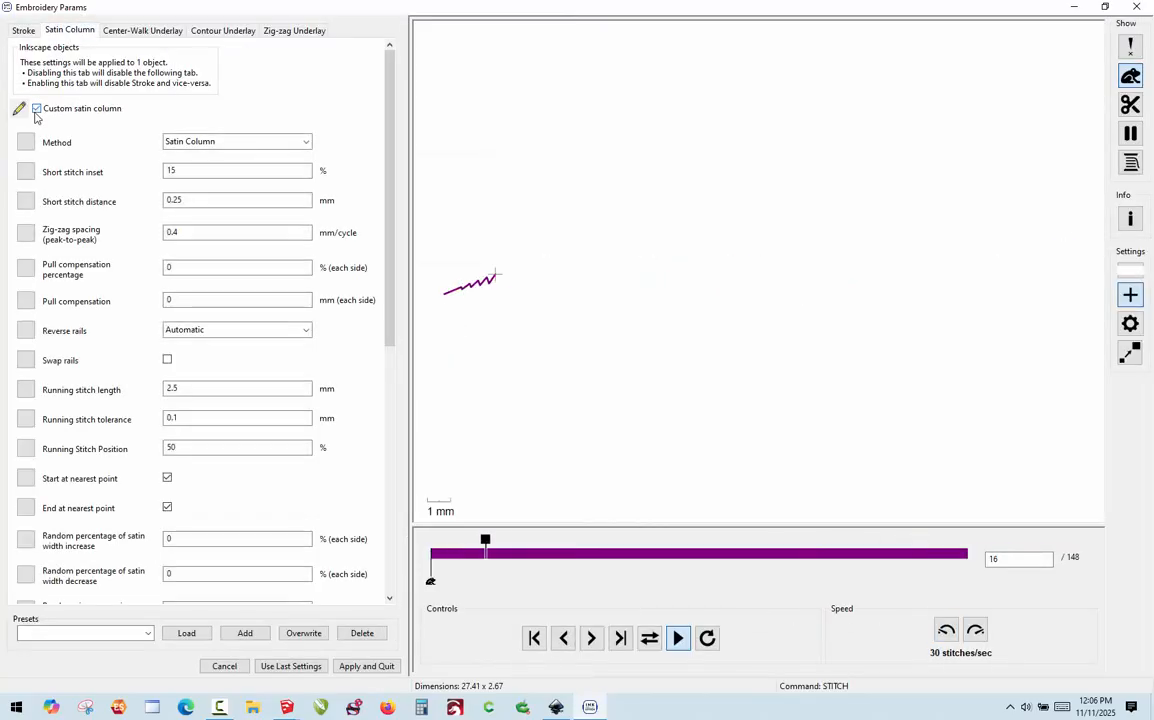
{"action": "left_click", "coordinate": [377, 670]}
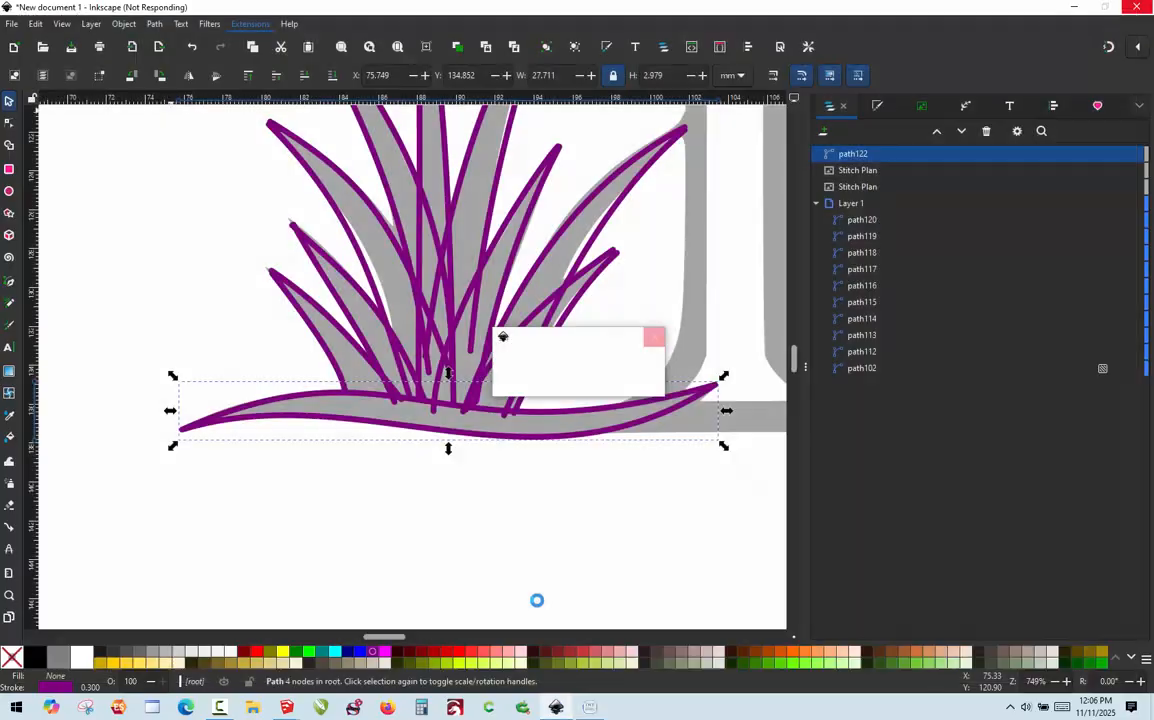
{"action": "left_click", "coordinate": [366, 495]}
{"action": "scroll", "coordinate": [366, 495], "scroll_direction": "down", "scroll_amount": 5}
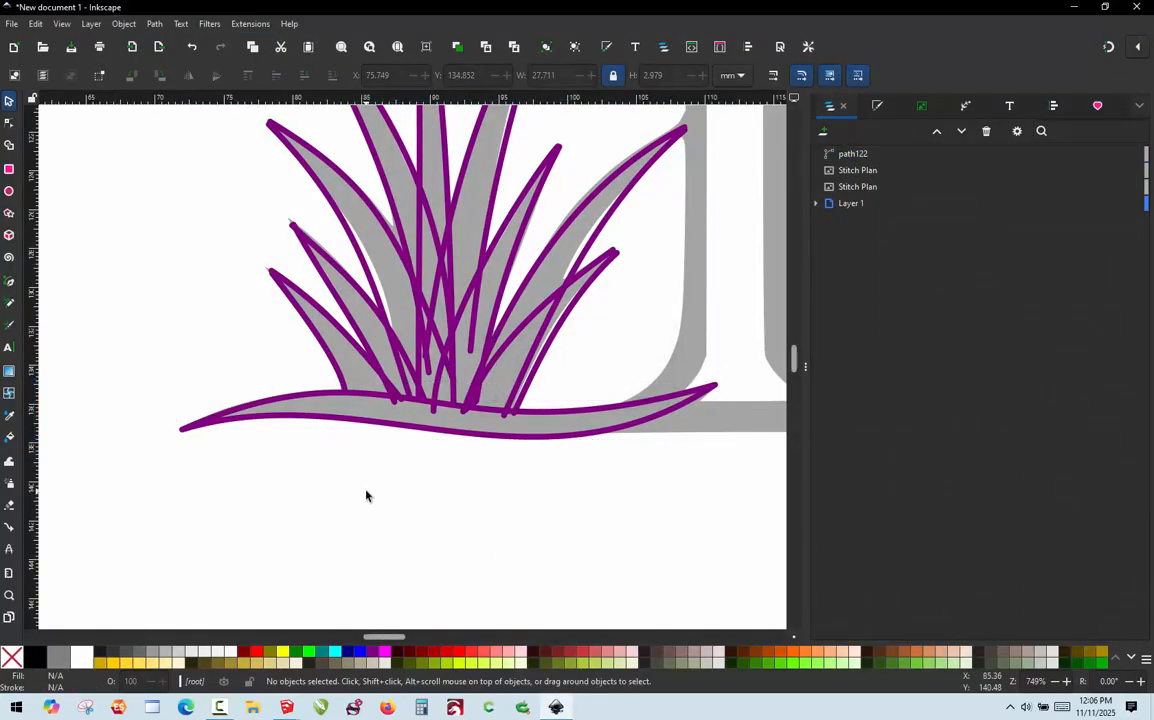
{"action": "scroll", "coordinate": [636, 316], "scroll_direction": "up", "scroll_amount": 1}
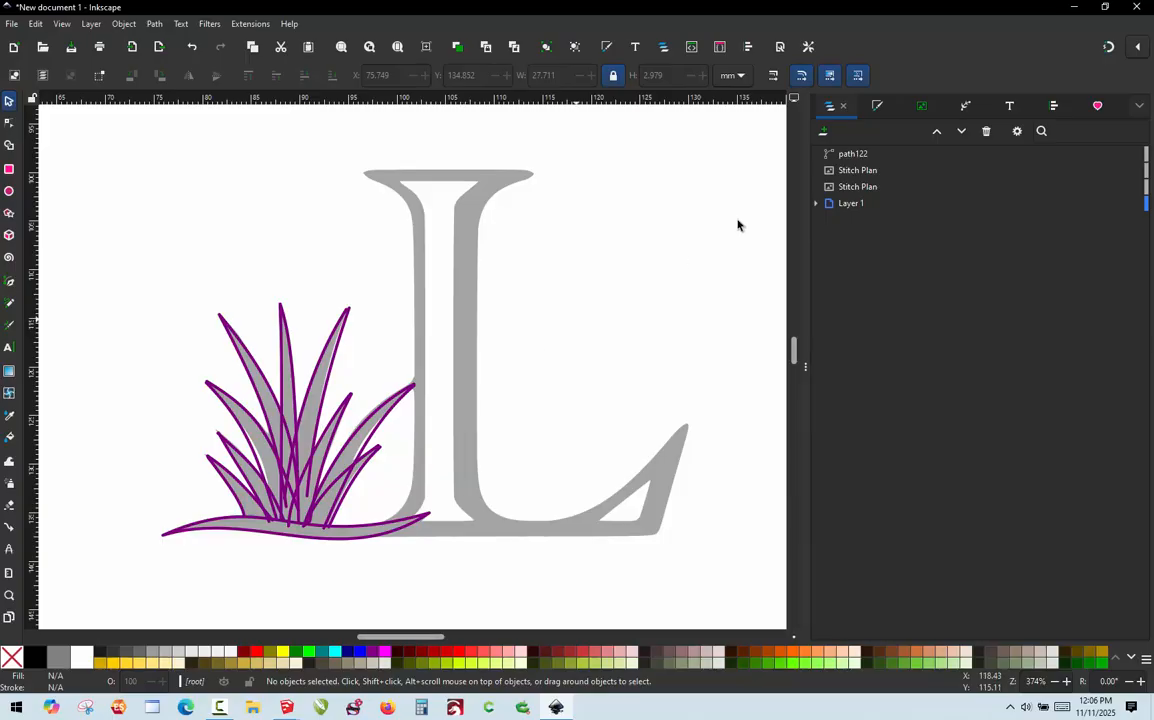
{"action": "left_click", "coordinate": [817, 205]}
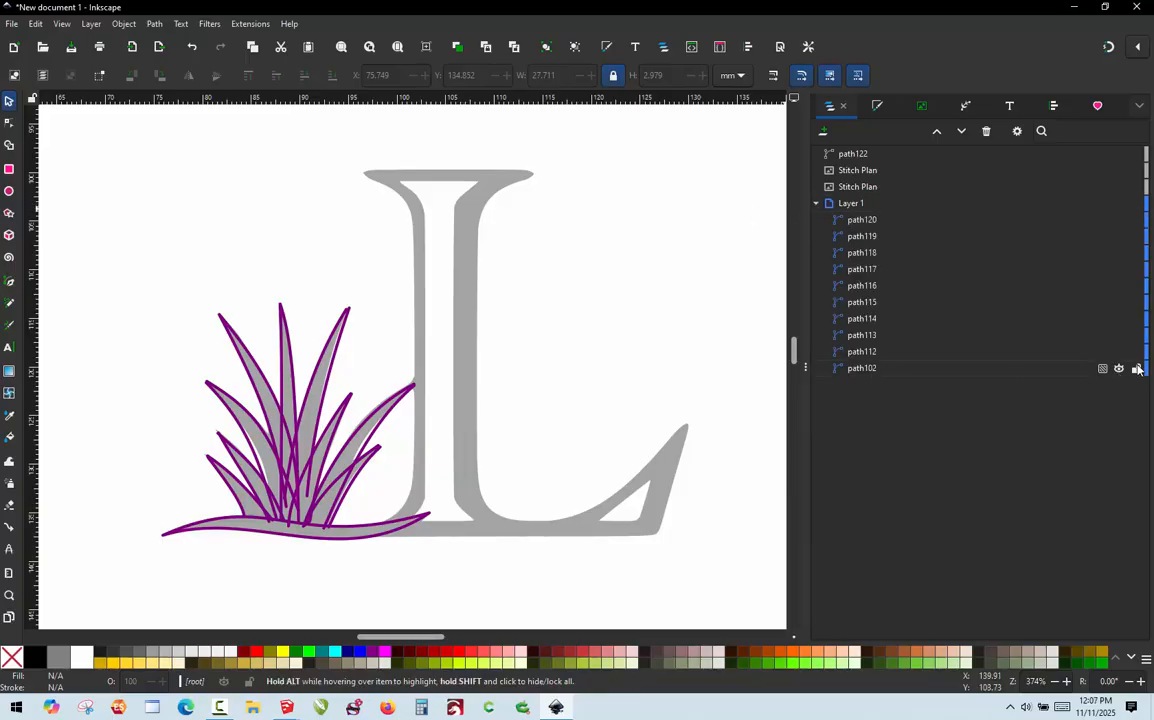
{"action": "left_click", "coordinate": [471, 299]}
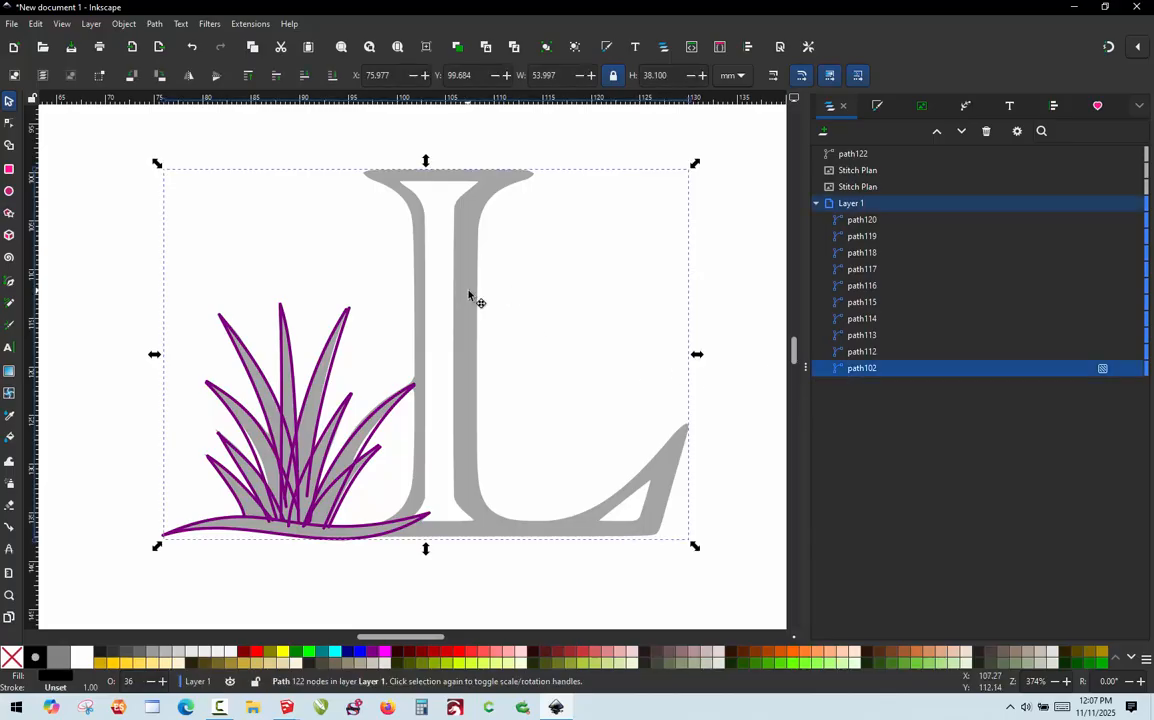
{"action": "left_click_drag", "start_coordinate": [471, 299], "coordinate": [554, 301]}
{"action": "key", "text": "ctrl+z"}
{"action": "left_click", "coordinate": [563, 289]}
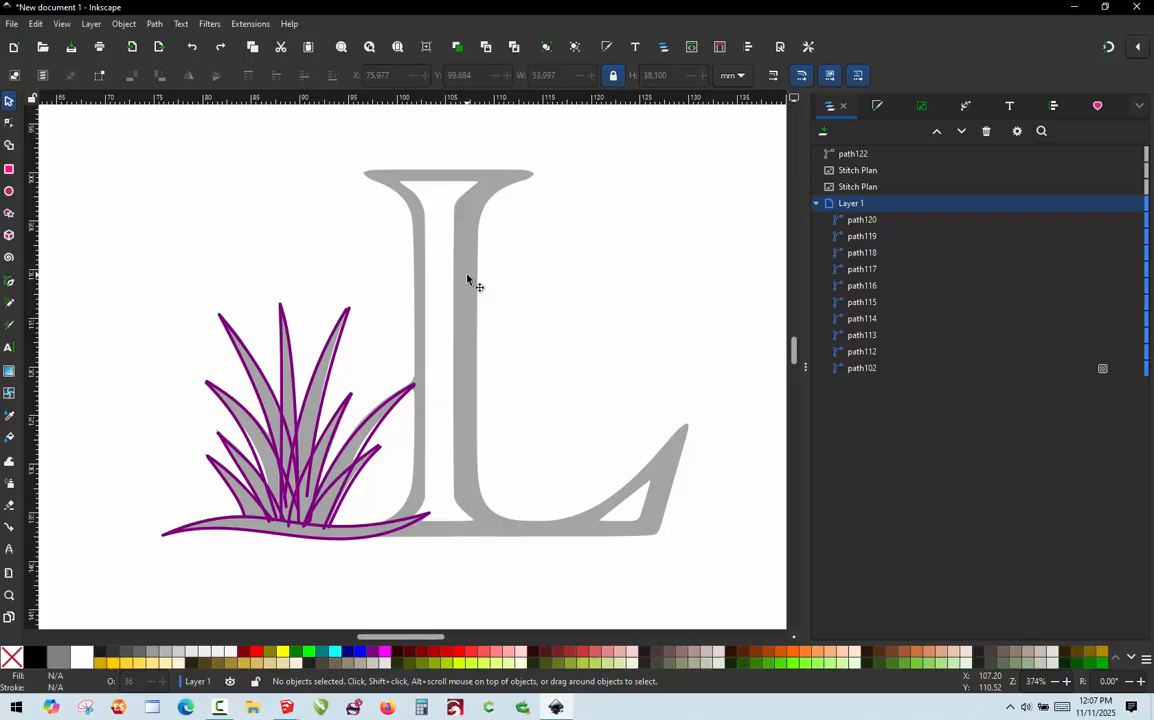
Draw a straight horizontal line about 26 mm long across the letter L just below its top serif
{"action": "scroll", "coordinate": [431, 140], "scroll_direction": "up", "scroll_amount": 1}
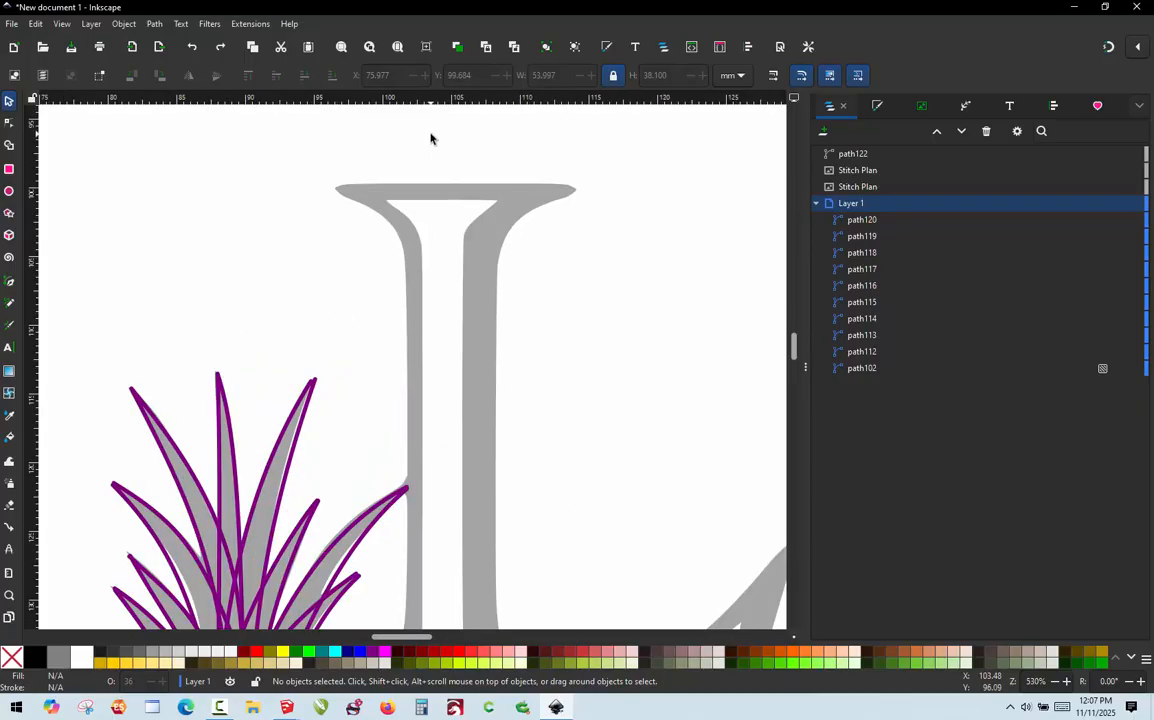
{"action": "key", "text": "b"}
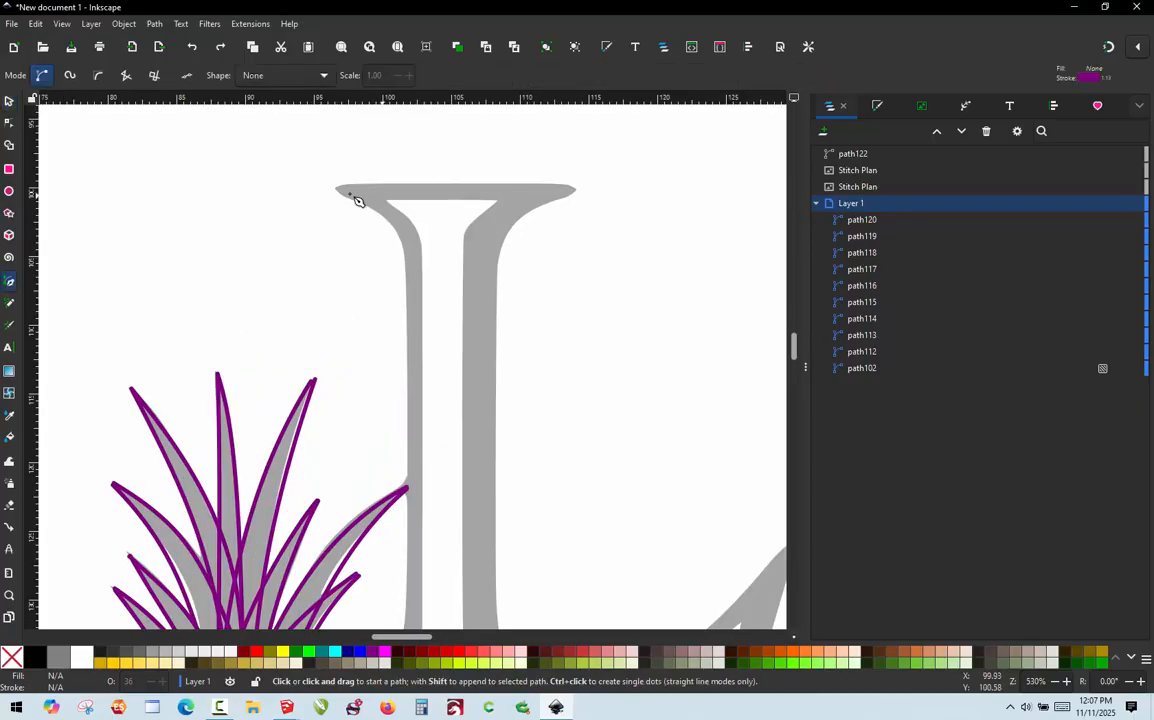
{"action": "left_click", "coordinate": [277, 209]}
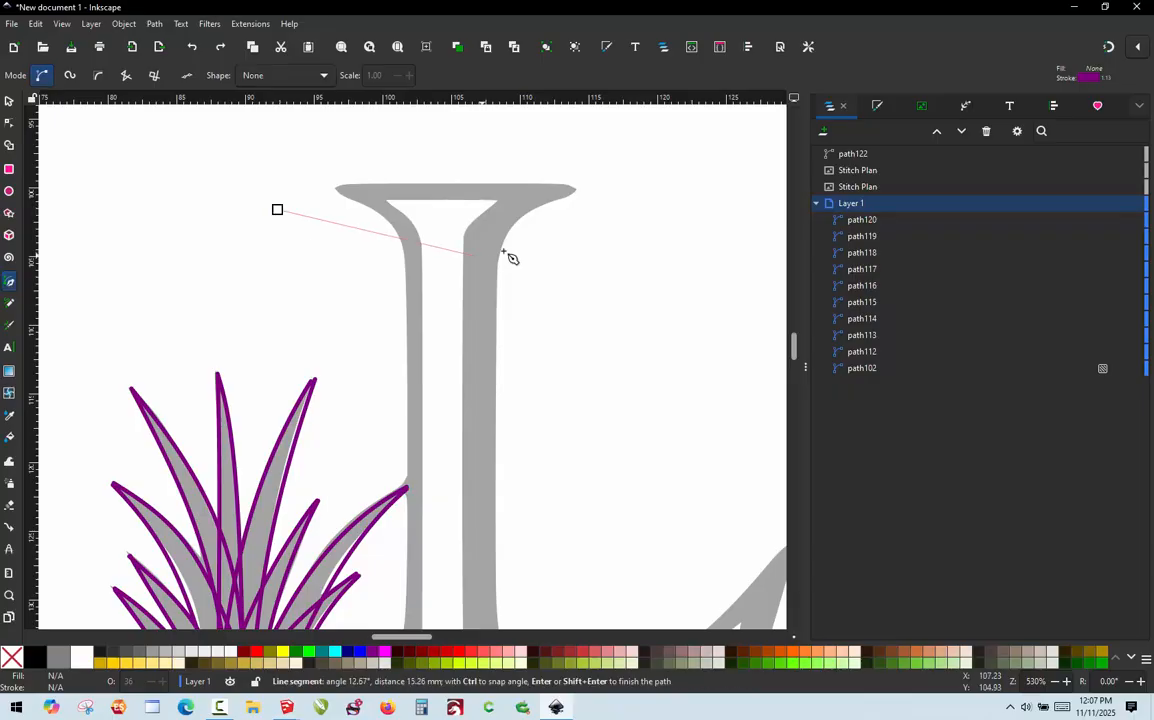
{"action": "left_click", "coordinate": [633, 209]}
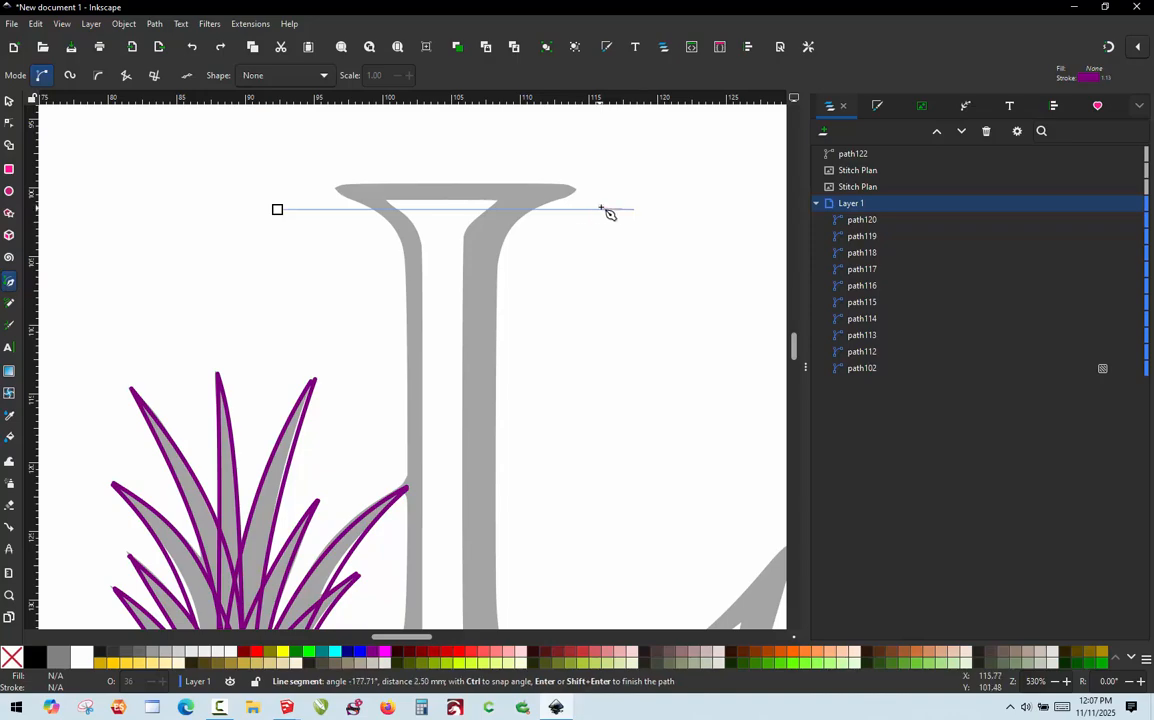
{"action": "key", "text": "Return"}
{"action": "left_click", "coordinate": [8, 100]}
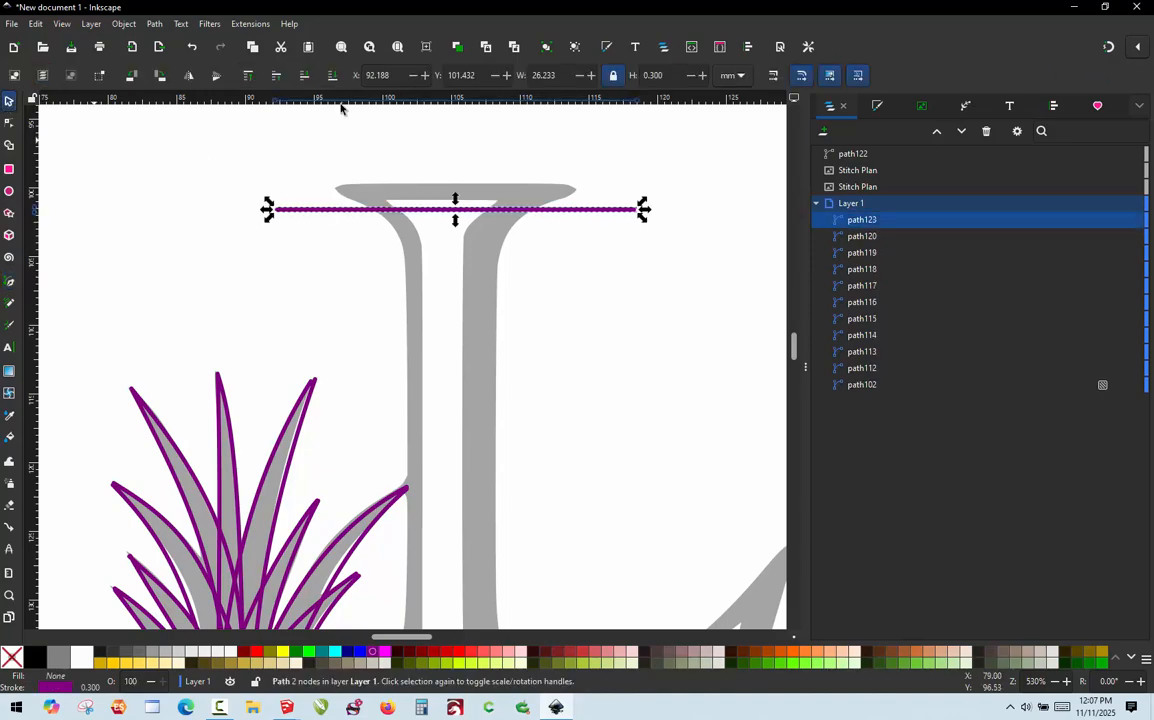
Display the drawing in outline mode and move the horizontal line up onto the top edge of the letter's inner opening
{"action": "scroll", "coordinate": [510, 185], "scroll_direction": "up", "scroll_amount": 3}
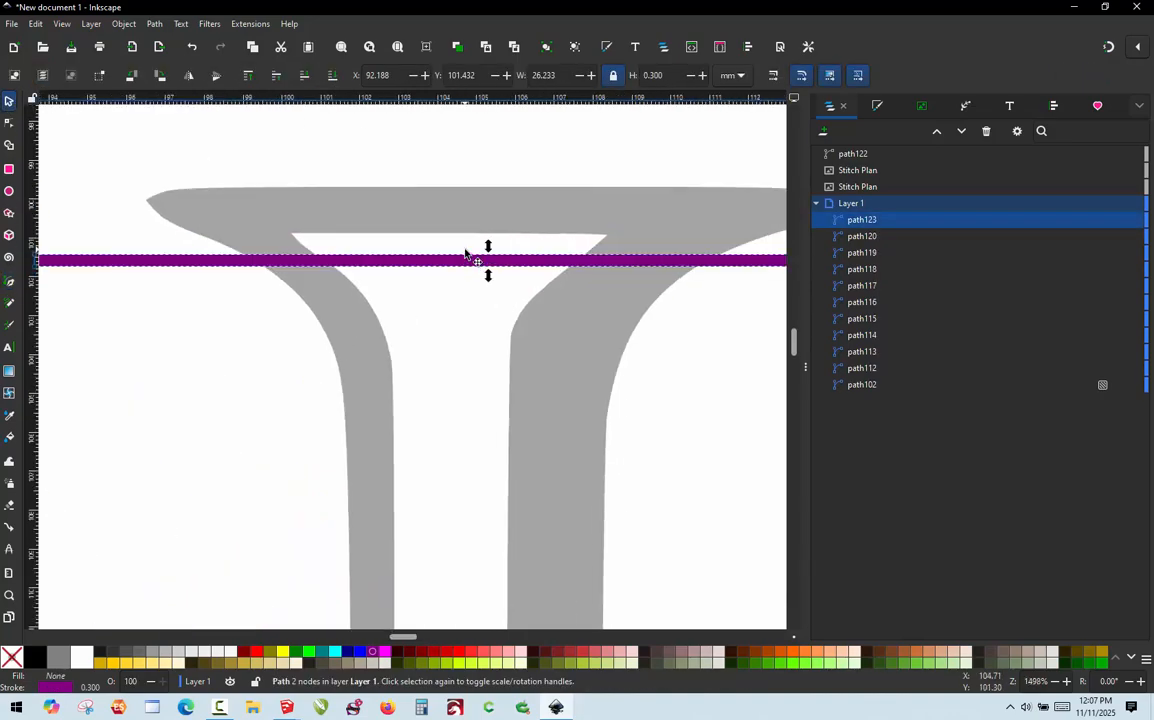
{"action": "key", "text": "ctrl+KP_5"}
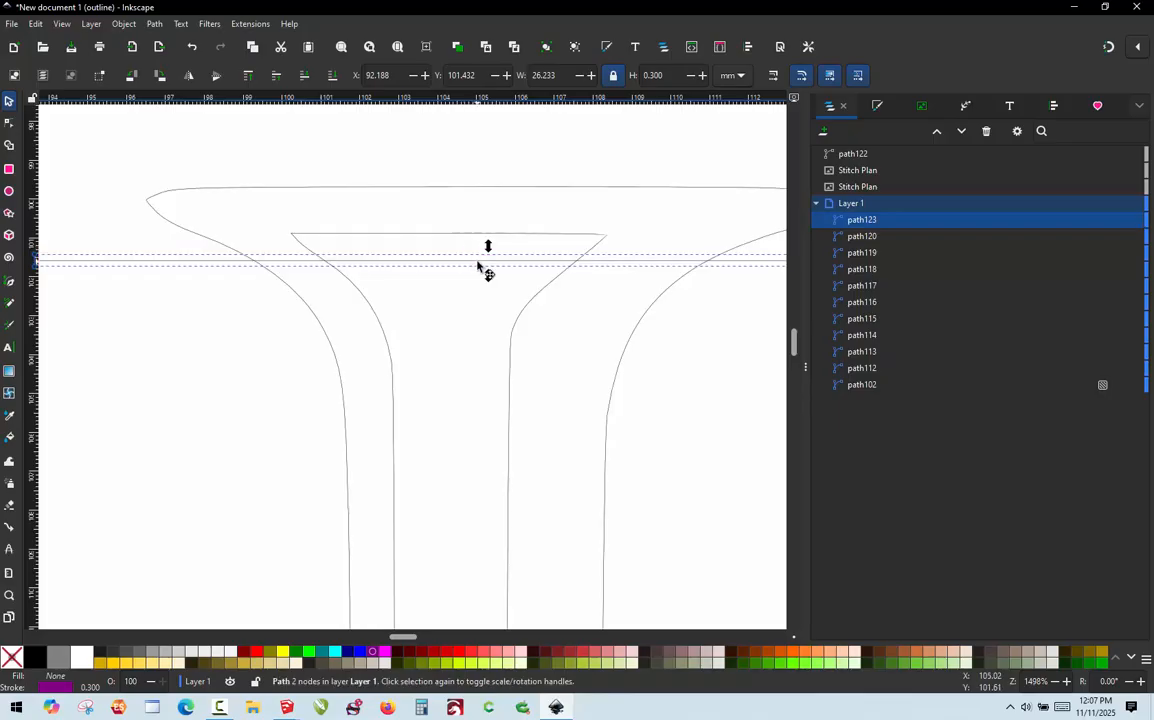
{"action": "left_click_drag", "start_coordinate": [478, 263], "coordinate": [464, 240]}
{"action": "scroll", "coordinate": [415, 191], "scroll_direction": "down", "scroll_amount": 3}
{"action": "left_click", "coordinate": [349, 267]}
{"action": "scroll", "coordinate": [391, 192], "scroll_direction": "down", "scroll_amount": 1}
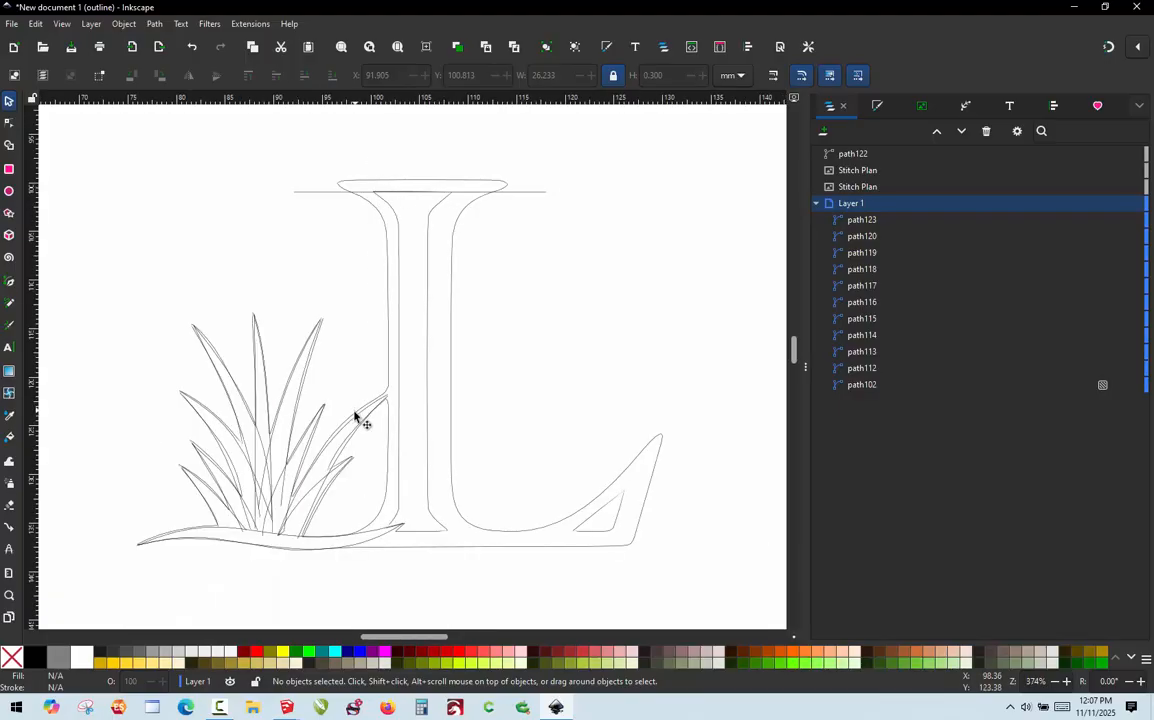
Draw an open path with snapping enabled across the grass blade tip where it joins the stem's outer edge, with both ends left of the stem
{"action": "scroll", "coordinate": [357, 418], "scroll_direction": "up", "scroll_amount": 1}
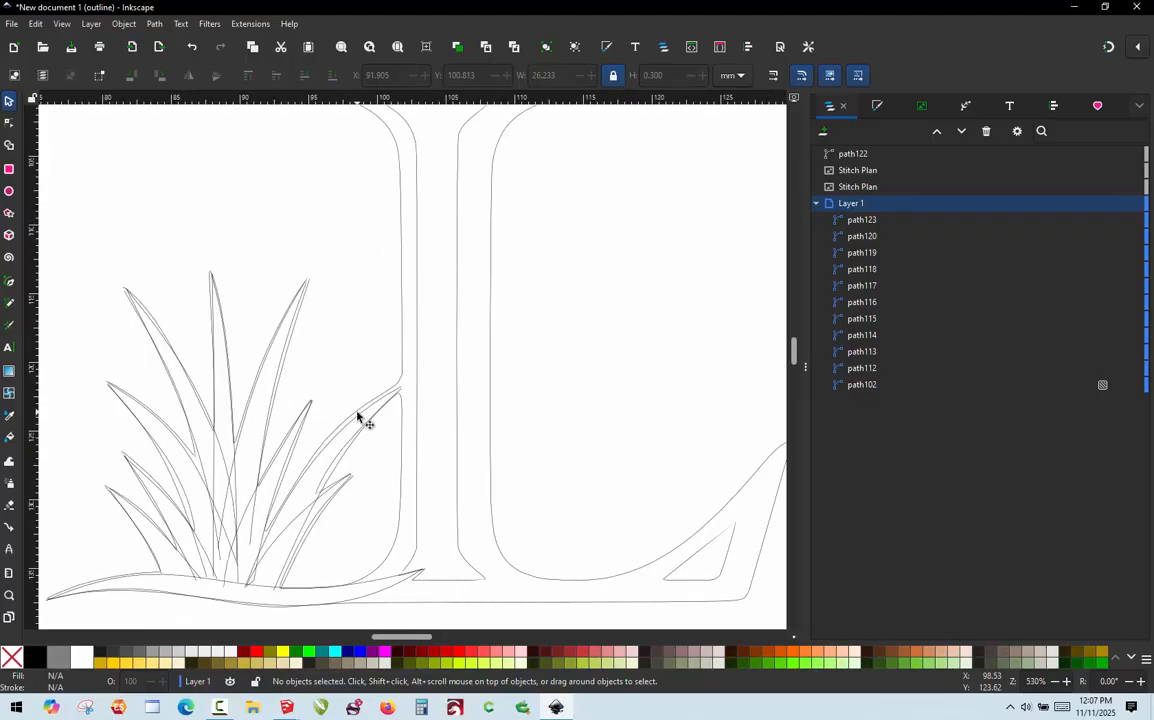
{"action": "key", "text": "b"}
{"action": "left_click", "coordinate": [378, 309]}
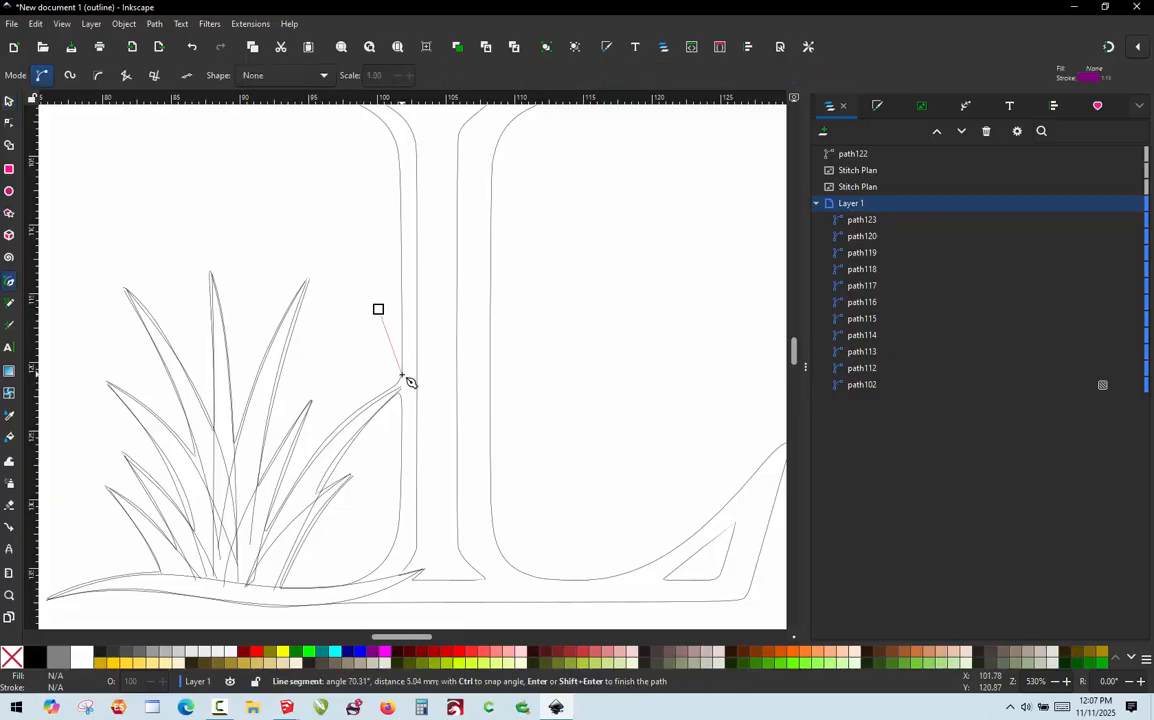
{"action": "left_click", "coordinate": [1108, 47]}
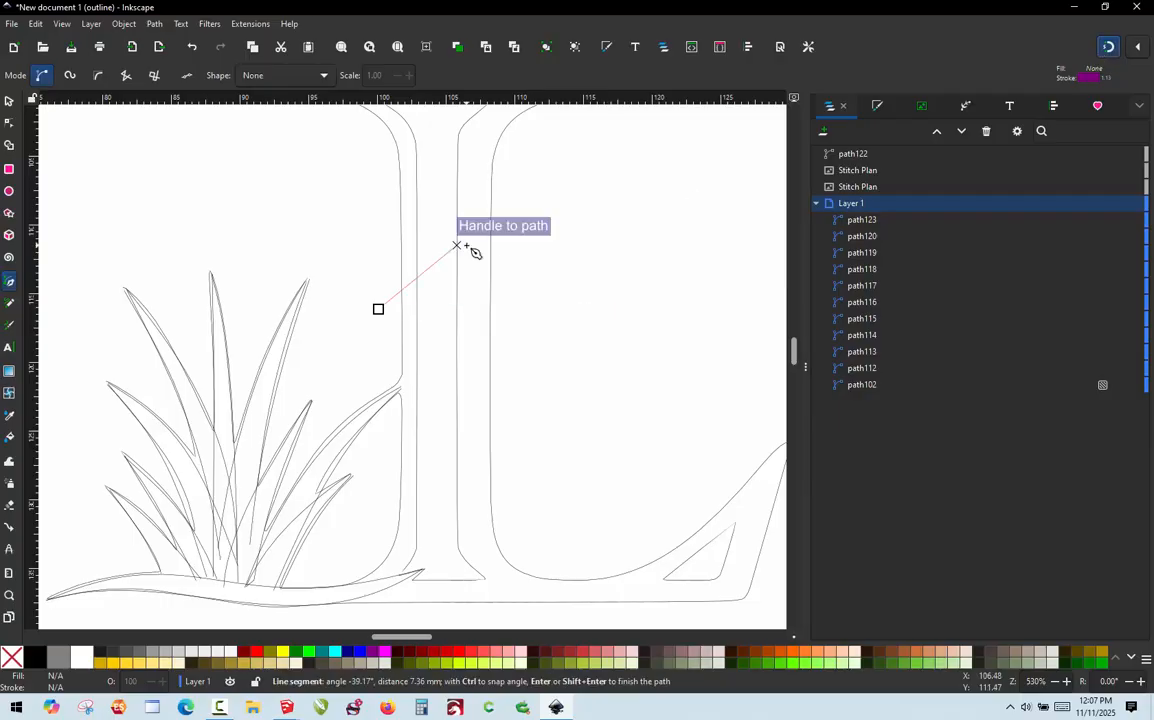
{"action": "left_click", "coordinate": [409, 373]}
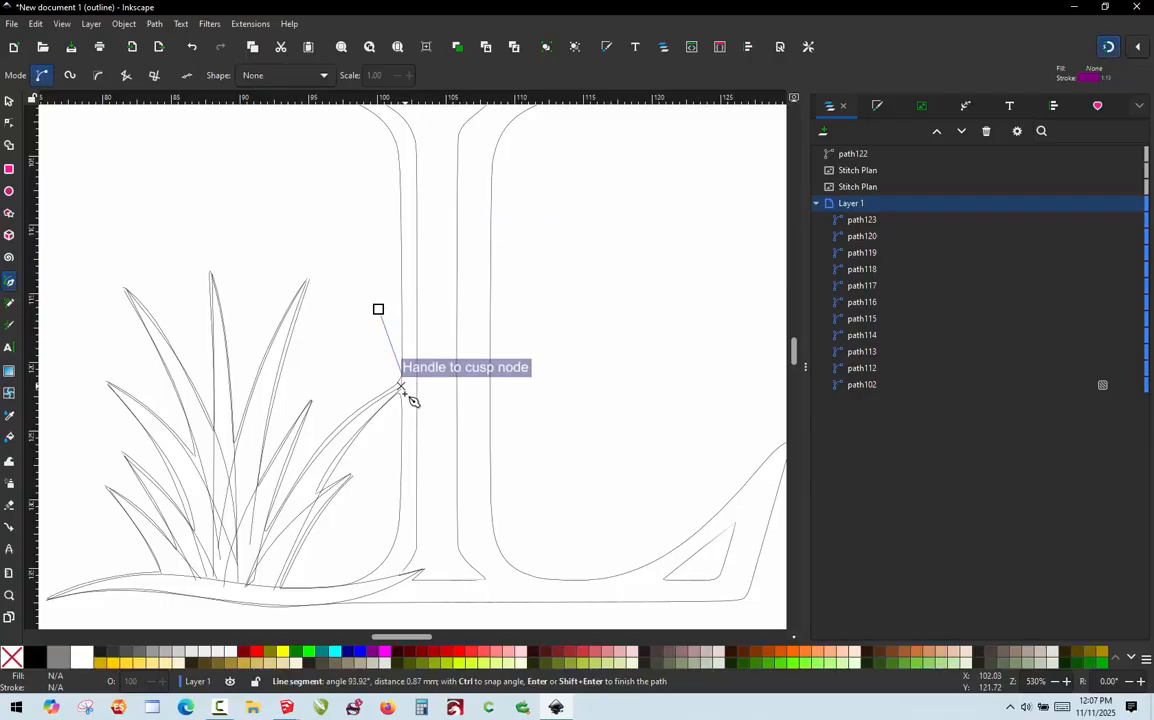
{"action": "double_click", "coordinate": [373, 447]}
Draw an open path from above the letter's foot along its inner curve to the stem opening's lower right corner, ending inside the opening
{"action": "key", "text": "minus"}
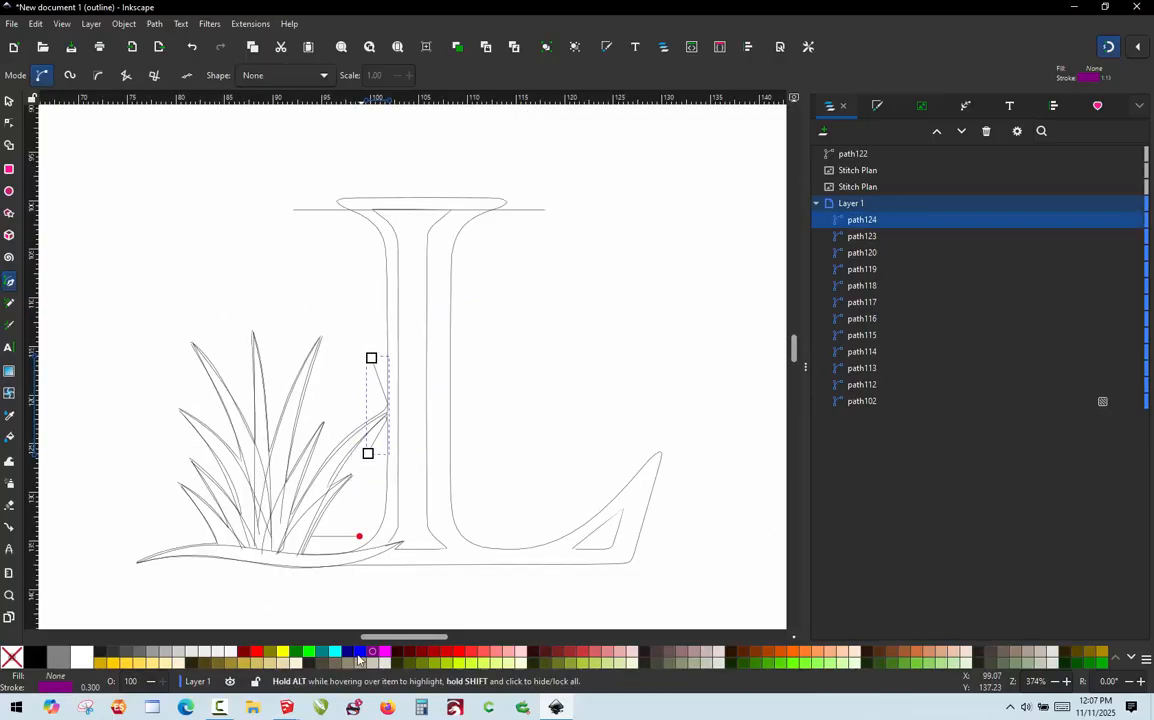
{"action": "scroll", "coordinate": [350, 600], "scroll_direction": "up", "scroll_amount": 4}
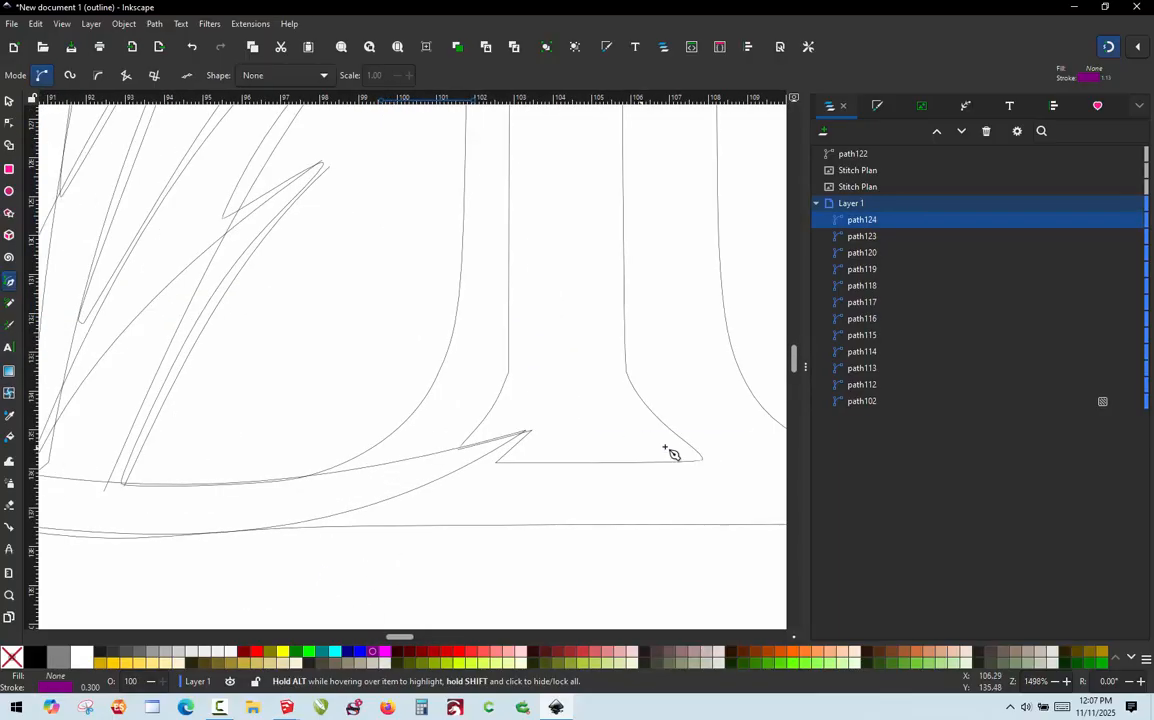
{"action": "scroll", "coordinate": [456, 399], "scroll_direction": "down", "scroll_amount": 2}
{"action": "scroll", "coordinate": [520, 394], "scroll_direction": "up", "scroll_amount": 1}
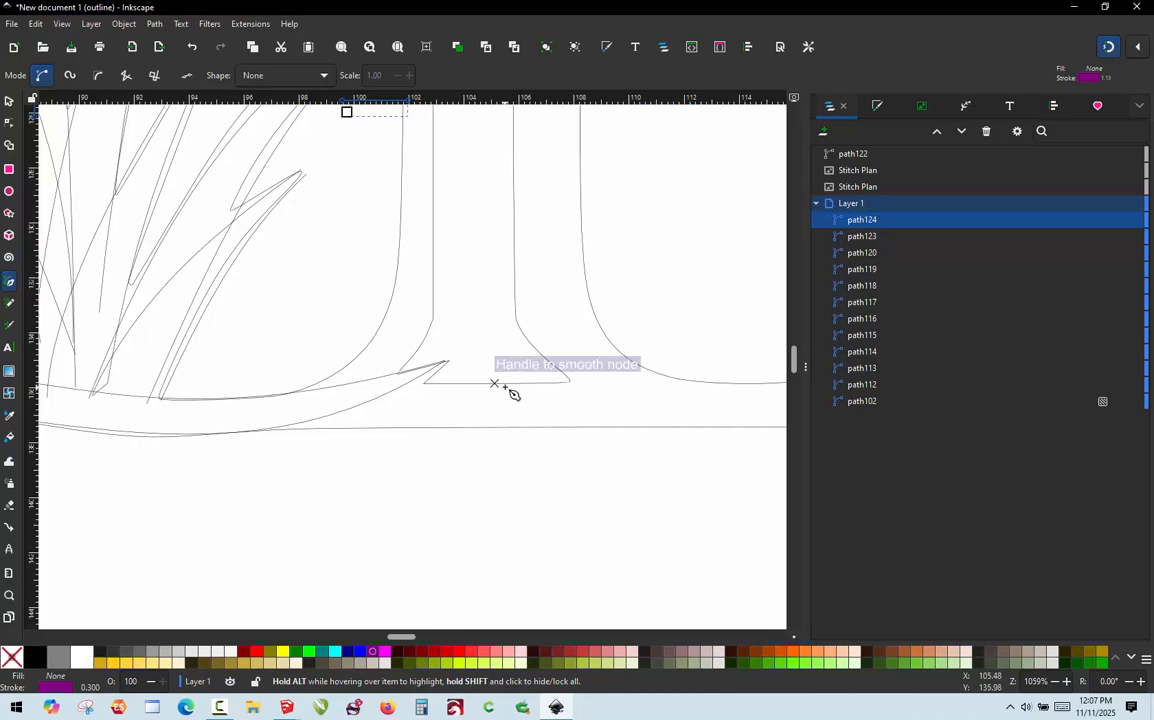
{"action": "left_click", "coordinate": [741, 320]}
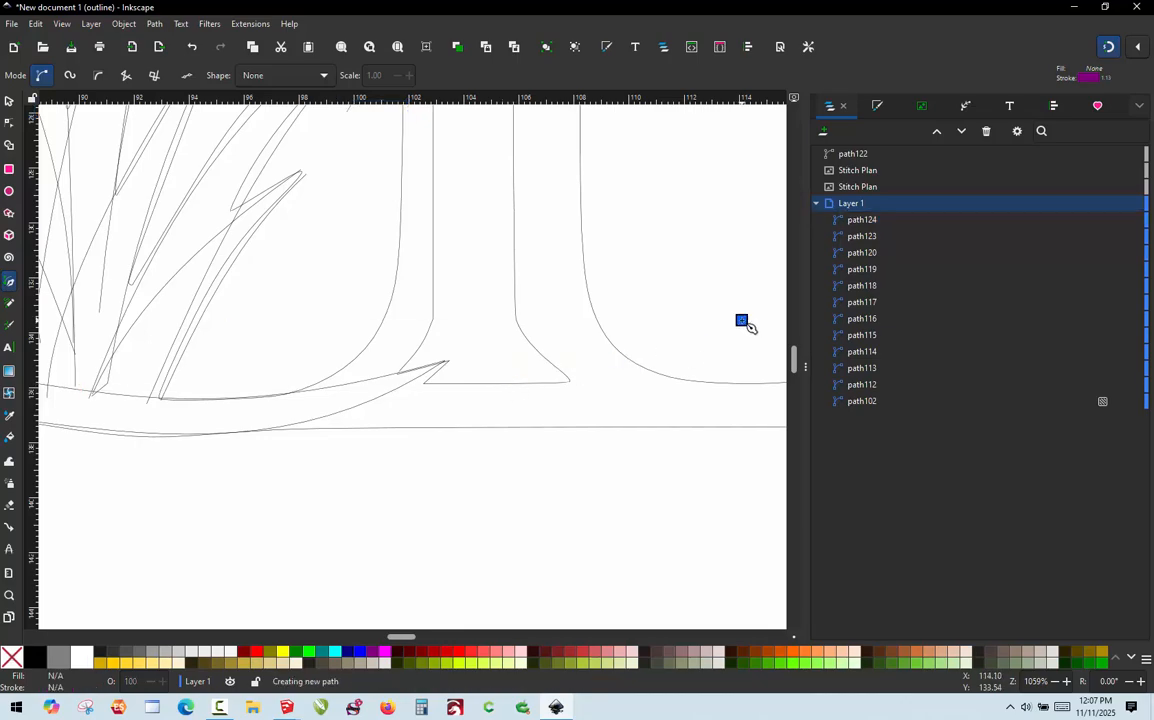
{"action": "left_click", "coordinate": [713, 381]}
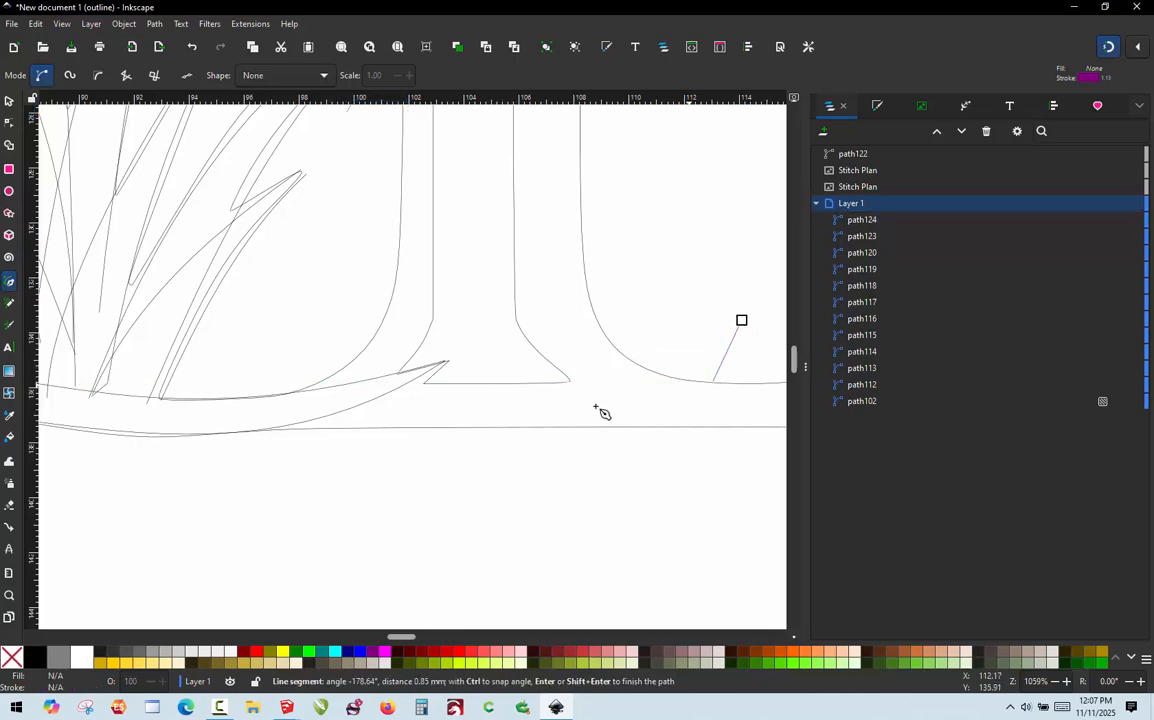
{"action": "left_click", "coordinate": [569, 381]}
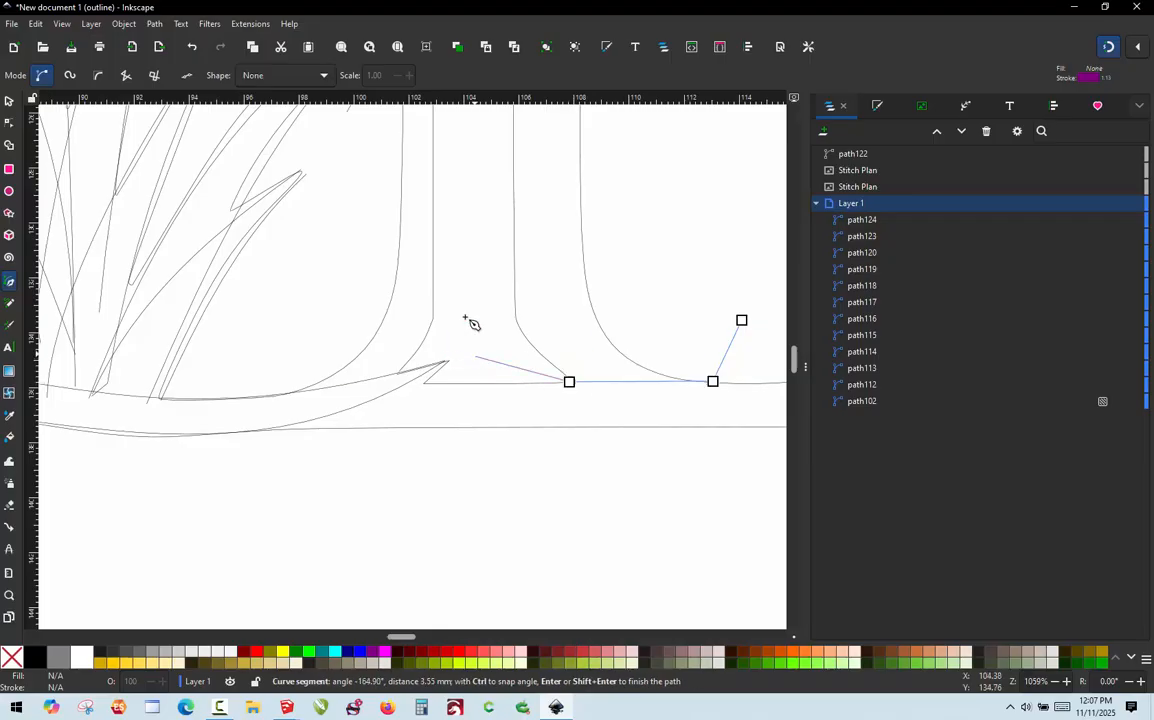
{"action": "double_click", "coordinate": [468, 280]}
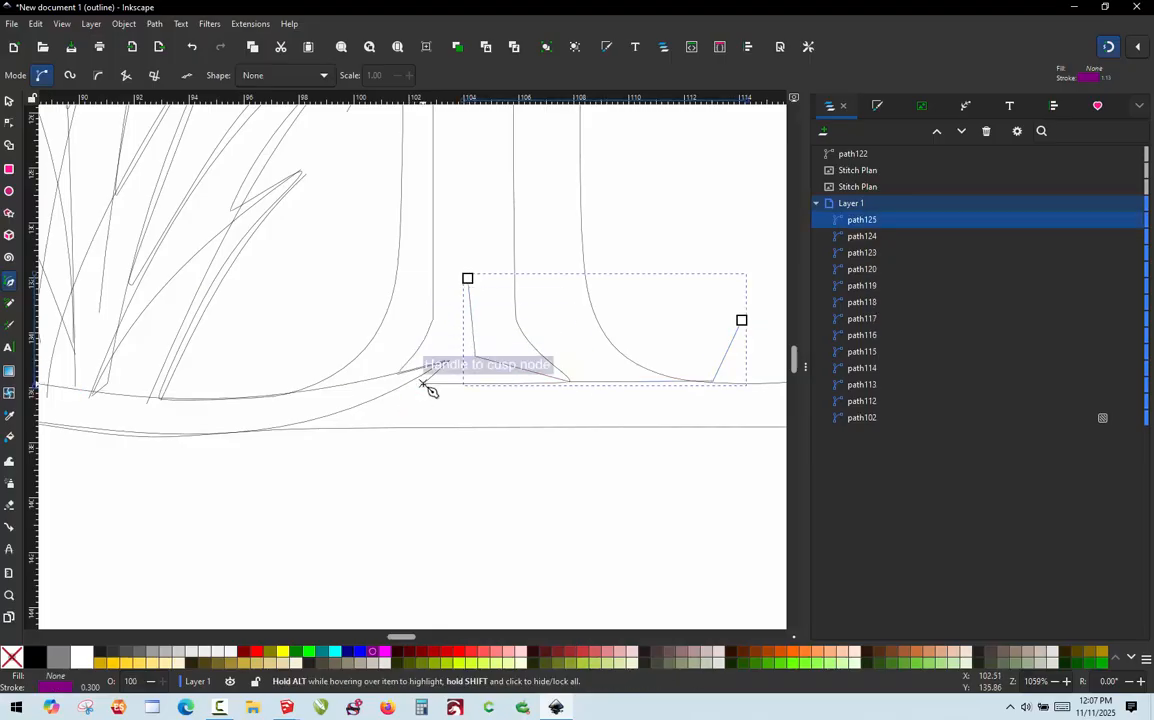
Draw an open path from inside the stem opening through its lower left corner to the stem-swoosh junction, ending above the swoosh
{"action": "scroll", "coordinate": [446, 325], "scroll_direction": "up", "scroll_amount": 2}
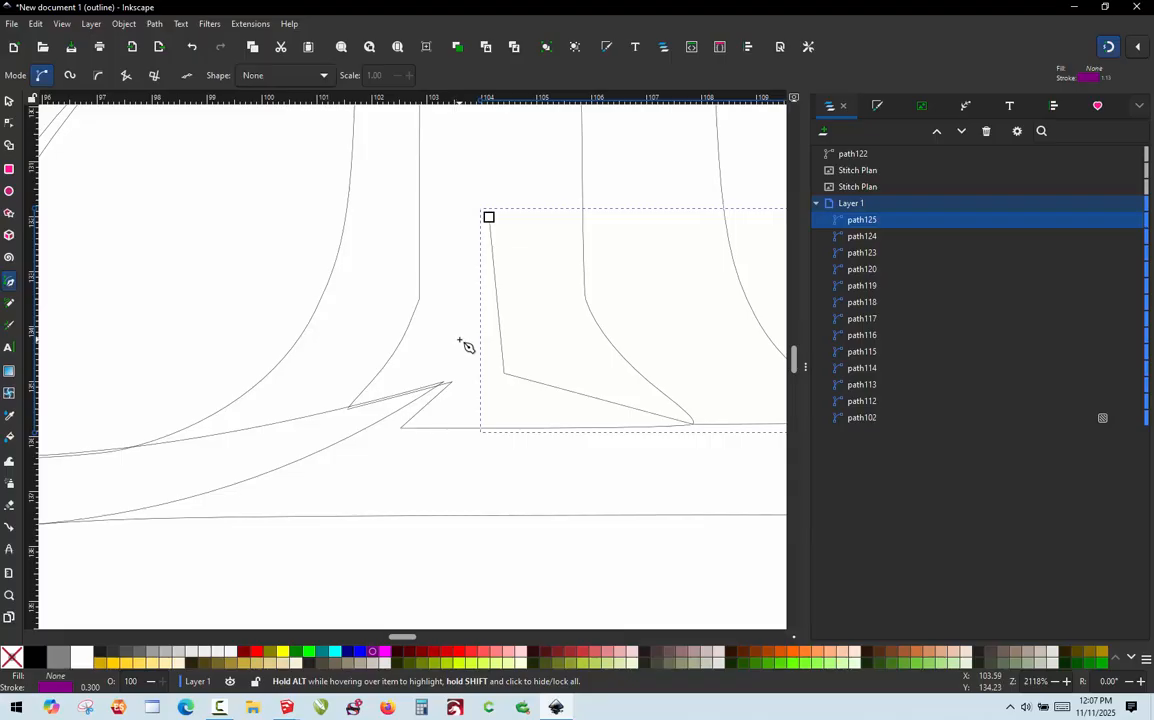
{"action": "left_click", "coordinate": [452, 337]}
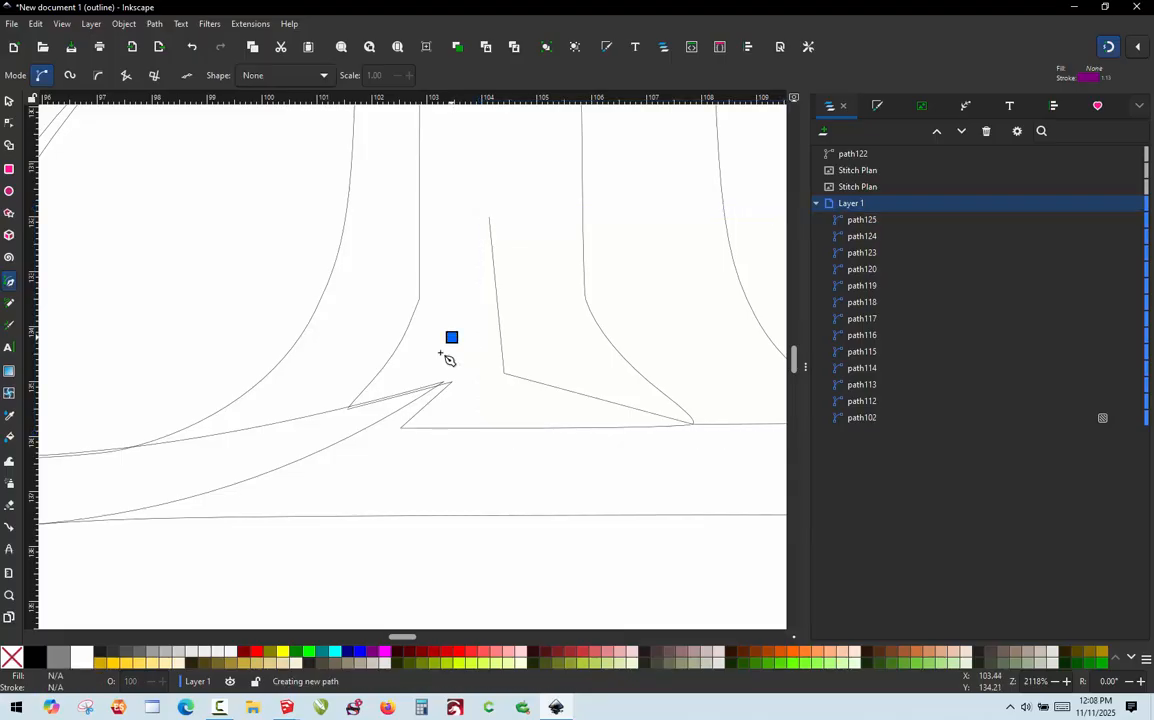
{"action": "scroll", "coordinate": [350, 418], "scroll_direction": "down", "scroll_amount": 2}
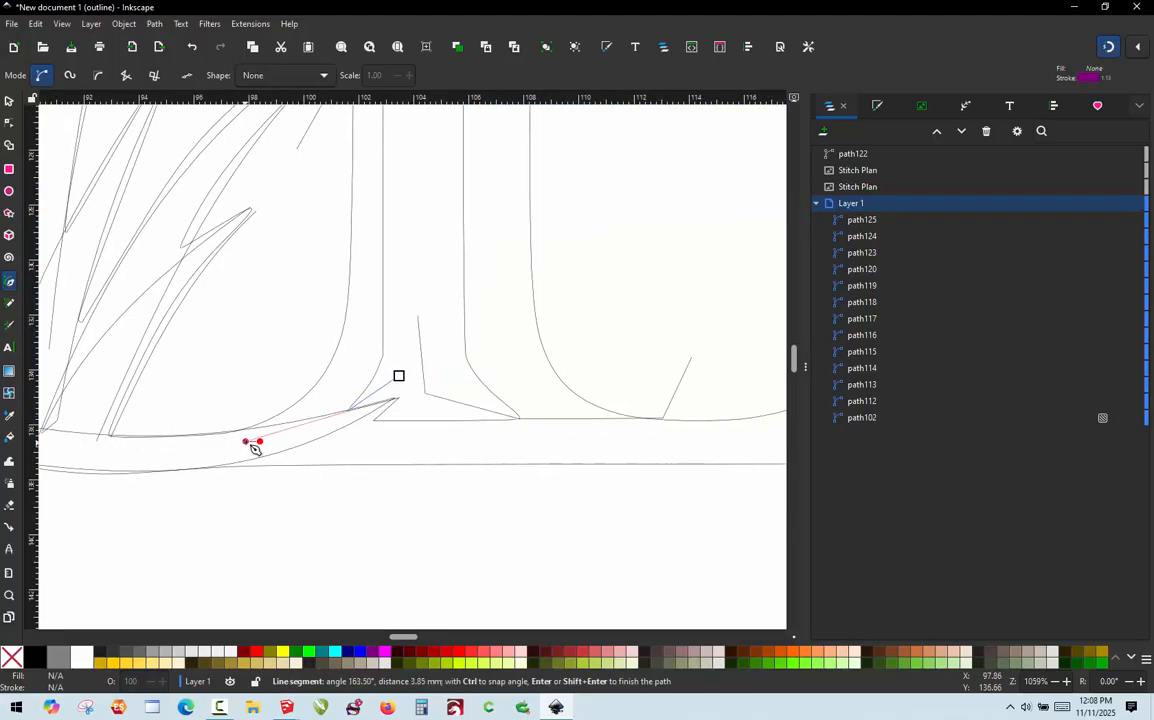
{"action": "left_click", "coordinate": [230, 431]}
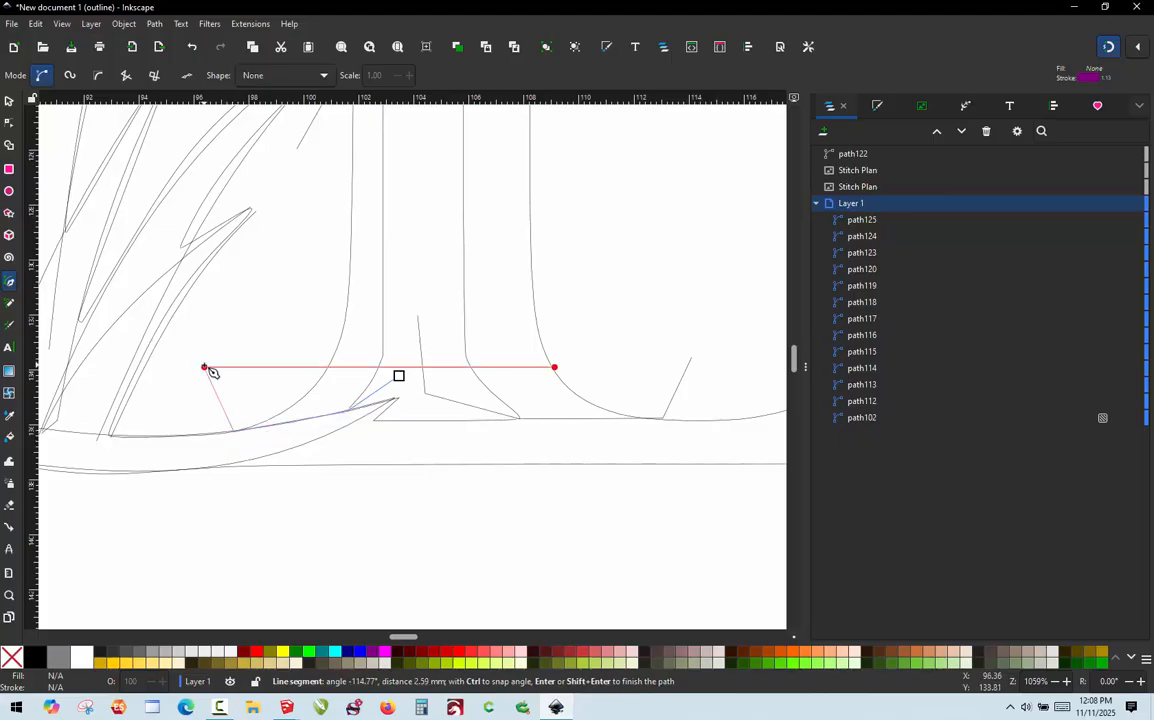
{"action": "double_click", "coordinate": [205, 368]}
{"action": "scroll", "coordinate": [252, 427], "scroll_direction": "down", "scroll_amount": 2}
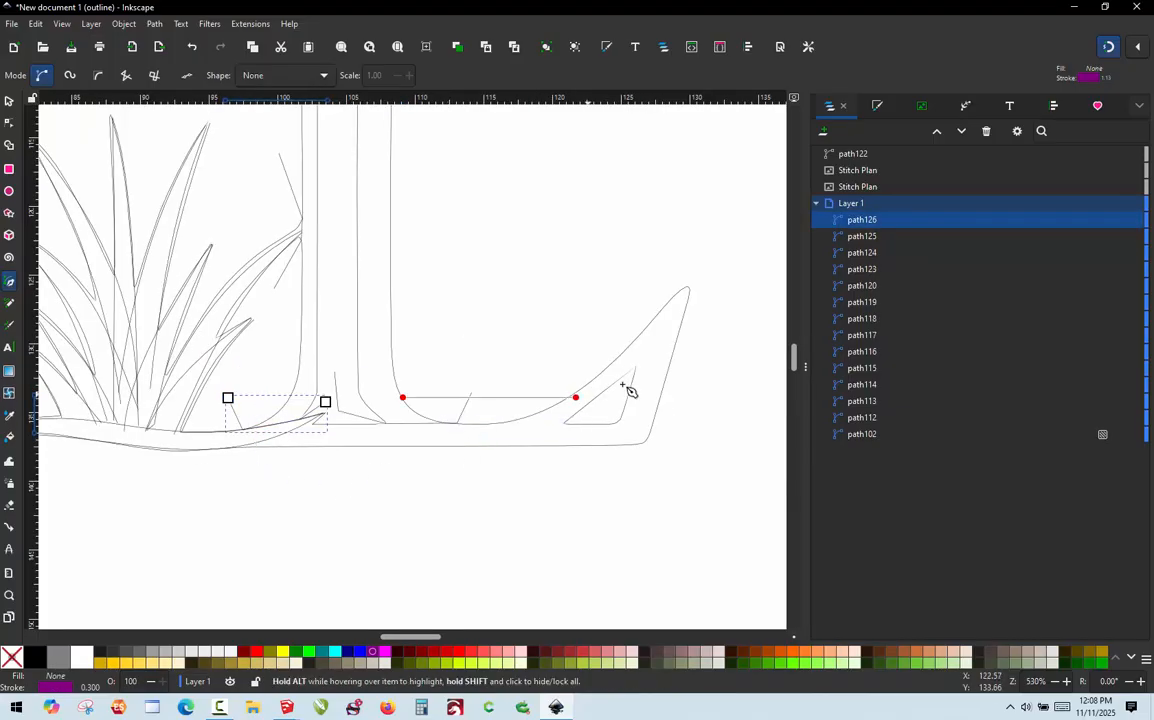
Draw an open path from above the foot curve's lowest point, along the baseline to the triangular opening's left corner, ending inside the opening
{"action": "scroll", "coordinate": [625, 390], "scroll_direction": "up", "scroll_amount": 2}
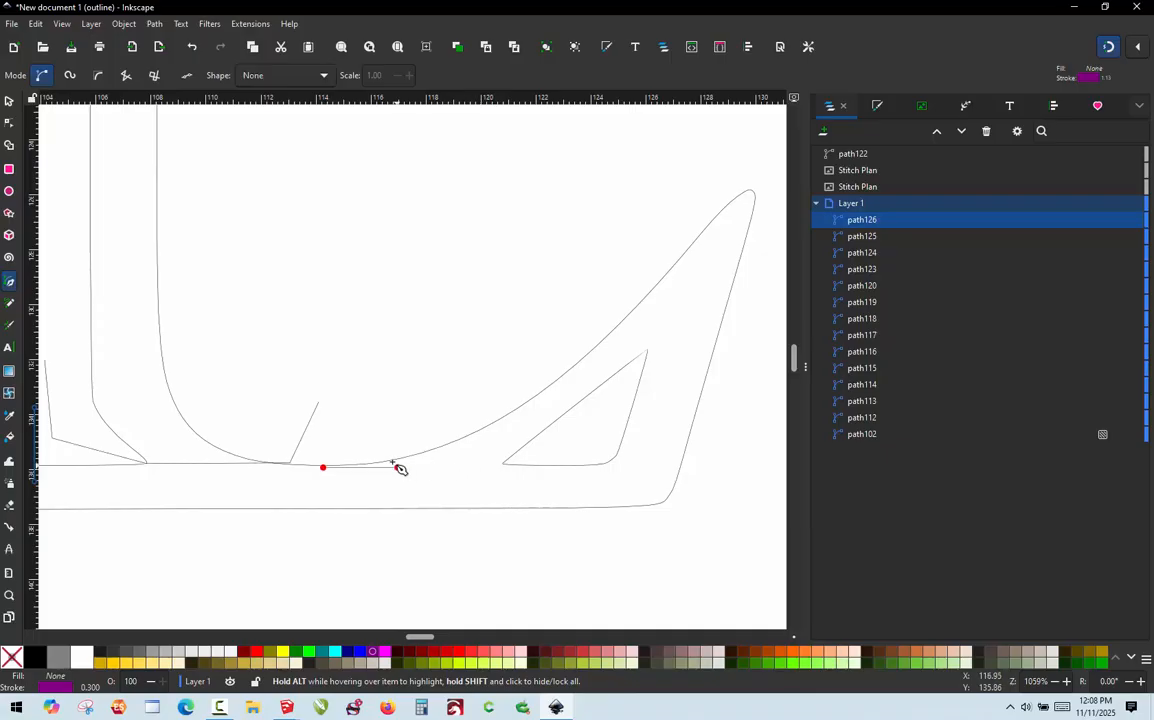
{"action": "left_click", "coordinate": [346, 465]}
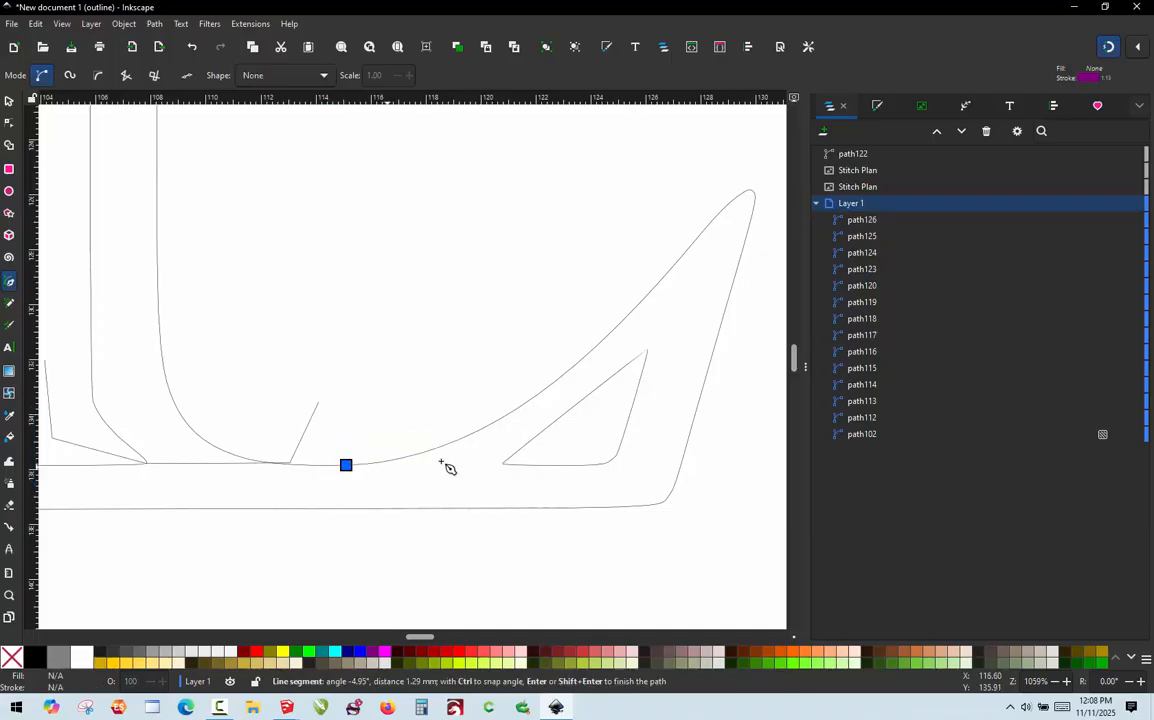
{"action": "double_click", "coordinate": [582, 435]}
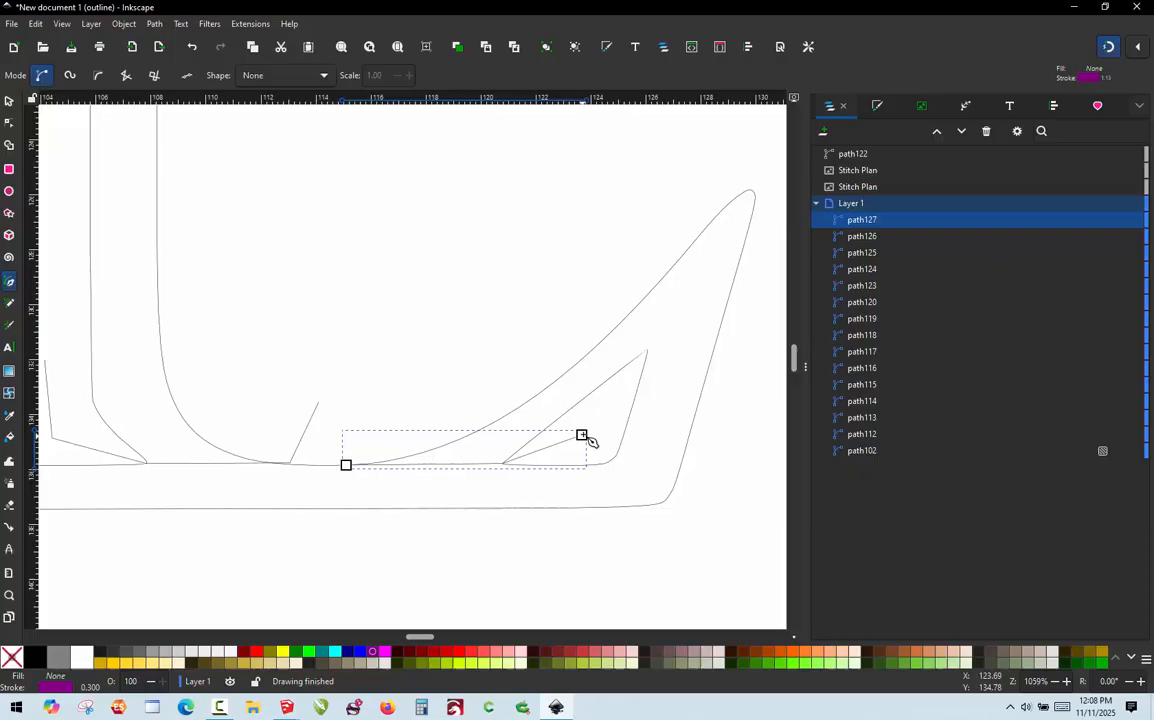
{"action": "left_click", "coordinate": [346, 465]}
{"action": "double_click", "coordinate": [346, 379]}
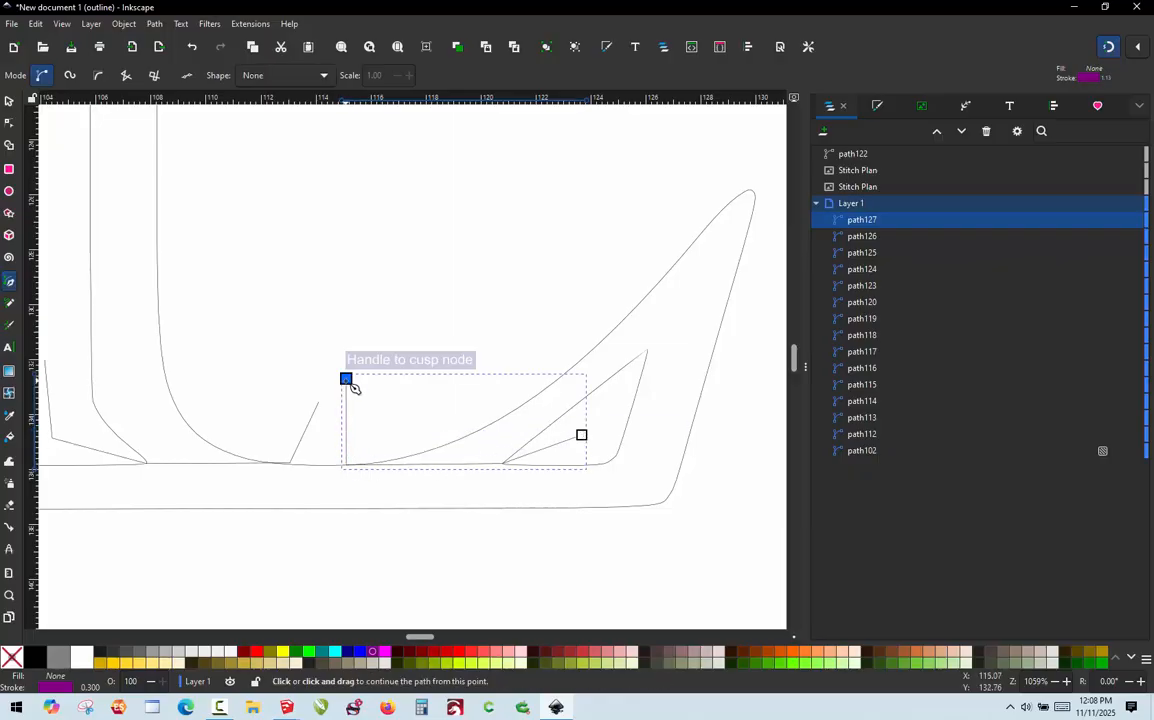
Draw an open path from inside the triangular opening through its top corner, ending just above the upper edge of the letter's foot
{"action": "left_click", "coordinate": [647, 349]}
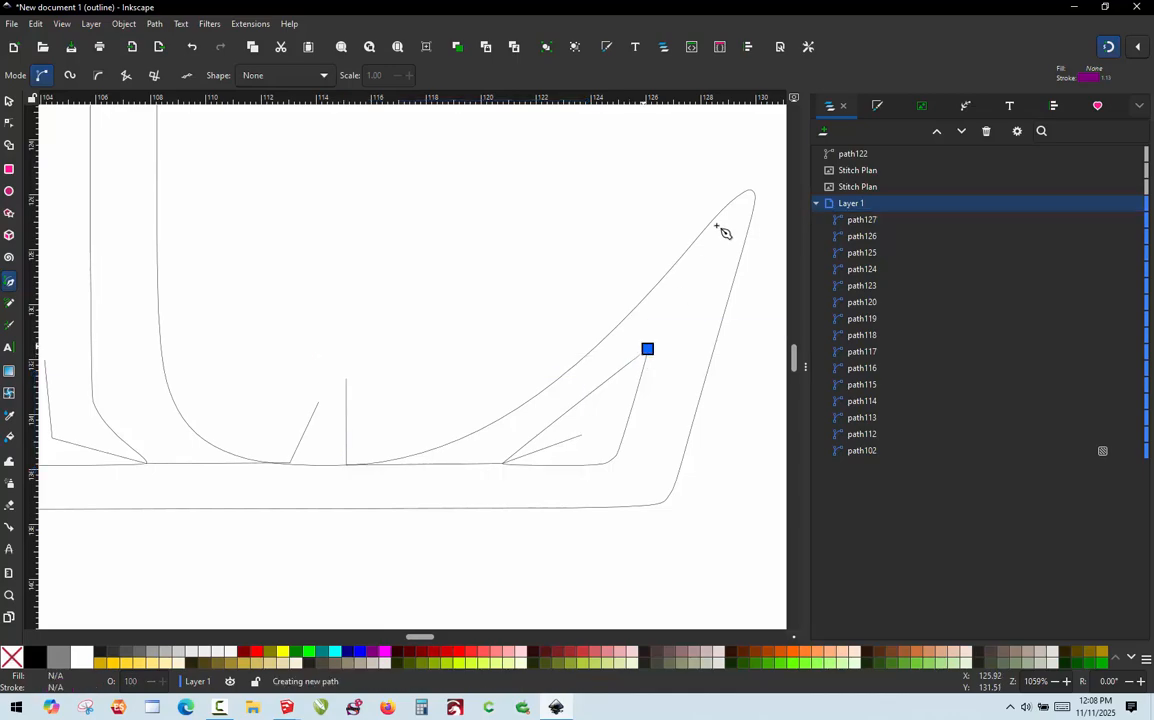
{"action": "double_click", "coordinate": [706, 176]}
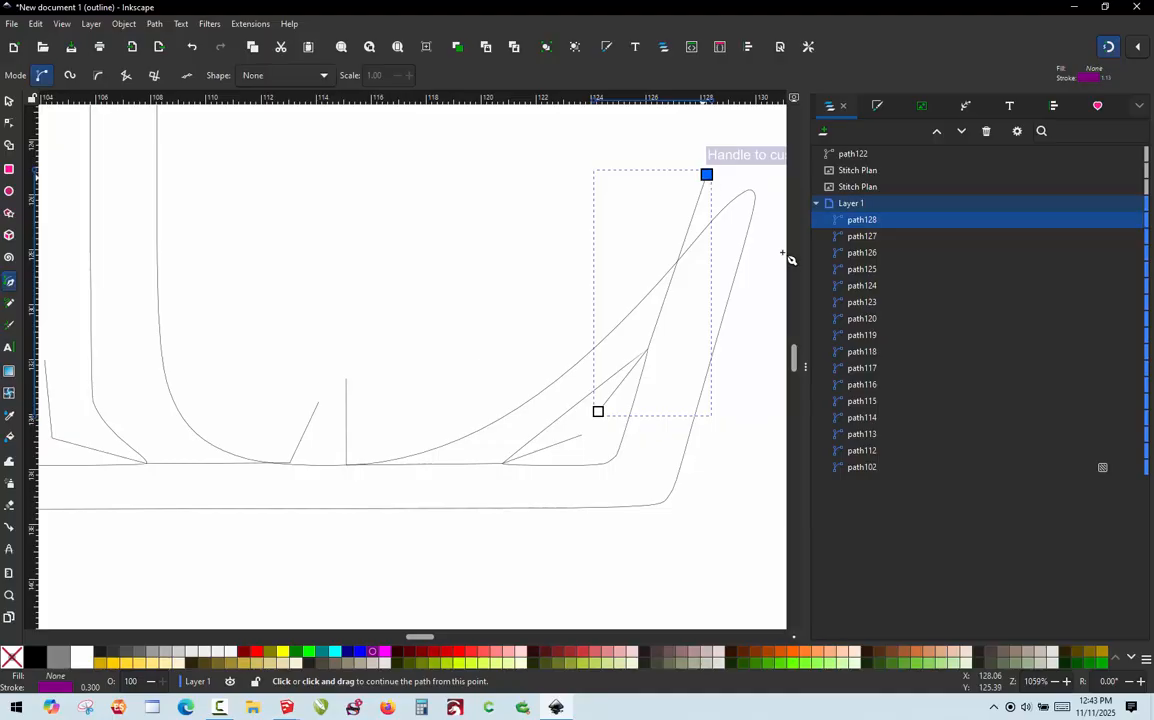
Split the letter L with the horizontal line below its top serif using the Division operation
{"action": "scroll", "coordinate": [645, 371], "scroll_direction": "down", "scroll_amount": 3}
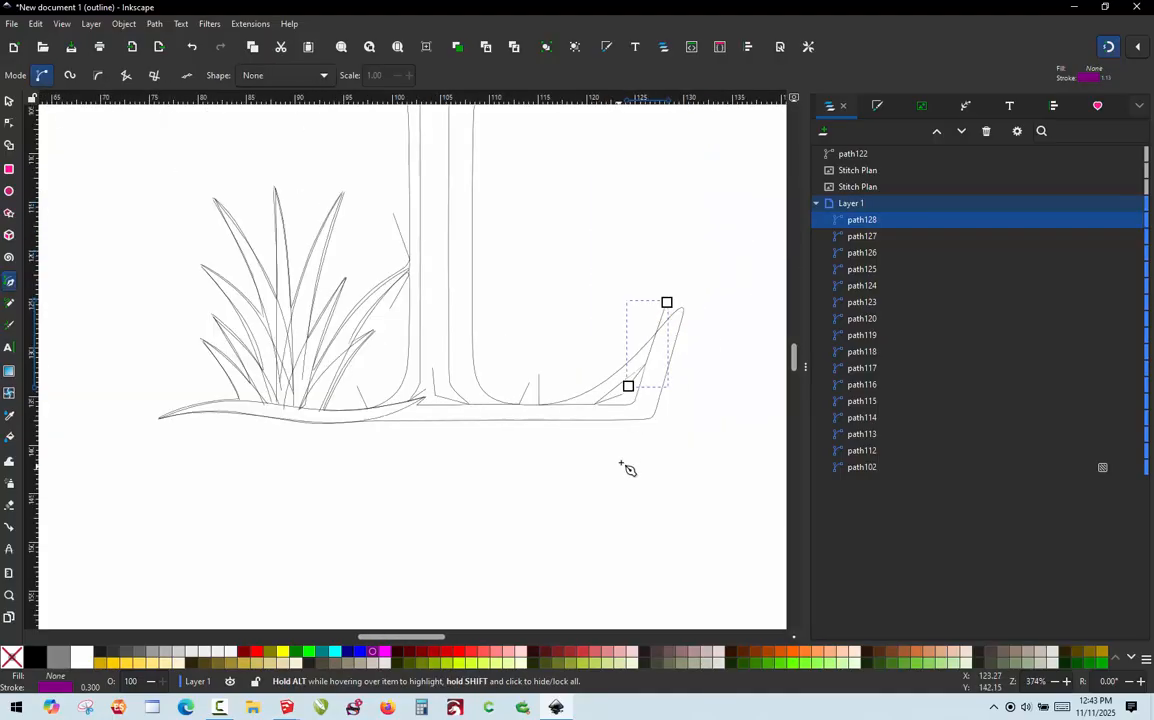
{"action": "scroll", "coordinate": [560, 487], "scroll_direction": "down", "scroll_amount": 1}
{"action": "scroll", "coordinate": [578, 287], "scroll_direction": "up", "scroll_amount": 1}
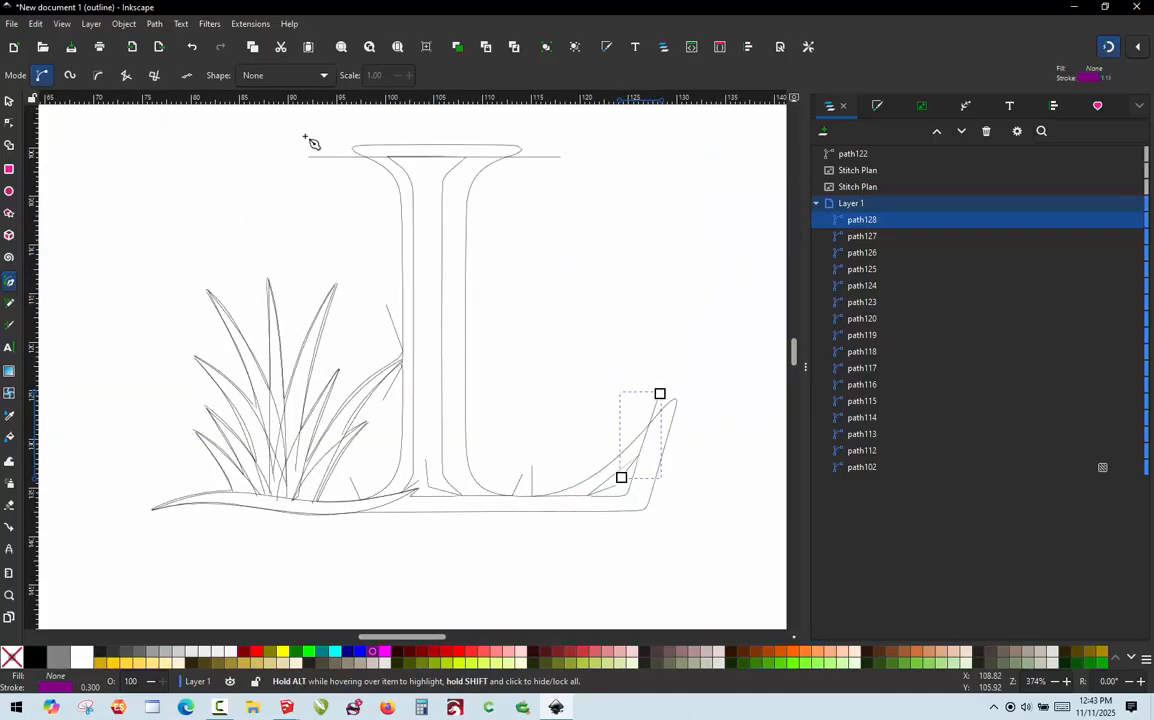
{"action": "left_click", "coordinate": [8, 102]}
{"action": "left_click", "coordinate": [296, 175]}
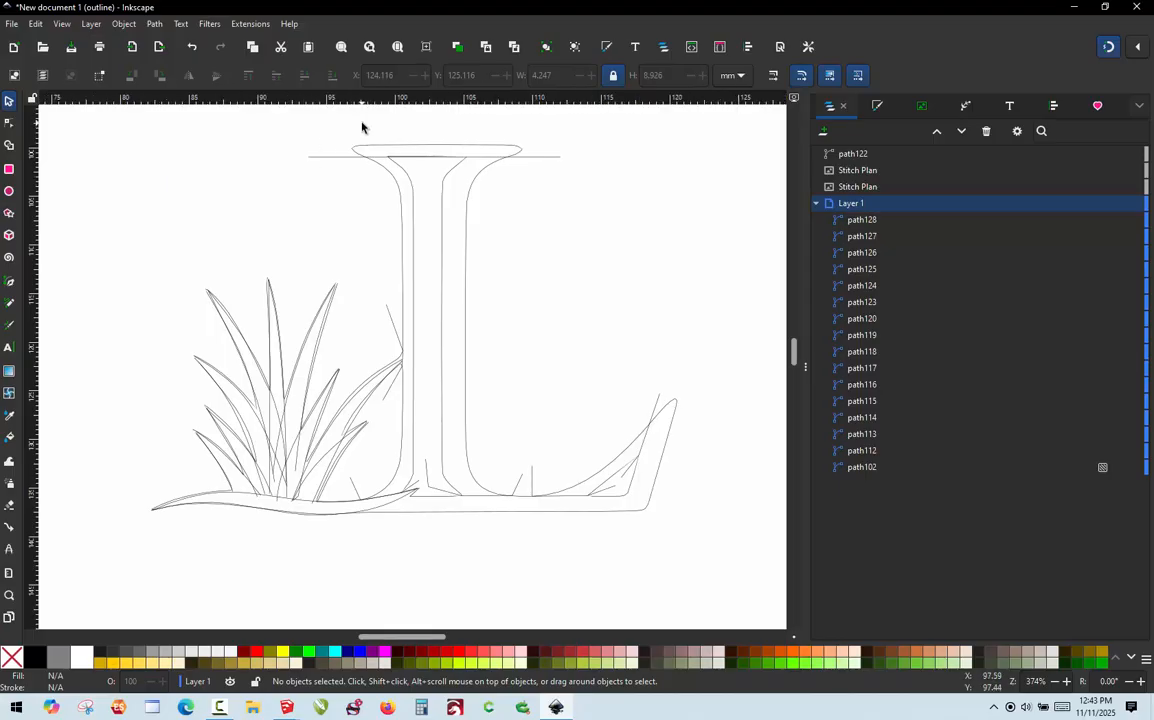
{"action": "scroll", "coordinate": [361, 124], "scroll_direction": "up", "scroll_amount": 1}
{"action": "scroll", "coordinate": [432, 305], "scroll_direction": "down", "scroll_amount": 1}
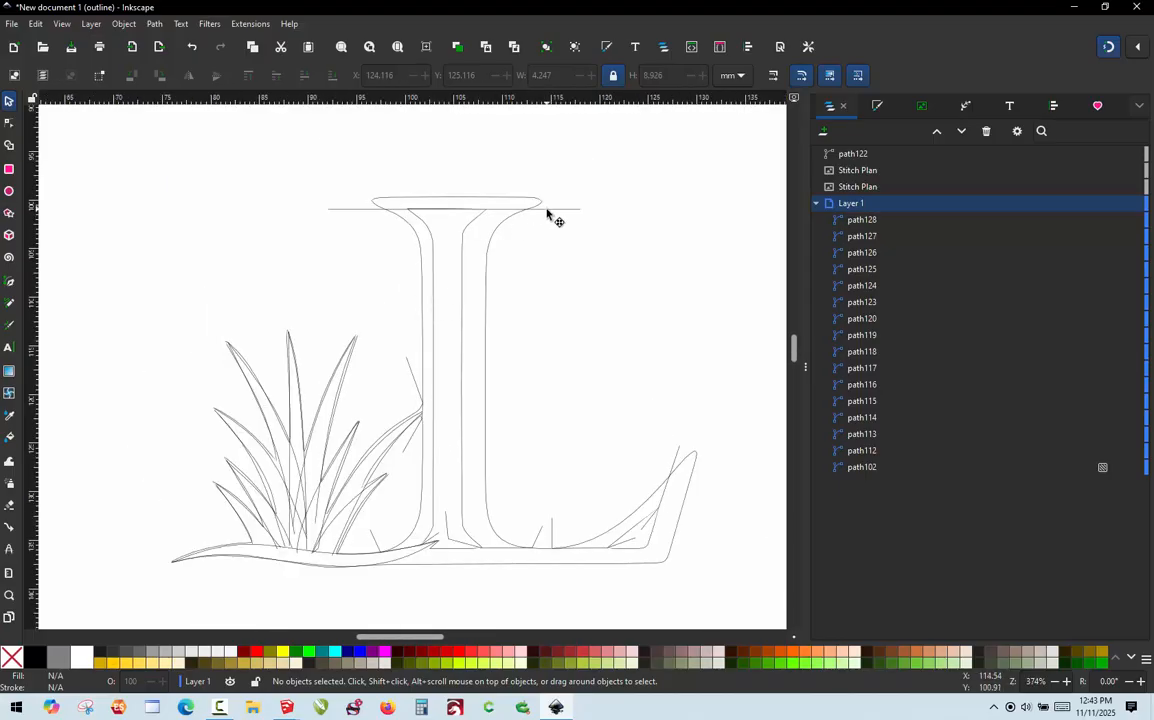
{"action": "left_click", "coordinate": [547, 211]}
{"action": "scroll", "coordinate": [506, 165], "scroll_direction": "up", "scroll_amount": 1}
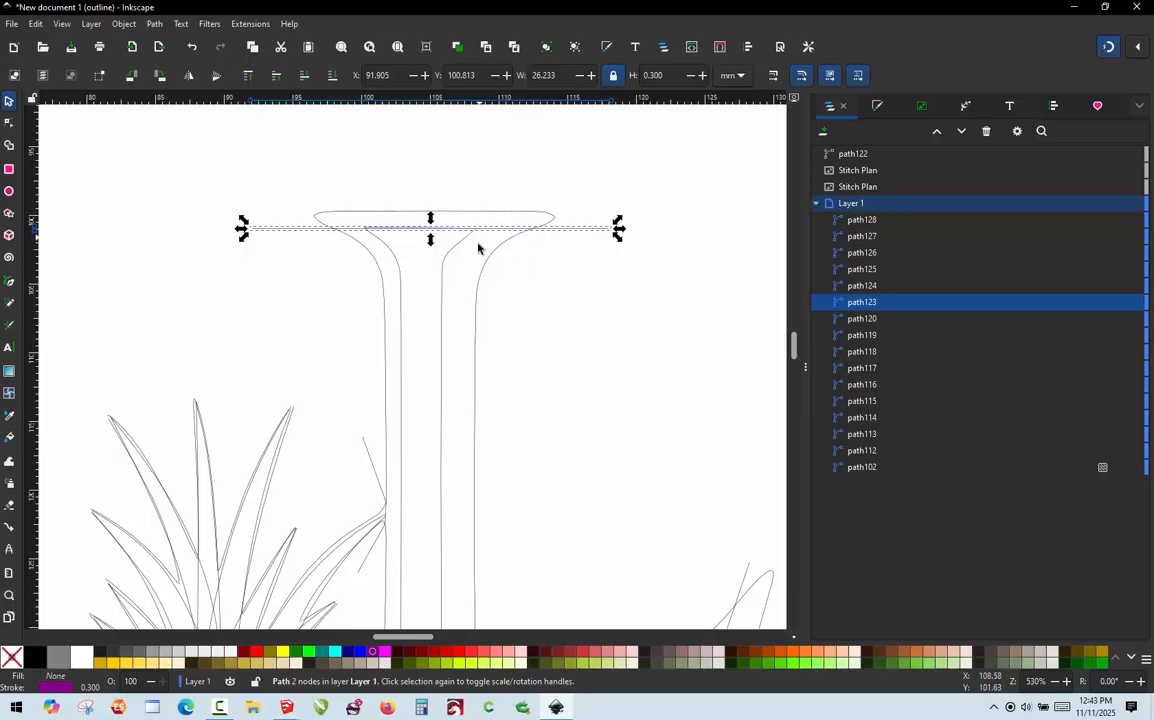
{"action": "left_click", "coordinate": [529, 218], "text": "shift"}
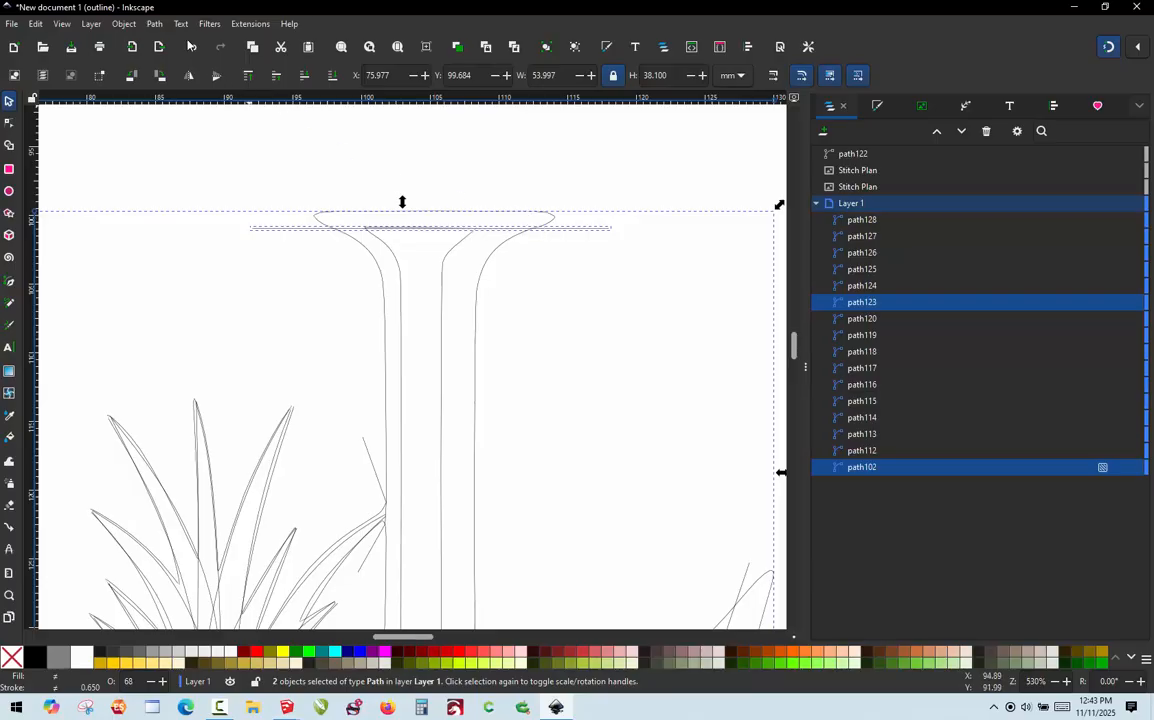
{"action": "left_click", "coordinate": [154, 24]}
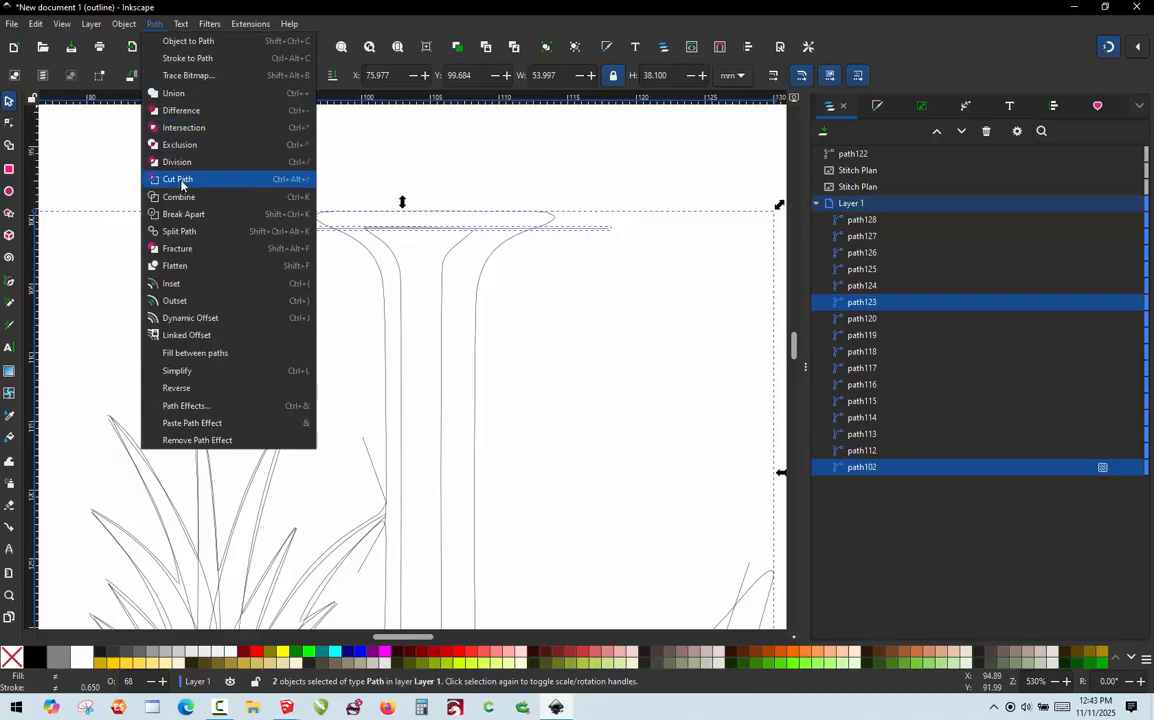
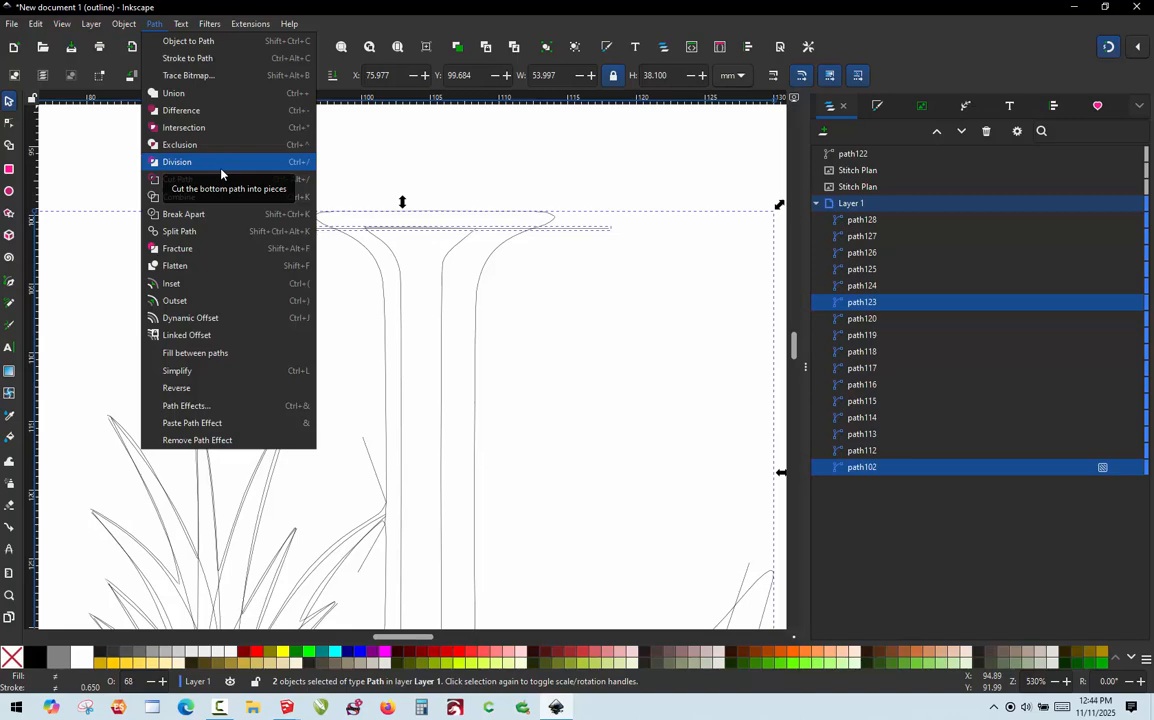
{"action": "left_click", "coordinate": [221, 172]}
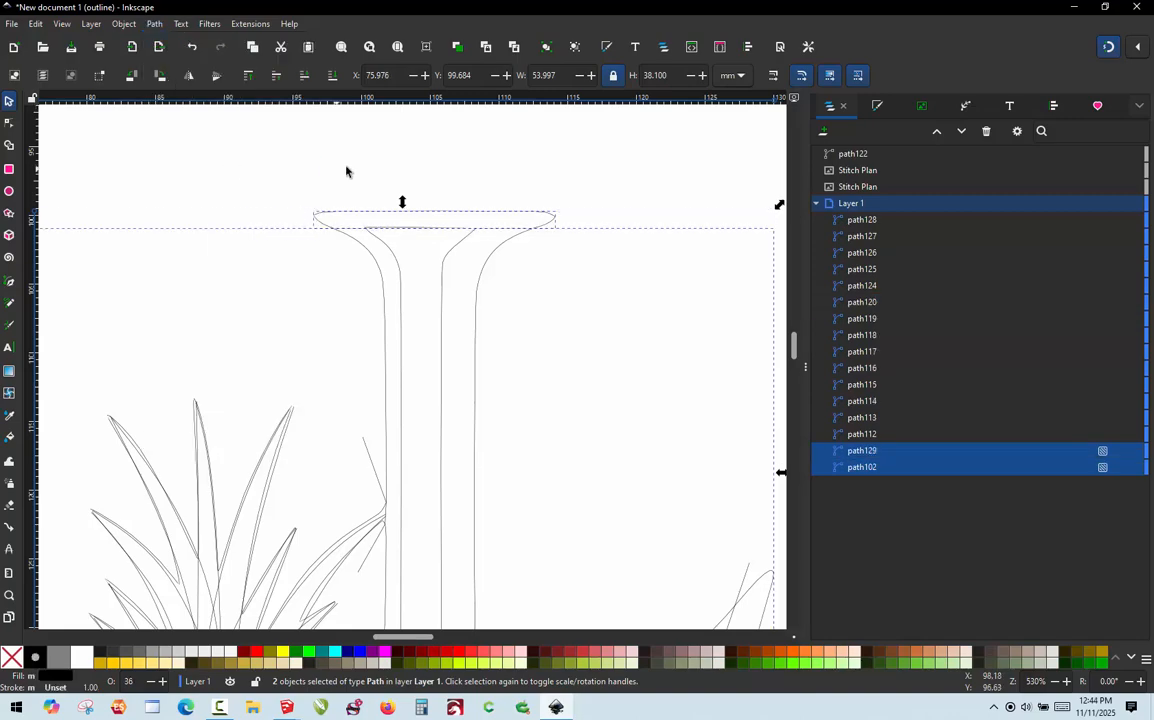
{"action": "left_click", "coordinate": [349, 170]}
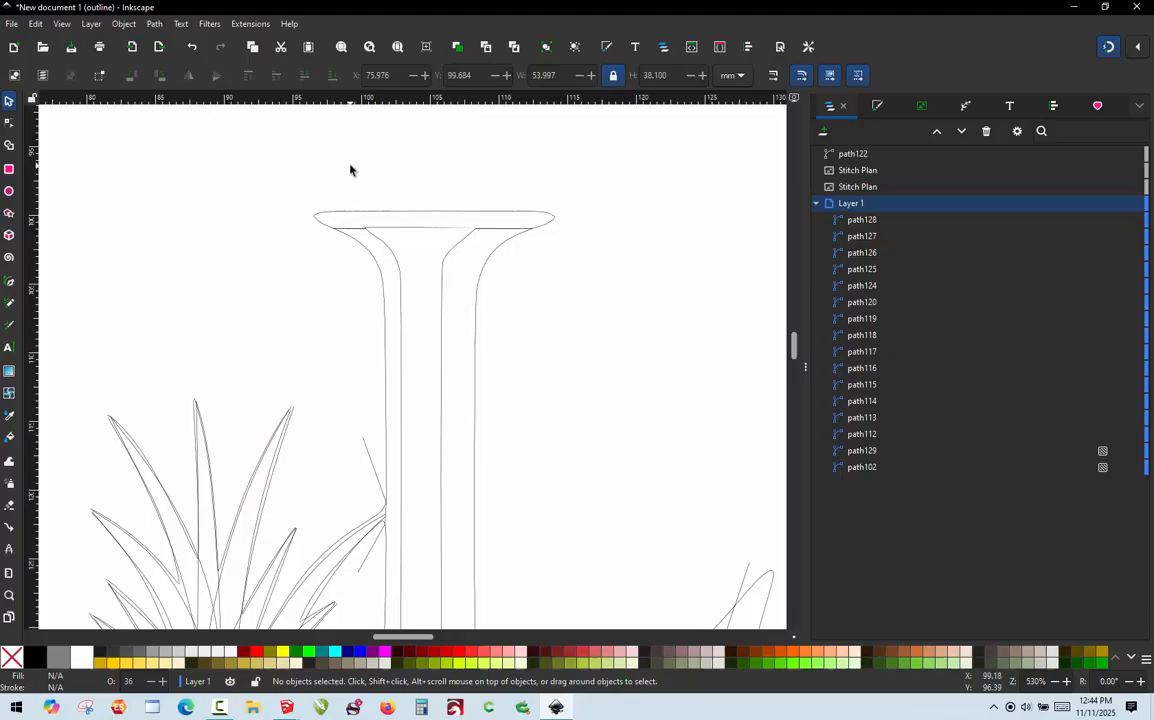
Move the top serif piece up off the letter to check the division, and undo the move
{"action": "left_click", "coordinate": [405, 216]}
{"action": "left_click_drag", "start_coordinate": [406, 215], "coordinate": [412, 185]}
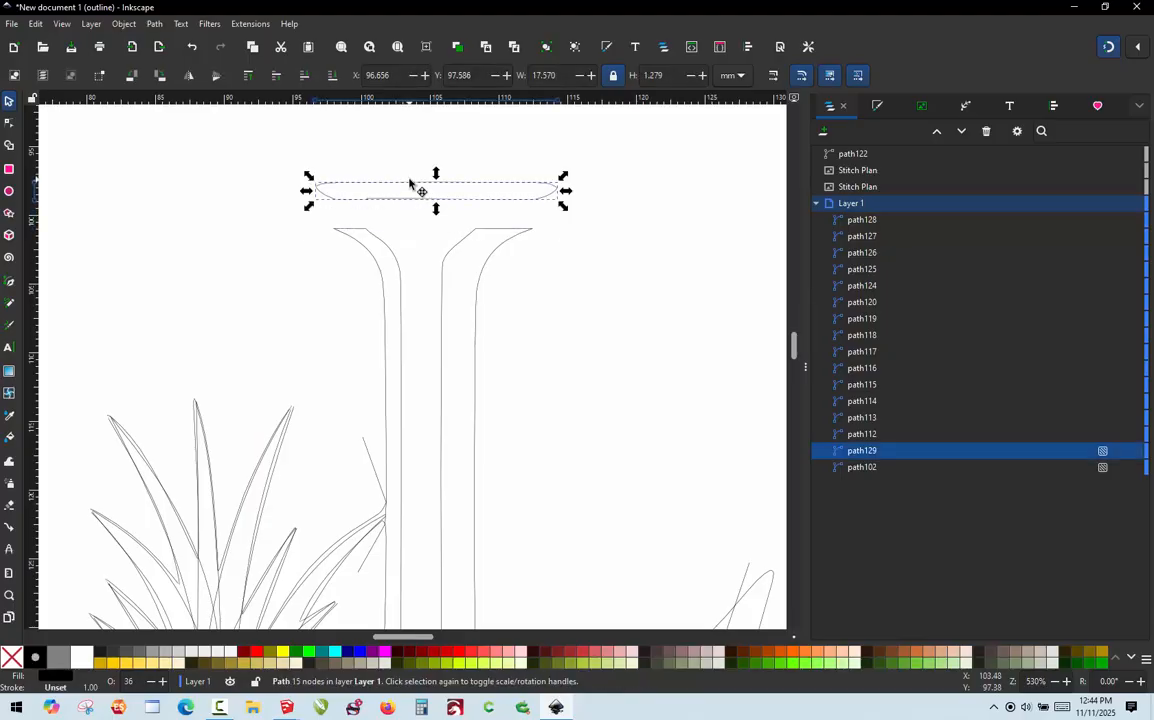
{"action": "key", "text": "ctrl+z"}
Divide the letter L with the open path that crosses the grass blade tip at the stem's outer edge
{"action": "scroll", "coordinate": [354, 148], "scroll_direction": "down", "scroll_amount": 2, "text": "ctrl"}
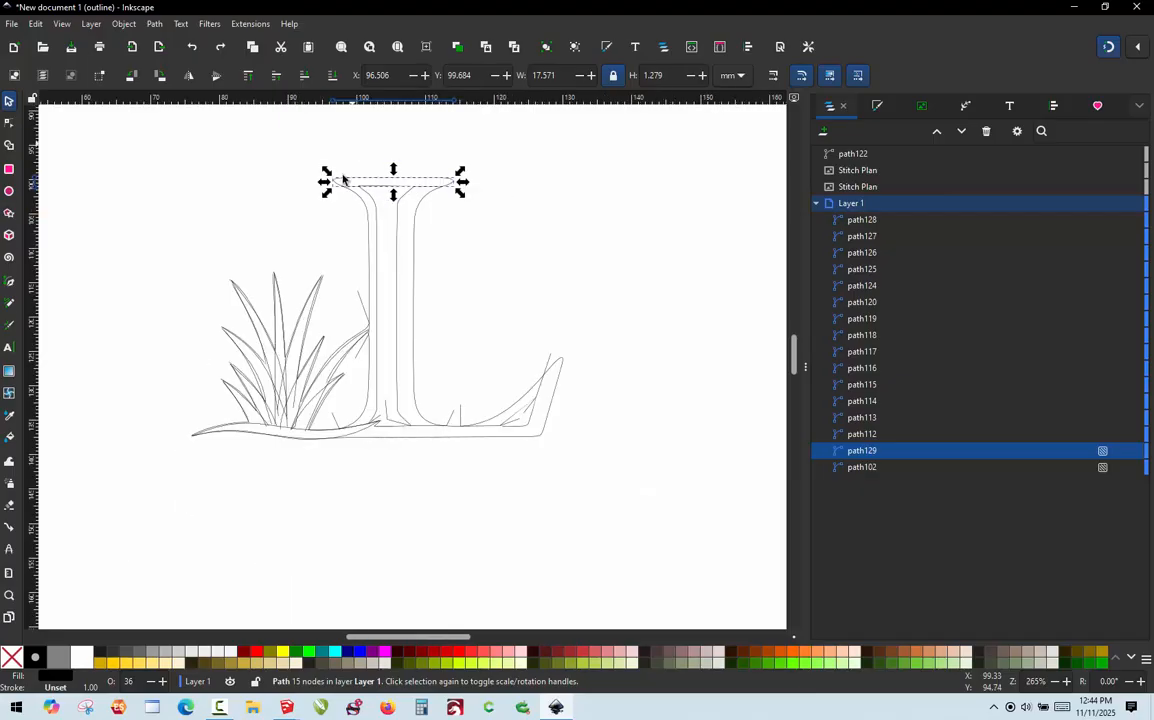
{"action": "scroll", "coordinate": [348, 366], "scroll_direction": "down", "scroll_amount": 2}
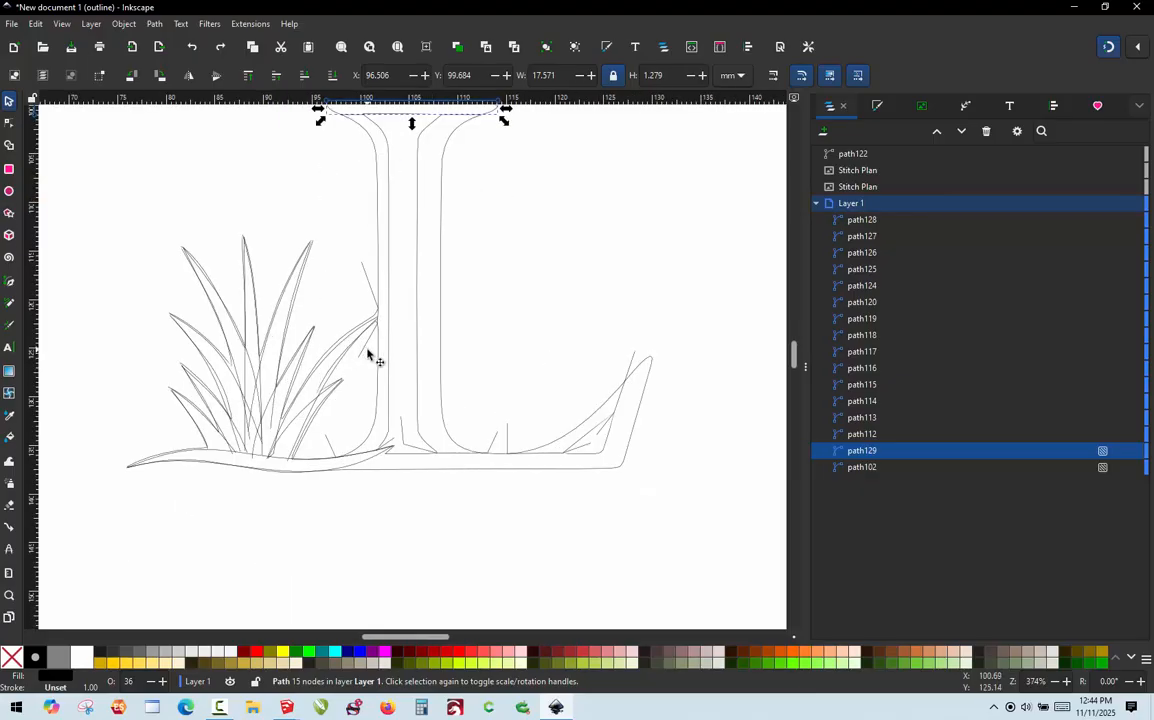
{"action": "left_click", "coordinate": [364, 352]}
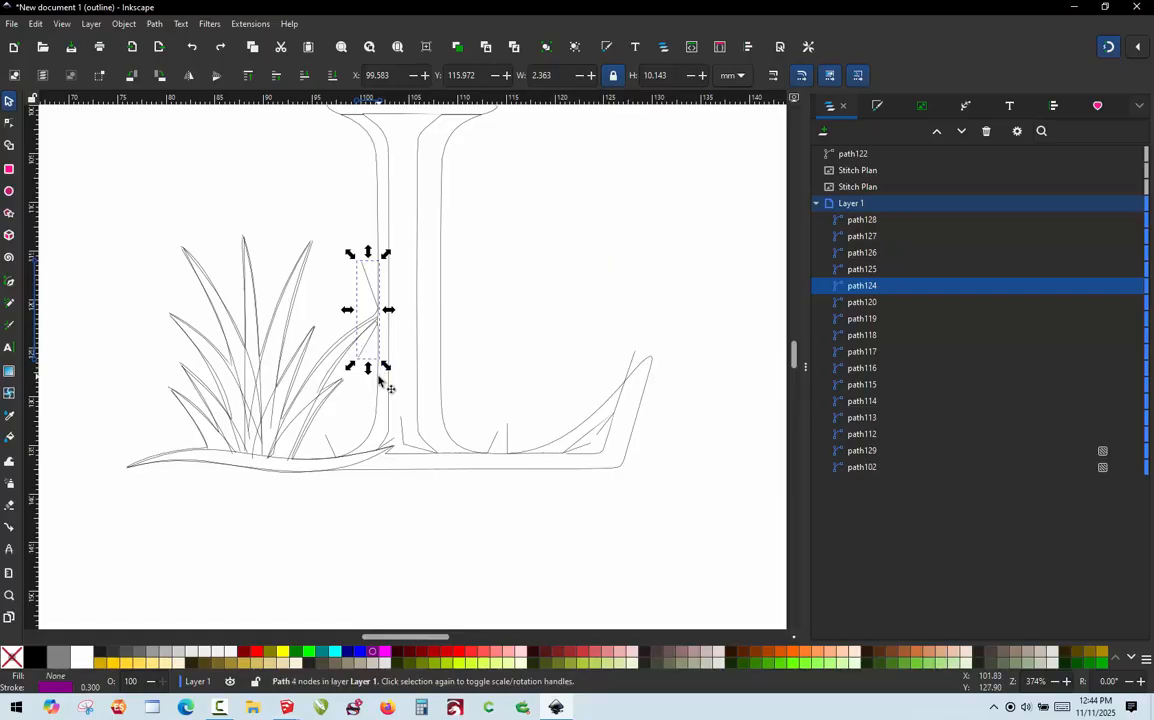
{"action": "left_click", "coordinate": [380, 380], "text": "shift"}
{"action": "left_click", "coordinate": [158, 25]}
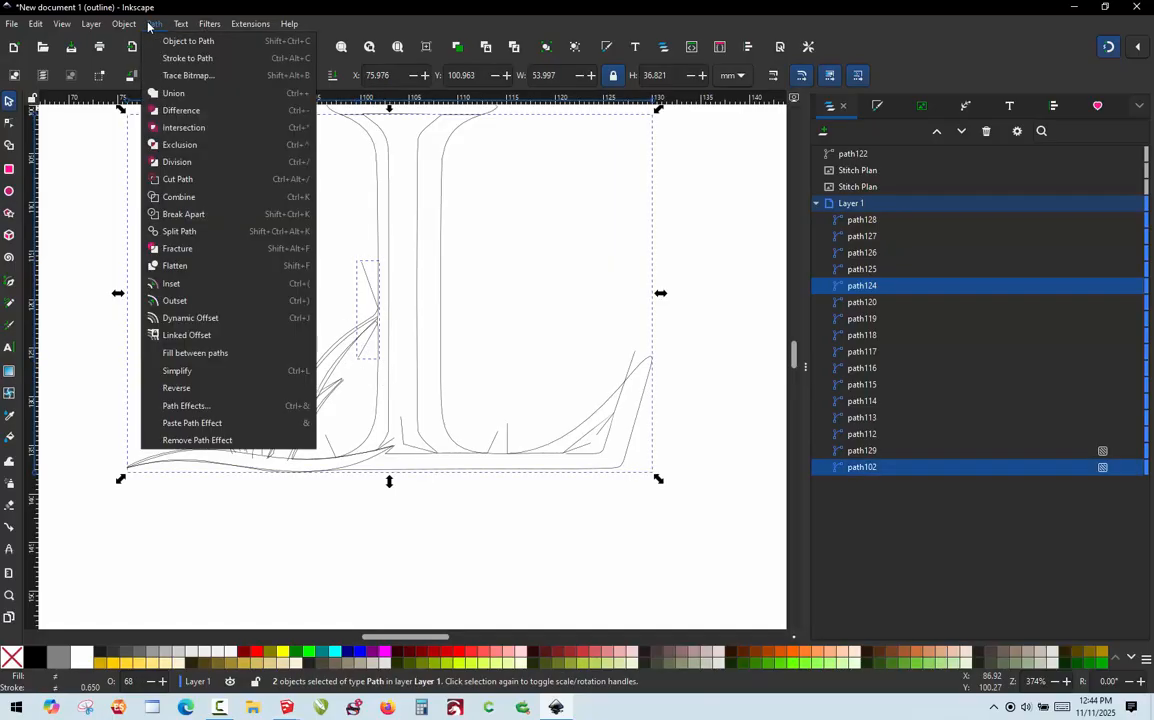
{"action": "left_click", "coordinate": [200, 167]}
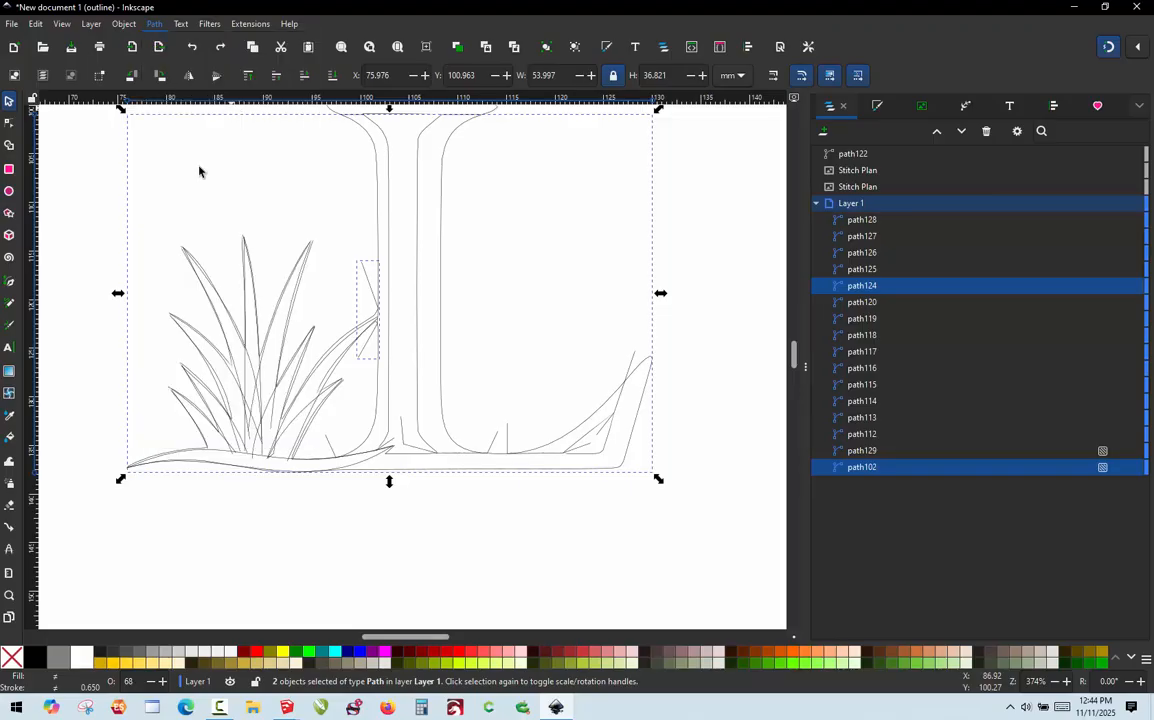
{"action": "left_click", "coordinate": [322, 262]}
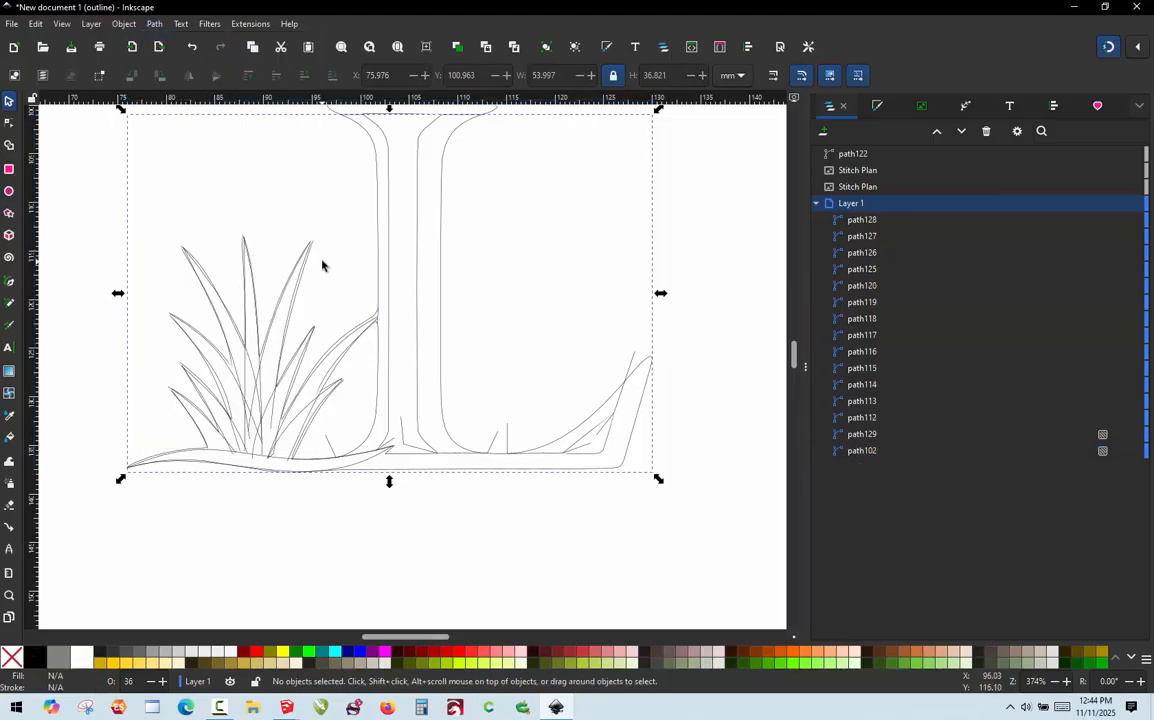
Combine the four remaining dividing paths along the letter's base and foot into a single path
{"action": "left_click", "coordinate": [330, 448]}
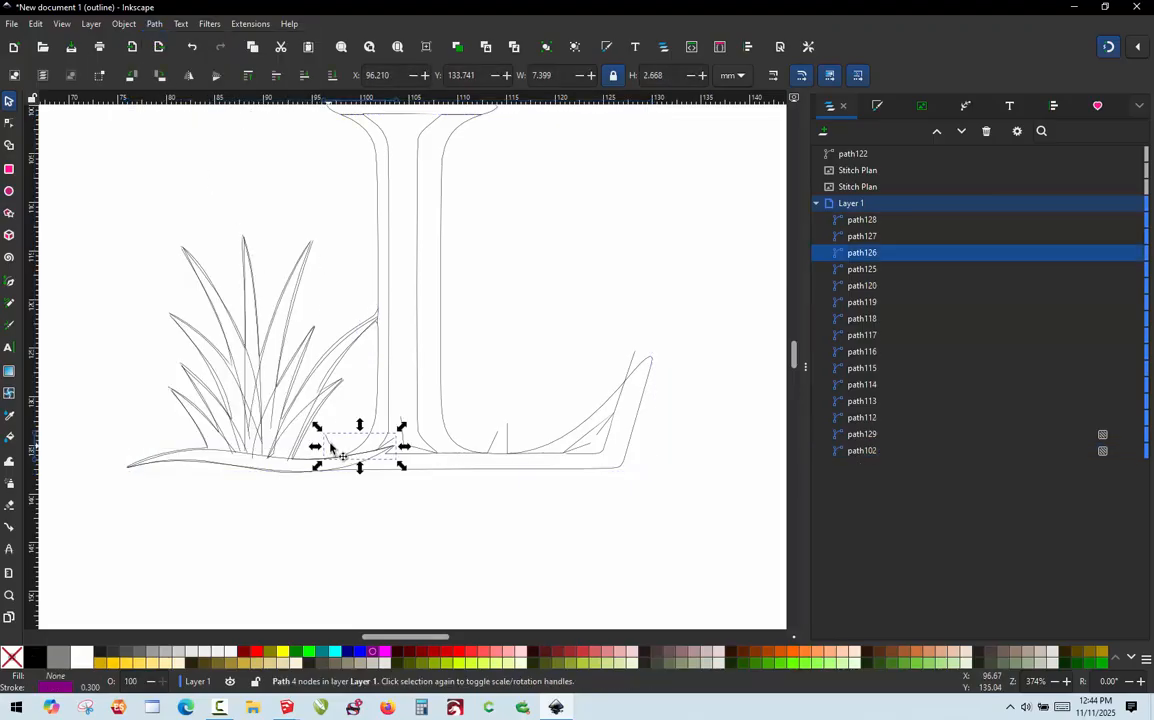
{"action": "left_click", "coordinate": [420, 453], "text": "shift"}
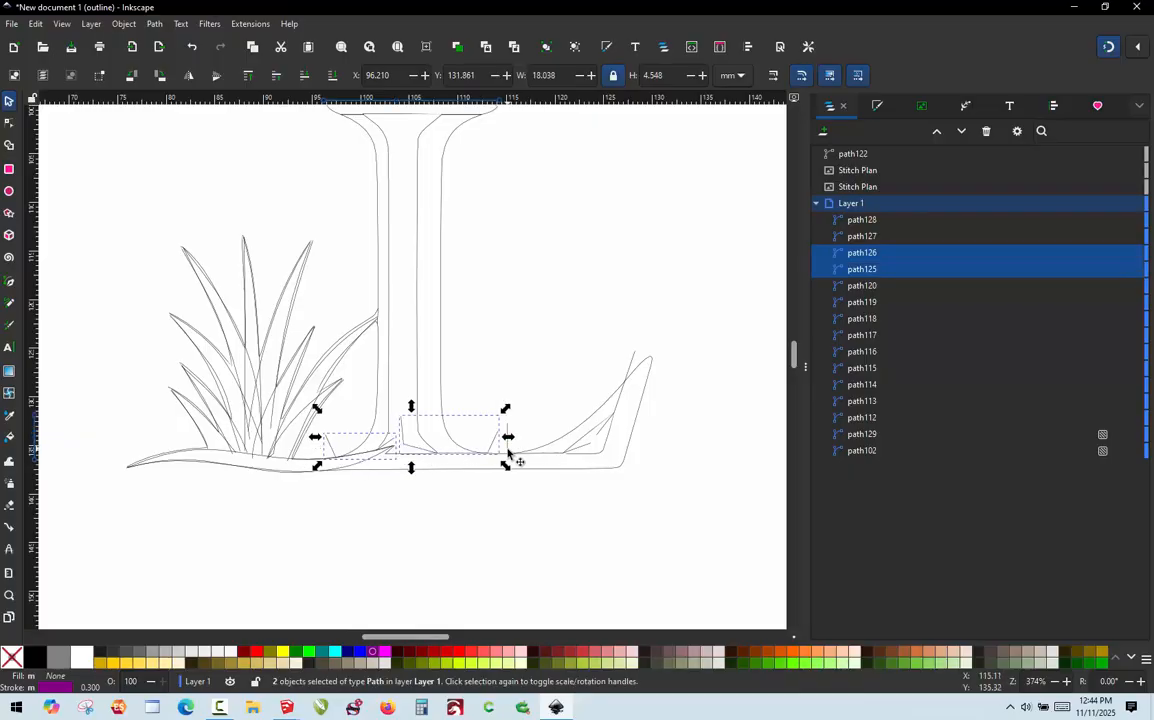
{"action": "left_click", "coordinate": [508, 453], "text": "shift"}
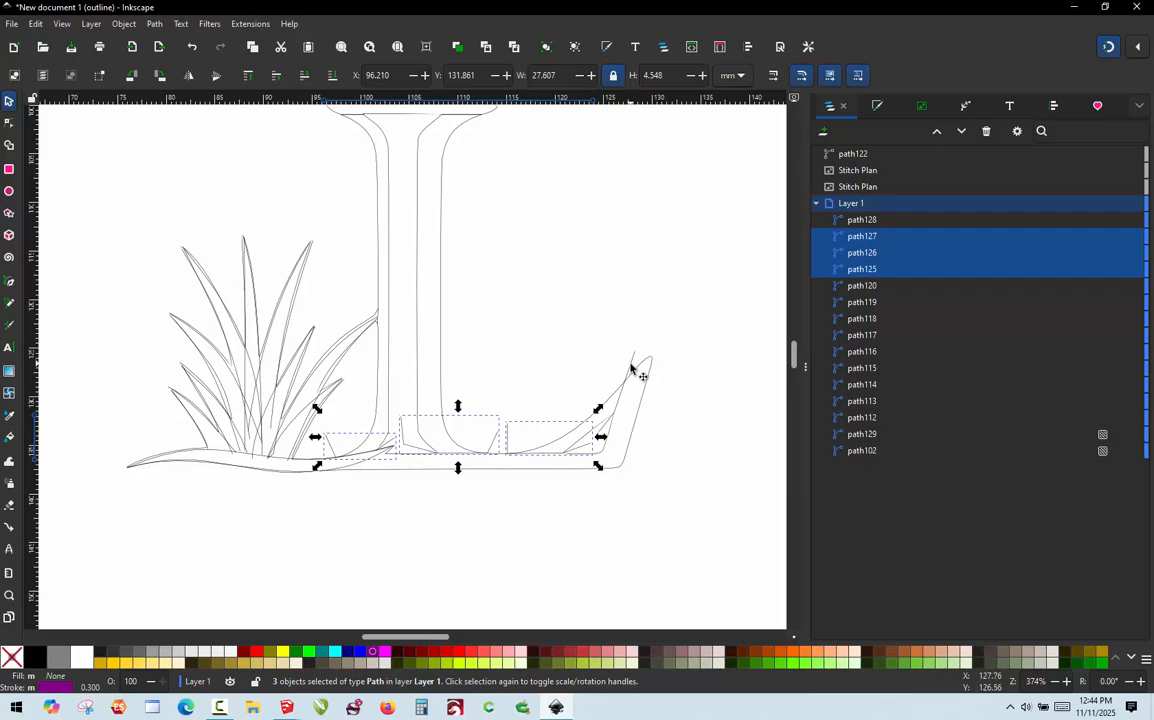
{"action": "left_click", "coordinate": [632, 370], "text": "shift"}
{"action": "key", "text": "ctrl+k"}
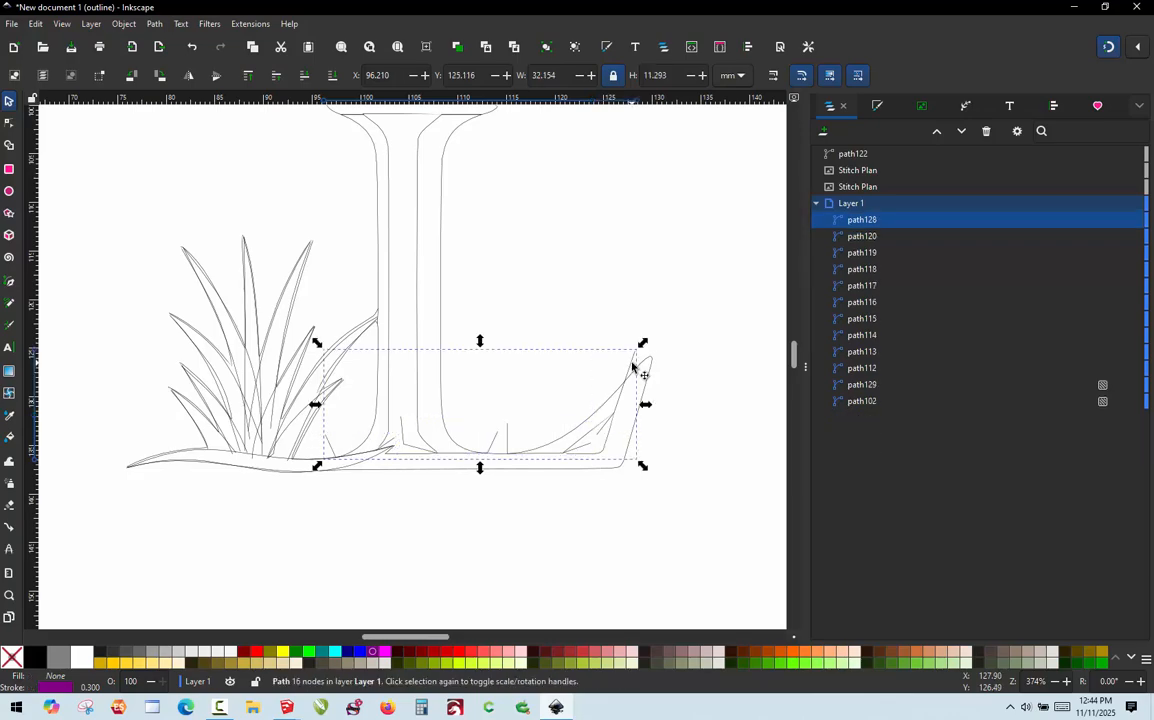
Divide the letter L with the combined dividing path and clear the selection
{"action": "left_click", "coordinate": [156, 24]}
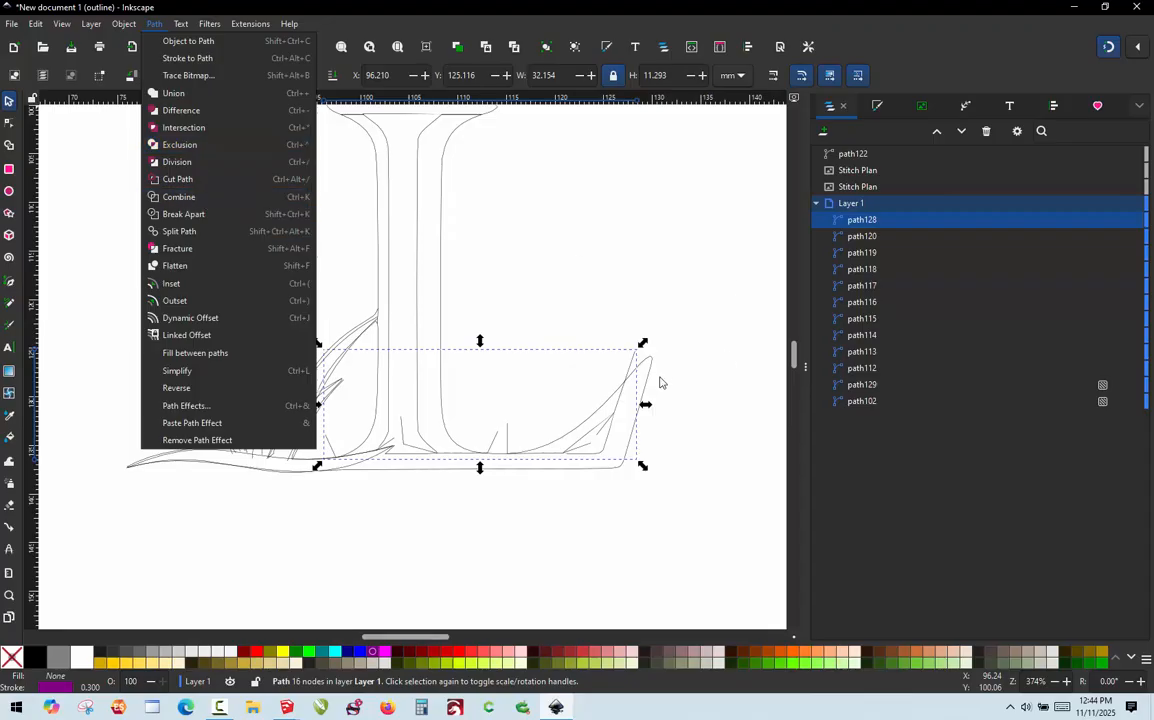
{"action": "left_click", "coordinate": [659, 380]}
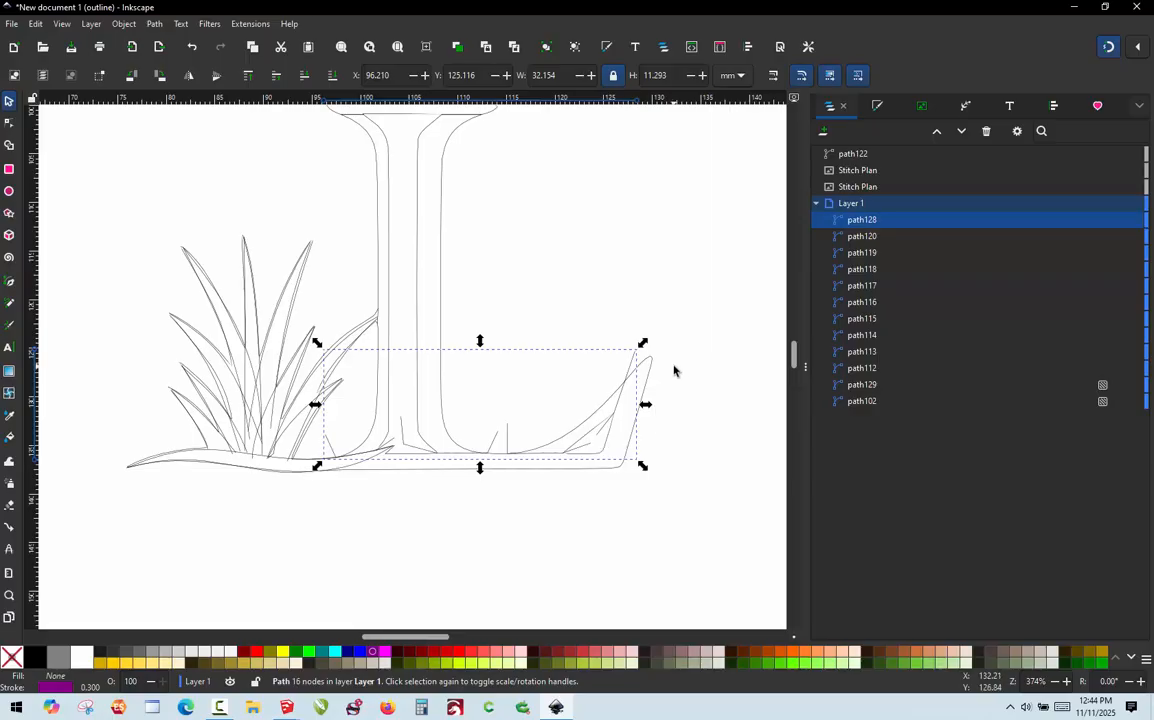
{"action": "left_click", "coordinate": [647, 377], "text": "shift"}
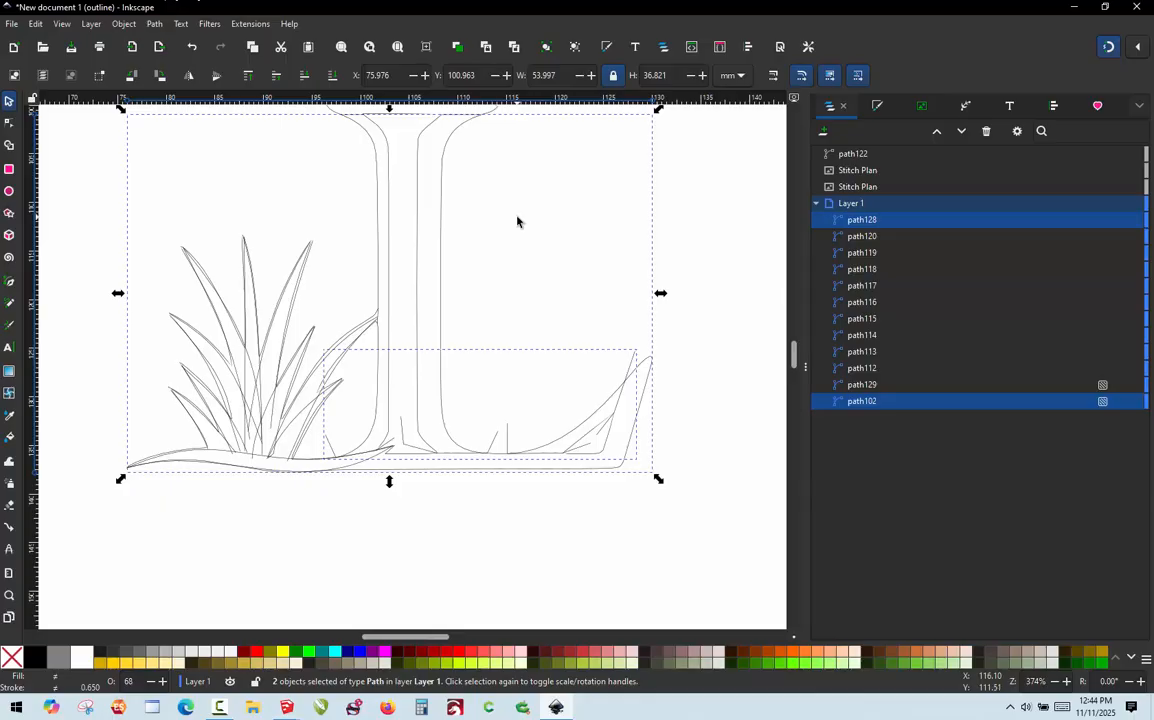
{"action": "key", "text": "ctrl"}
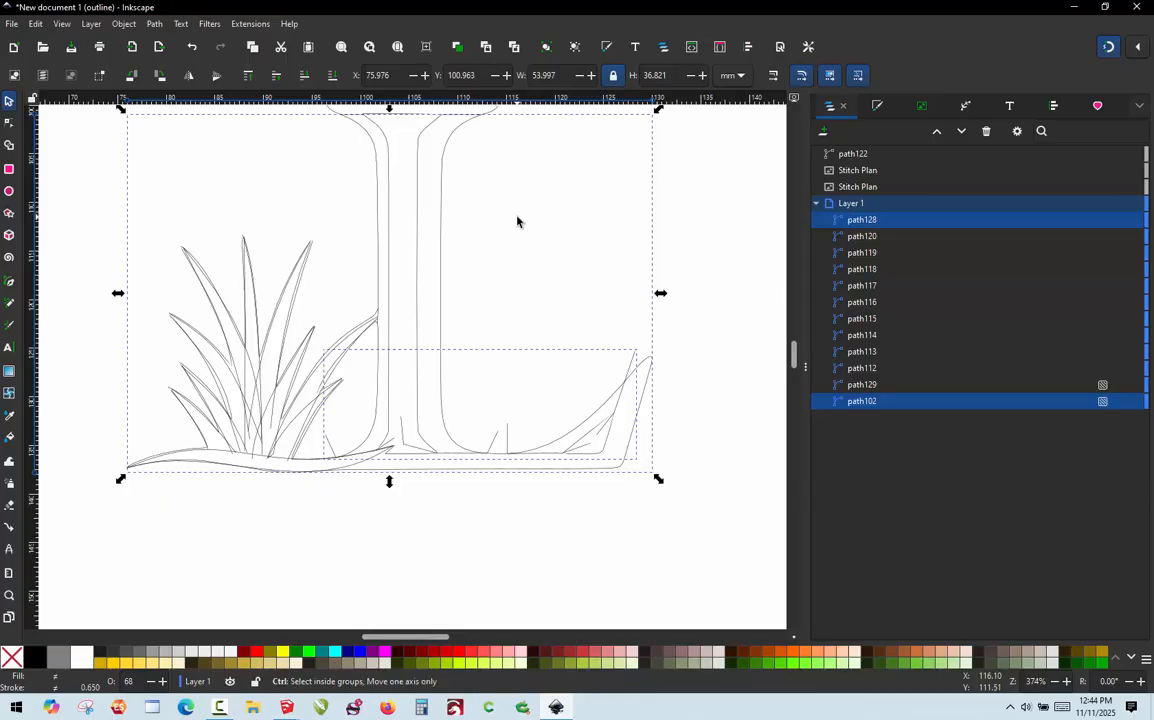
{"action": "key", "text": "ctrl+slash"}
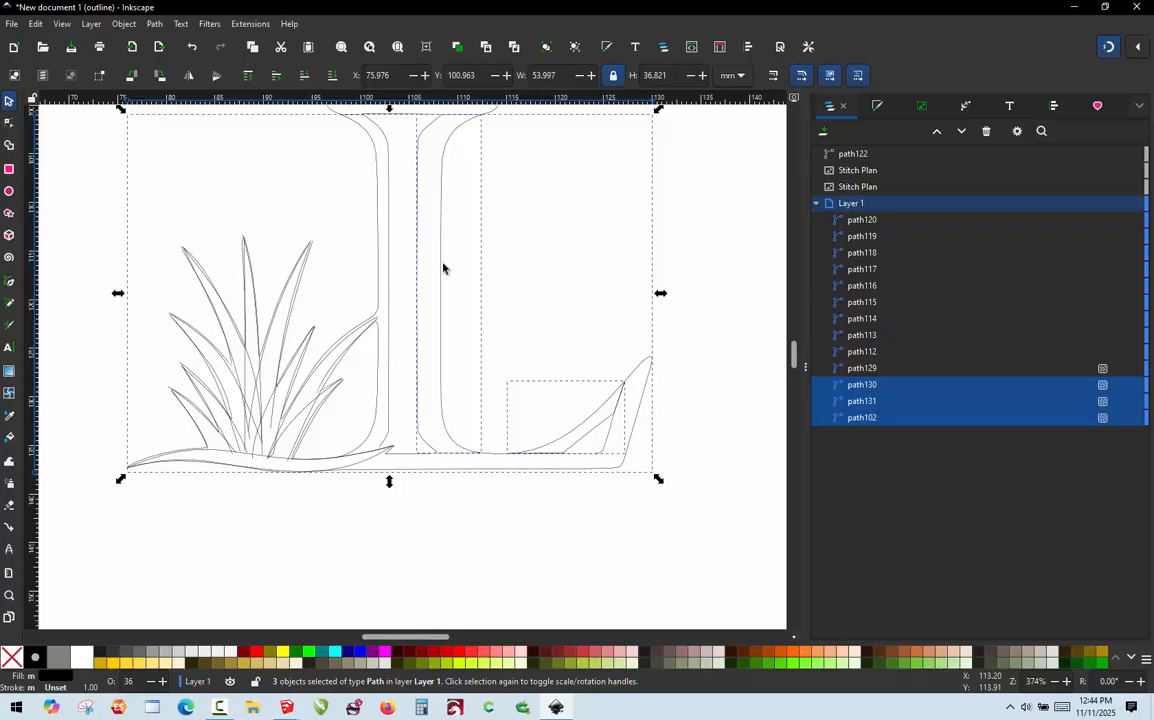
{"action": "left_click", "coordinate": [470, 512]}
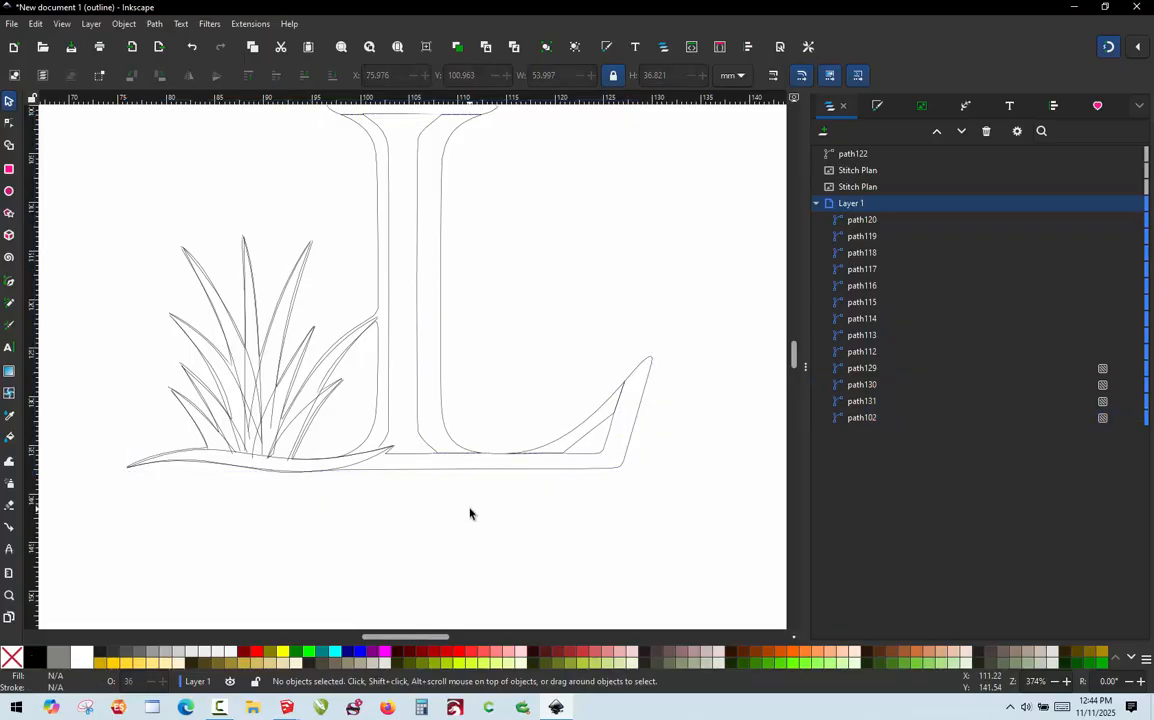
Move the top serif, the stem's wide-side strip and the curved foot wedge away from the letter L to check the division
{"action": "scroll", "coordinate": [400, 250], "scroll_direction": "up", "scroll_amount": 2}
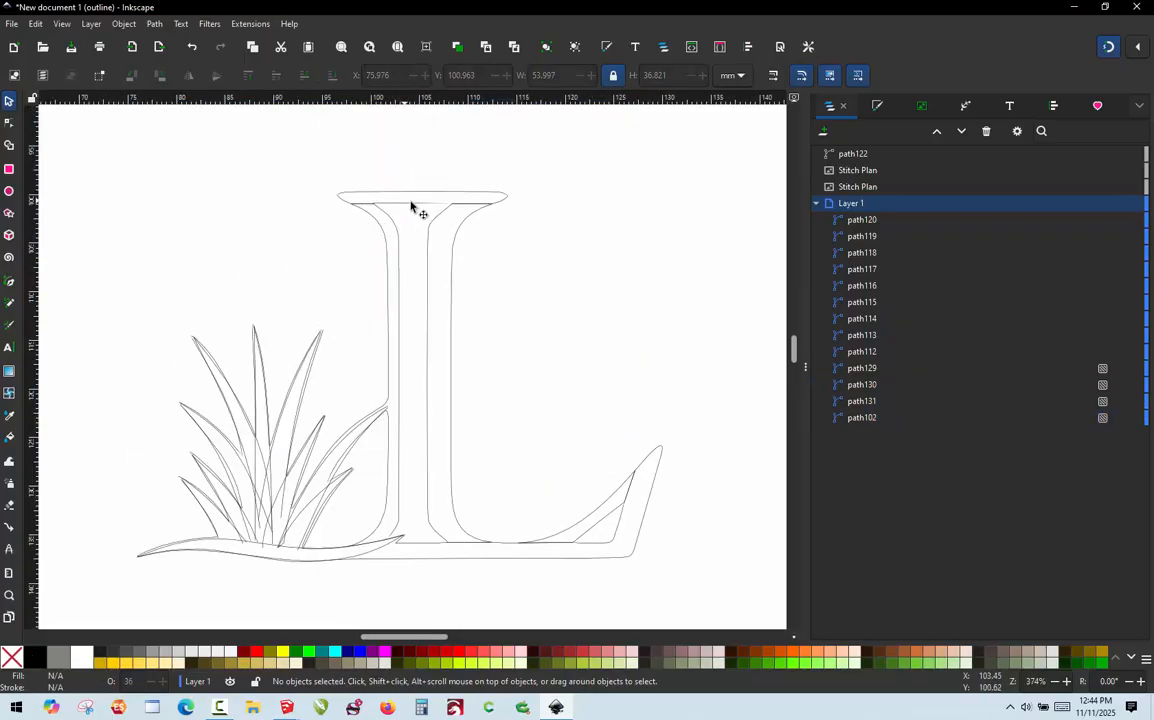
{"action": "left_click", "coordinate": [407, 200]}
{"action": "left_click_drag", "start_coordinate": [407, 200], "coordinate": [414, 157]}
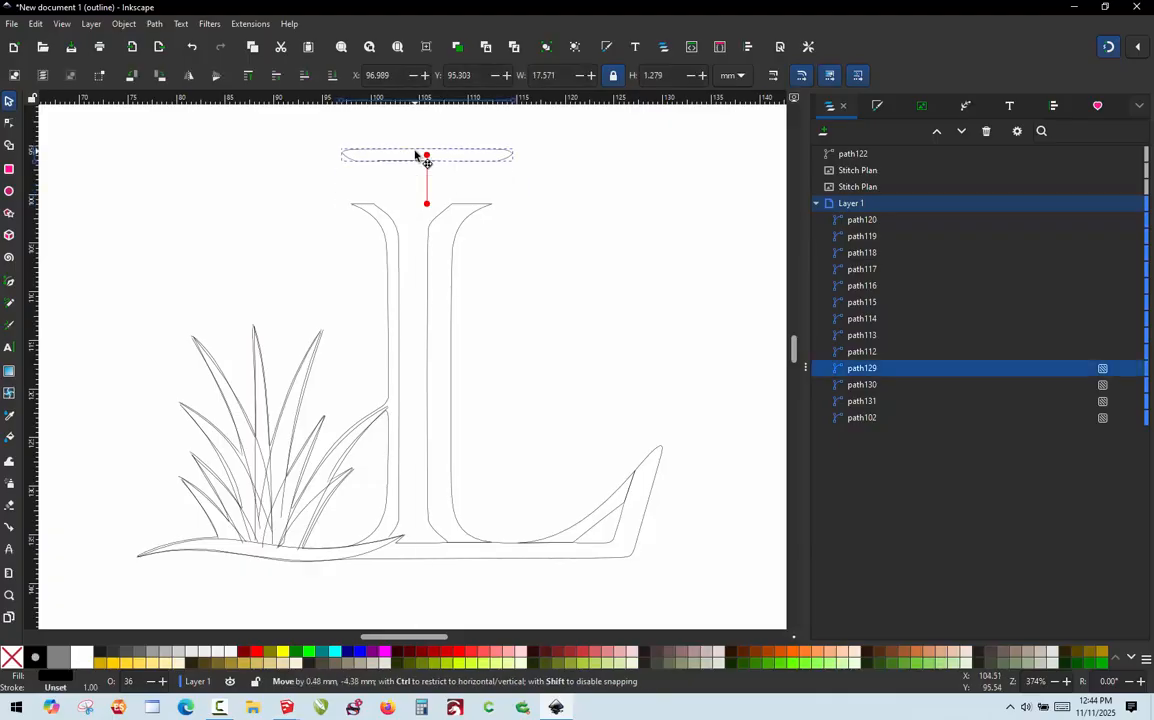
{"action": "left_click", "coordinate": [456, 252]}
{"action": "left_click_drag", "start_coordinate": [456, 250], "coordinate": [476, 234]}
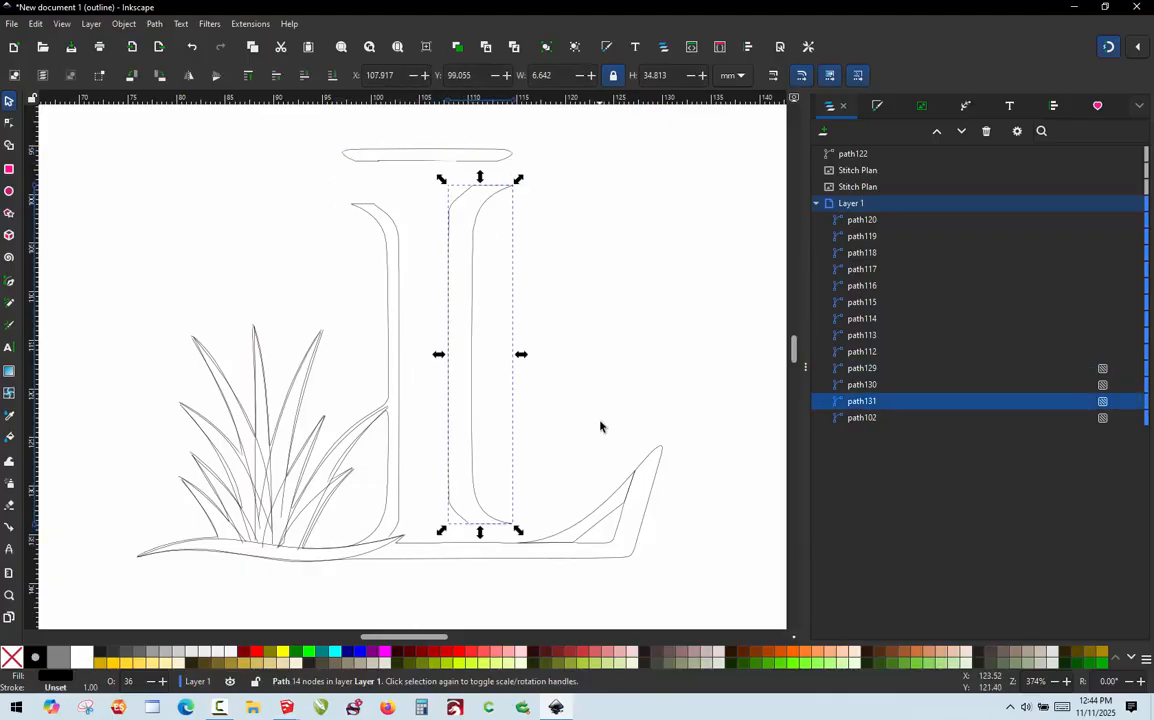
{"action": "left_click", "coordinate": [618, 502]}
{"action": "left_click_drag", "start_coordinate": [618, 502], "coordinate": [603, 453]}
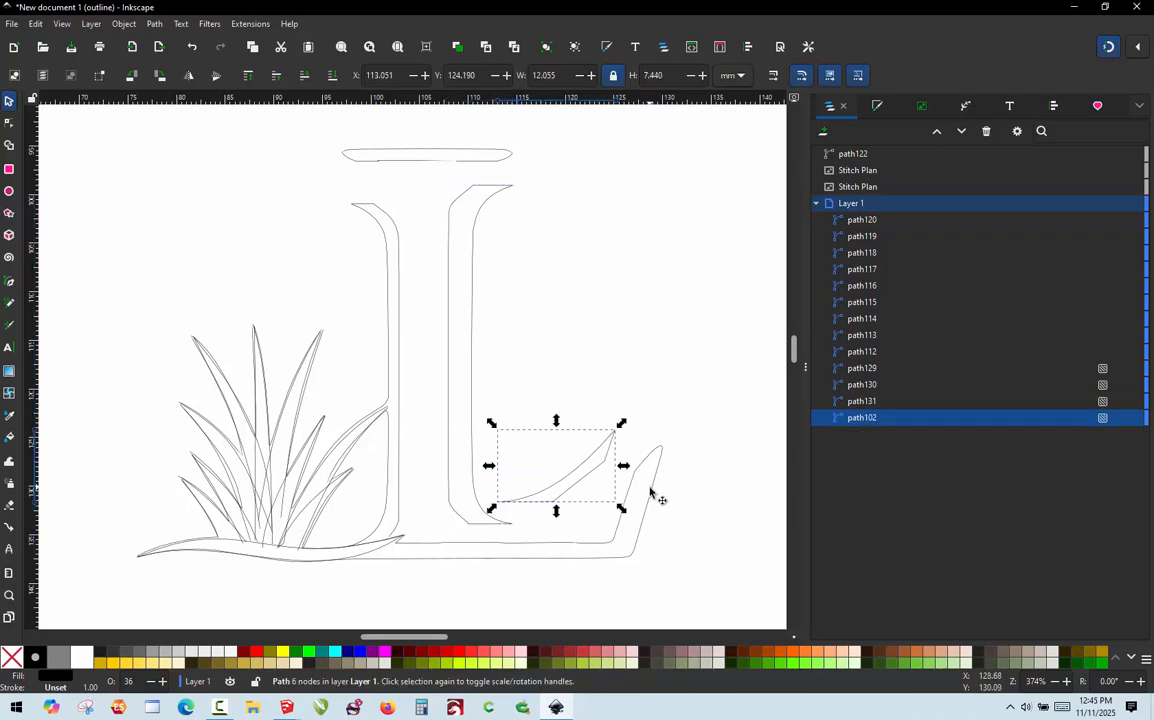
Move the main outline of grass, stem and base aside to check its connection, and undo the moves of all four pieces
{"action": "left_click", "coordinate": [651, 497]}
{"action": "left_click_drag", "start_coordinate": [651, 497], "coordinate": [662, 536]}
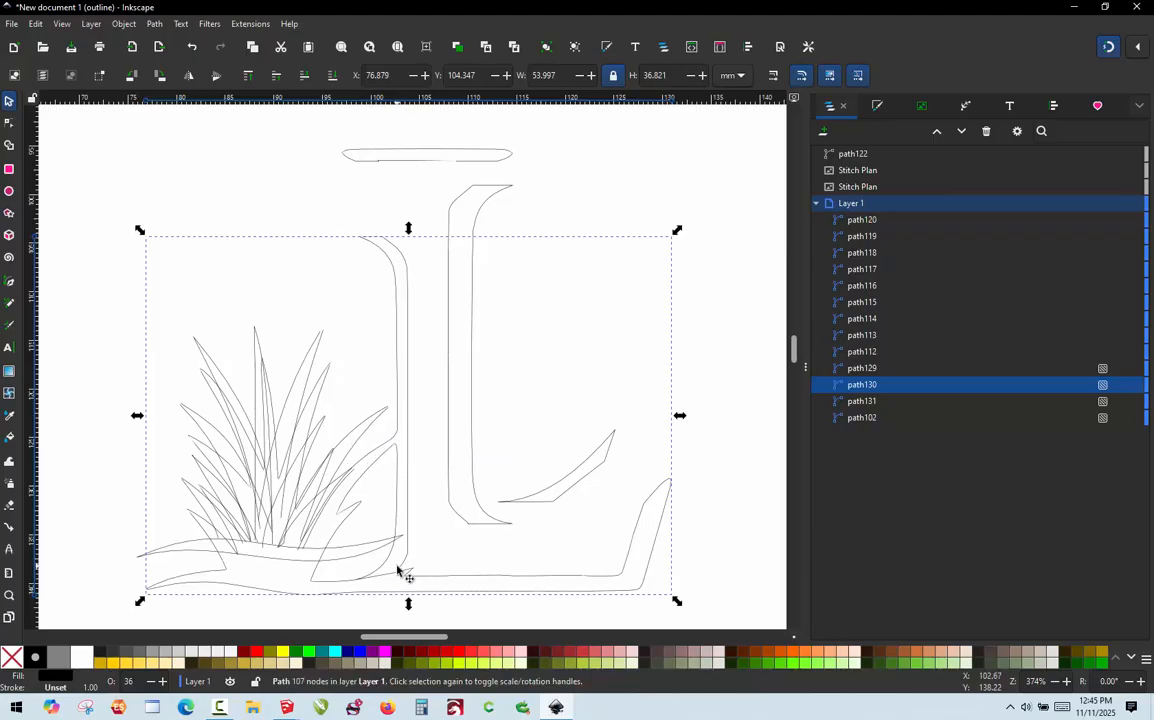
{"action": "key", "text": "ctrl+z"}
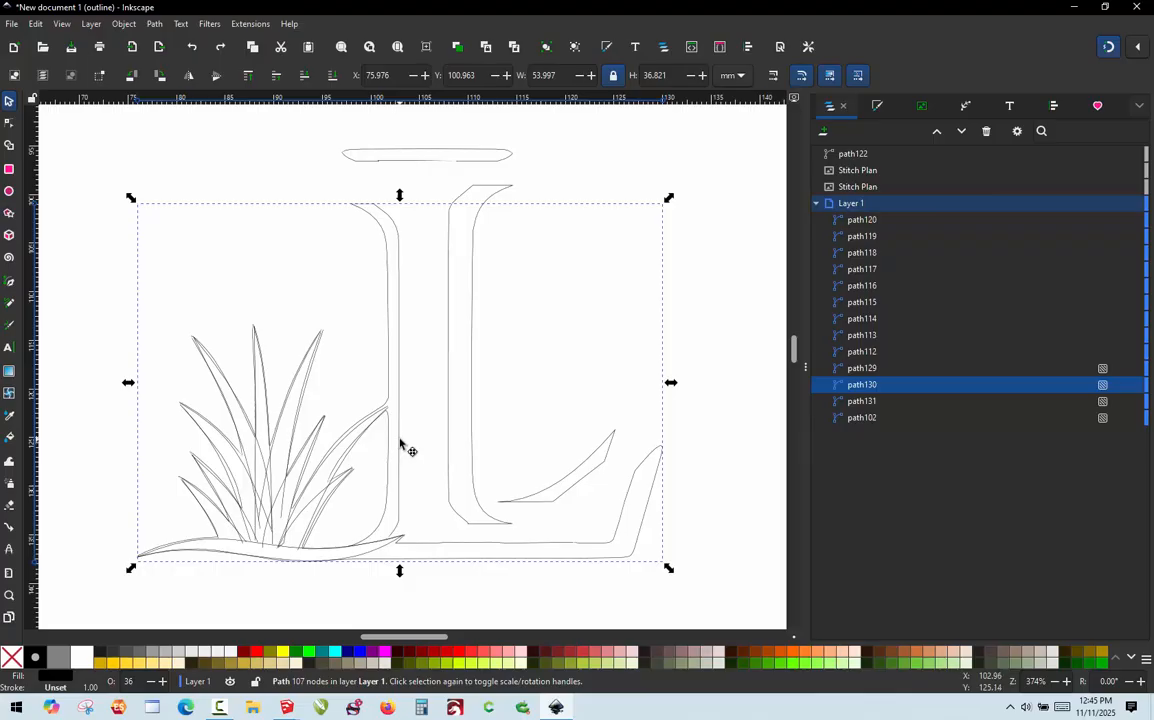
{"action": "left_click_drag", "start_coordinate": [399, 446], "coordinate": [428, 464]}
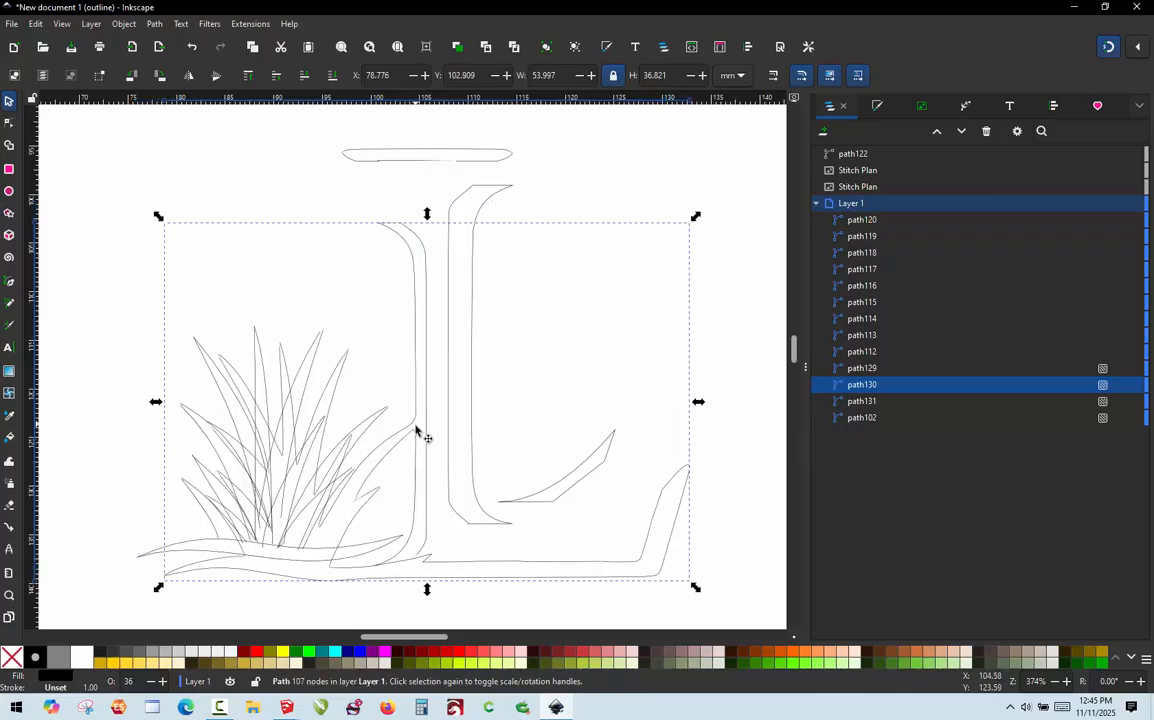
{"action": "key", "text": "ctrl+z"}
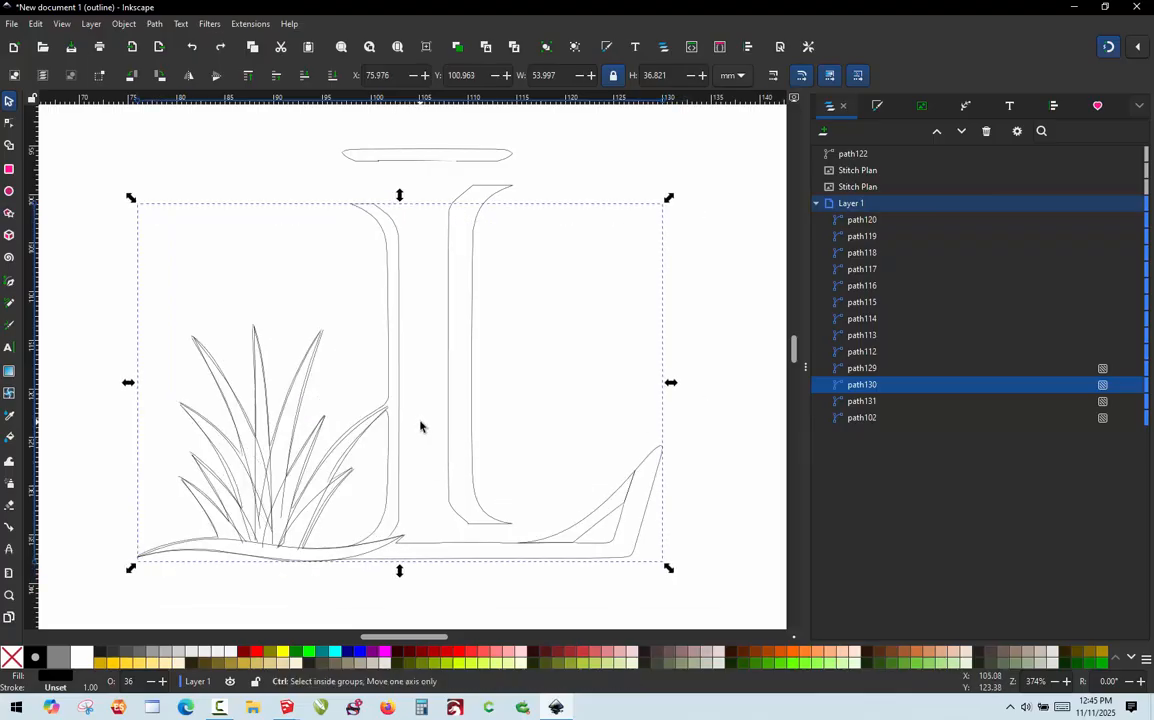
{"action": "key", "text": "ctrl+z"}
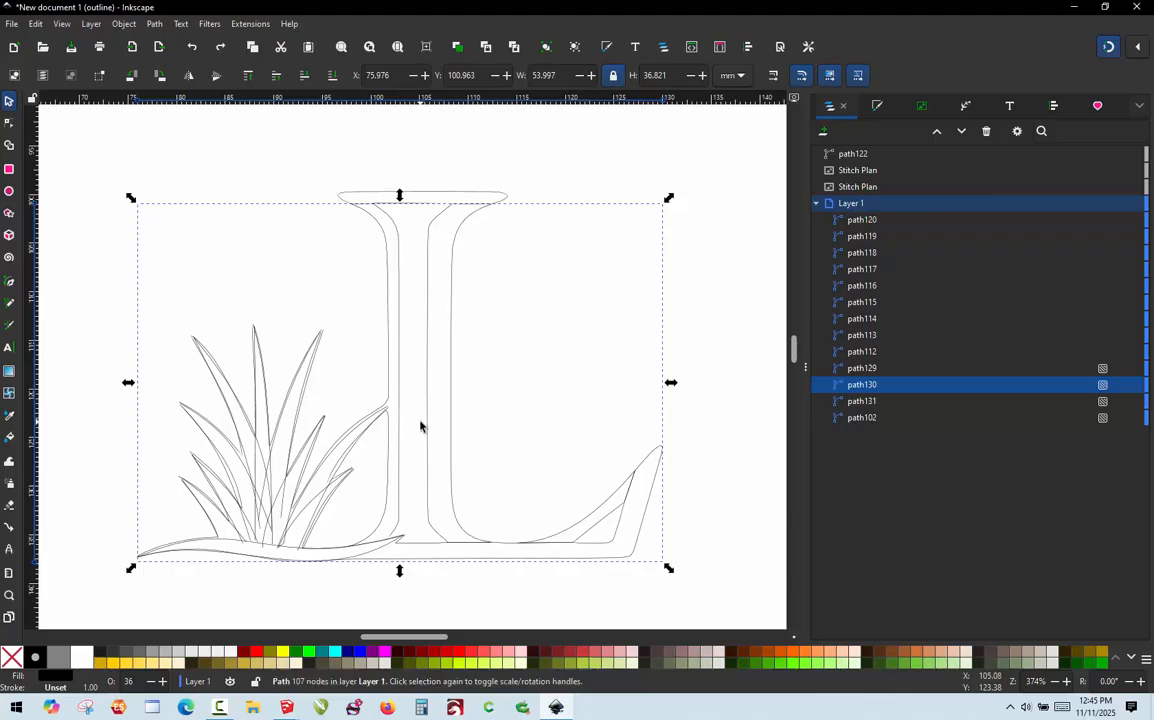
Draw an open path across the grass blade tip at the stem's outer edge and try to divide the main outline with it
{"action": "left_click", "coordinate": [347, 354]}
{"action": "scroll", "coordinate": [381, 425], "scroll_direction": "up", "scroll_amount": 3}
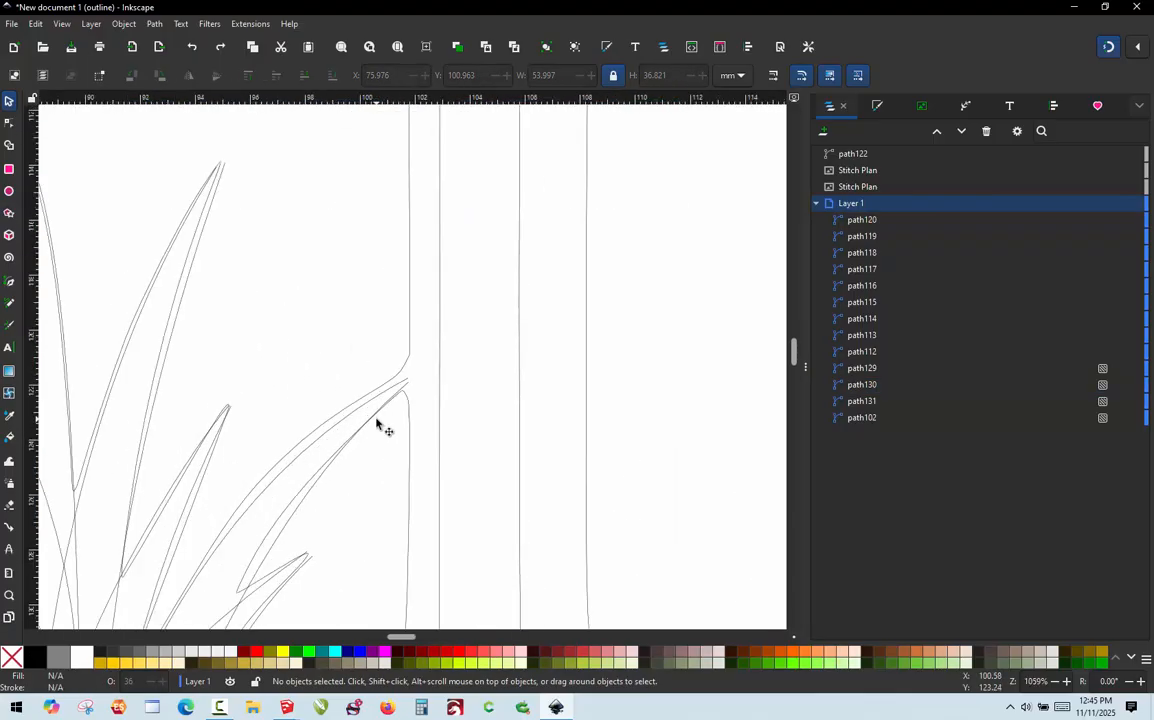
{"action": "key", "text": "b"}
{"action": "left_click", "coordinate": [342, 272]}
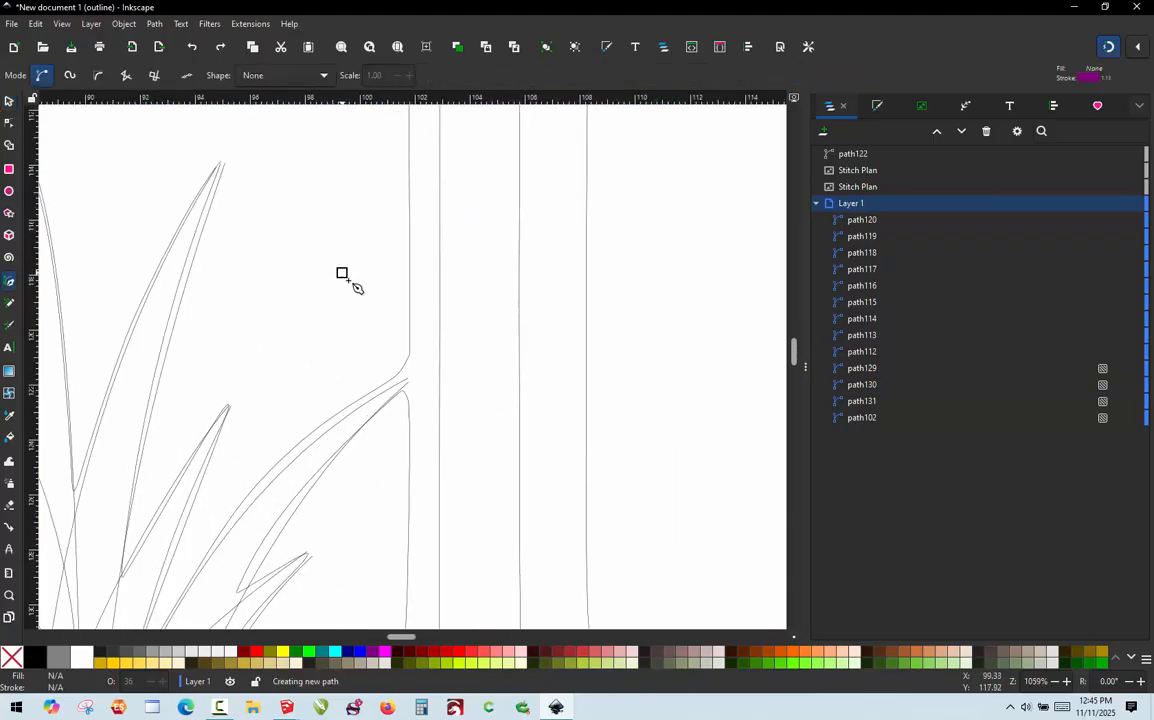
{"action": "left_click", "coordinate": [409, 355]}
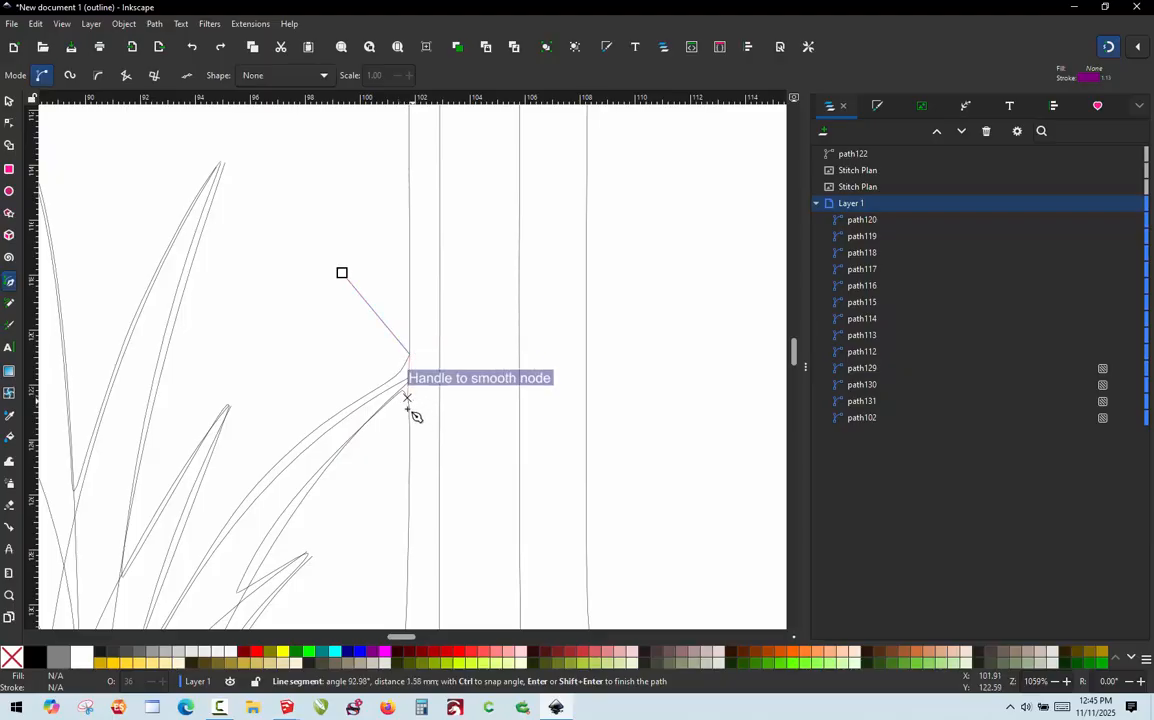
{"action": "double_click", "coordinate": [371, 473]}
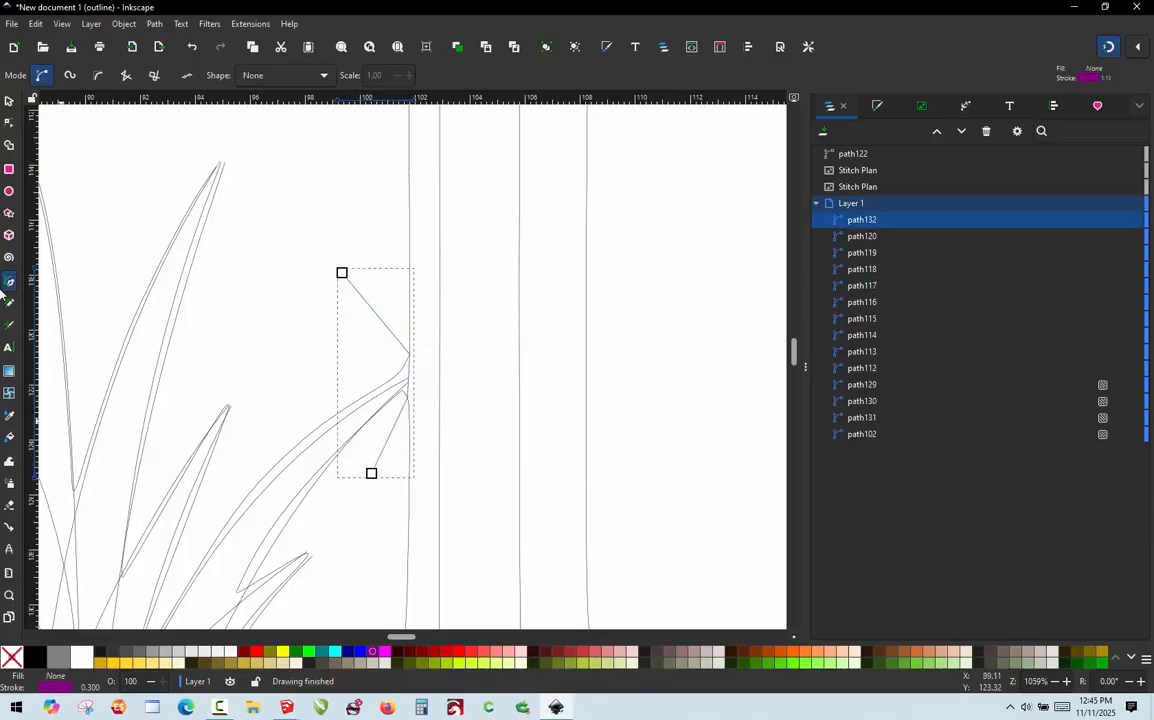
{"action": "left_click", "coordinate": [10, 100]}
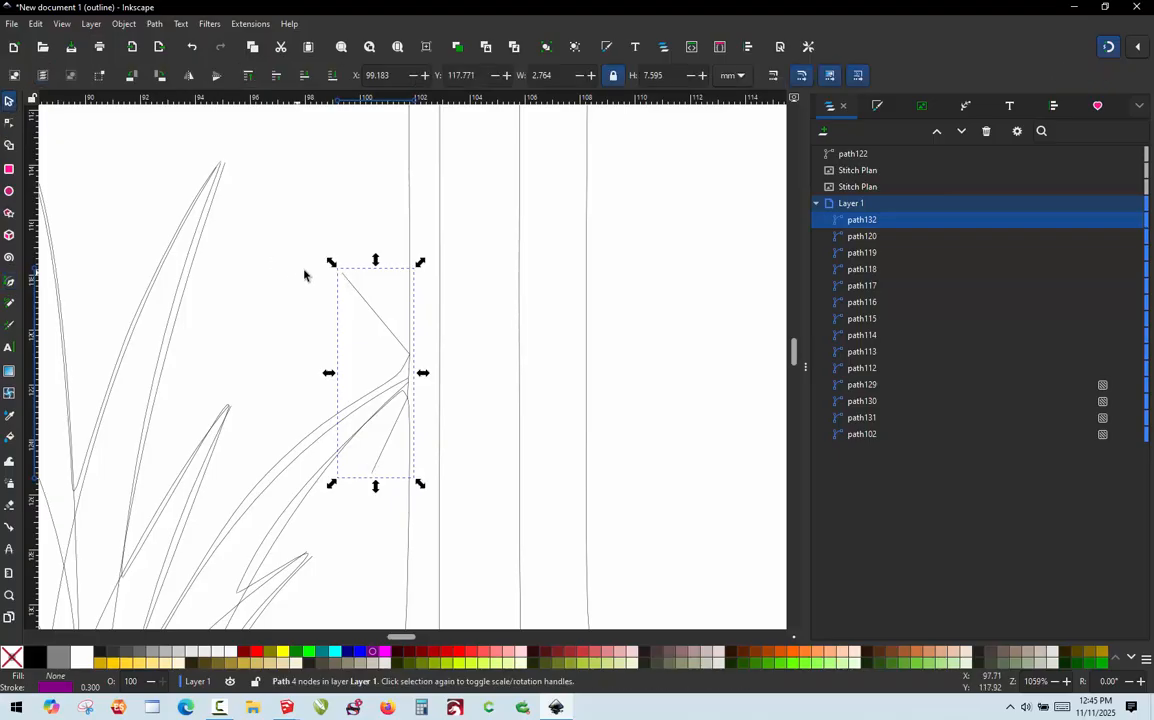
{"action": "left_click", "coordinate": [410, 233], "text": "shift"}
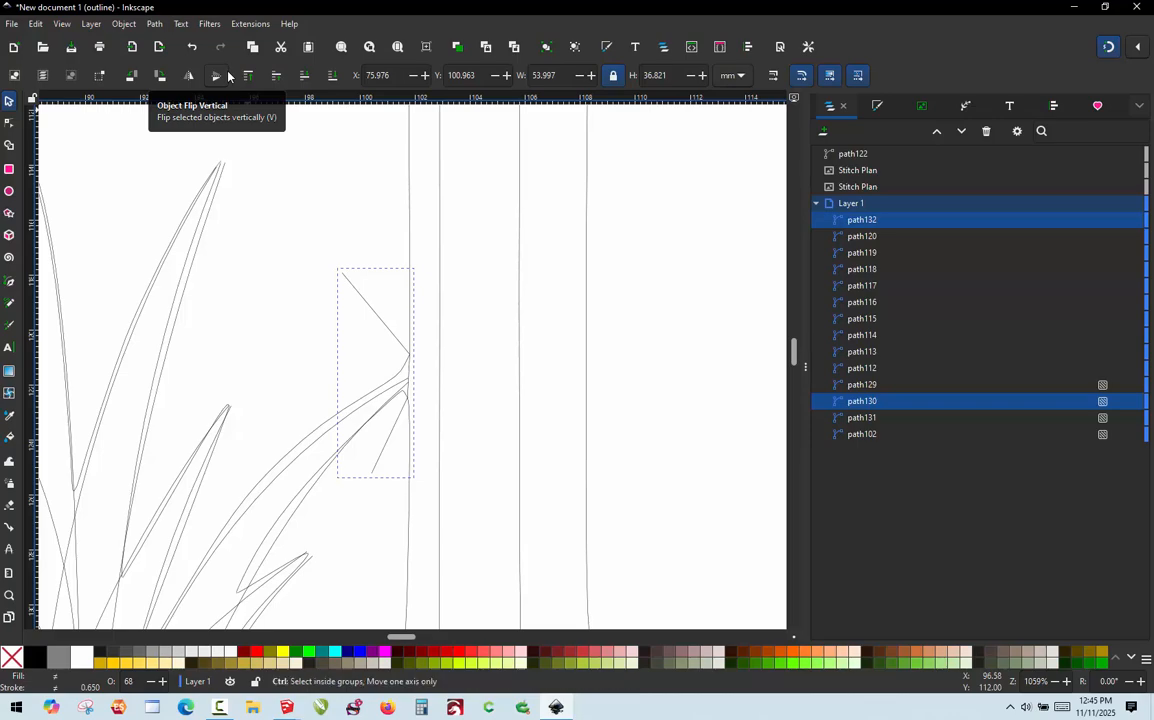
{"action": "key", "text": "ctrl+z"}
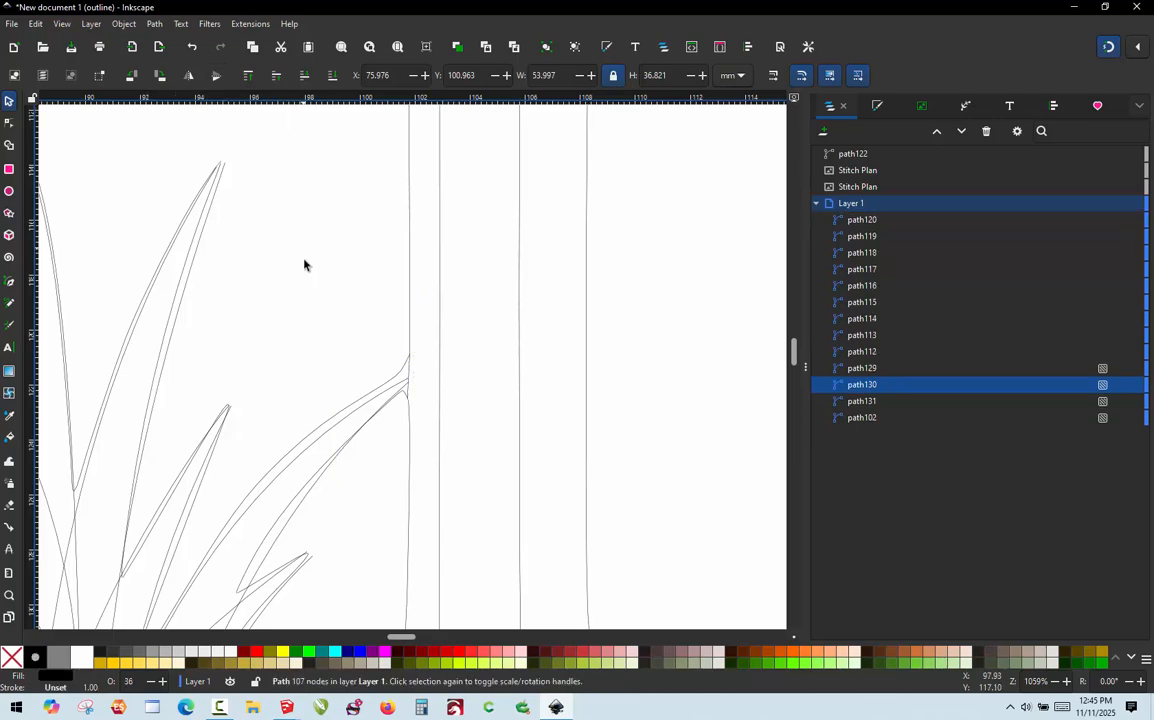
{"action": "left_click", "coordinate": [394, 340]}
Move the main outline aside twice to check the cut between blade tip and stem, undoing each move
{"action": "scroll", "coordinate": [394, 340], "scroll_direction": "down", "scroll_amount": 3}
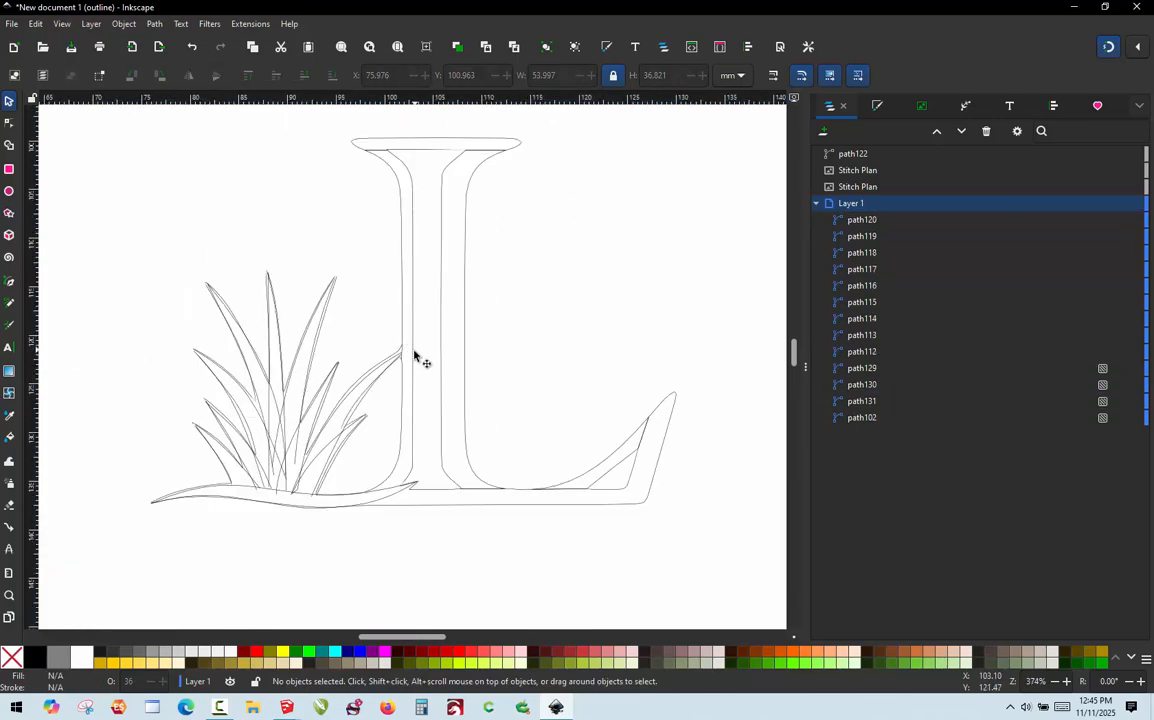
{"action": "left_click", "coordinate": [415, 357]}
{"action": "left_click_drag", "start_coordinate": [415, 360], "coordinate": [447, 361]}
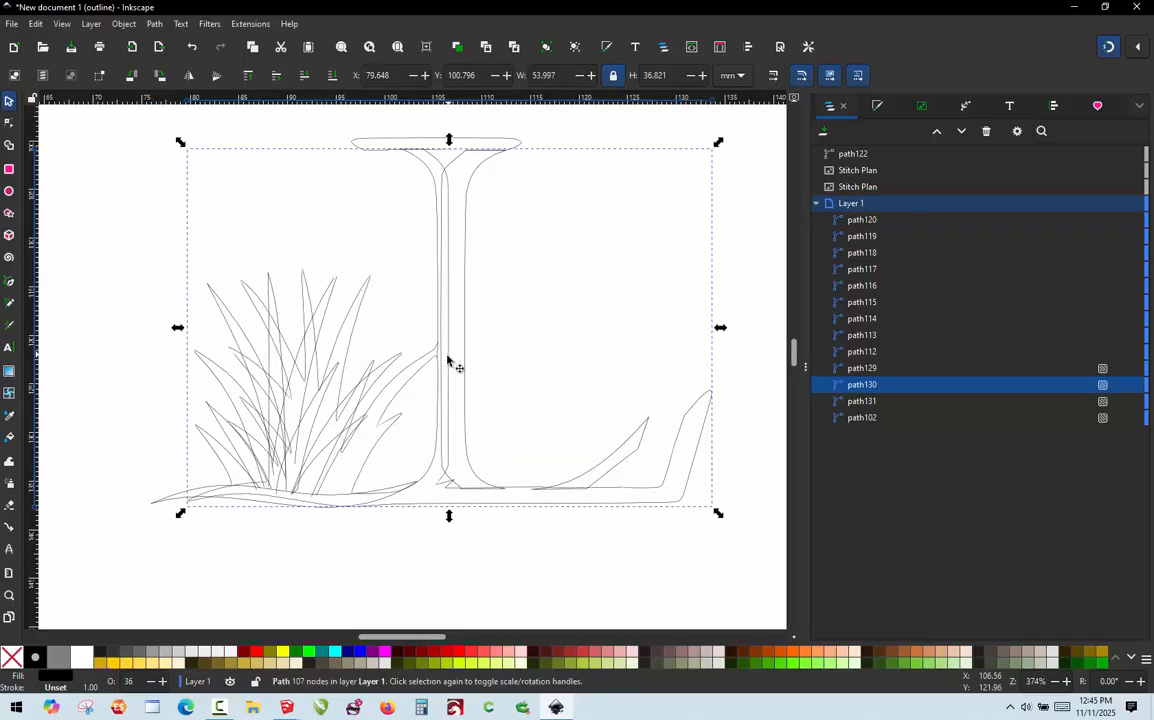
{"action": "key", "text": "ctrl+z"}
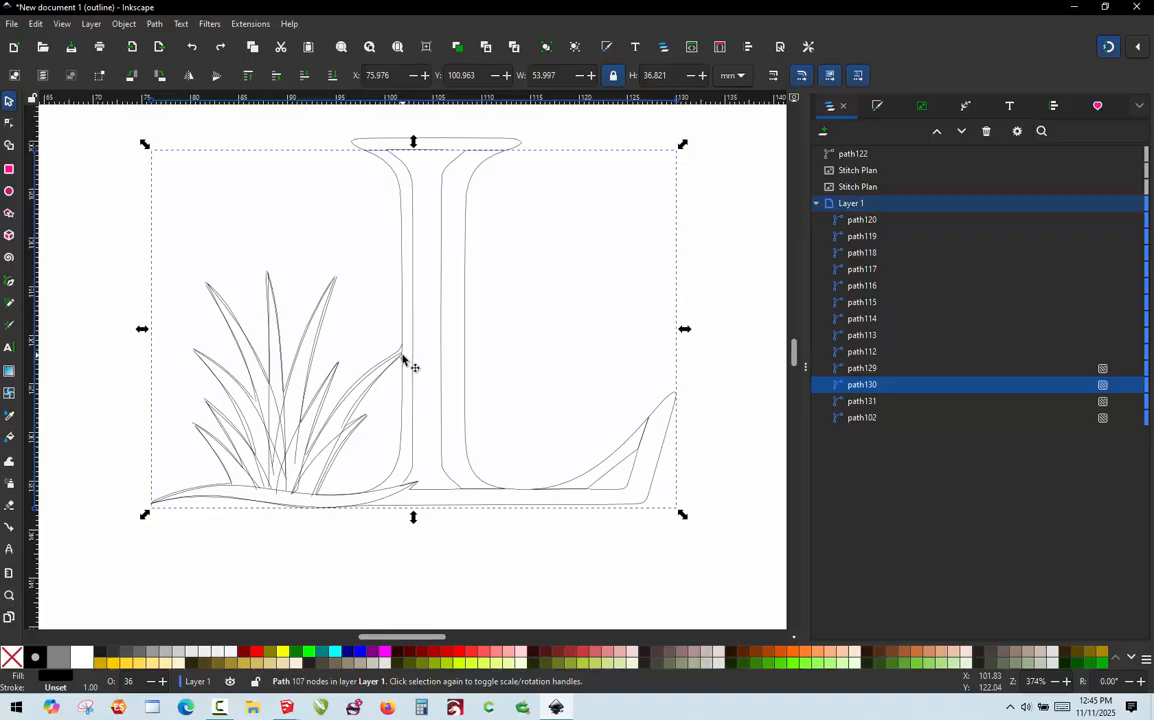
{"action": "scroll", "coordinate": [402, 362], "scroll_direction": "up", "scroll_amount": 2}
{"action": "left_click_drag", "start_coordinate": [399, 379], "coordinate": [456, 385]}
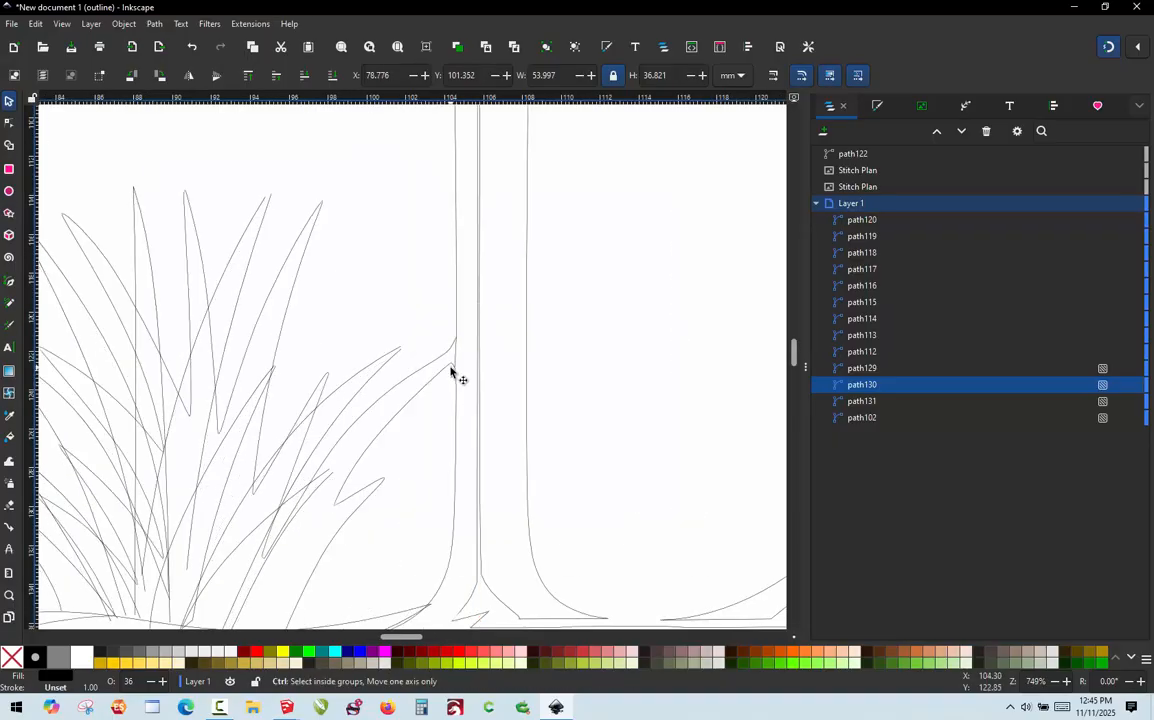
{"action": "key", "text": "ctrl+z"}
Try to split the main outline into separate pieces with a path operation, move it aside to check, and undo the move
{"action": "scroll", "coordinate": [178, 183], "scroll_direction": "down", "scroll_amount": 2}
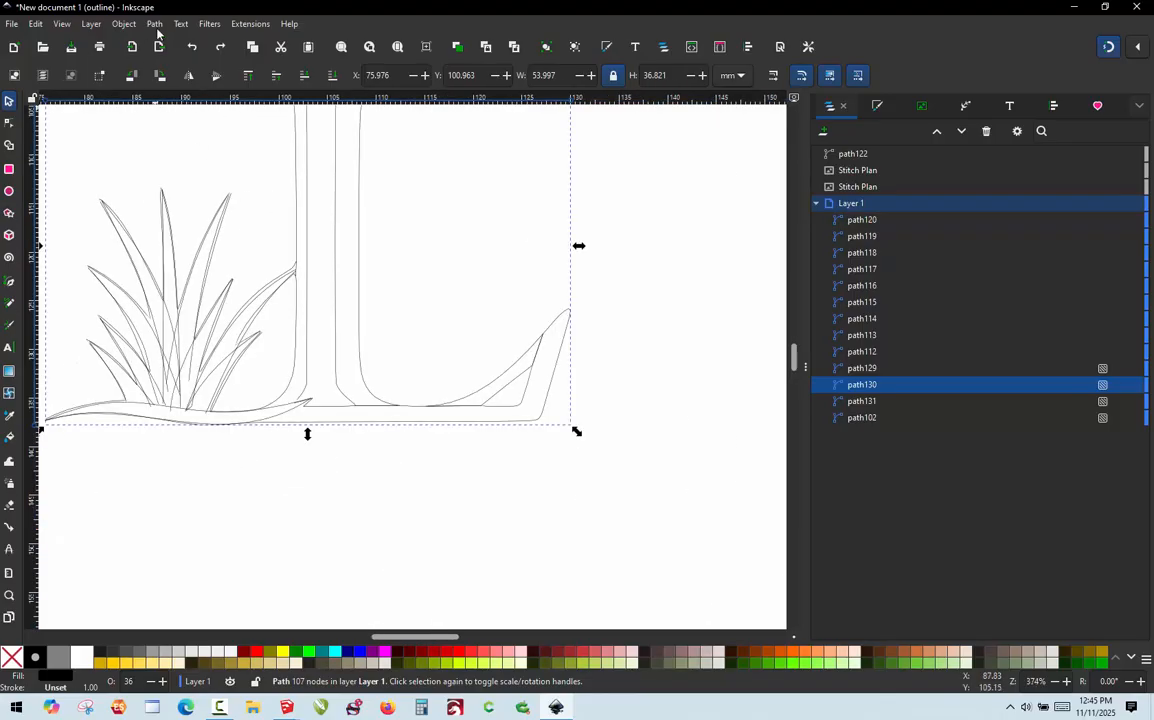
{"action": "left_click", "coordinate": [154, 24]}
{"action": "left_click", "coordinate": [201, 216]}
{"action": "left_click", "coordinate": [250, 175]}
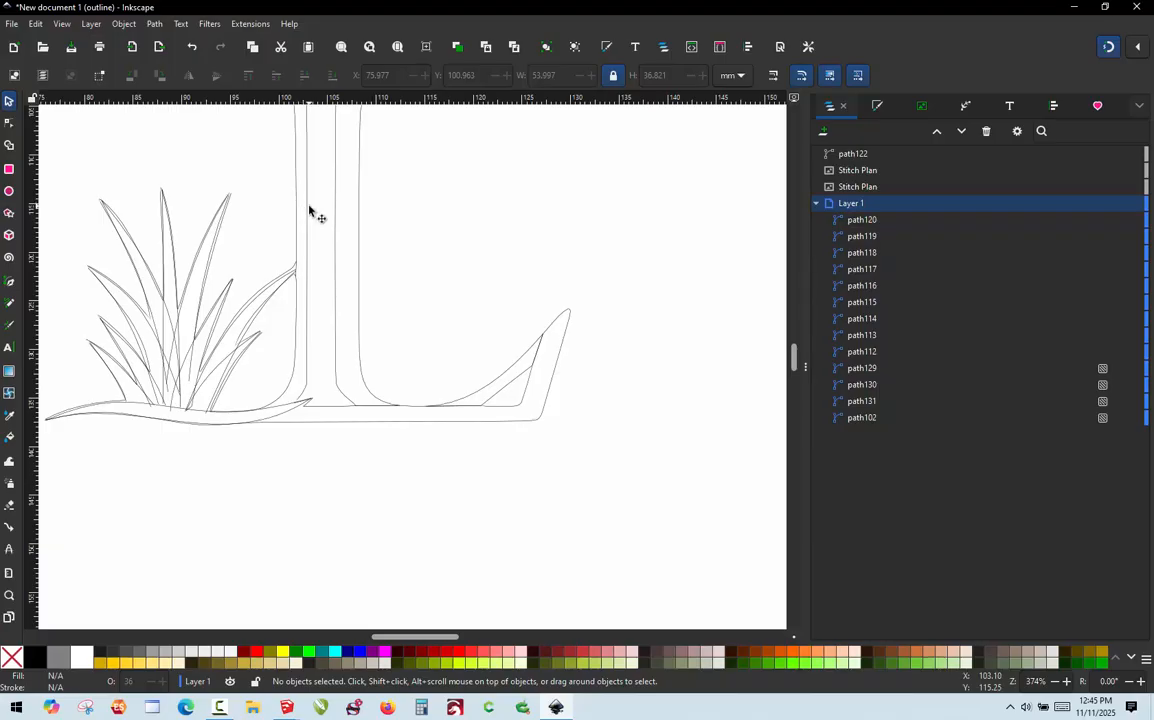
{"action": "left_click_drag", "start_coordinate": [309, 208], "coordinate": [492, 260]}
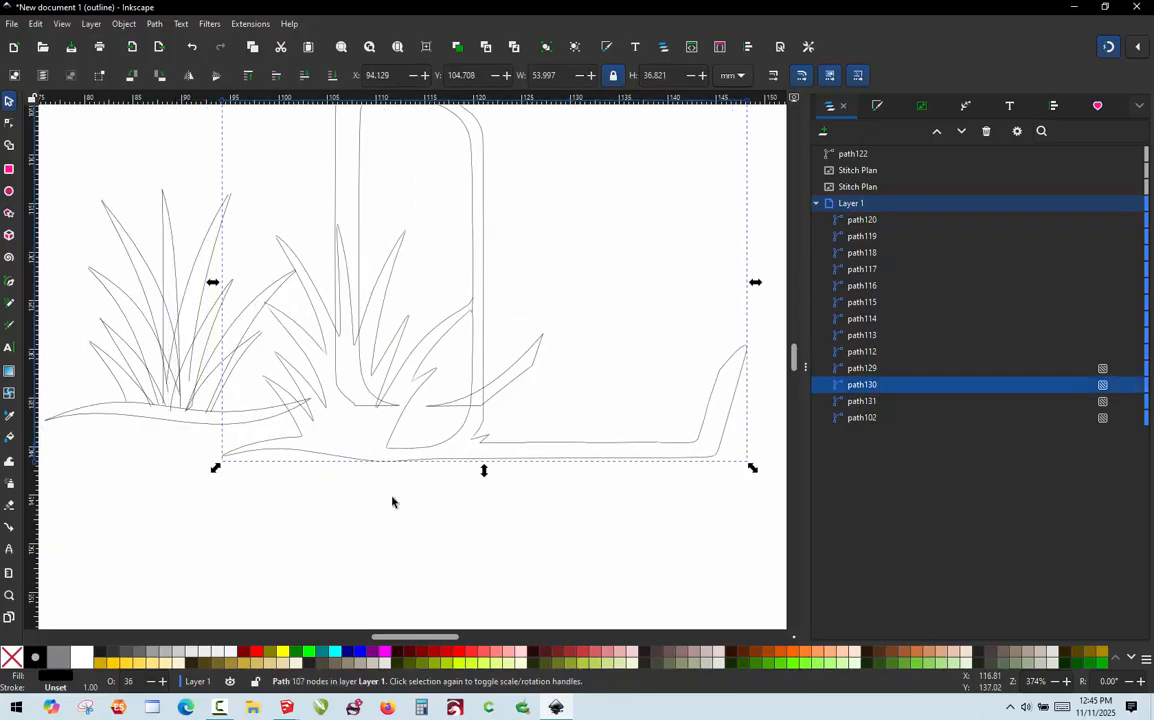
{"action": "key", "text": "ctrl"}
Draw a straight vertical cutting line about 4 mm long across the ground swoosh between the grass and the stem
{"action": "scroll", "coordinate": [402, 480], "scroll_direction": "up", "scroll_amount": 3}
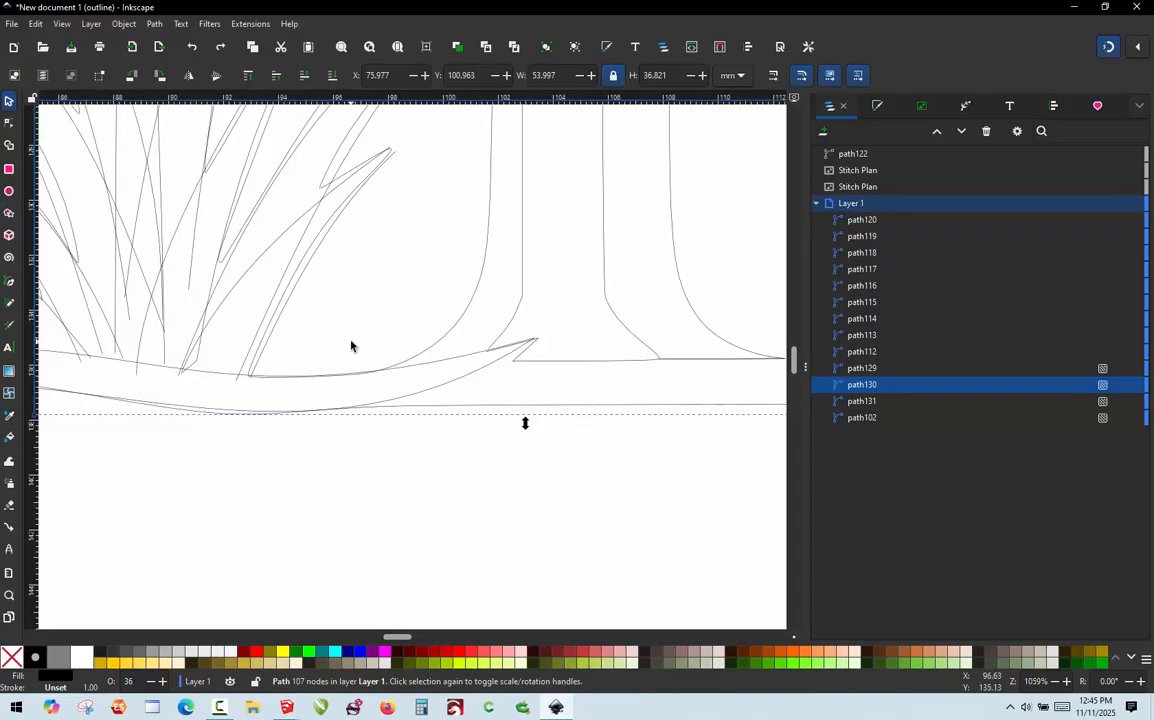
{"action": "scroll", "coordinate": [351, 346], "scroll_direction": "down", "scroll_amount": 1}
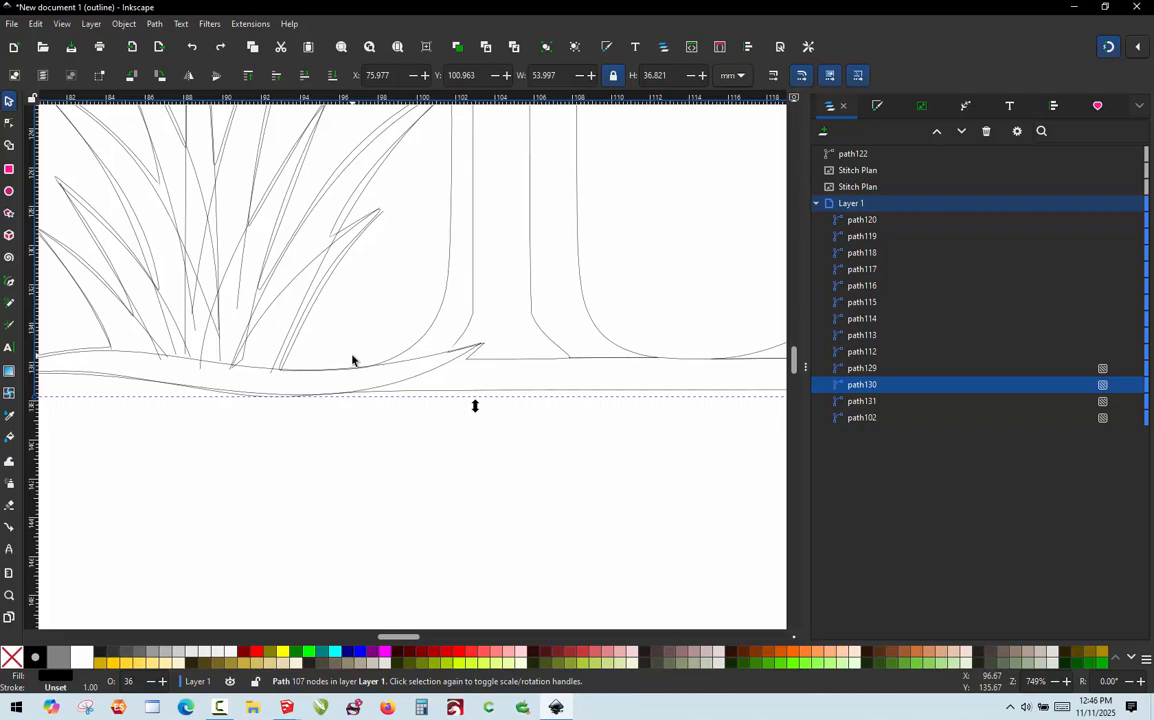
{"action": "key", "text": "b"}
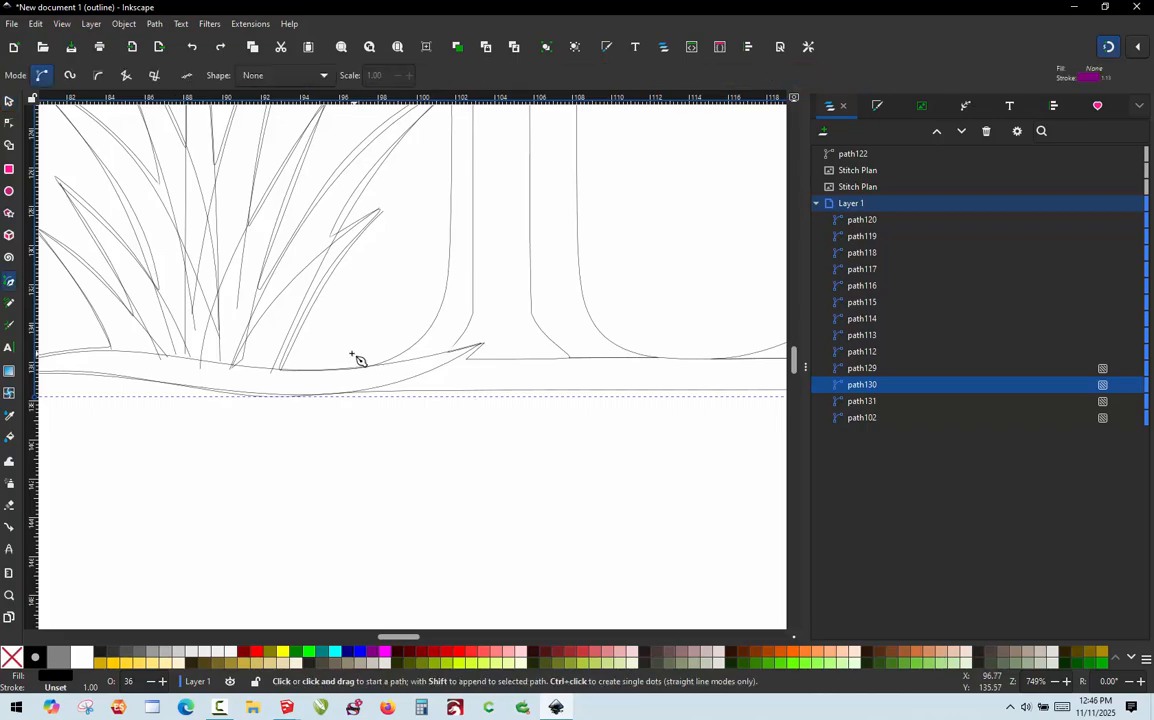
{"action": "left_click", "coordinate": [341, 351]}
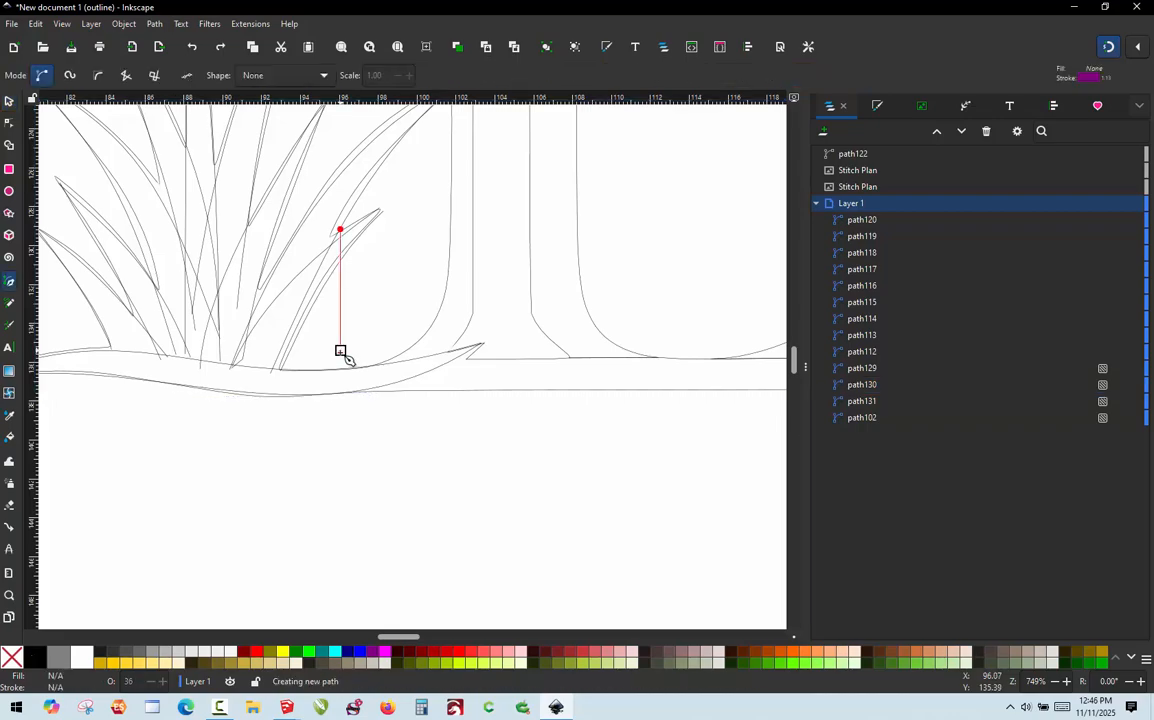
{"action": "double_click", "coordinate": [341, 424]}
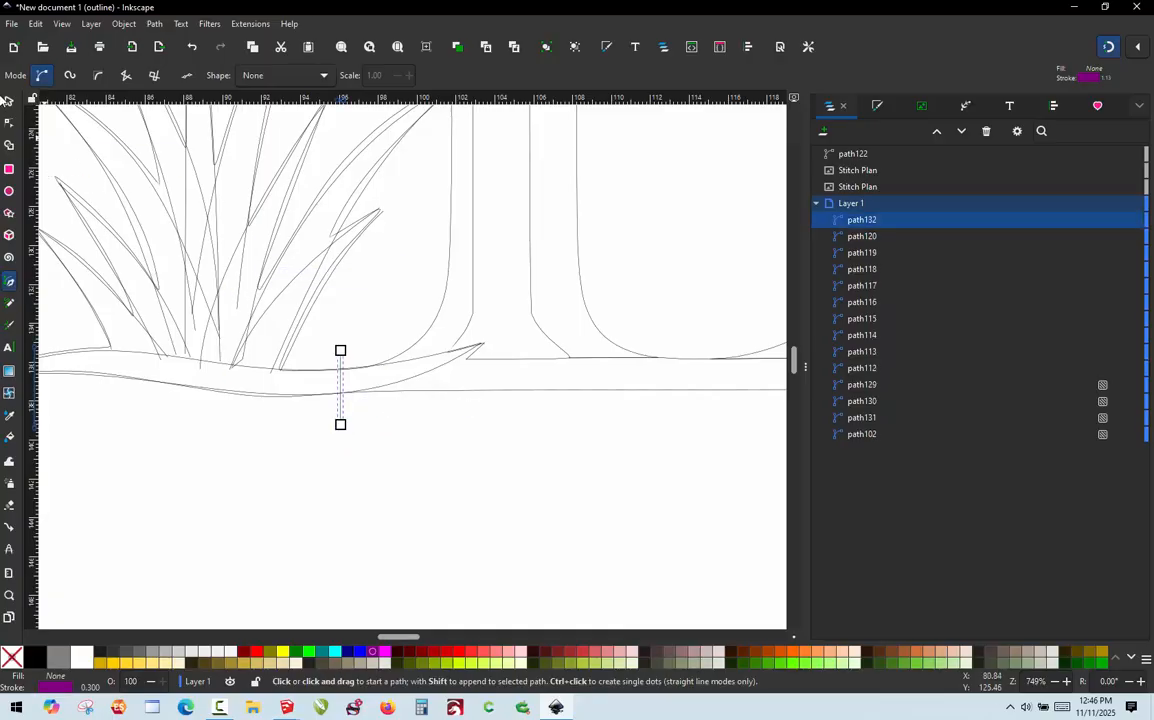
{"action": "left_click", "coordinate": [9, 101]}
Divide the main outline with the vertical line across the ground swoosh and clear the selection
{"action": "left_click", "coordinate": [479, 394], "text": "shift"}
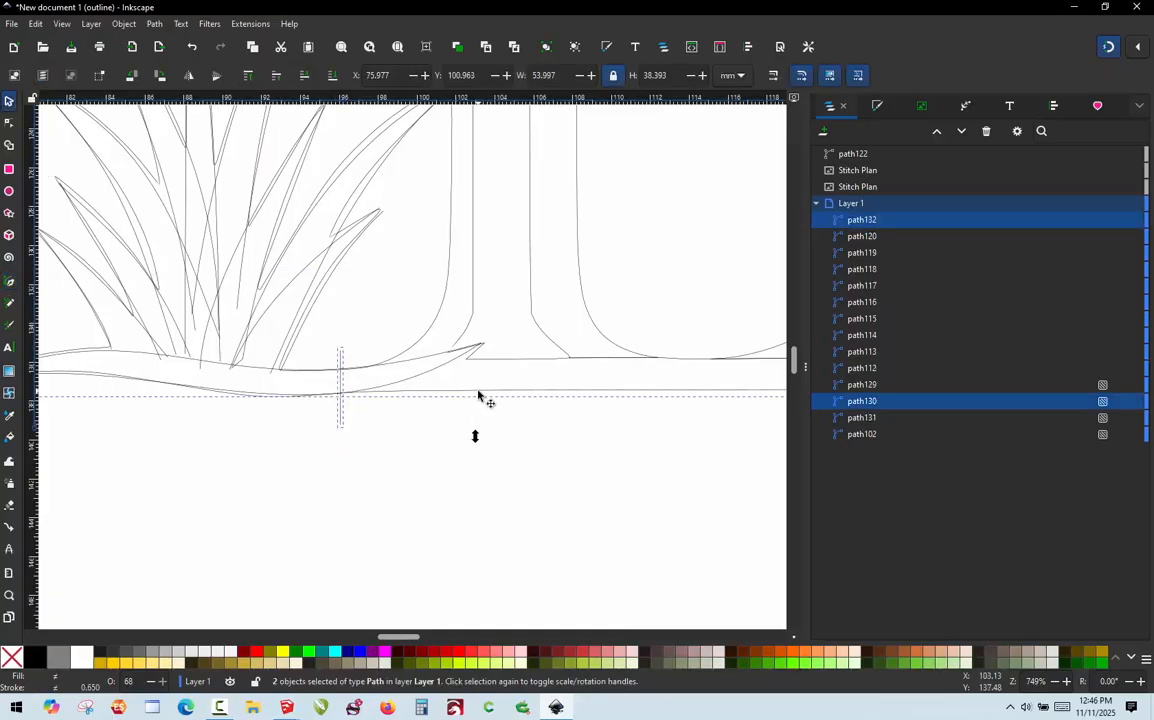
{"action": "left_click", "coordinate": [477, 394], "text": "shift"}
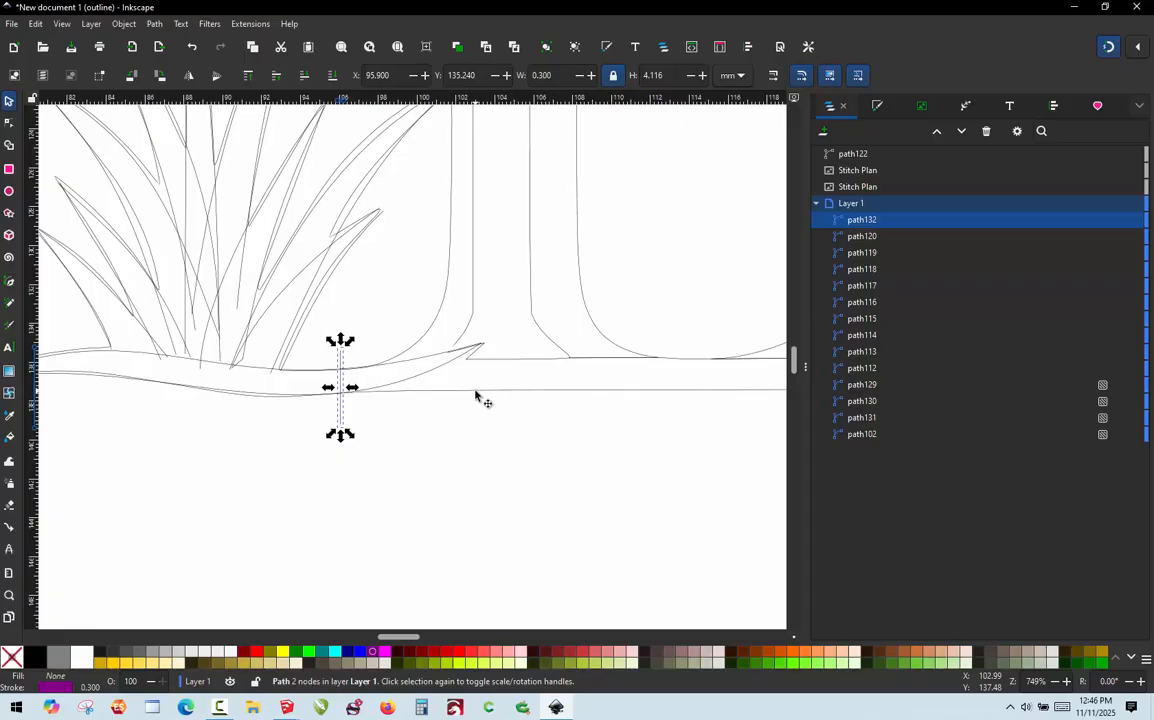
{"action": "left_click", "coordinate": [477, 394], "text": "shift"}
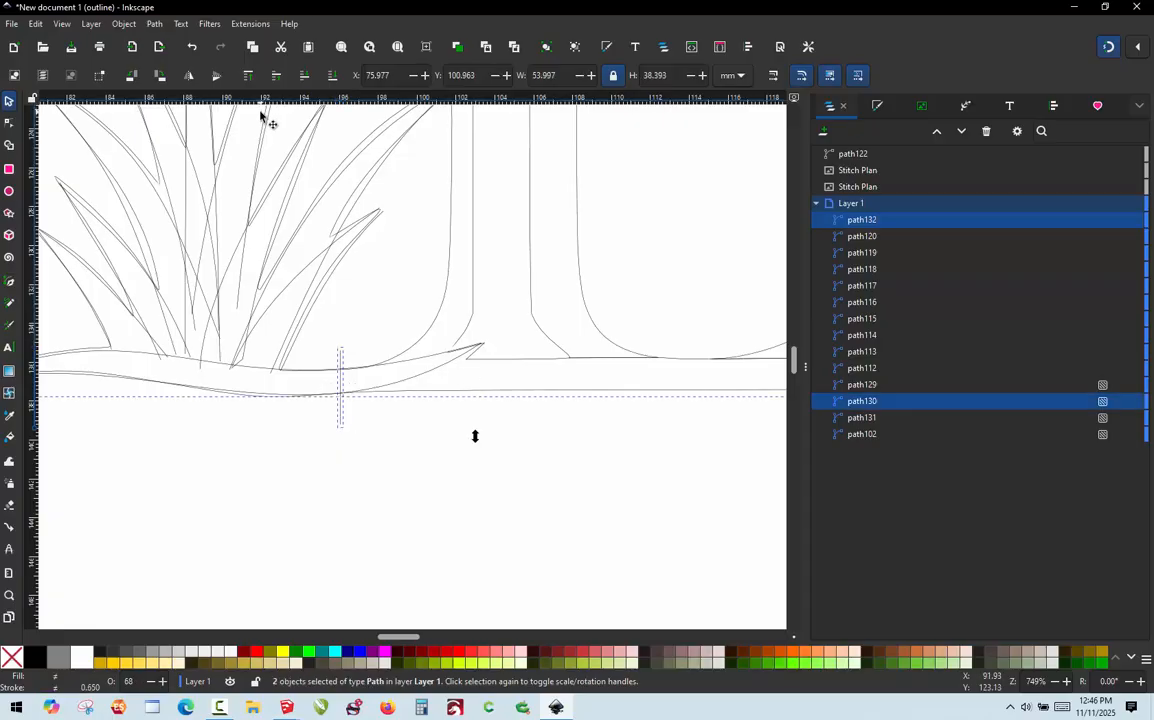
{"action": "key", "text": "ctrl+minus"}
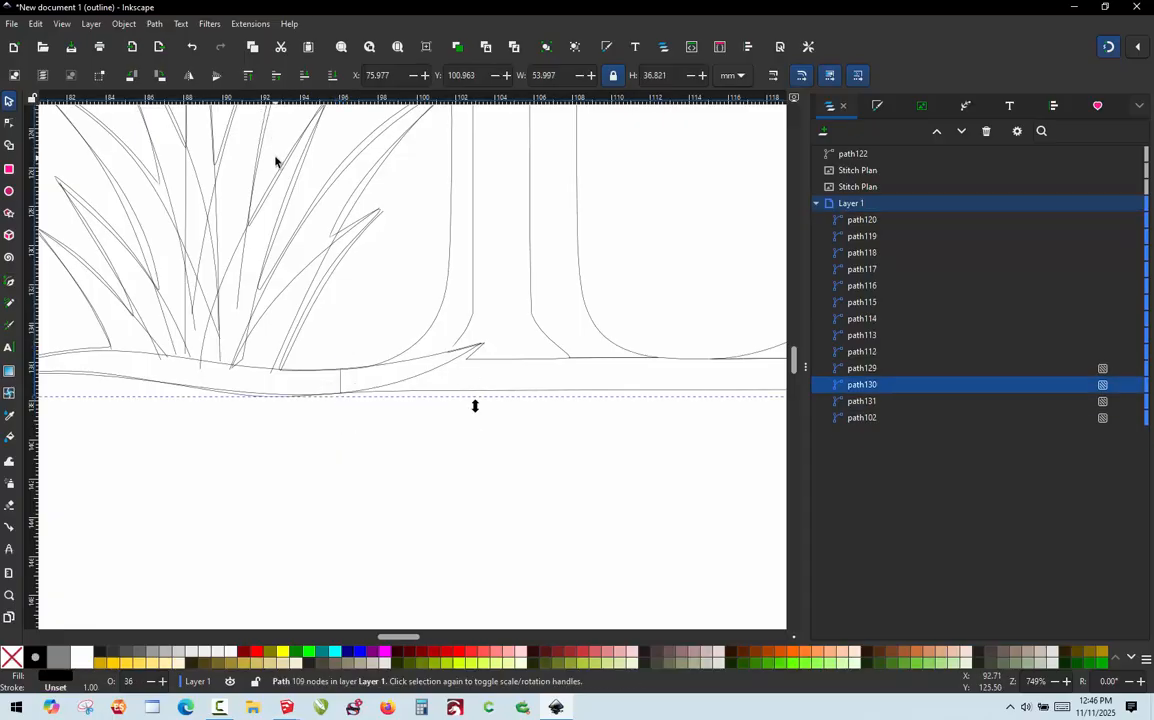
{"action": "left_click", "coordinate": [430, 412]}
Move the main outline up to check the cut across the swoosh, undo the move and clear the selection
{"action": "scroll", "coordinate": [430, 412], "scroll_direction": "down", "scroll_amount": 3}
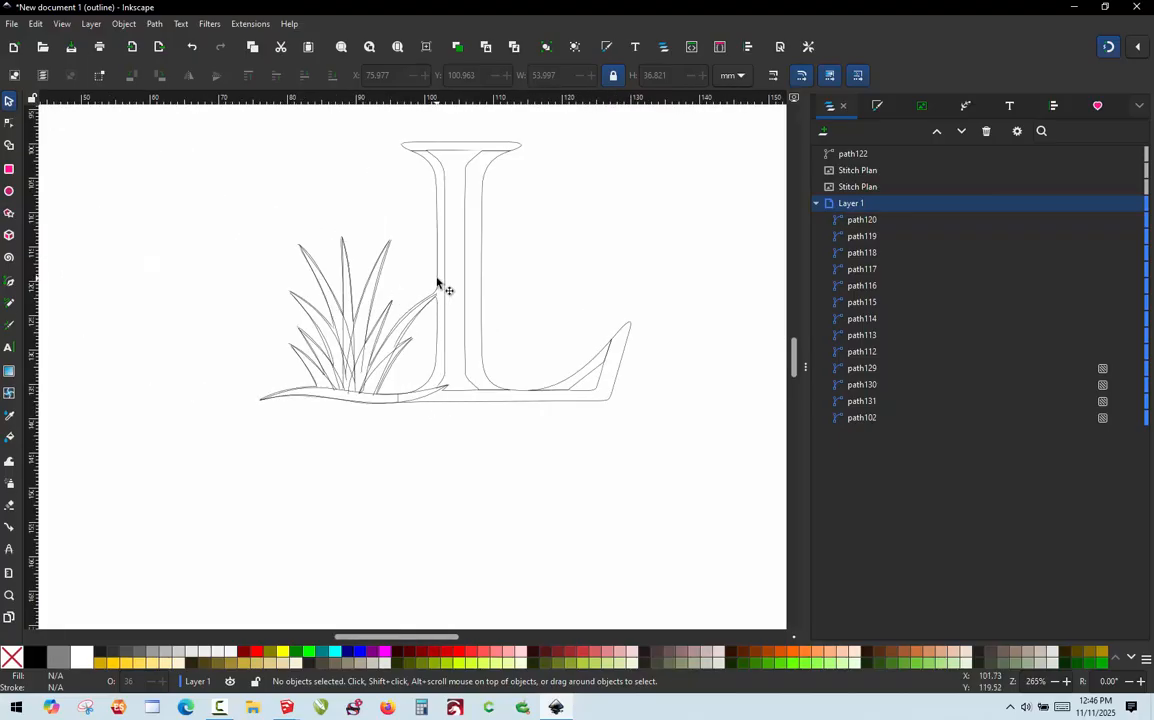
{"action": "left_click", "coordinate": [437, 283]}
{"action": "scroll", "coordinate": [438, 283], "scroll_direction": "up", "scroll_amount": 2}
{"action": "left_click_drag", "start_coordinate": [438, 283], "coordinate": [441, 236]}
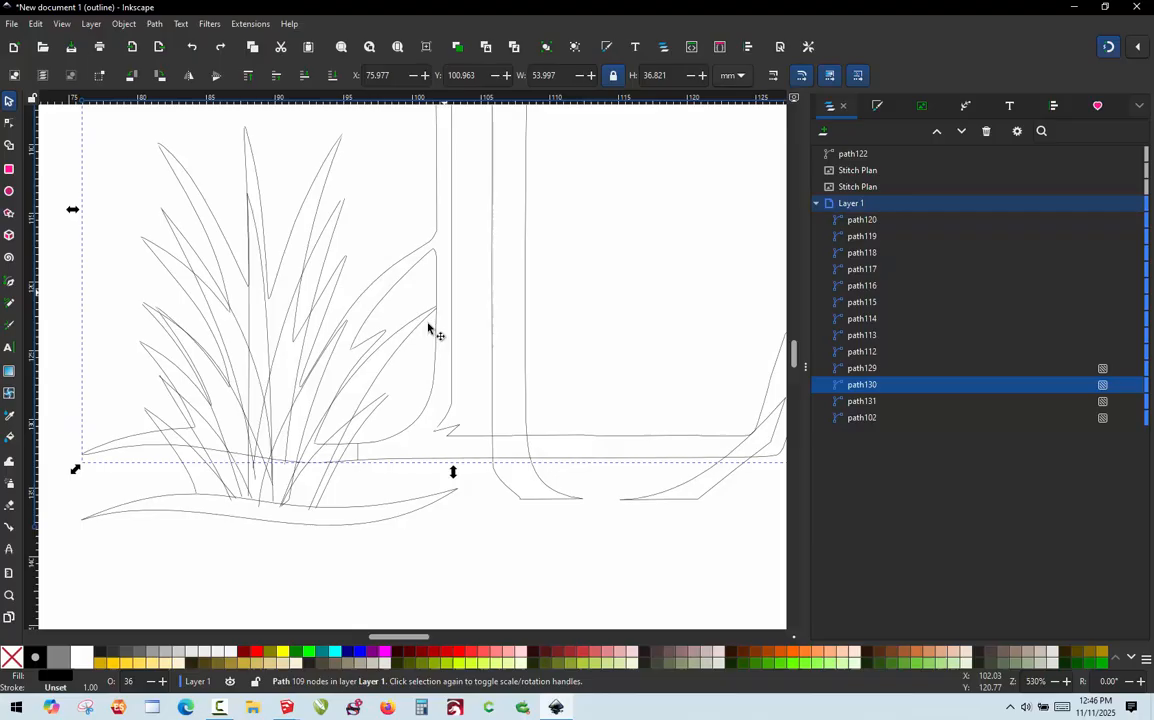
{"action": "left_click", "coordinate": [376, 553]}
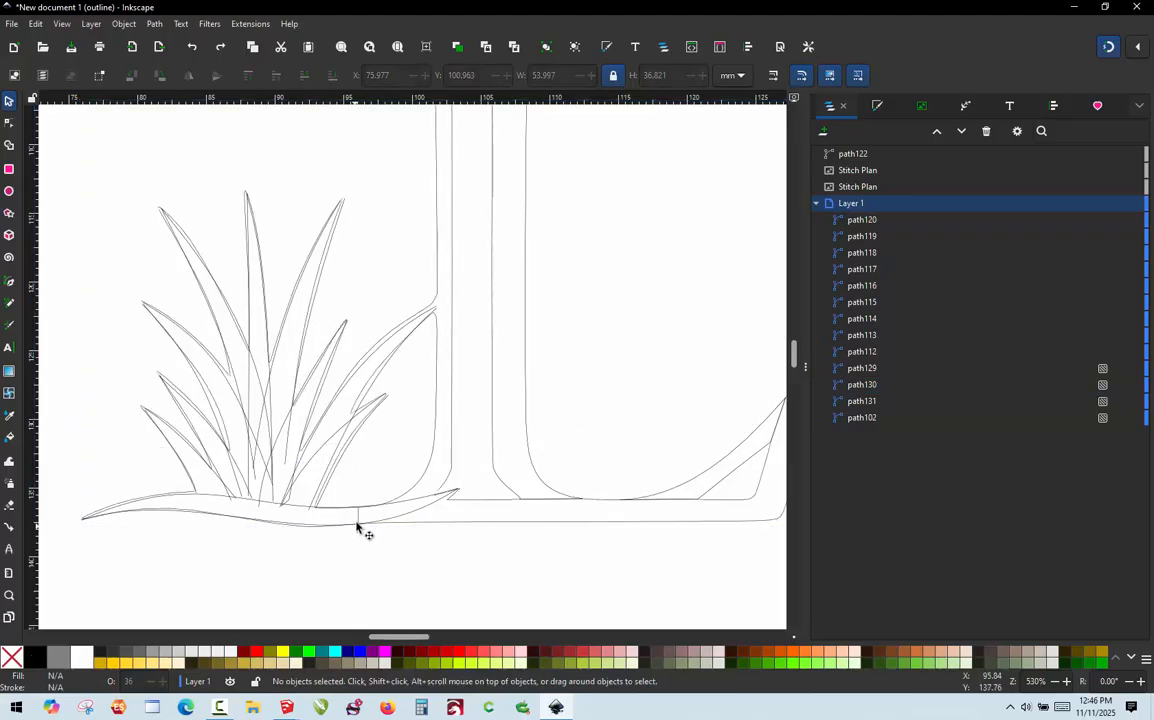
Move the main outline aside to check the vertical cut across the swoosh, and undo the move
{"action": "left_click_drag", "start_coordinate": [428, 527], "coordinate": [474, 561]}
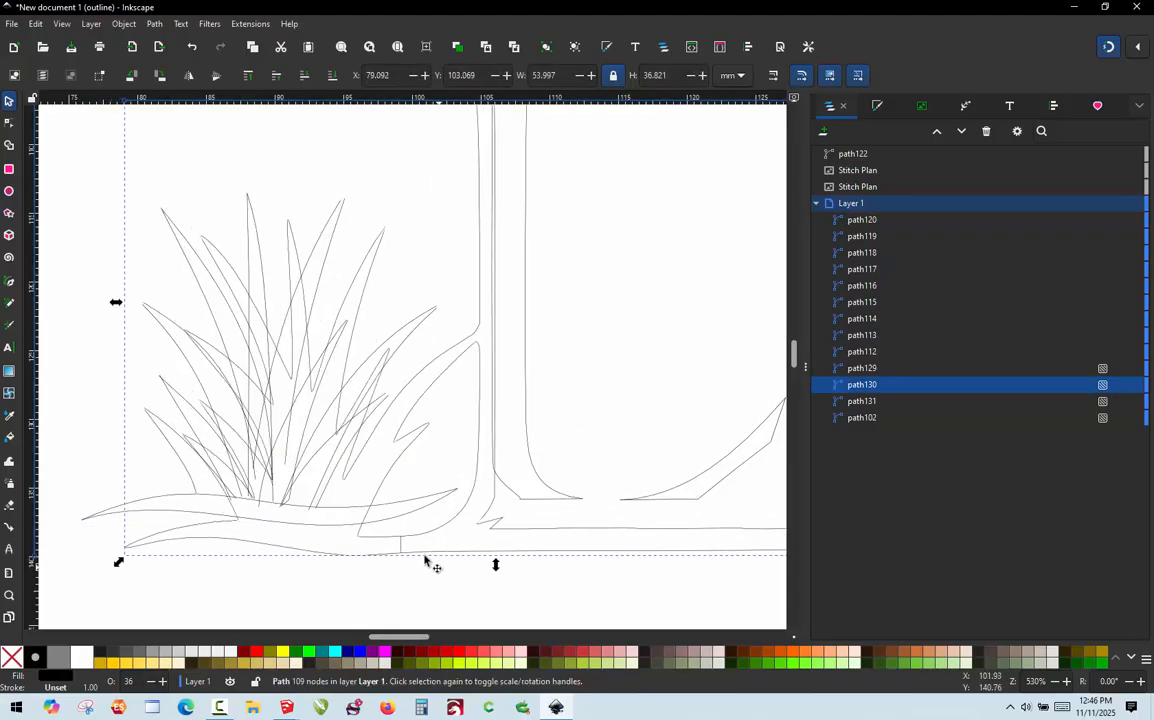
{"action": "key", "text": "ctrl+z"}
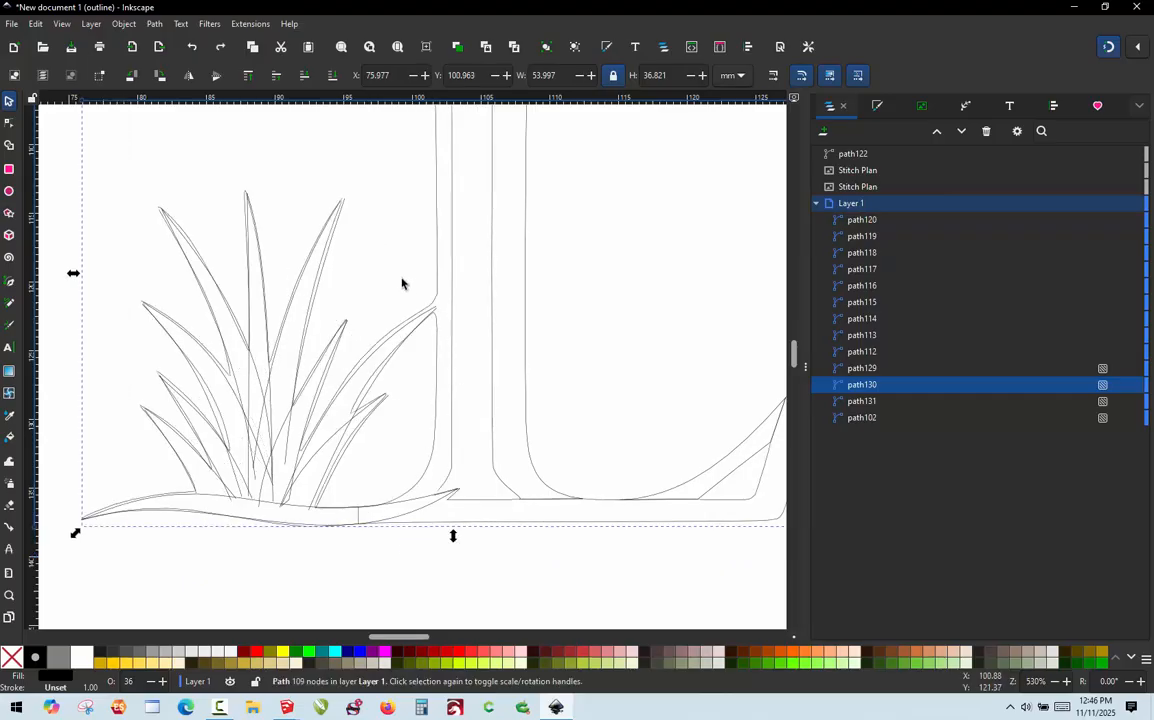
Draw an angled cutting line about 6.4 mm tall along the stem's edge across the tip of the grass blade touching it
{"action": "scroll", "coordinate": [400, 282], "scroll_direction": "up", "scroll_amount": 1}
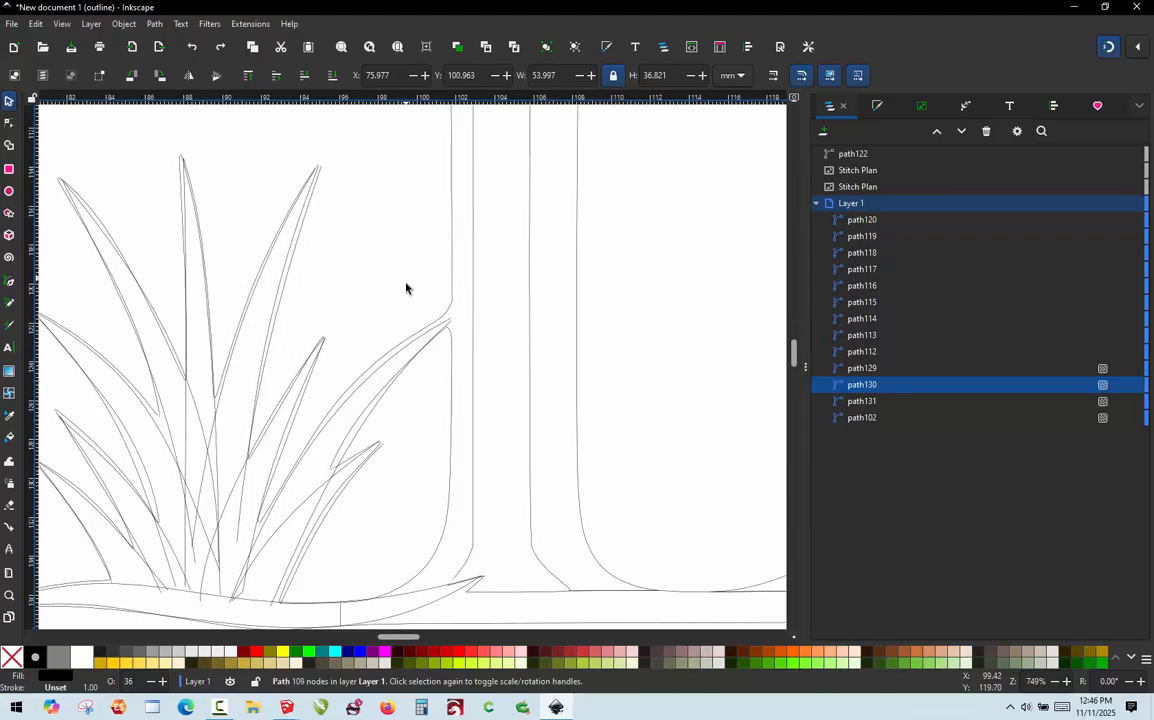
{"action": "key", "text": "b"}
{"action": "left_click", "coordinate": [421, 272]}
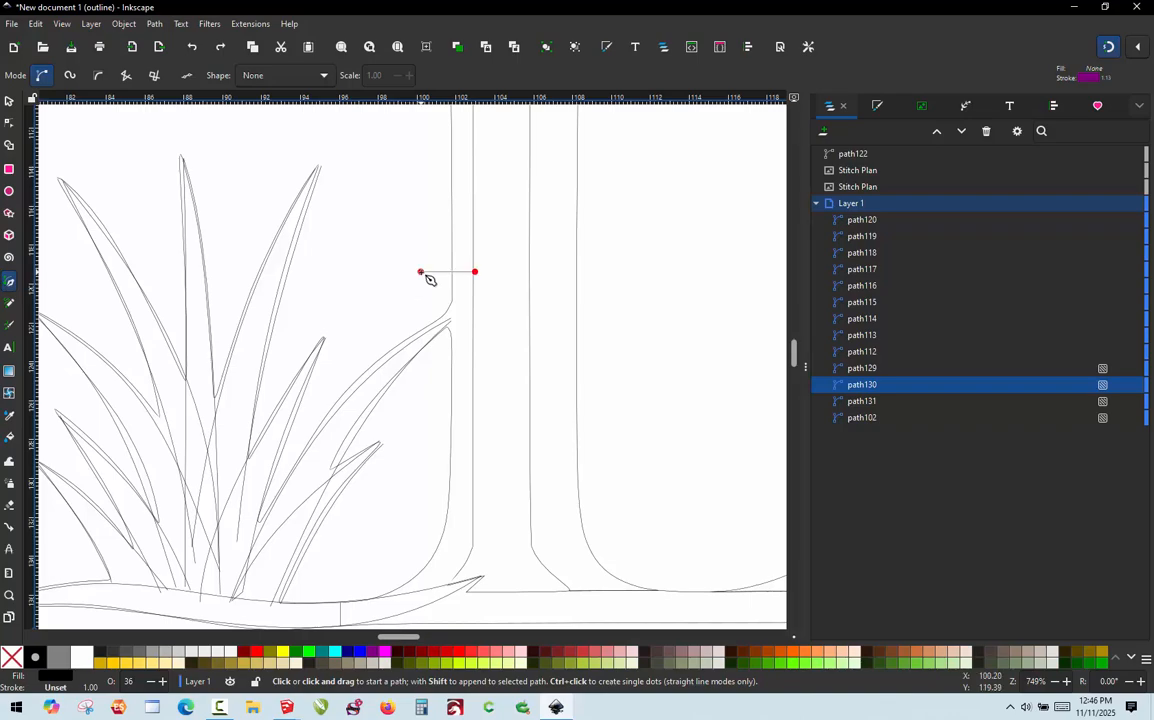
{"action": "left_click", "coordinate": [452, 301]}
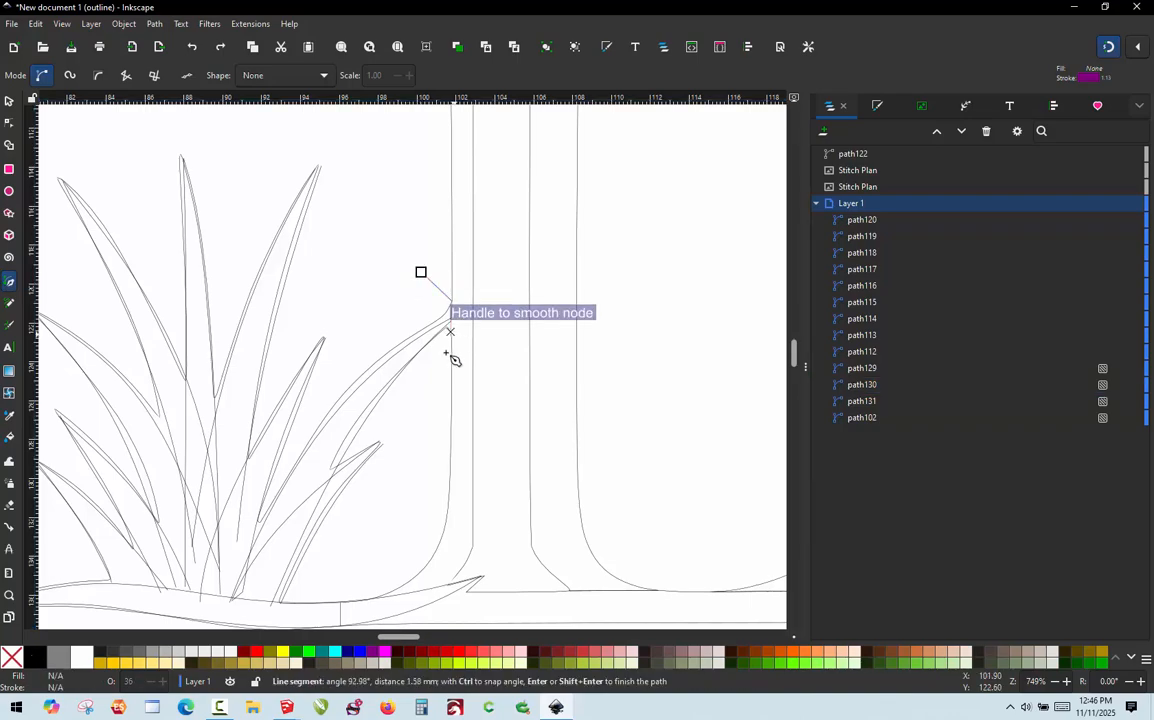
{"action": "double_click", "coordinate": [432, 393]}
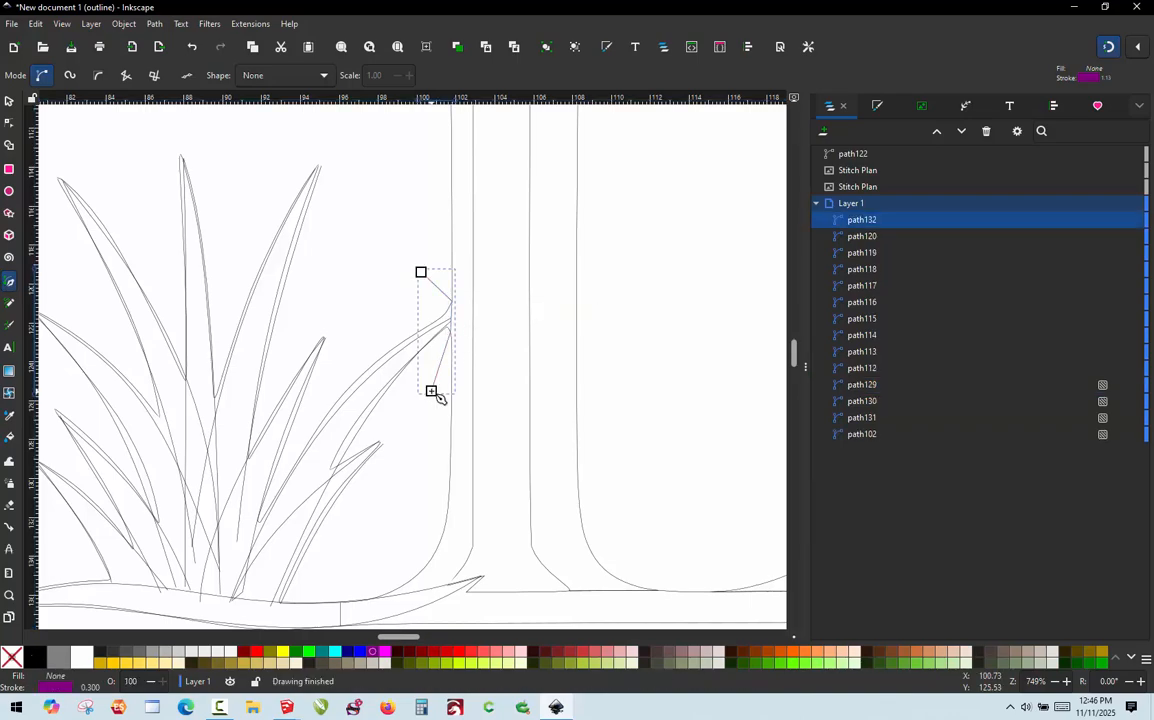
Try to cut the main outline with the line at the grass tip, move it aside to check, and undo the move
{"action": "left_click", "coordinate": [9, 101]}
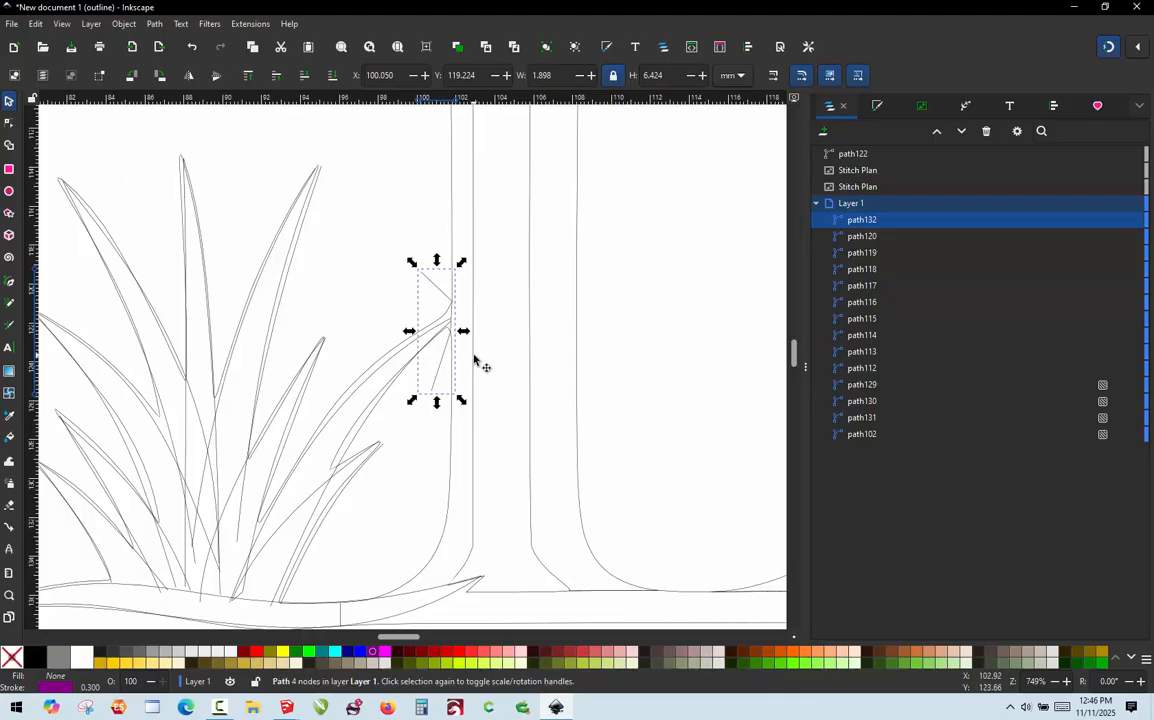
{"action": "left_click", "coordinate": [474, 358], "text": "shift"}
{"action": "key", "text": "ctrl"}
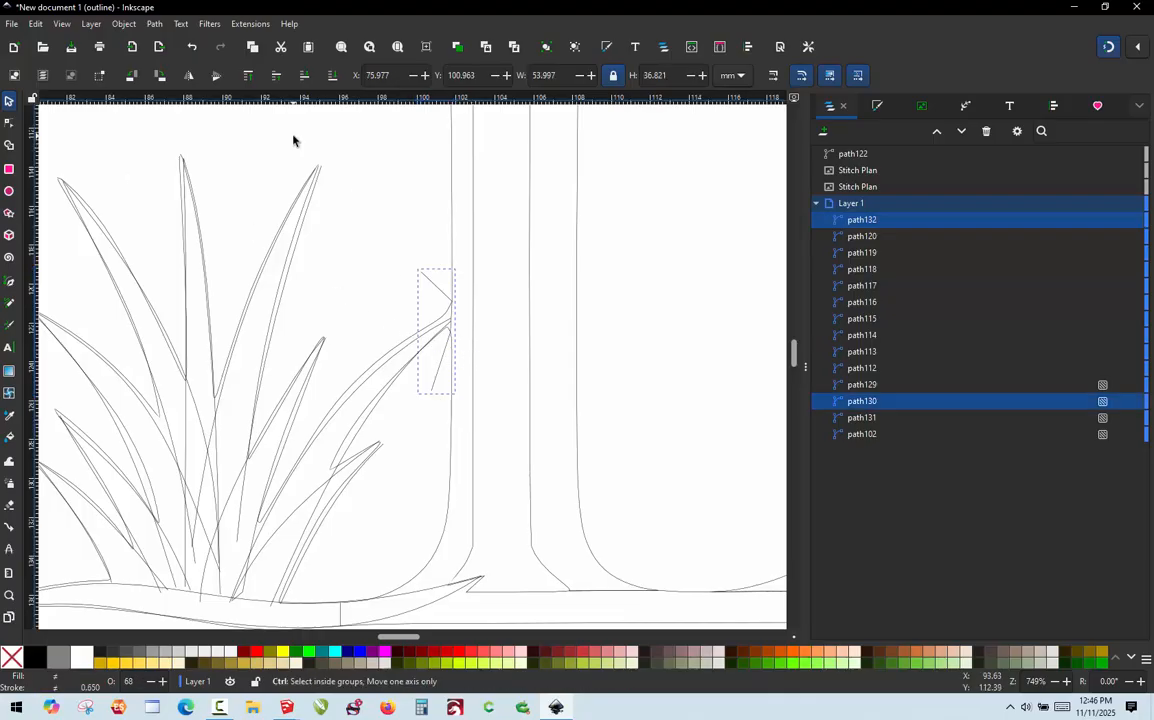
{"action": "key", "text": "ctrl+k"}
{"action": "scroll", "coordinate": [364, 305], "scroll_direction": "down", "scroll_amount": 1, "text": "ctrl"}
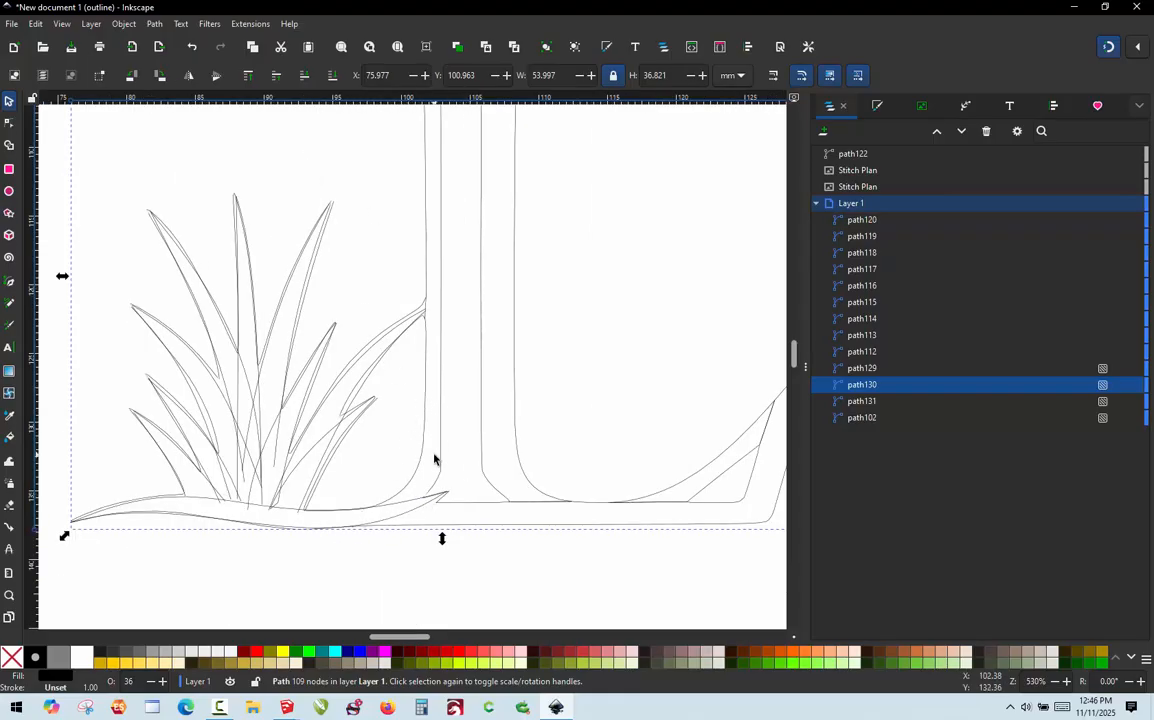
{"action": "left_click_drag", "start_coordinate": [440, 455], "coordinate": [485, 448]}
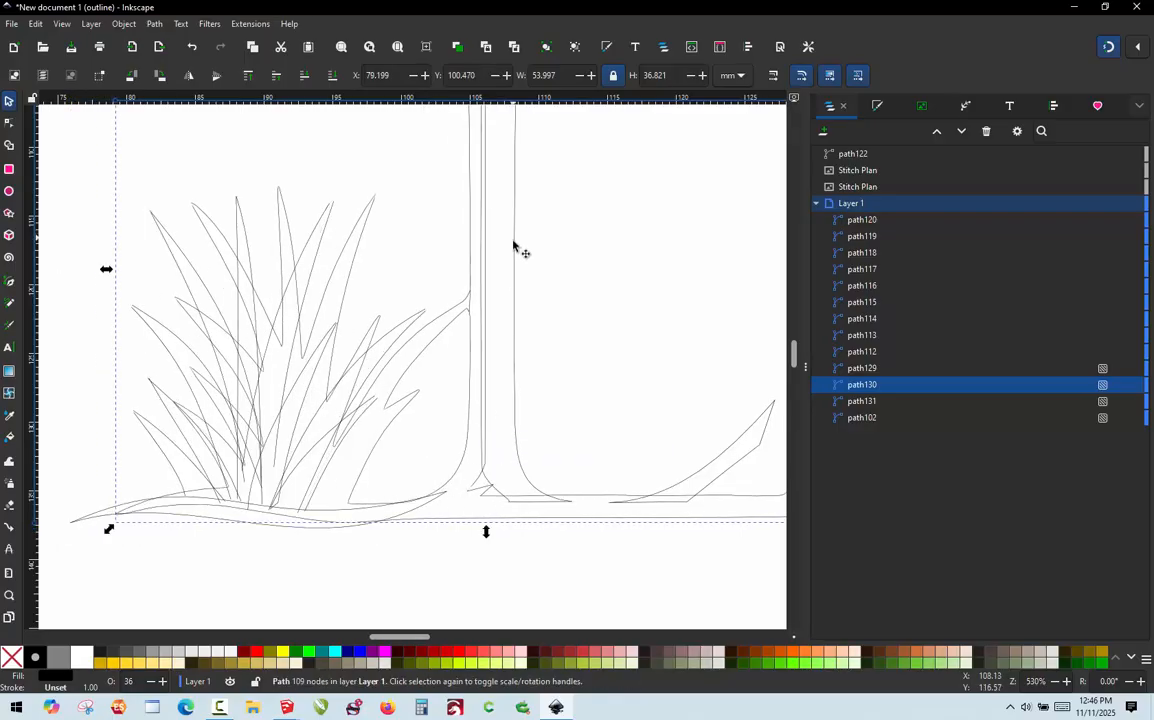
{"action": "key", "text": "ctrl+z"}
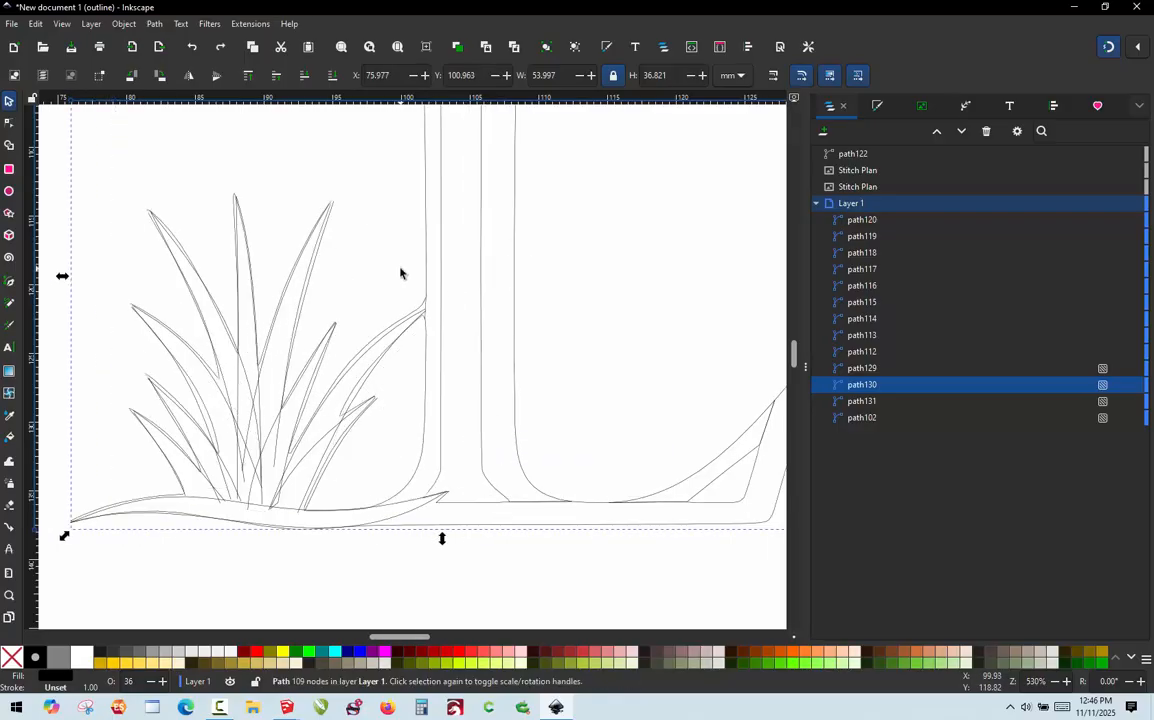
Undo the cut at the grass tip, its cutting line and the earlier vertical cut across the swoosh
{"action": "key", "text": "ctrl+z"}
{"action": "key", "text": "ctrl+z"}
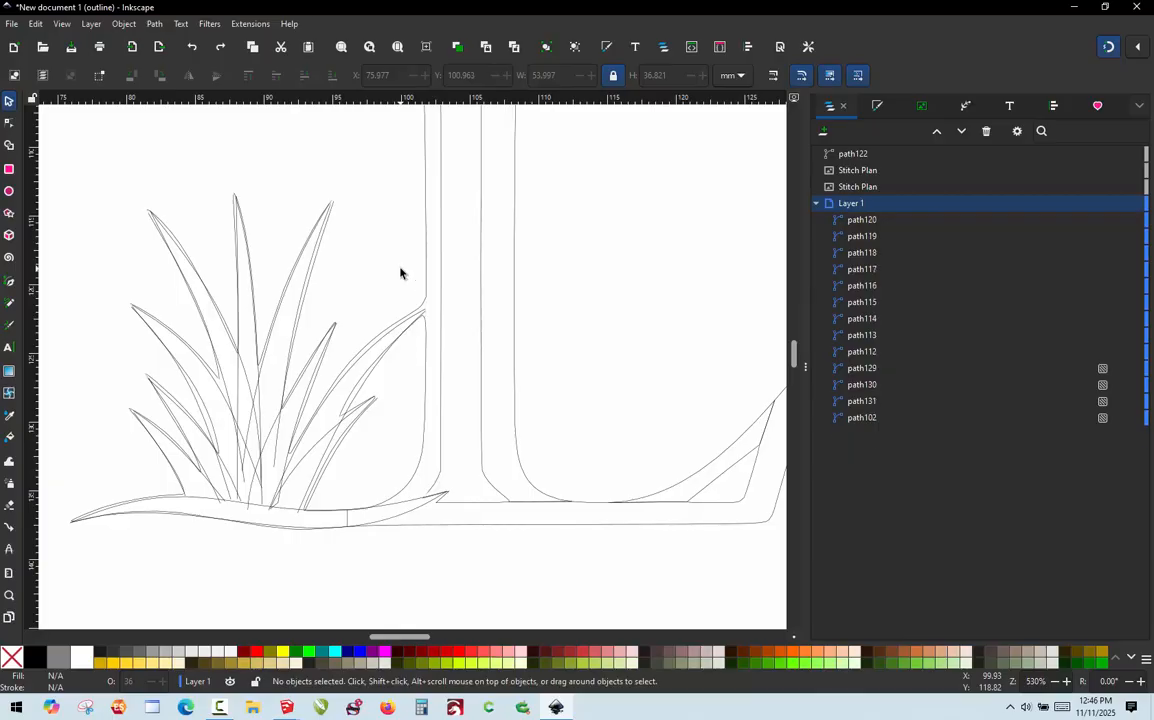
{"action": "key", "text": "ctrl+z"}
{"action": "key", "text": "ctrl+z"}
{"action": "scroll", "coordinate": [382, 337], "scroll_direction": "up", "scroll_amount": 2}
{"action": "scroll", "coordinate": [399, 323], "scroll_direction": "down", "scroll_amount": 2}
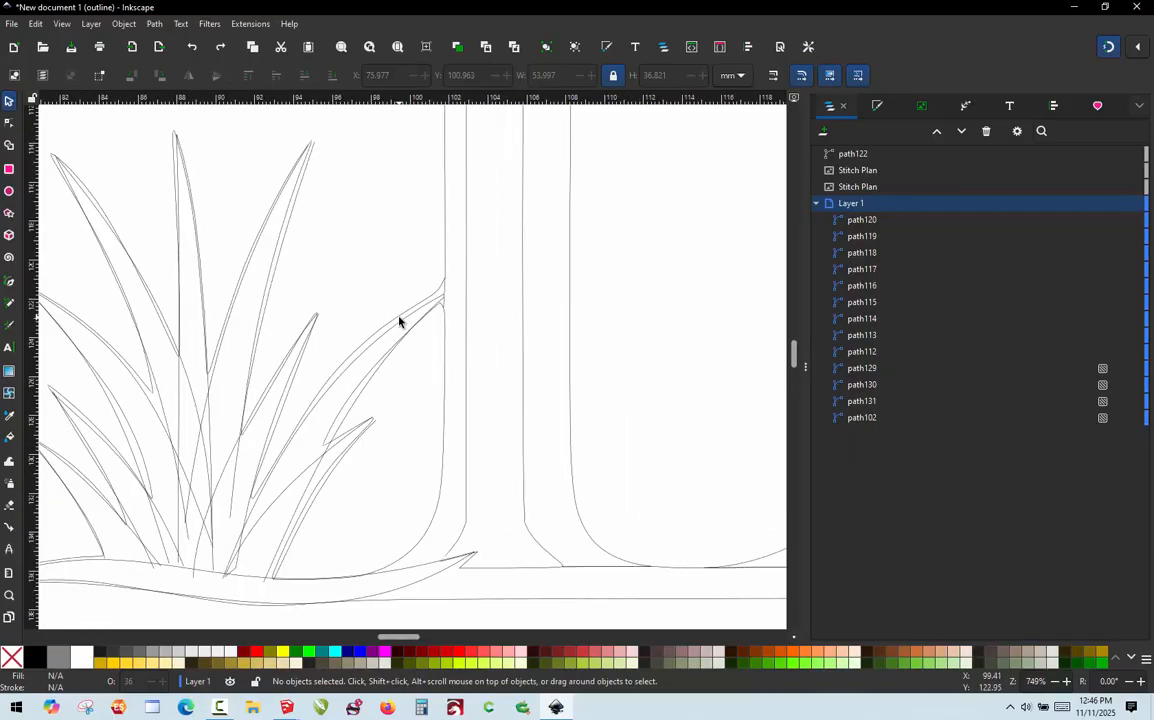
{"action": "key", "text": "ctrl+shift+z"}
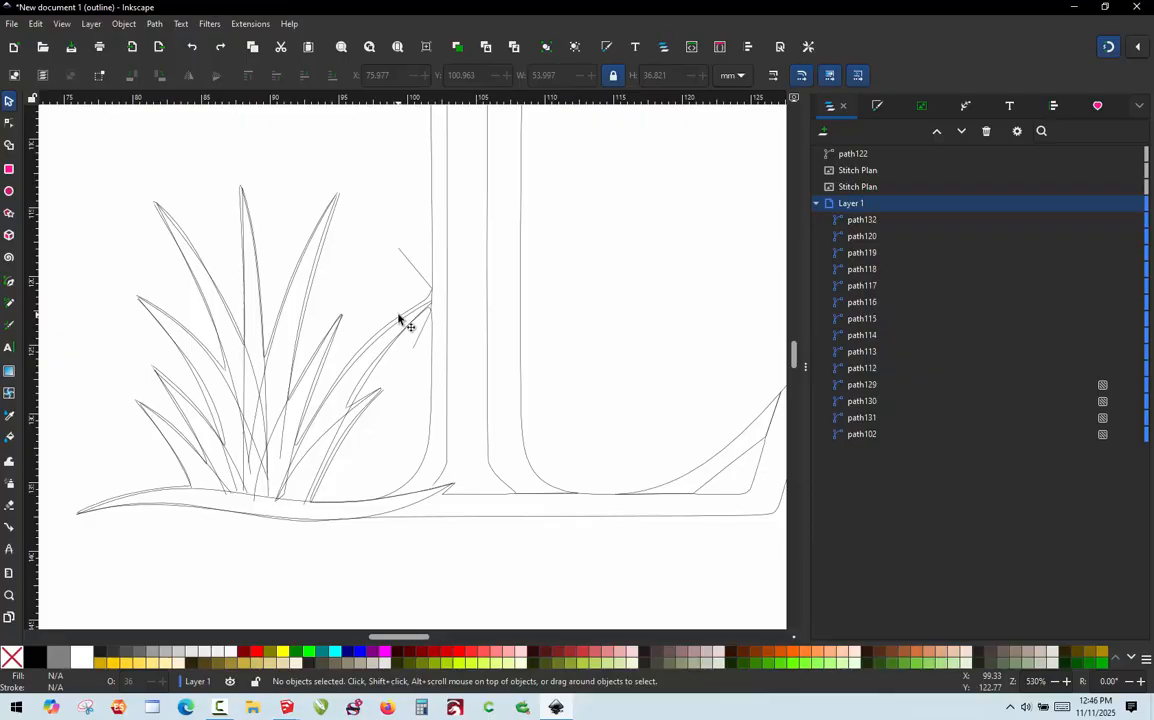
{"action": "key", "text": "ctrl+z"}
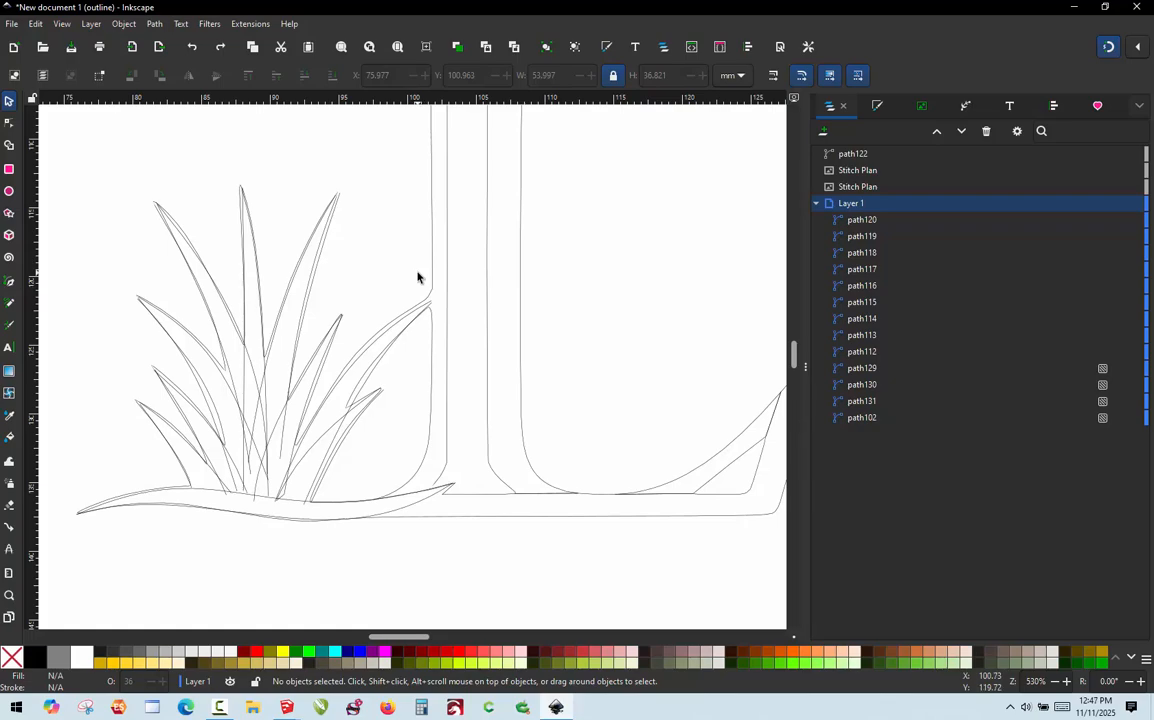
Draw one continuous cutting line about 21 mm tall from the stem's edge past the grass tip down across the ground swoosh
{"action": "key", "text": "b"}
{"action": "left_click", "coordinate": [431, 277]}
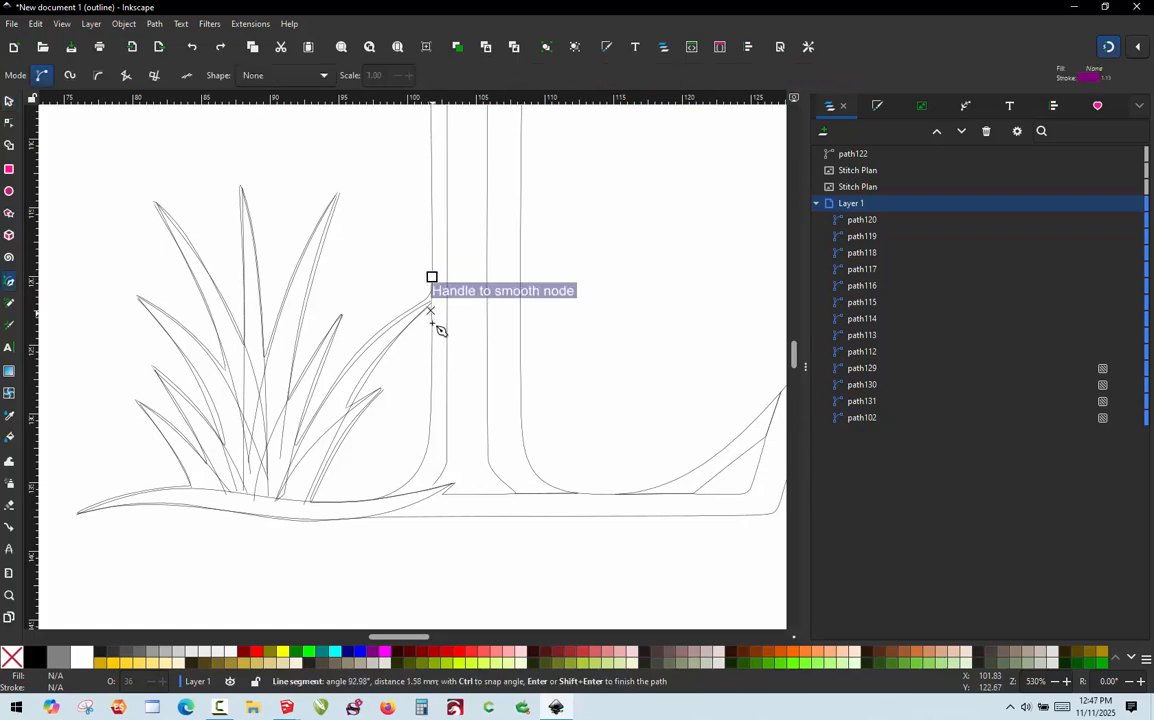
{"action": "left_click", "coordinate": [356, 482]}
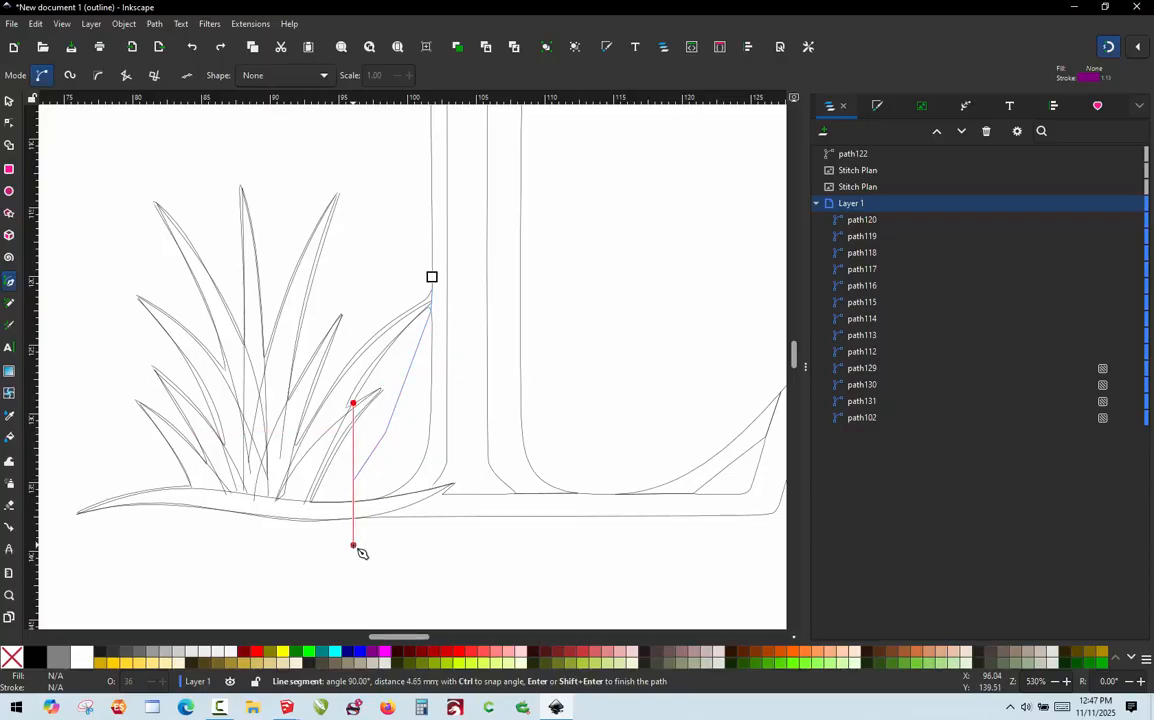
{"action": "double_click", "coordinate": [357, 559]}
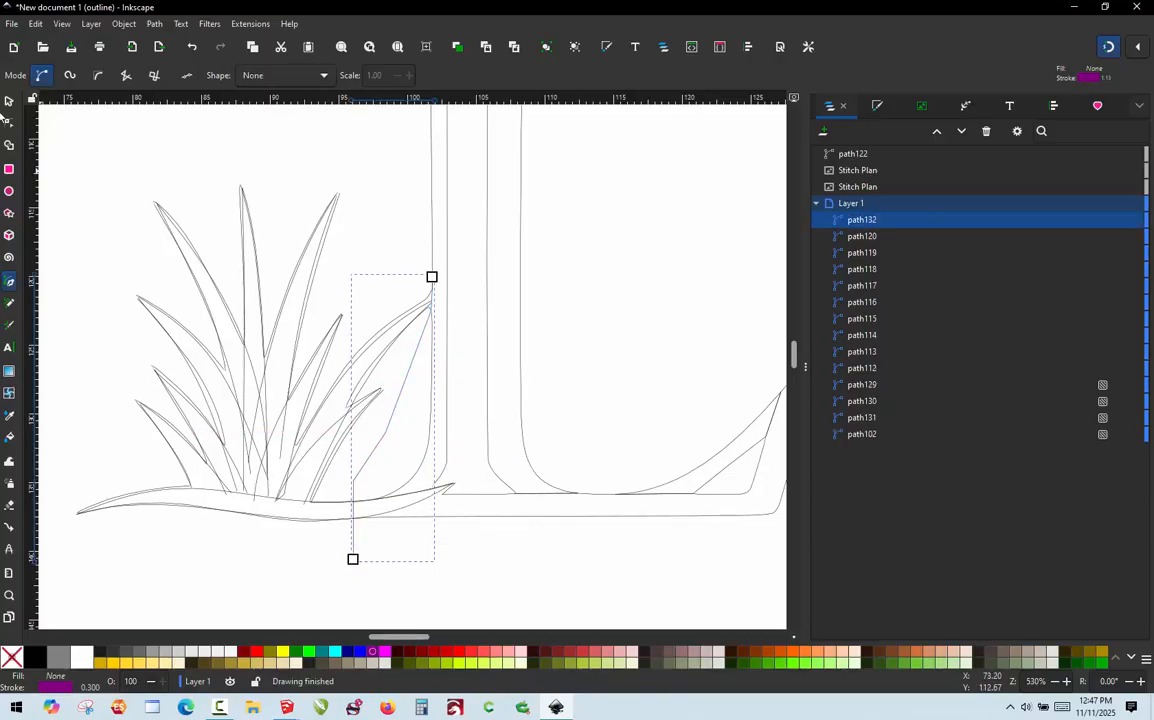
Divide the main outline with the continuous cutting line and clear the selection
{"action": "key", "text": "s"}
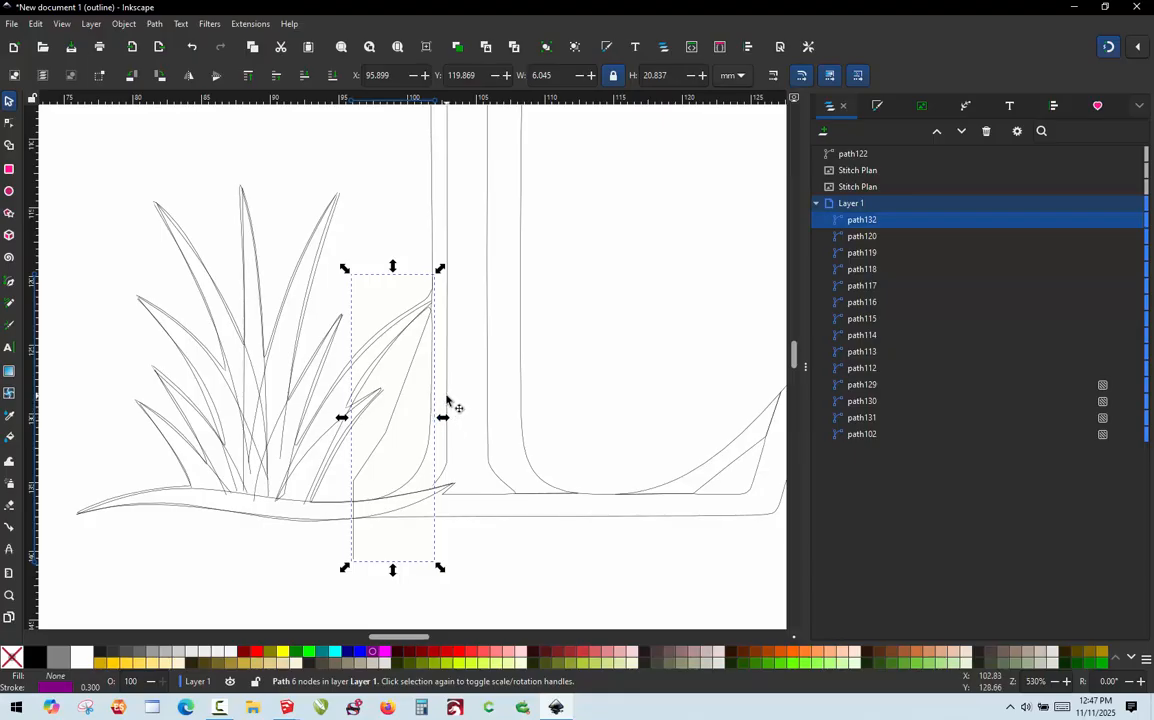
{"action": "left_click", "coordinate": [447, 401], "text": "shift"}
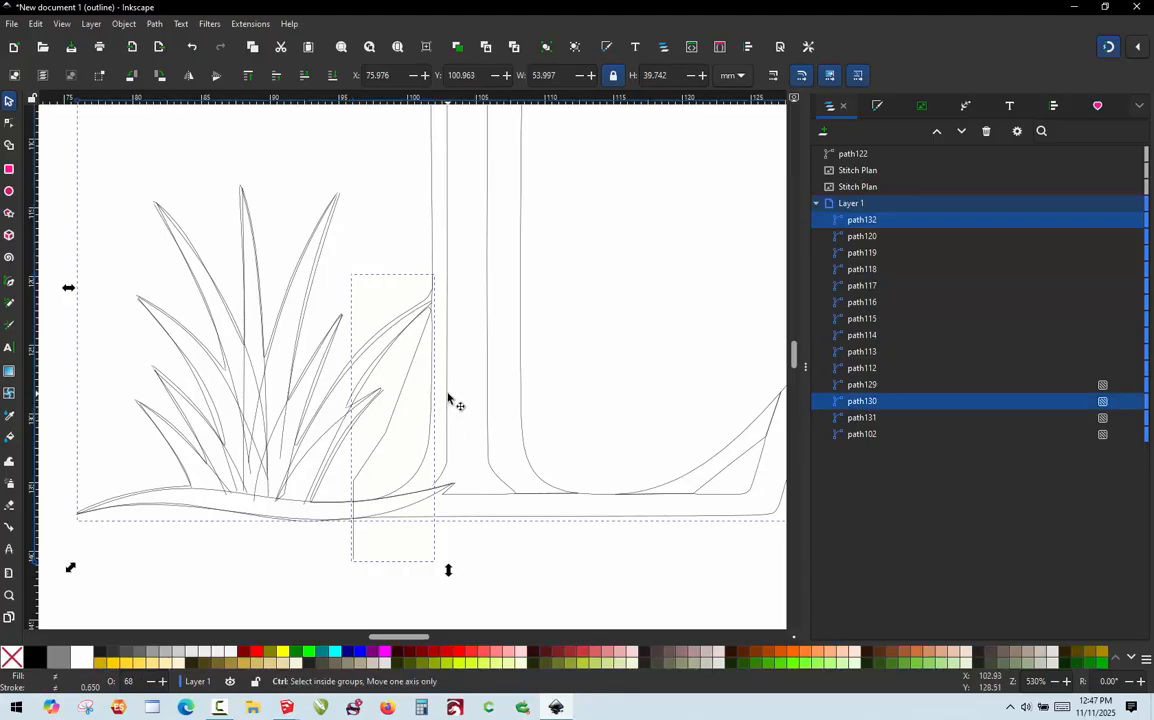
{"action": "key", "text": "ctrl+alt+slash"}
{"action": "scroll", "coordinate": [517, 420], "scroll_direction": "down", "scroll_amount": 1}
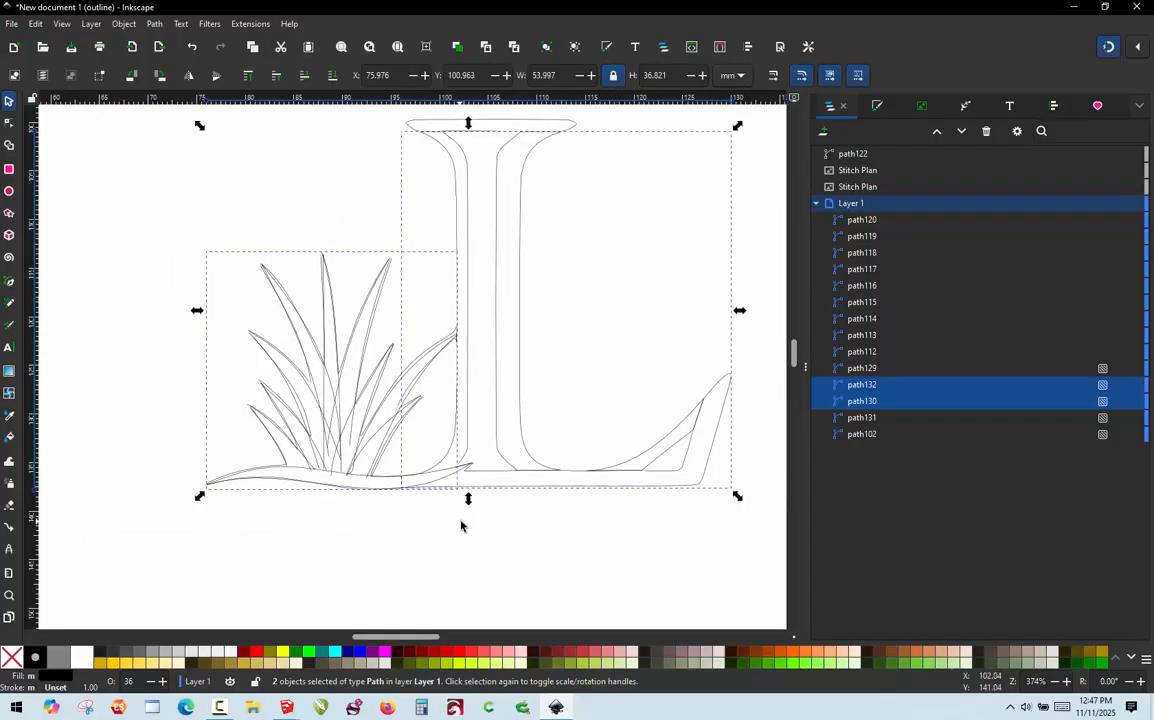
{"action": "left_click", "coordinate": [462, 522]}
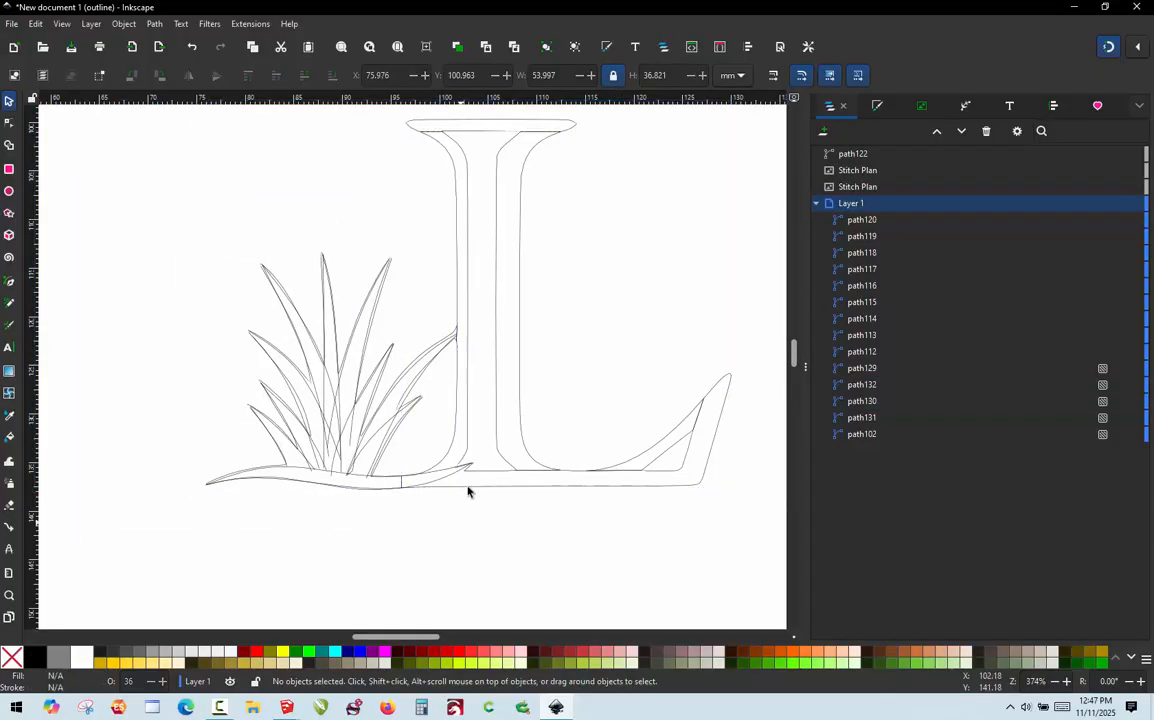
Move the letter's separated stem and base aside to check the division, undo the move and clear the selection
{"action": "left_click", "coordinate": [467, 424]}
{"action": "left_click_drag", "start_coordinate": [605, 453], "coordinate": [501, 490]}
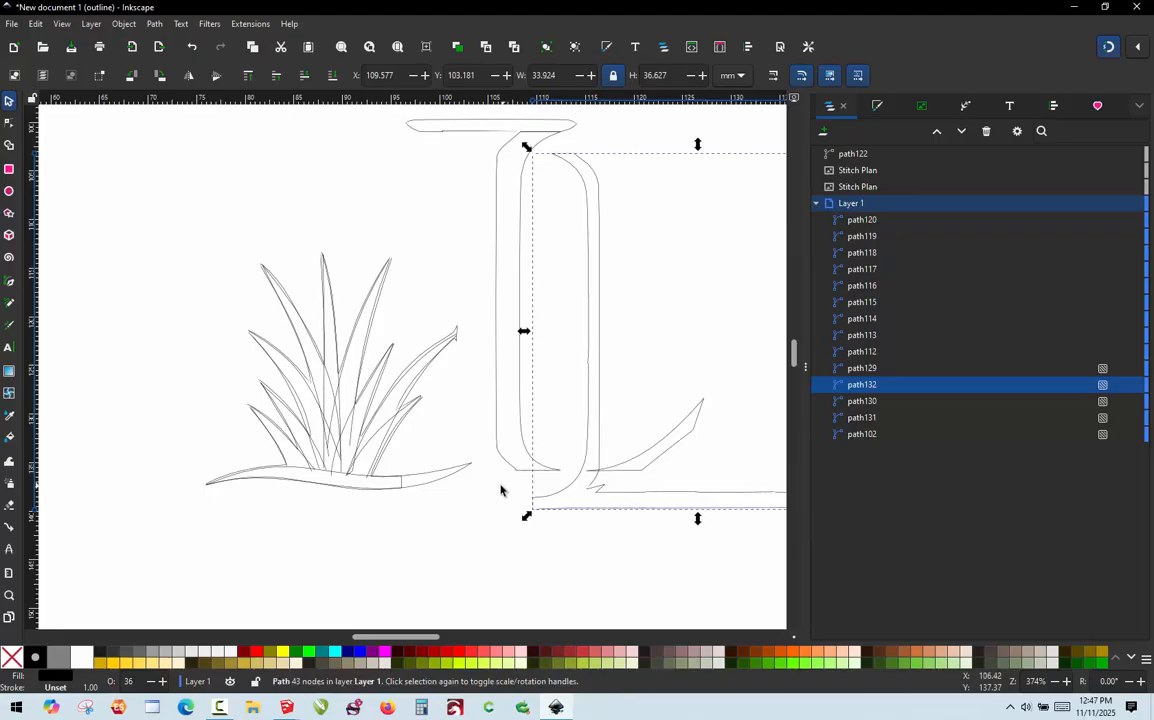
{"action": "key", "text": "ctrl+z"}
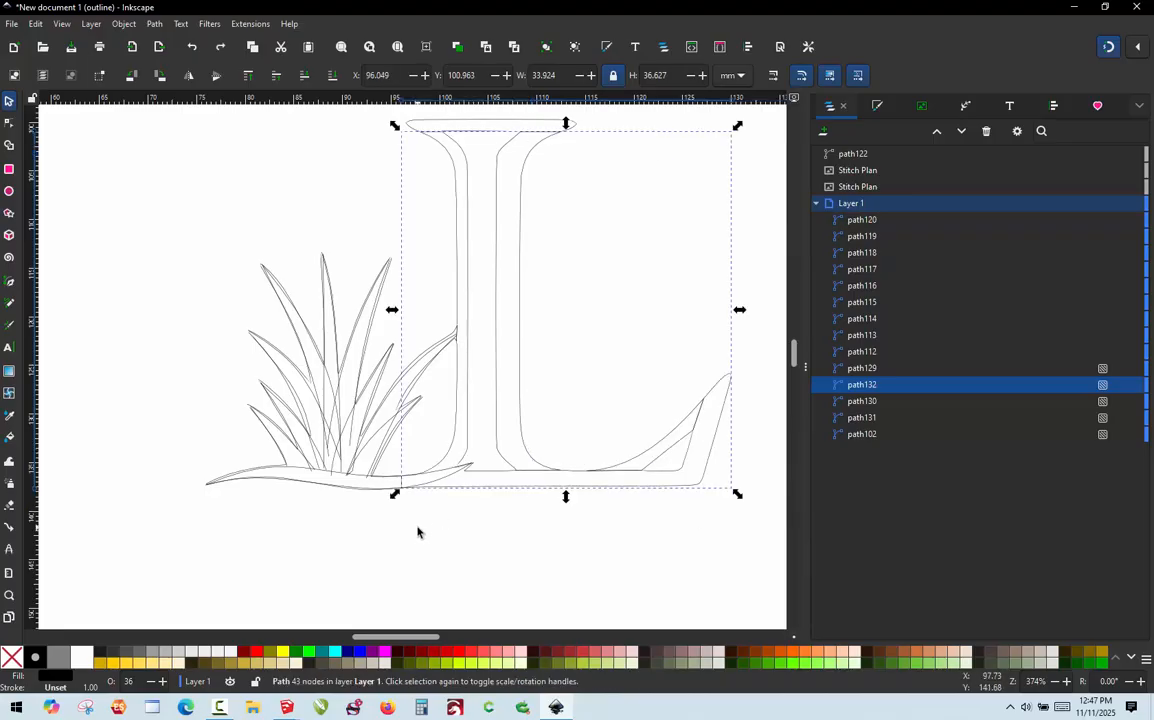
{"action": "left_click", "coordinate": [418, 532]}
Move the traced ground swoosh path down off the outline, undo the move and clear the selection
{"action": "scroll", "coordinate": [386, 520], "scroll_direction": "up", "scroll_amount": 3}
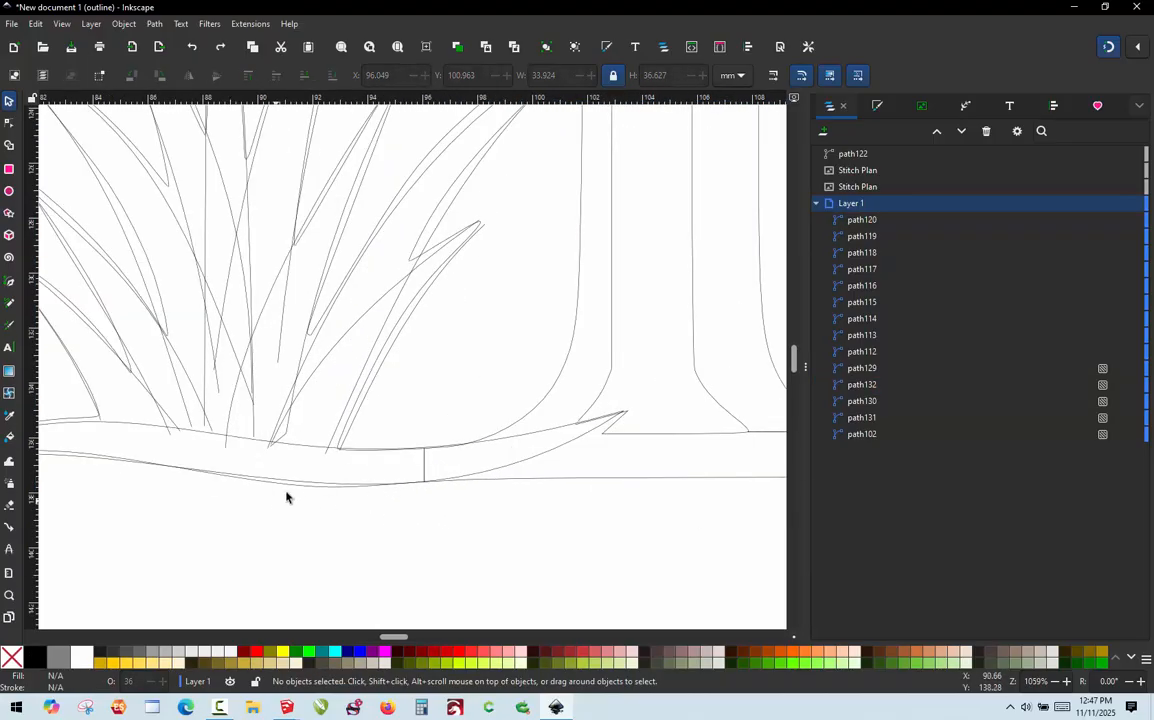
{"action": "scroll", "coordinate": [286, 497], "scroll_direction": "up", "scroll_amount": 3}
{"action": "left_click", "coordinate": [323, 472]}
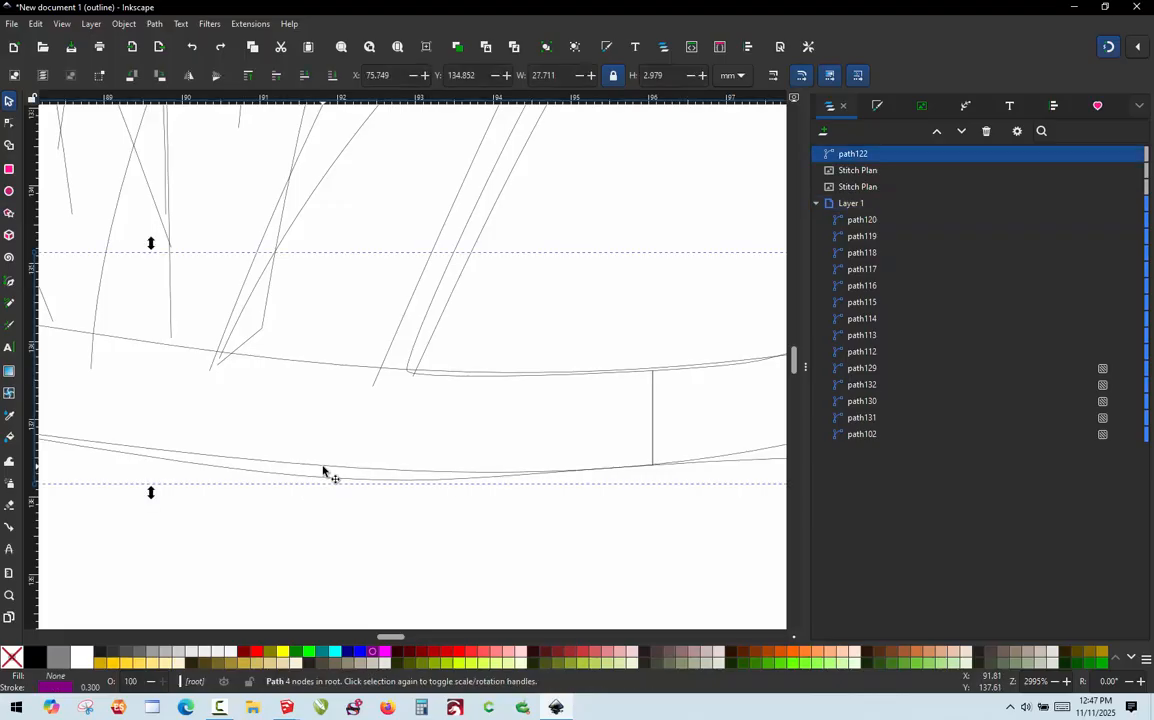
{"action": "scroll", "coordinate": [322, 470], "scroll_direction": "down", "scroll_amount": 3}
{"action": "left_click_drag", "start_coordinate": [327, 477], "coordinate": [283, 568]}
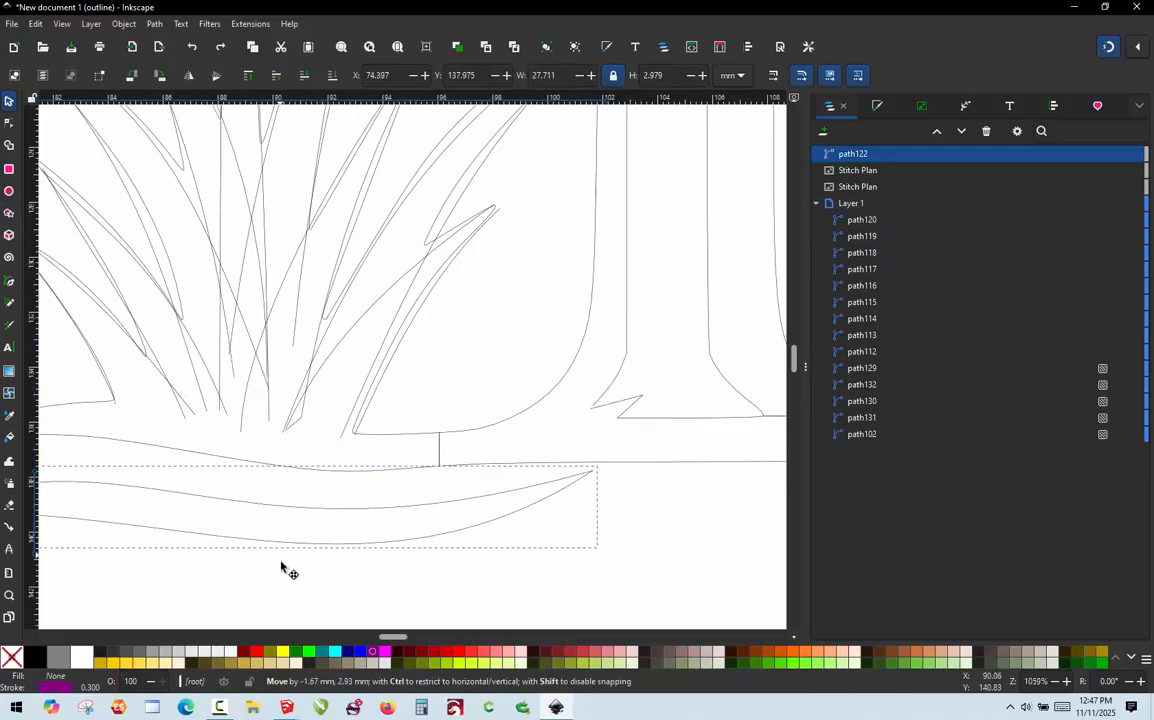
{"action": "key", "text": "ctrl+z"}
{"action": "left_click", "coordinate": [347, 535]}
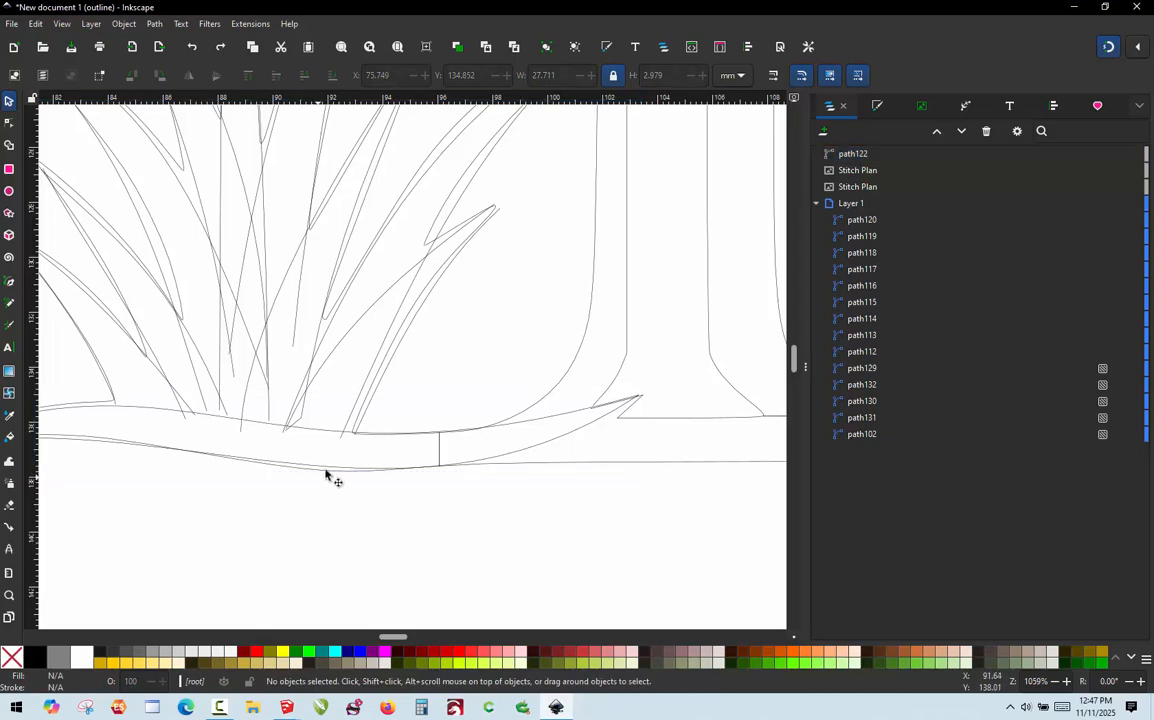
Delete the original grass and ground piece split off from the letter, keeping the traced paths
{"action": "left_click", "coordinate": [333, 471]}
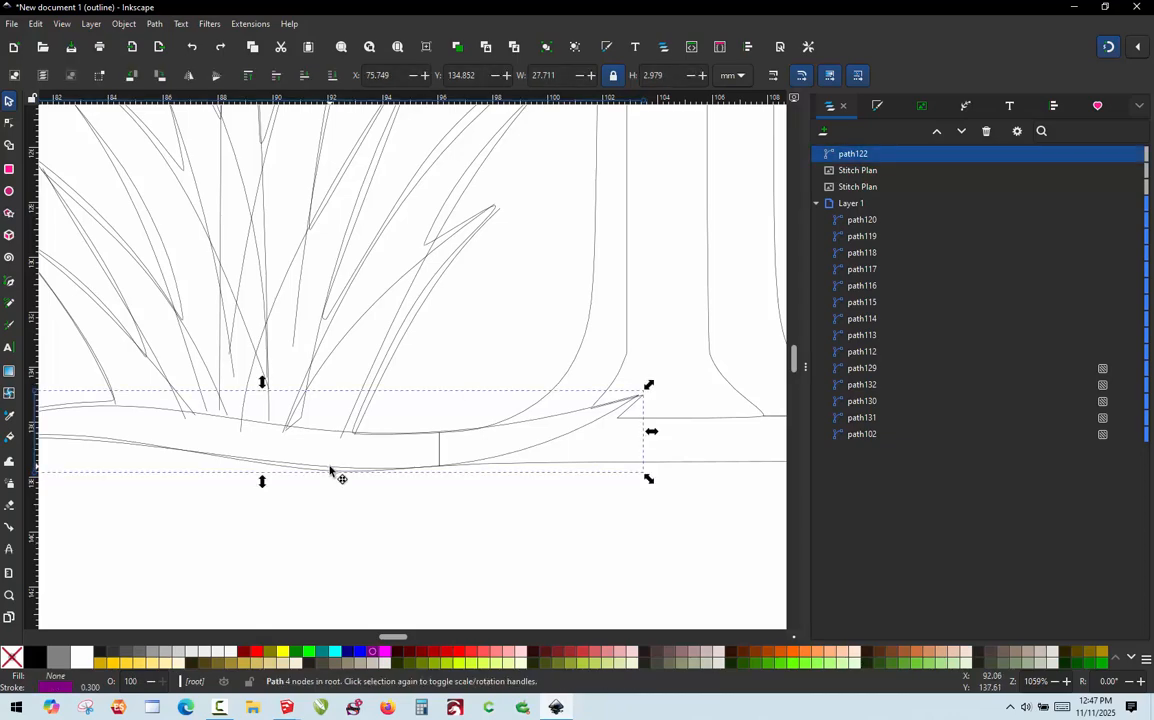
{"action": "left_click", "coordinate": [333, 474]}
{"action": "scroll", "coordinate": [300, 482], "scroll_direction": "down", "scroll_amount": 2, "text": "ctrl"}
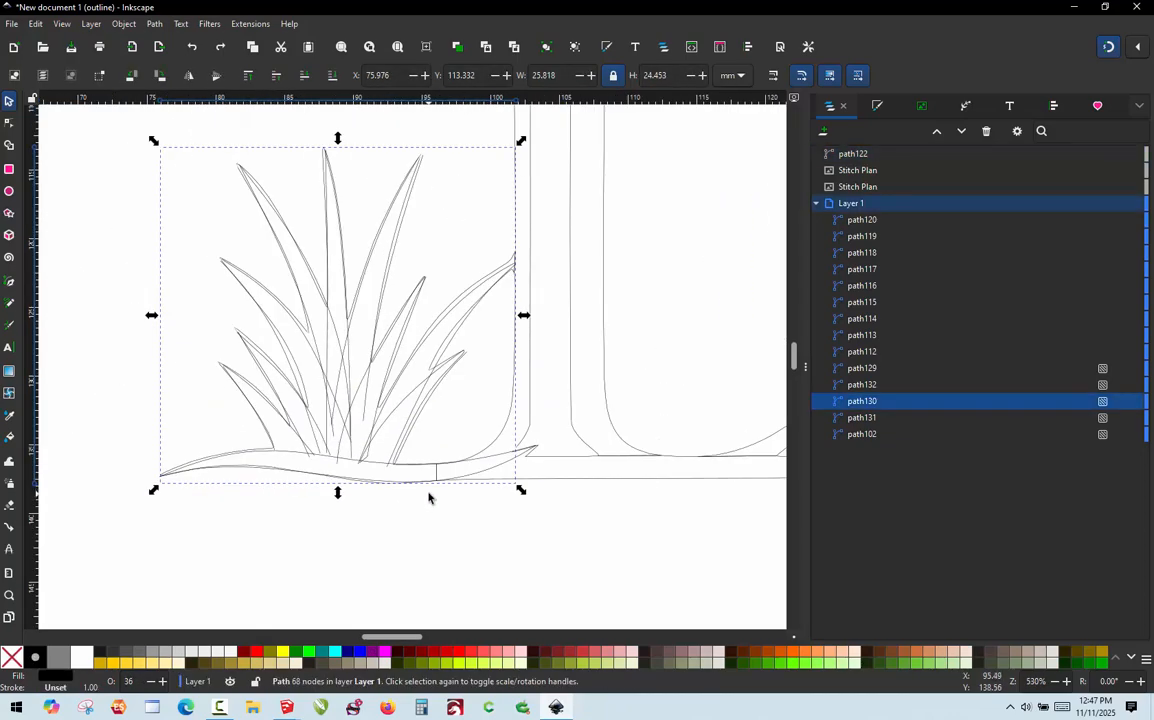
{"action": "scroll", "coordinate": [421, 481], "scroll_direction": "down", "scroll_amount": 1, "text": "ctrl"}
{"action": "key", "text": "Delete"}
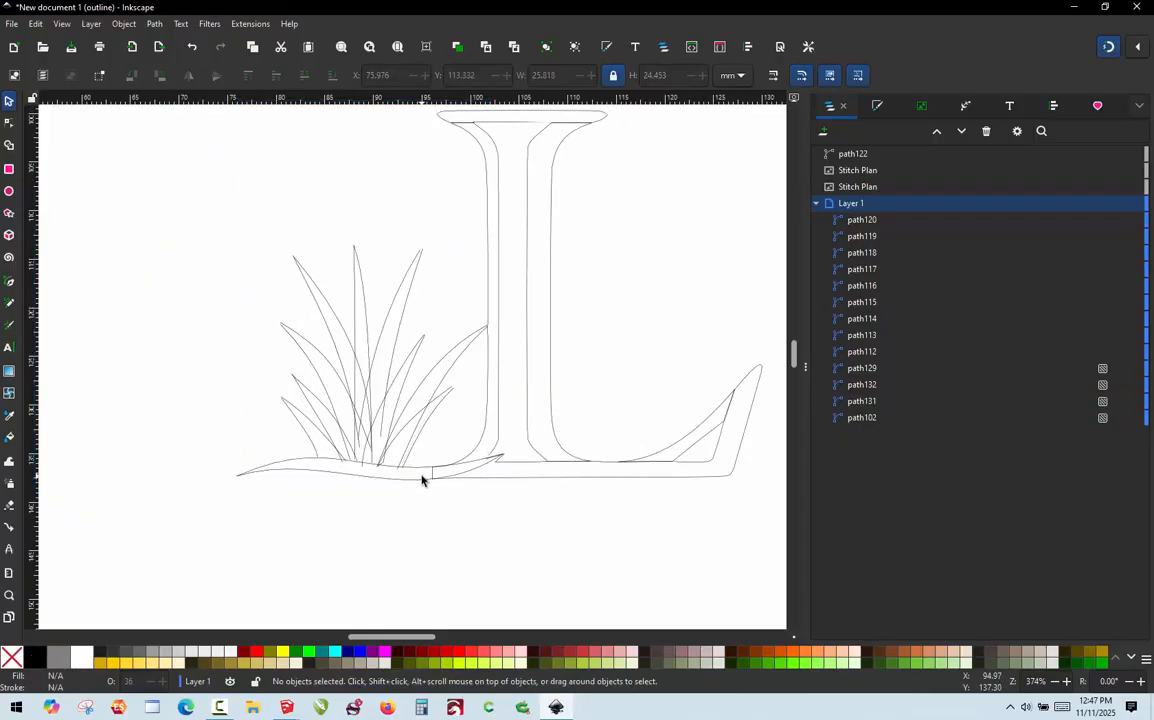
Move the stem-and-base section and the inner stem section in turn to check their separation, undoing each move
{"action": "left_click", "coordinate": [521, 466]}
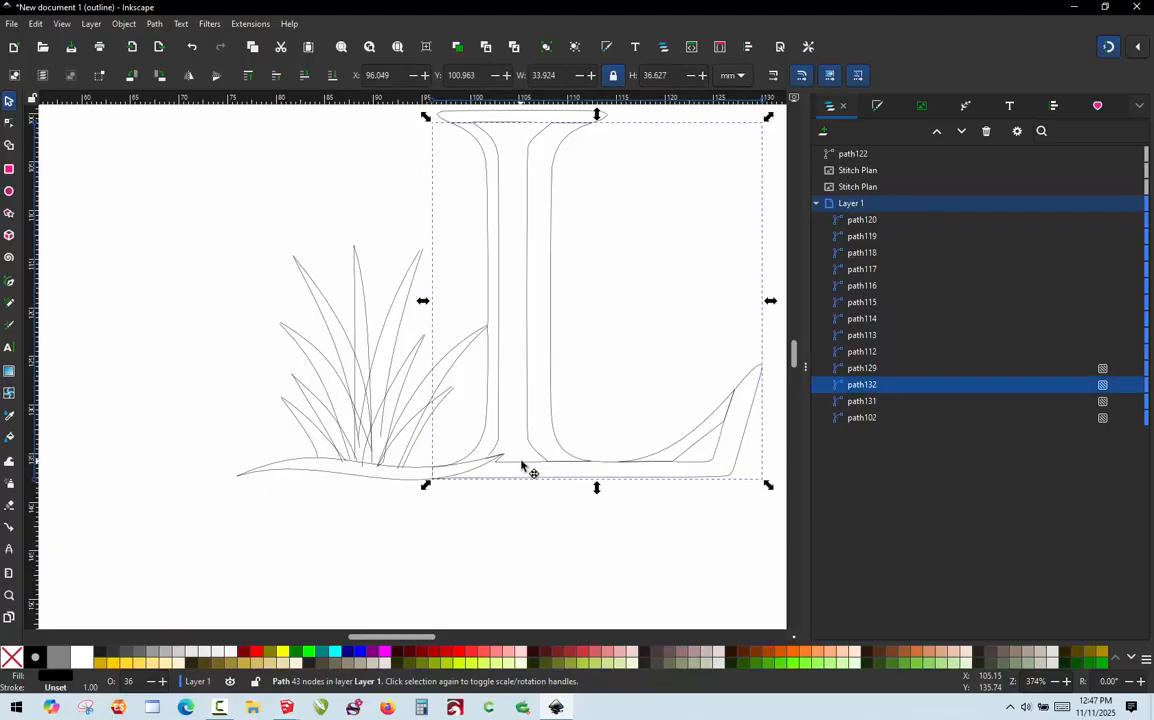
{"action": "left_click_drag", "start_coordinate": [528, 468], "coordinate": [472, 549]}
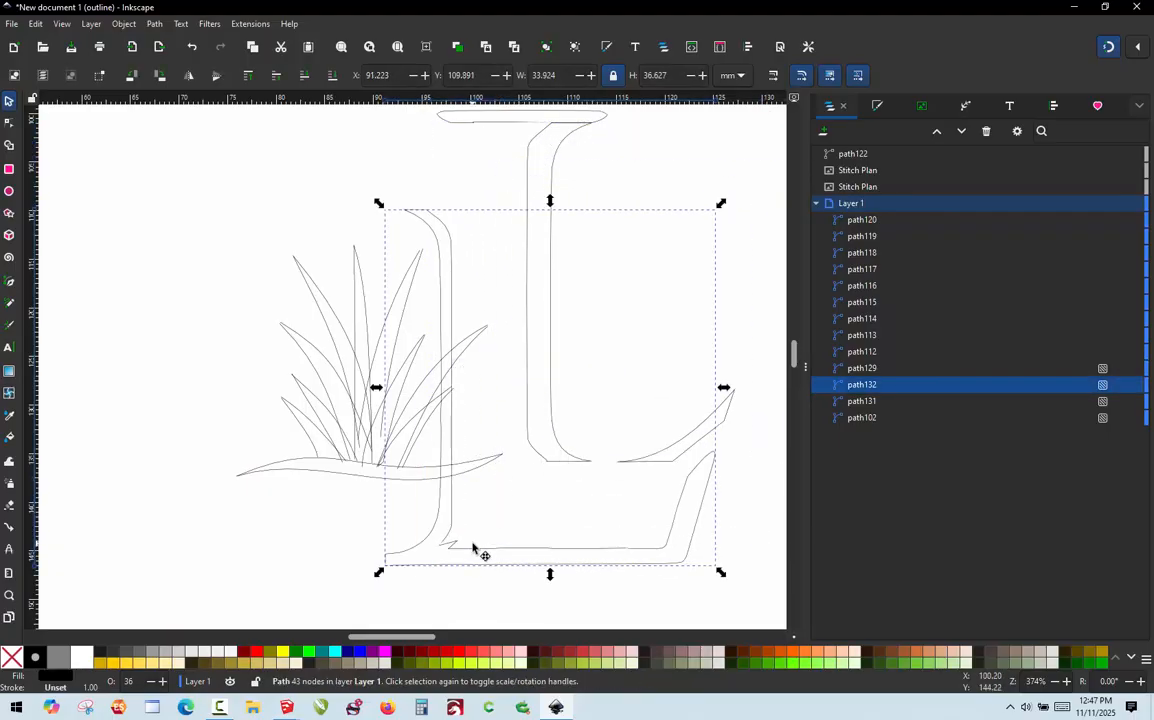
{"action": "key", "text": "ctrl+z"}
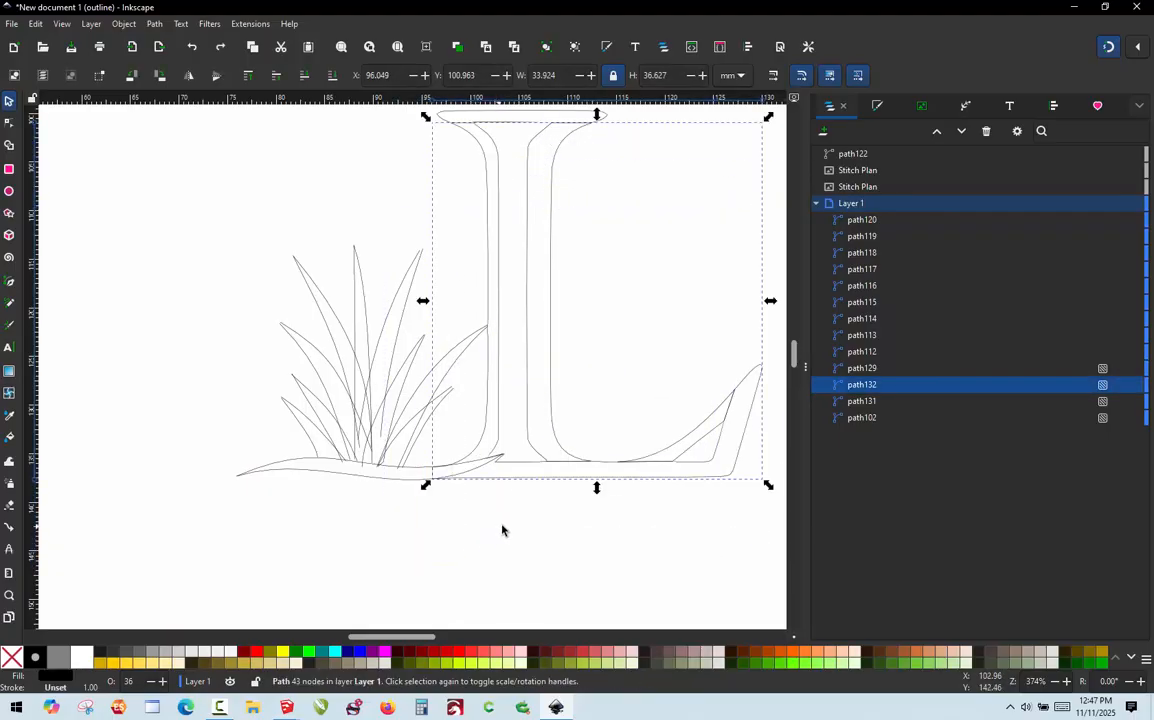
{"action": "left_click", "coordinate": [562, 448]}
{"action": "left_click_drag", "start_coordinate": [564, 453], "coordinate": [543, 444]}
{"action": "key", "text": "ctrl+z"}
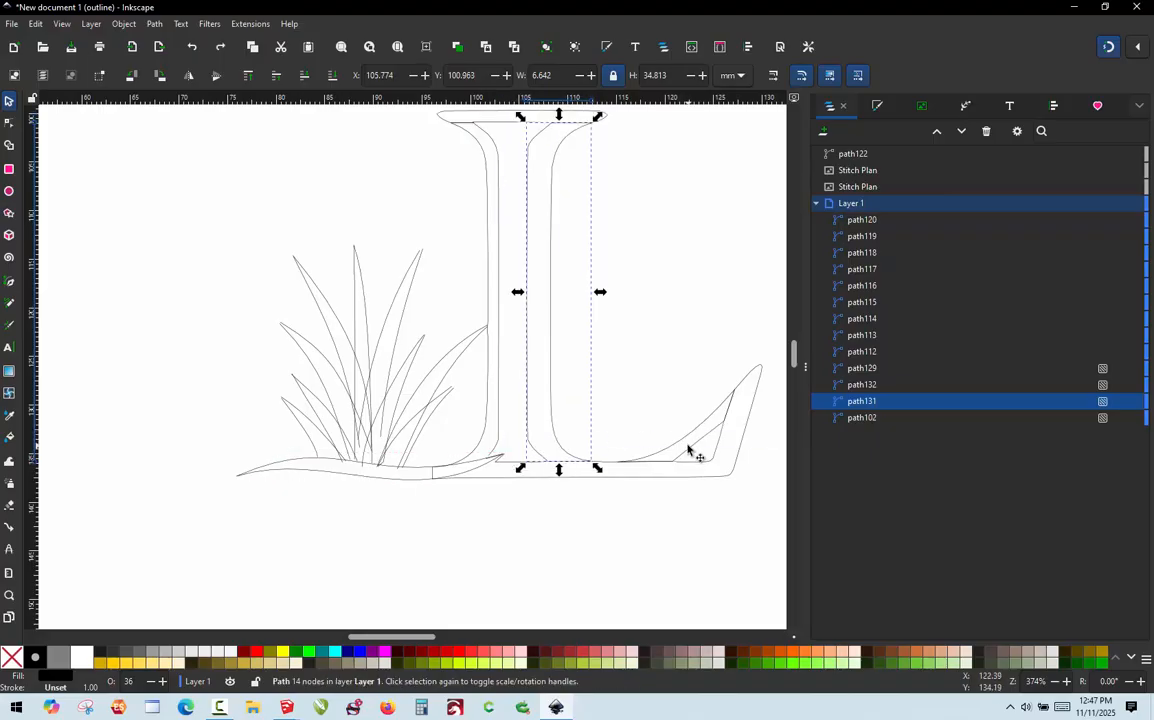
Check the inner wedge at the letter's foot and the top serif as separate sections by selecting each one
{"action": "left_click", "coordinate": [690, 453]}
{"action": "scroll", "coordinate": [653, 508], "scroll_direction": "down", "scroll_amount": 1, "text": "ctrl"}
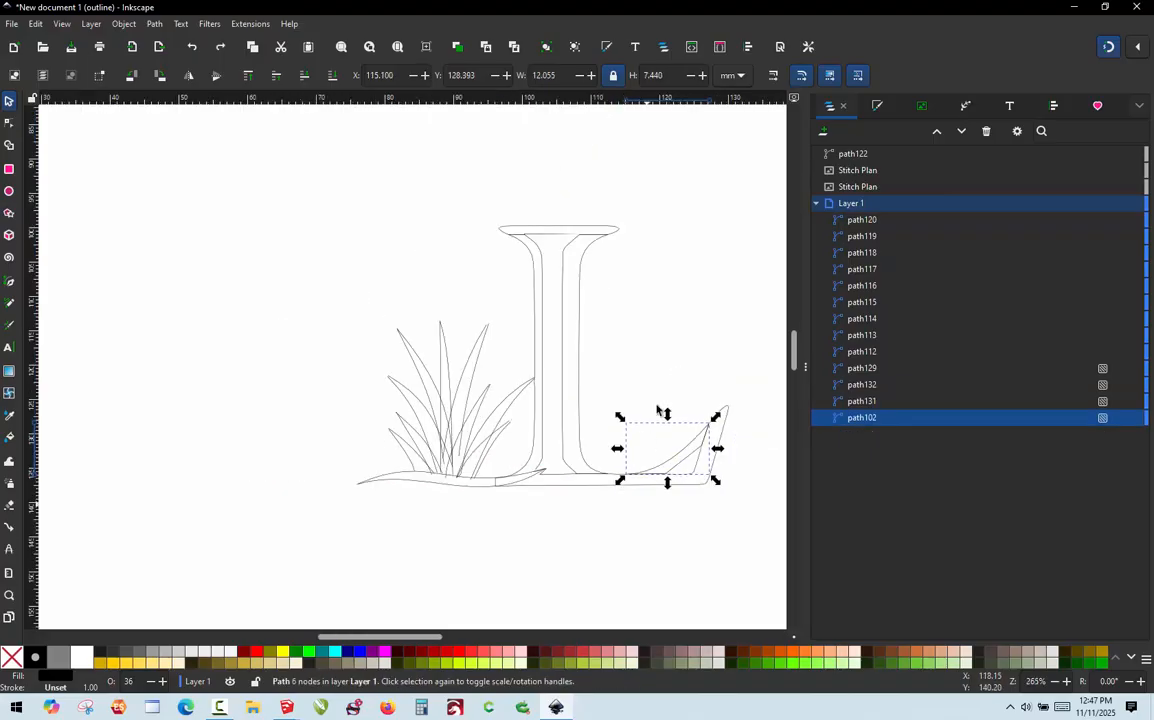
{"action": "left_click", "coordinate": [618, 229]}
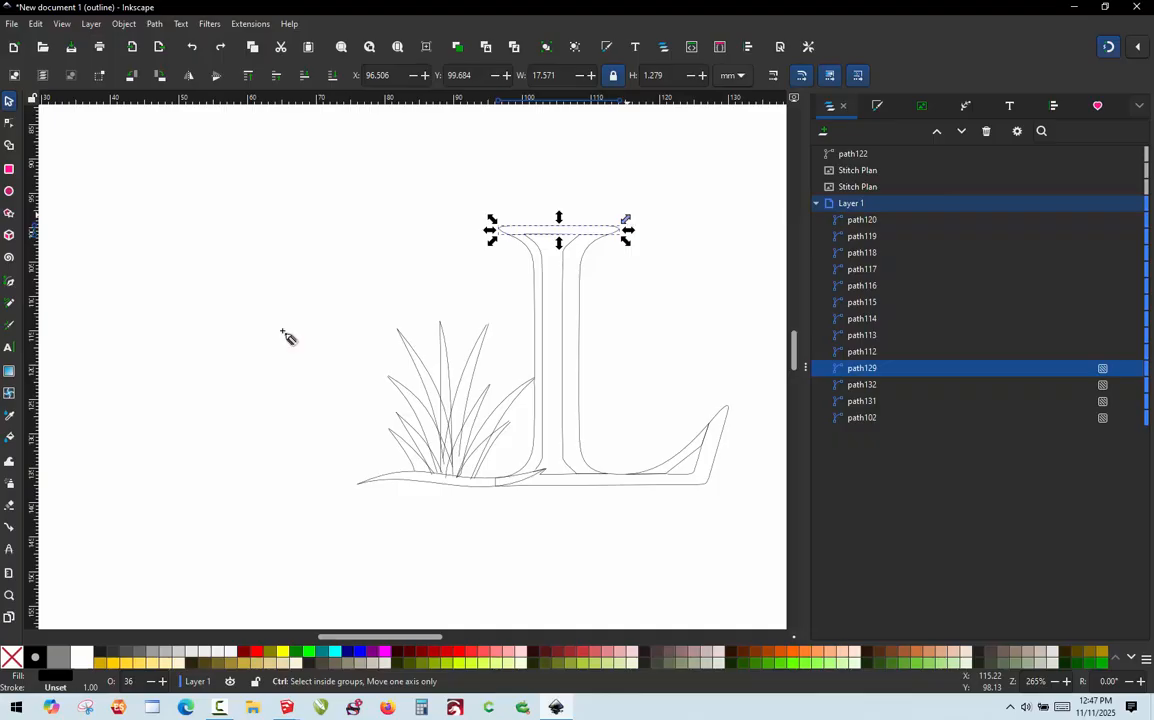